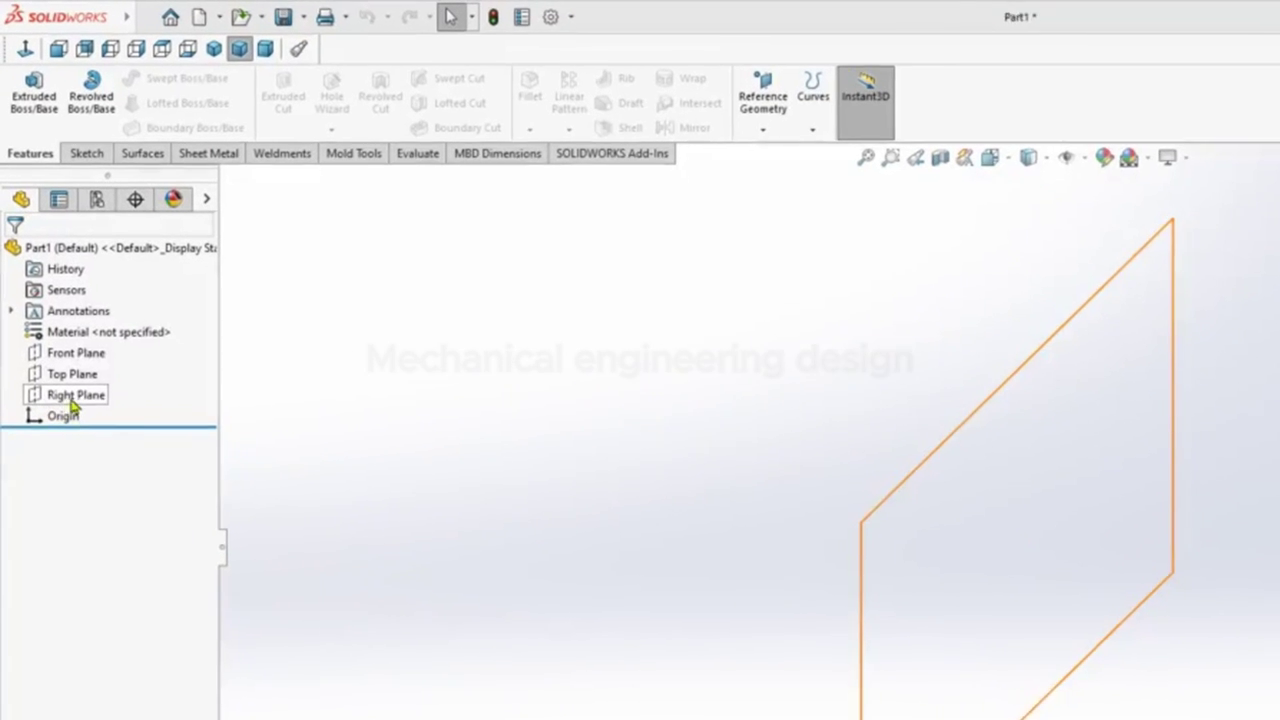
Step: On the Right Plane, sketch a vertical construction line up from the origin
click(84, 413)
click(100, 382)
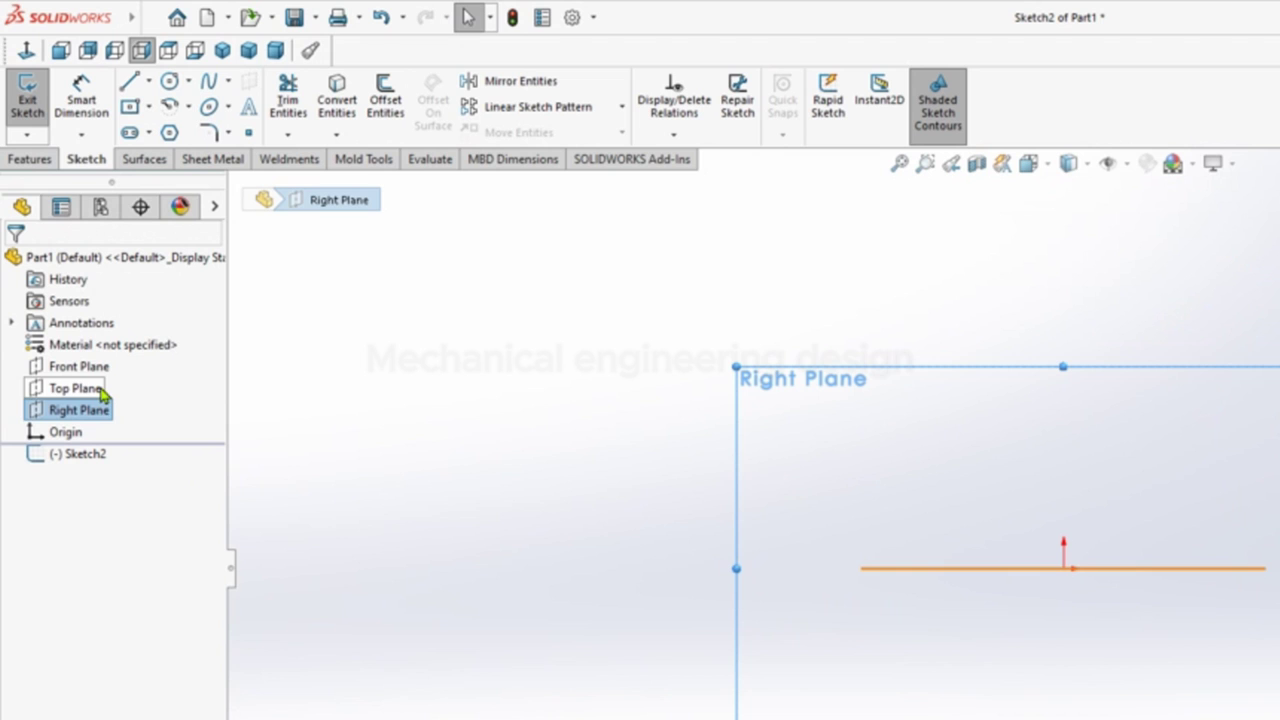
click(128, 84)
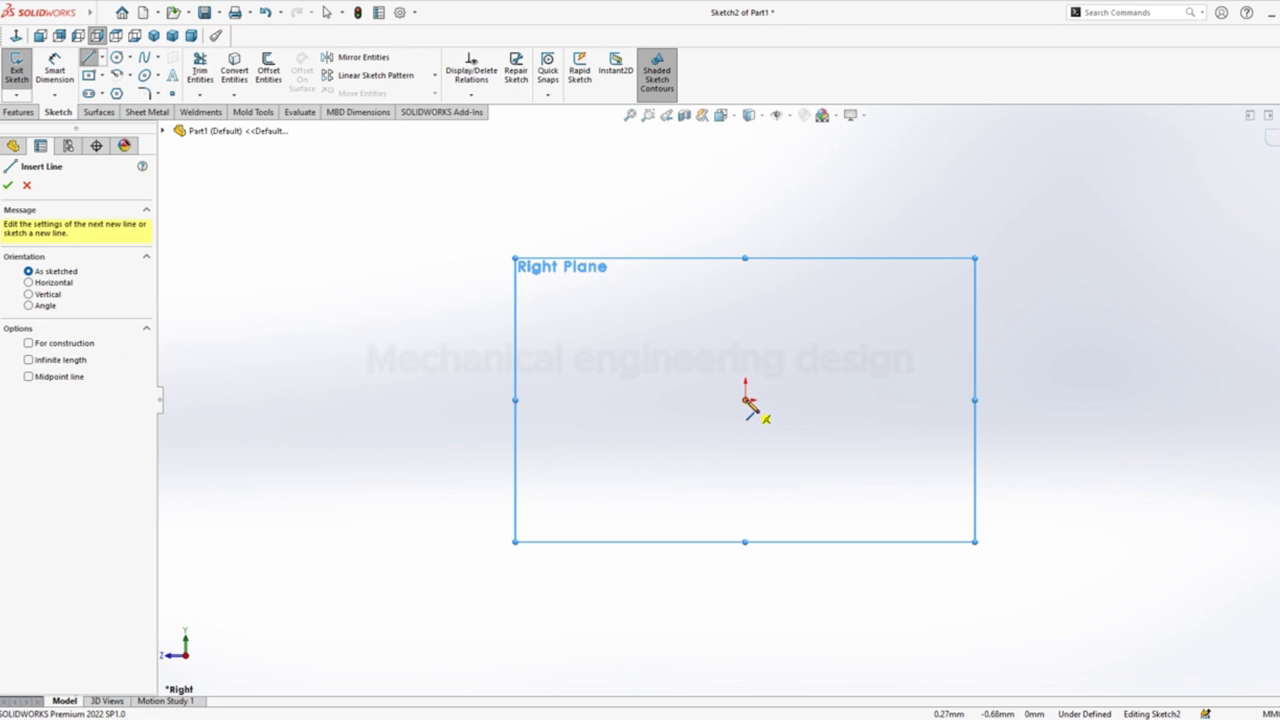
click(748, 403)
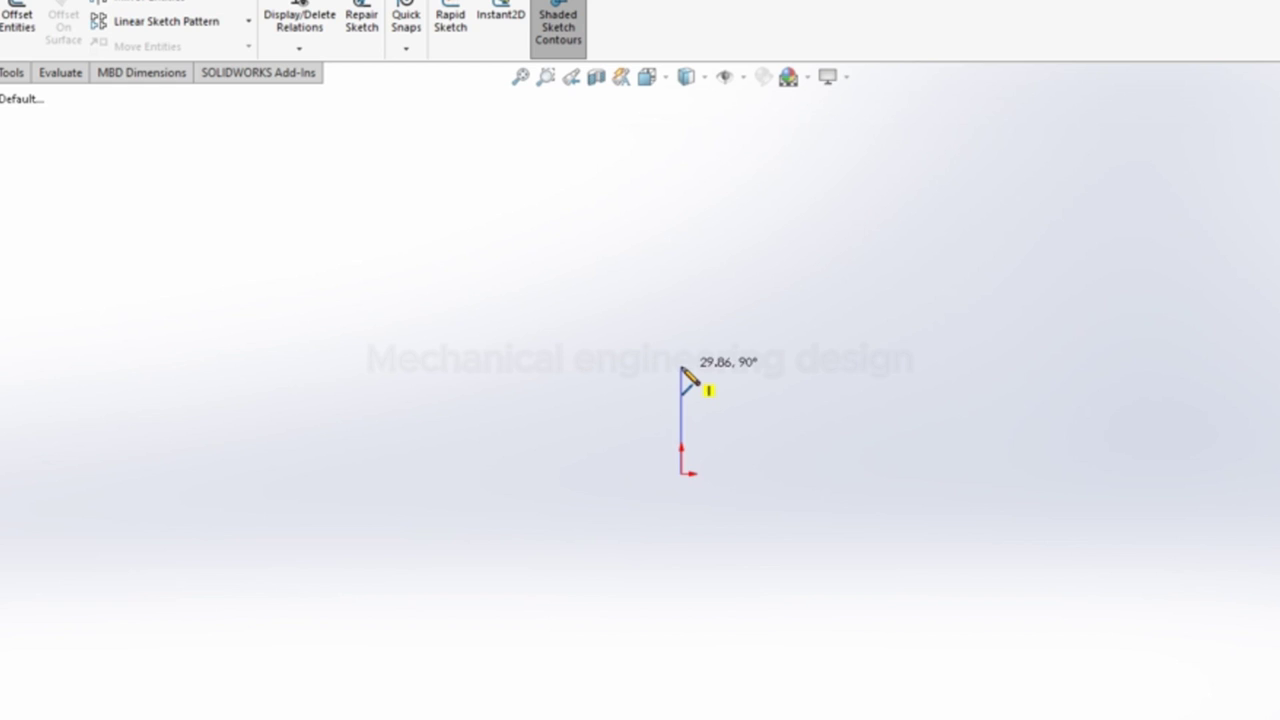
click(681, 369)
right_click(682, 370)
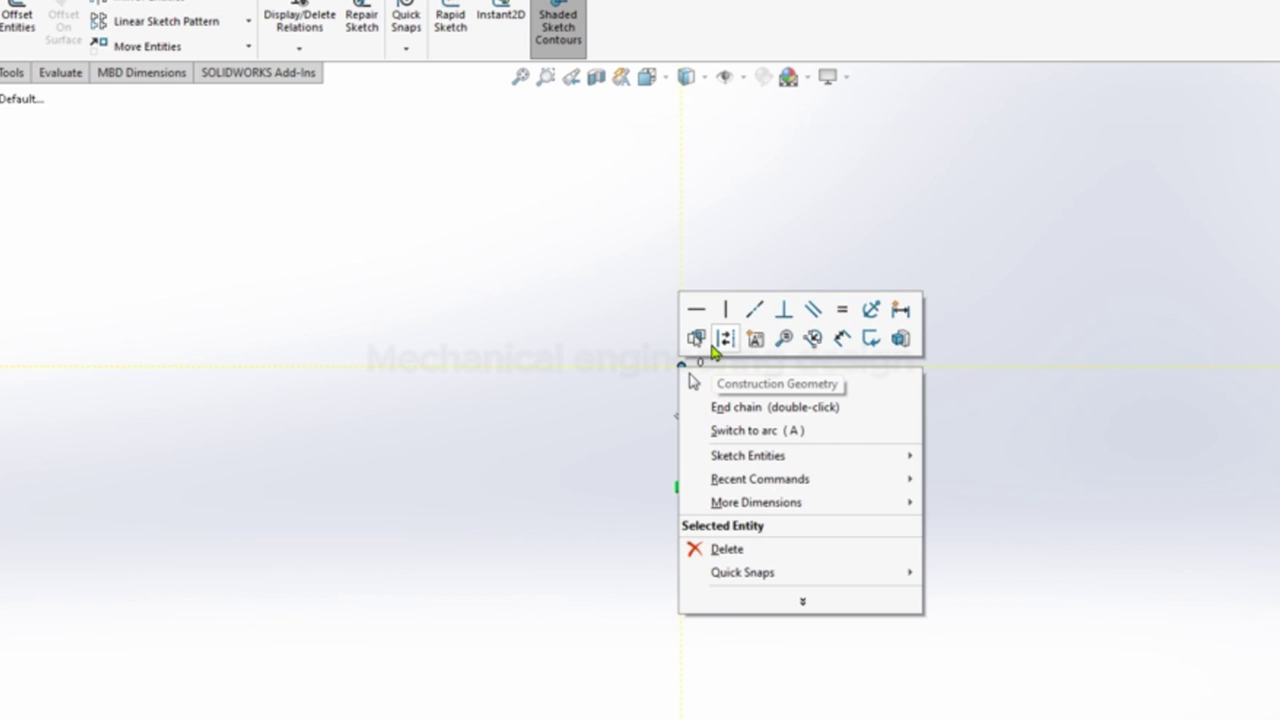
click(723, 341)
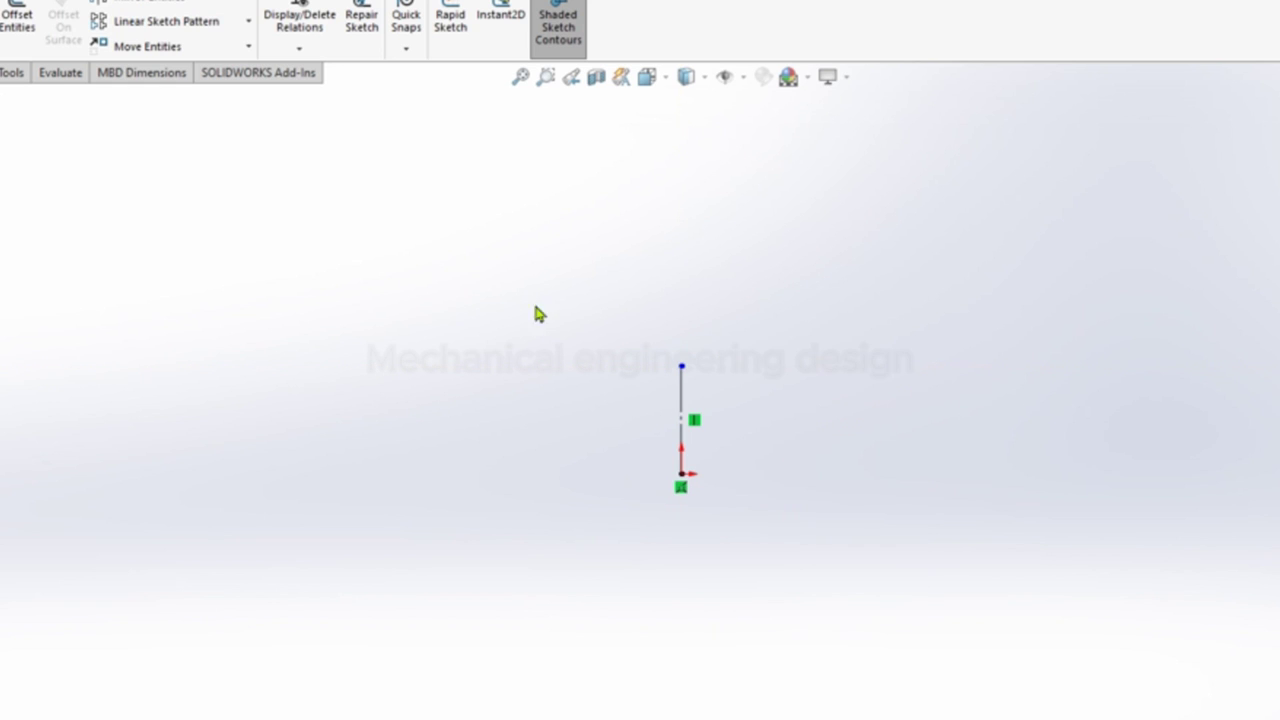
Step: Draw a closed I-shaped outline of straight lines above the construction line
click(784, 297)
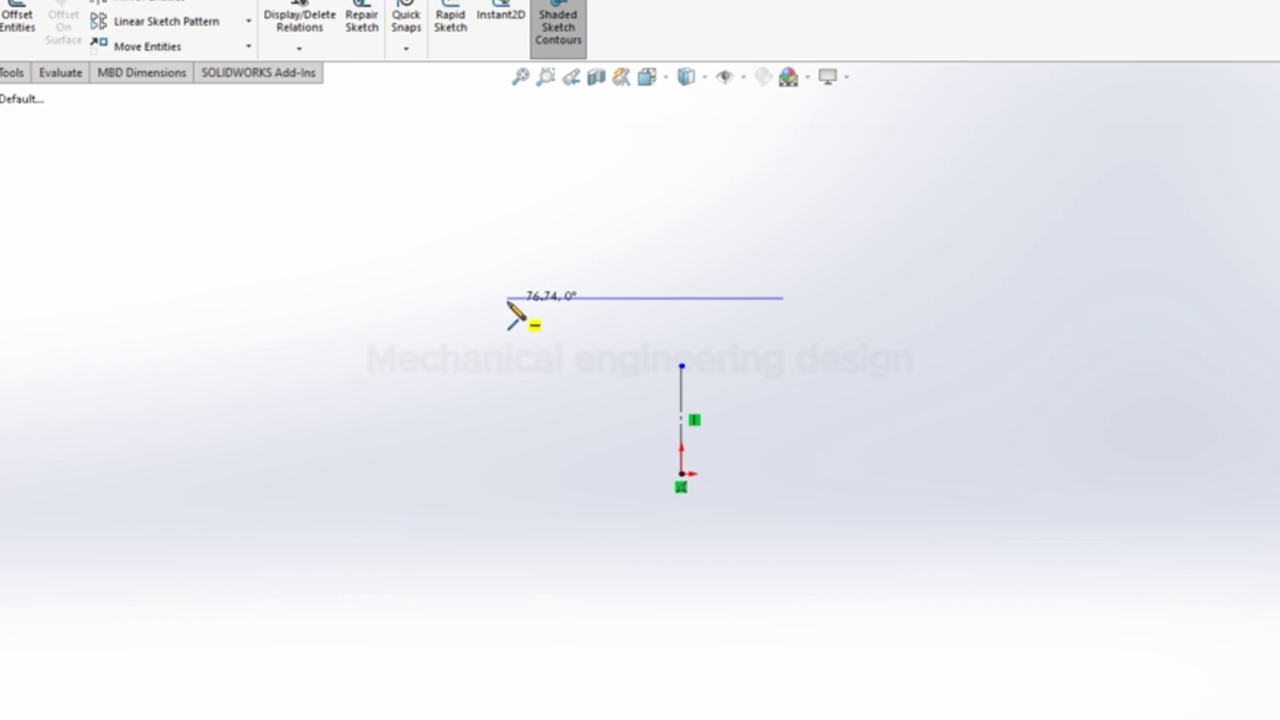
click(507, 297)
click(593, 254)
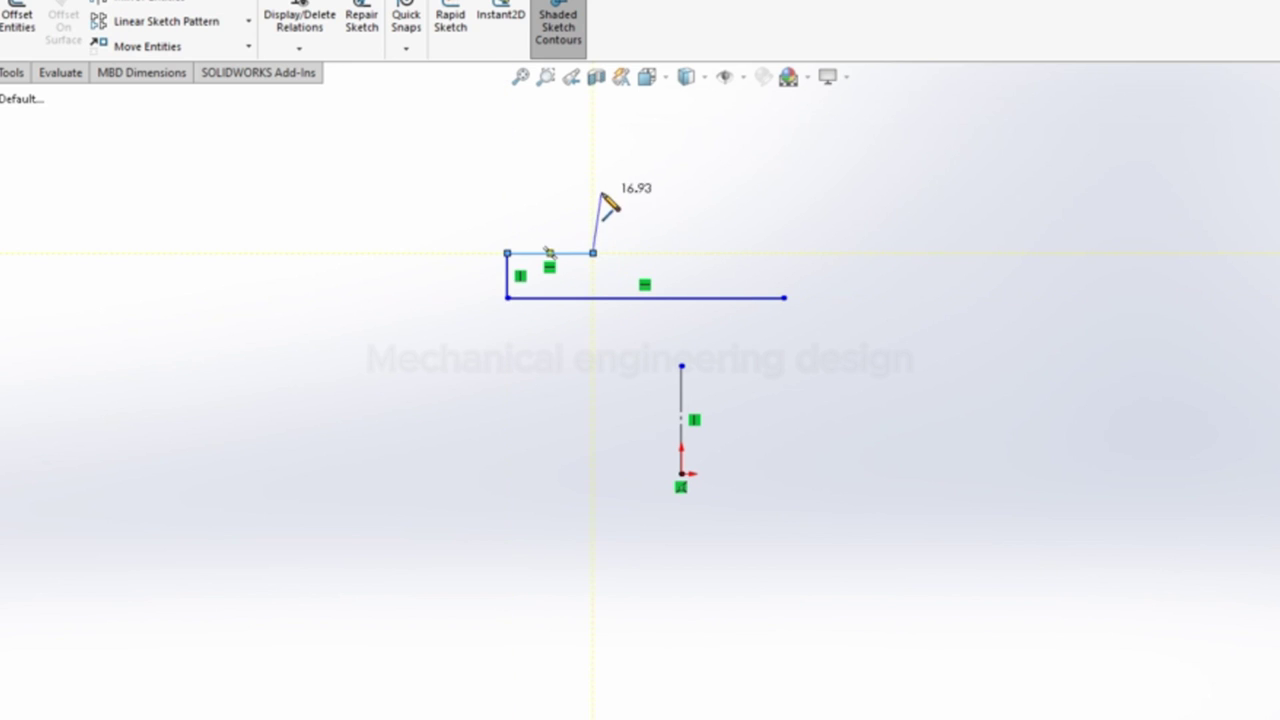
click(593, 168)
click(507, 168)
click(507, 123)
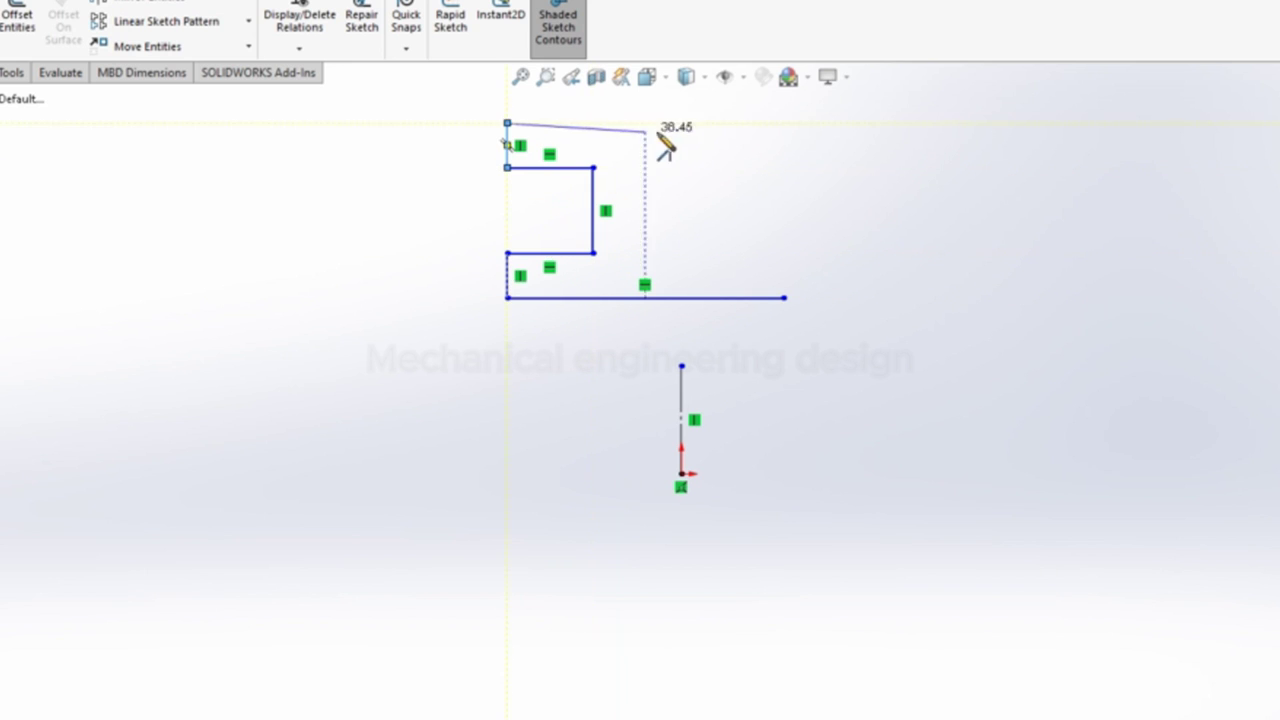
click(783, 128)
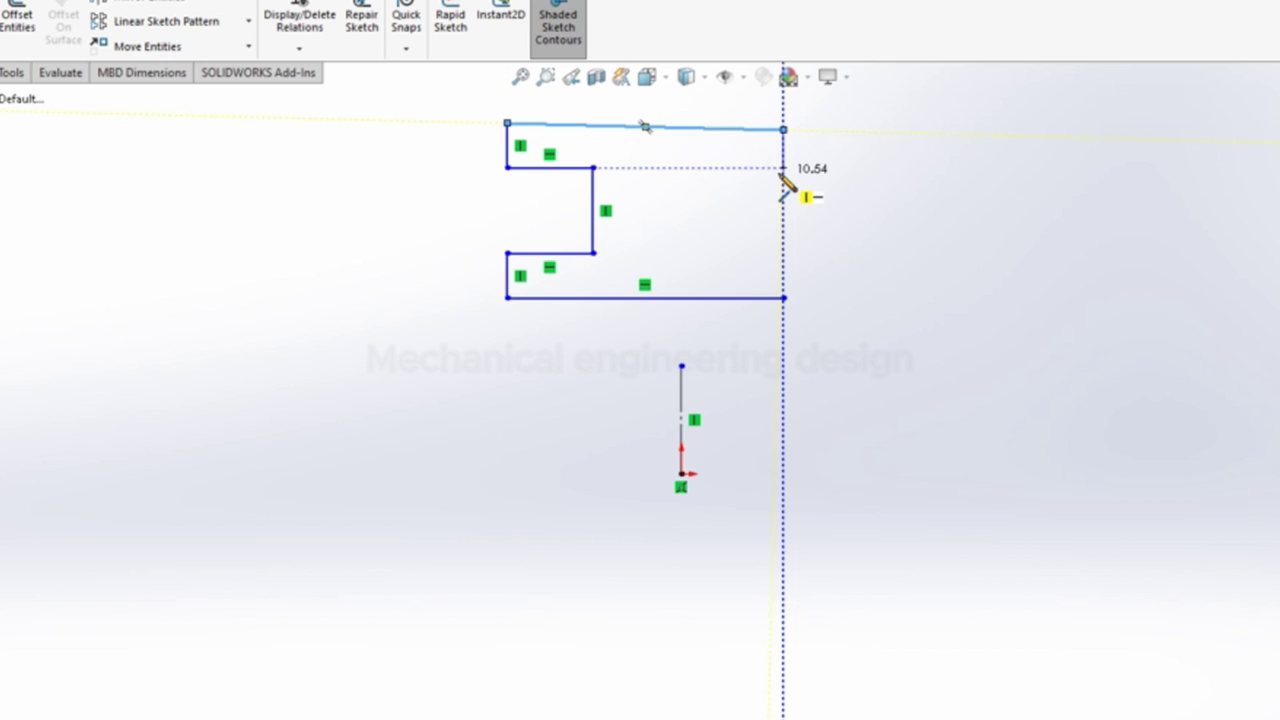
click(783, 167)
click(660, 167)
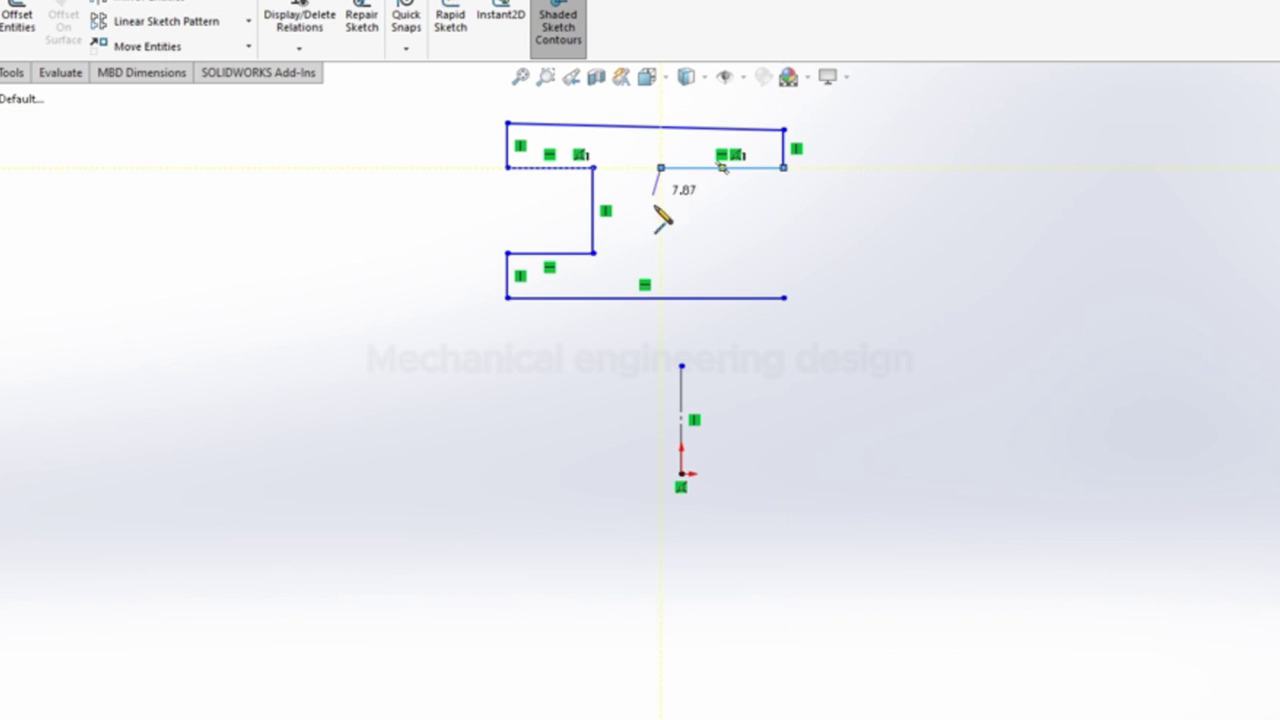
click(660, 253)
click(783, 253)
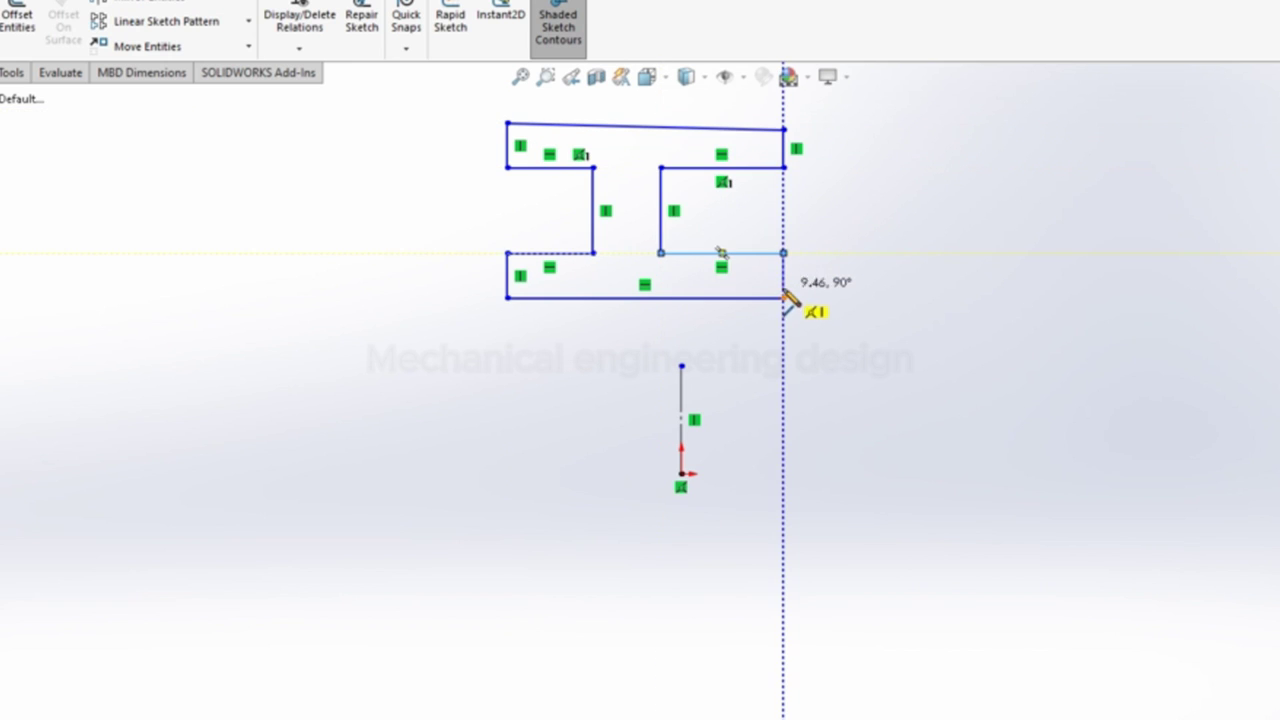
click(783, 296)
right_click(780, 300)
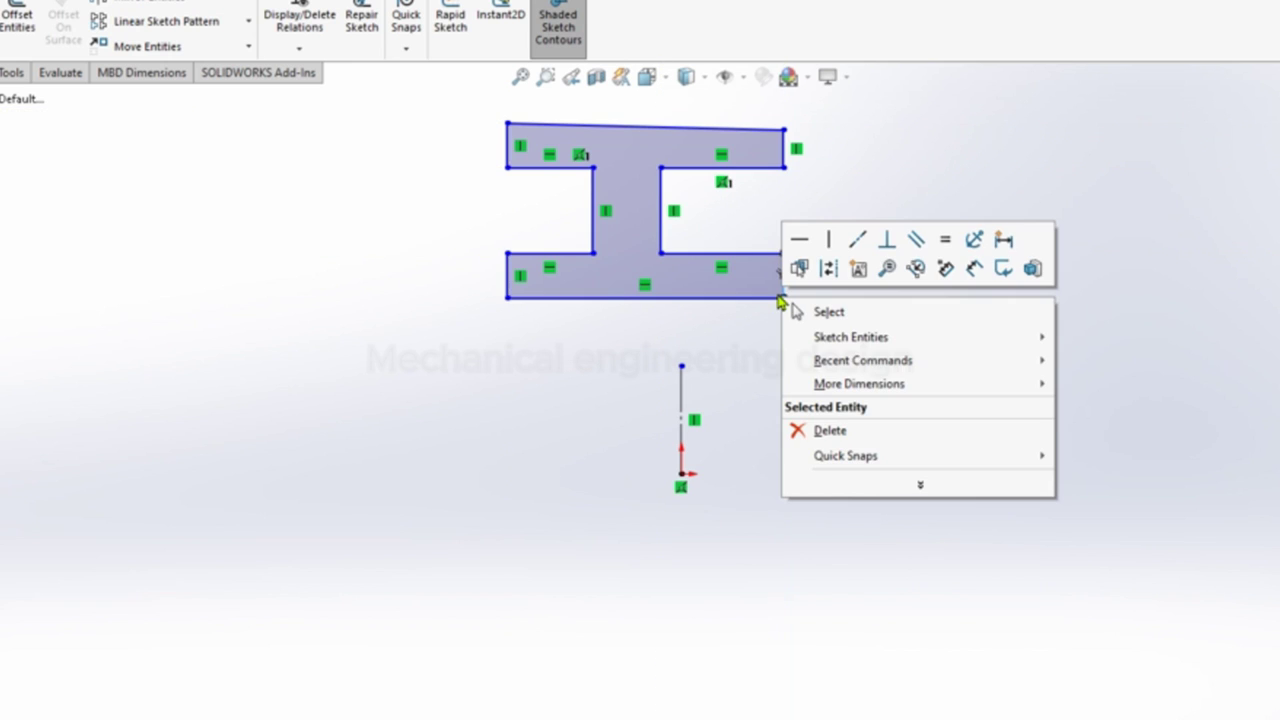
Step: Make the profile's top edge horizontal and equal in length to the bottom edge
click(846, 316)
click(673, 129)
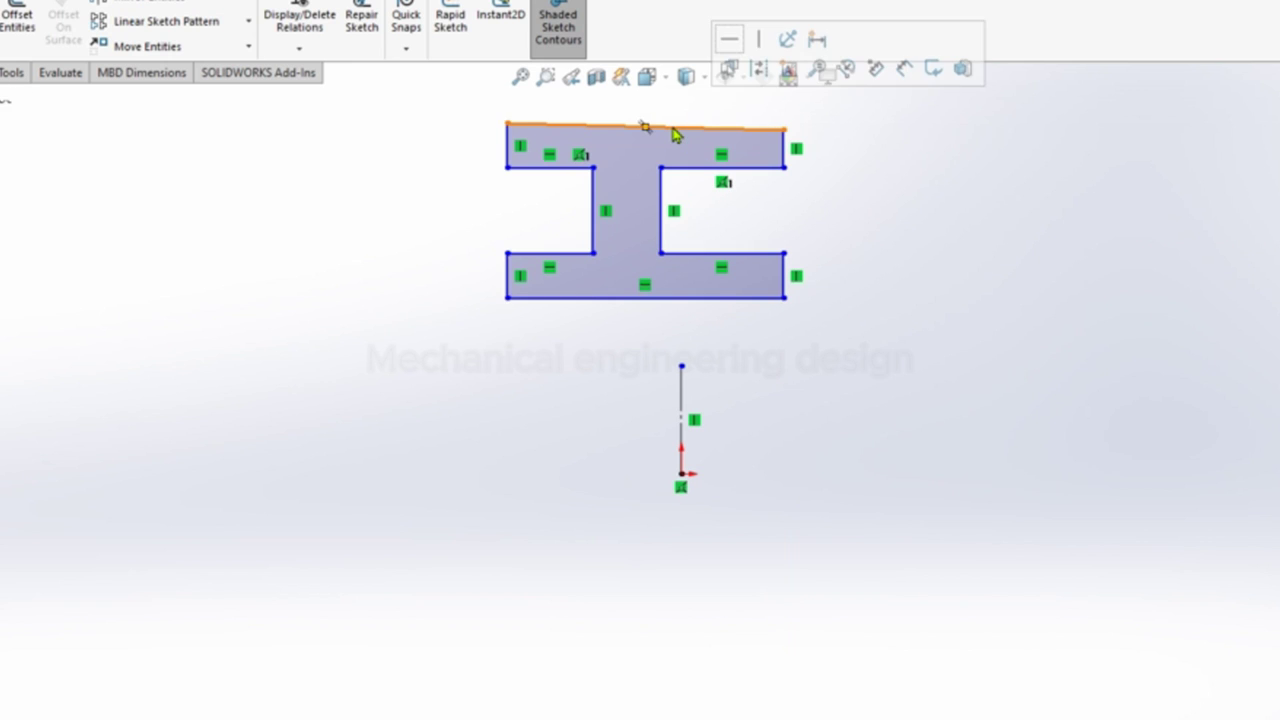
click(729, 39)
click(664, 306)
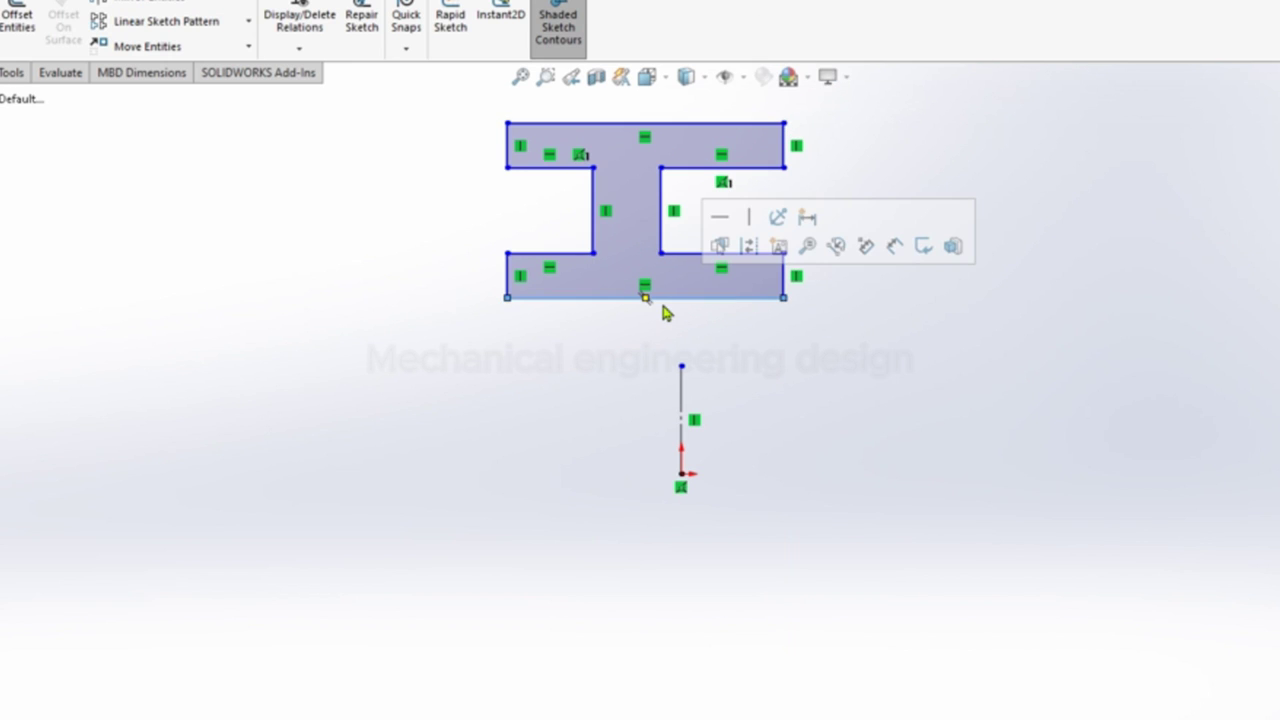
ctrl+click(681, 128)
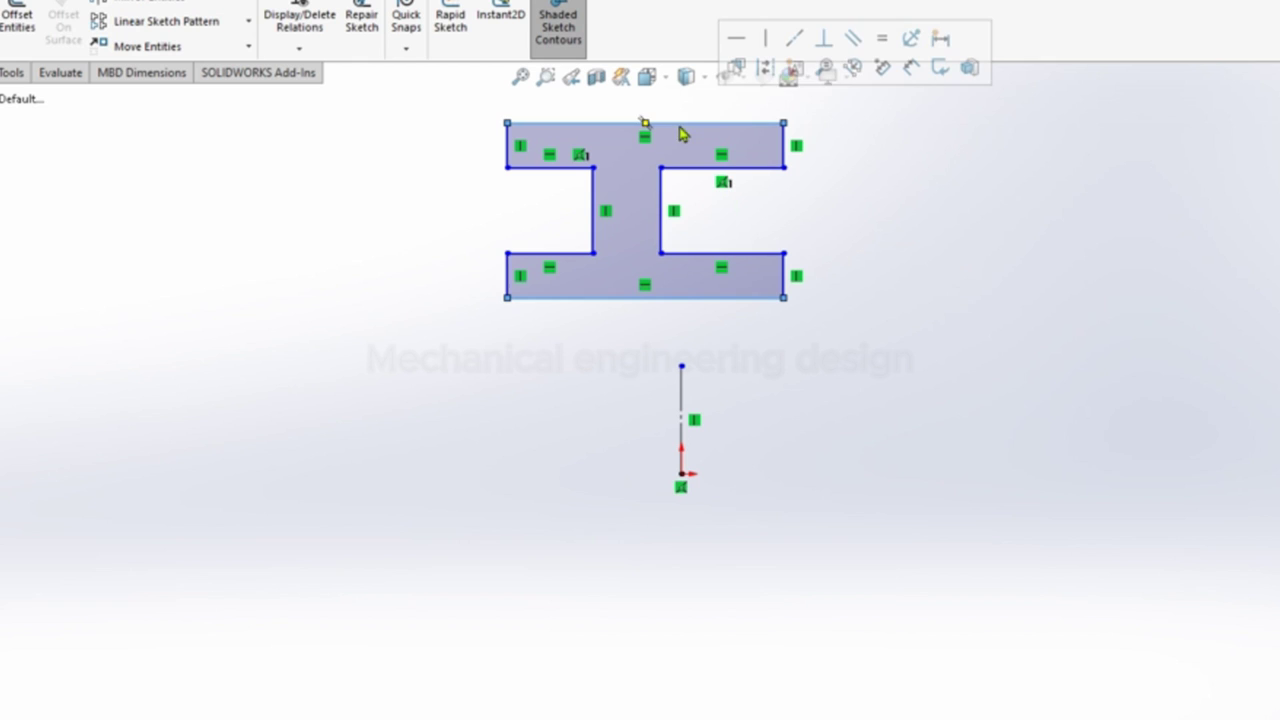
click(881, 40)
Step: Make the lower flange inner edges equal, and the right inner edges equal
click(745, 255)
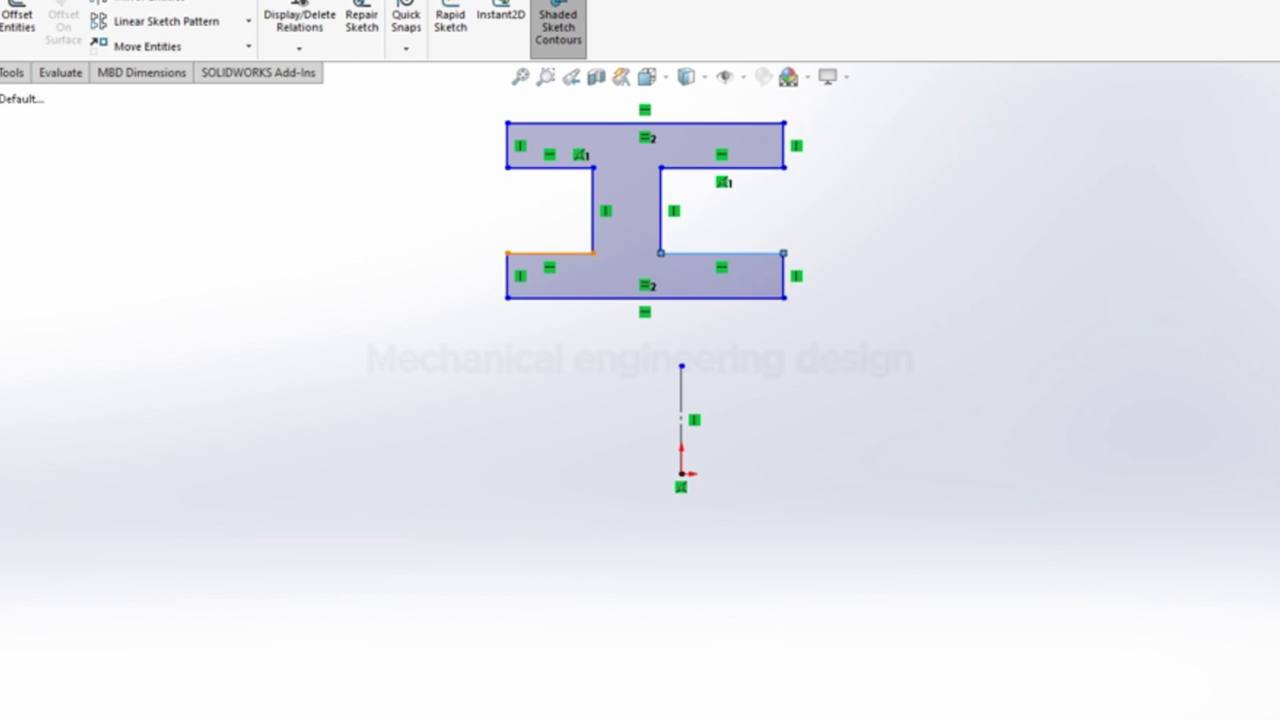
ctrl+click(550, 253)
click(782, 170)
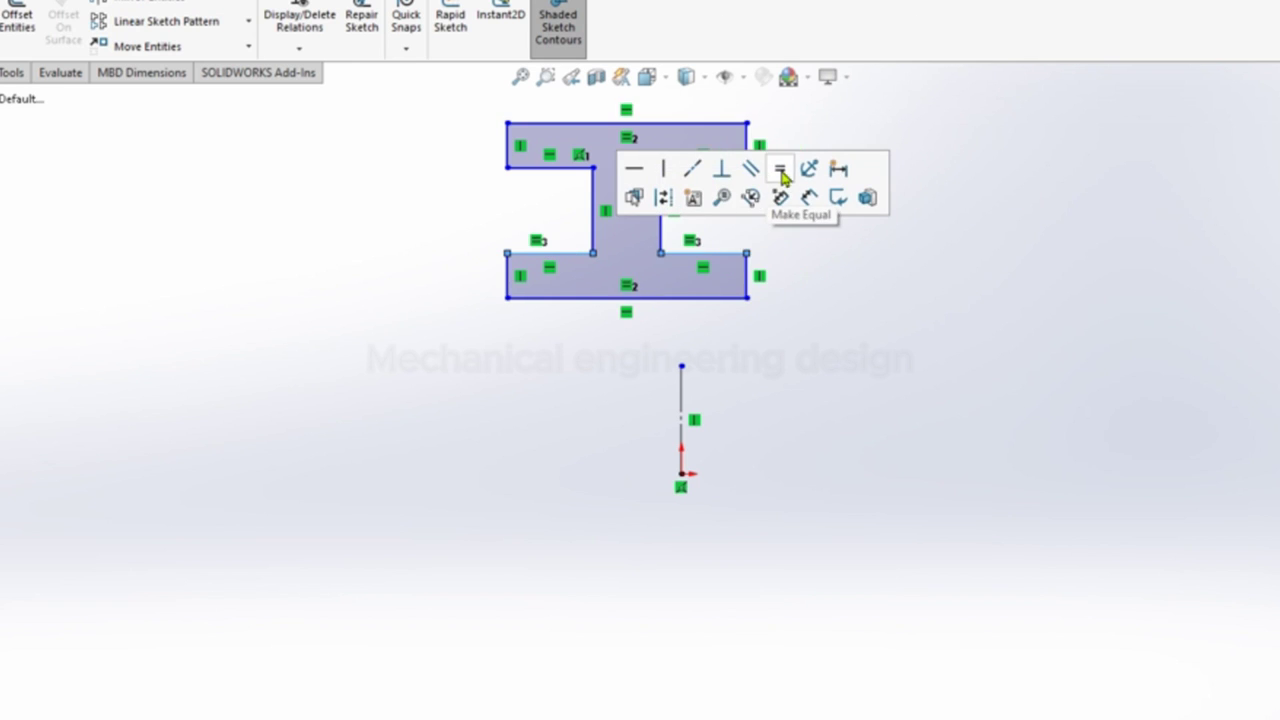
click(686, 258)
click(705, 183)
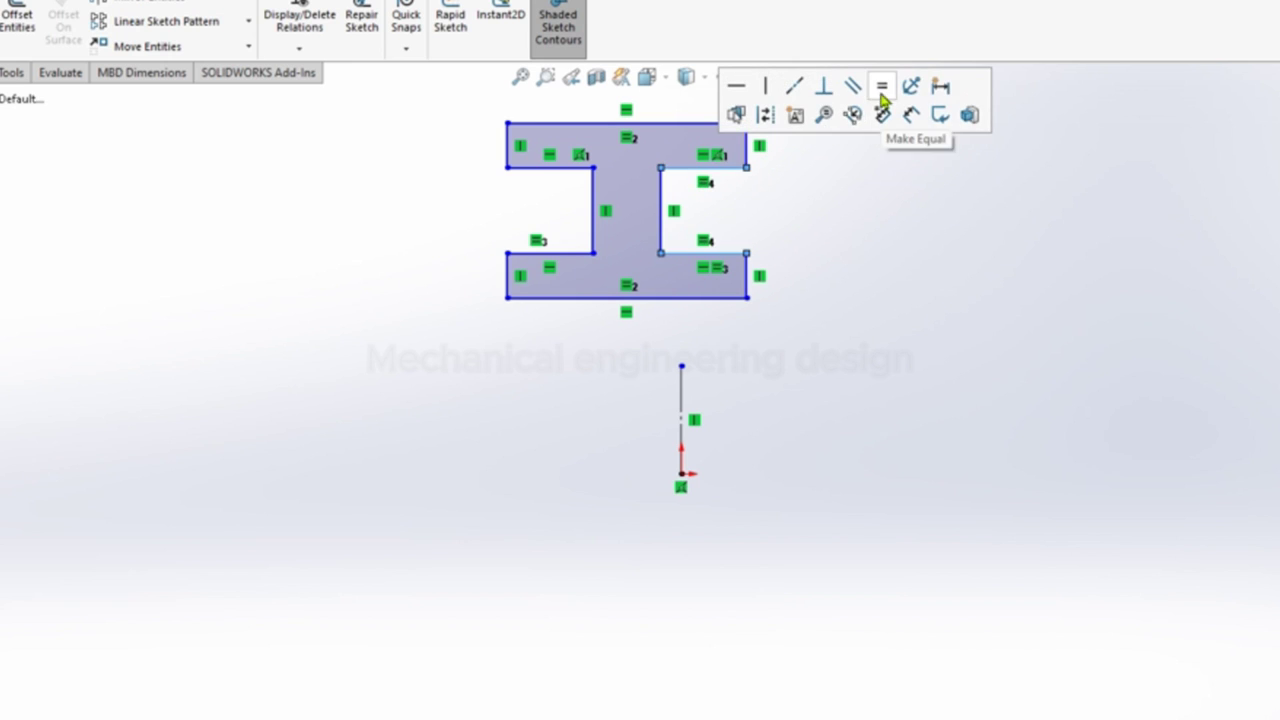
click(880, 86)
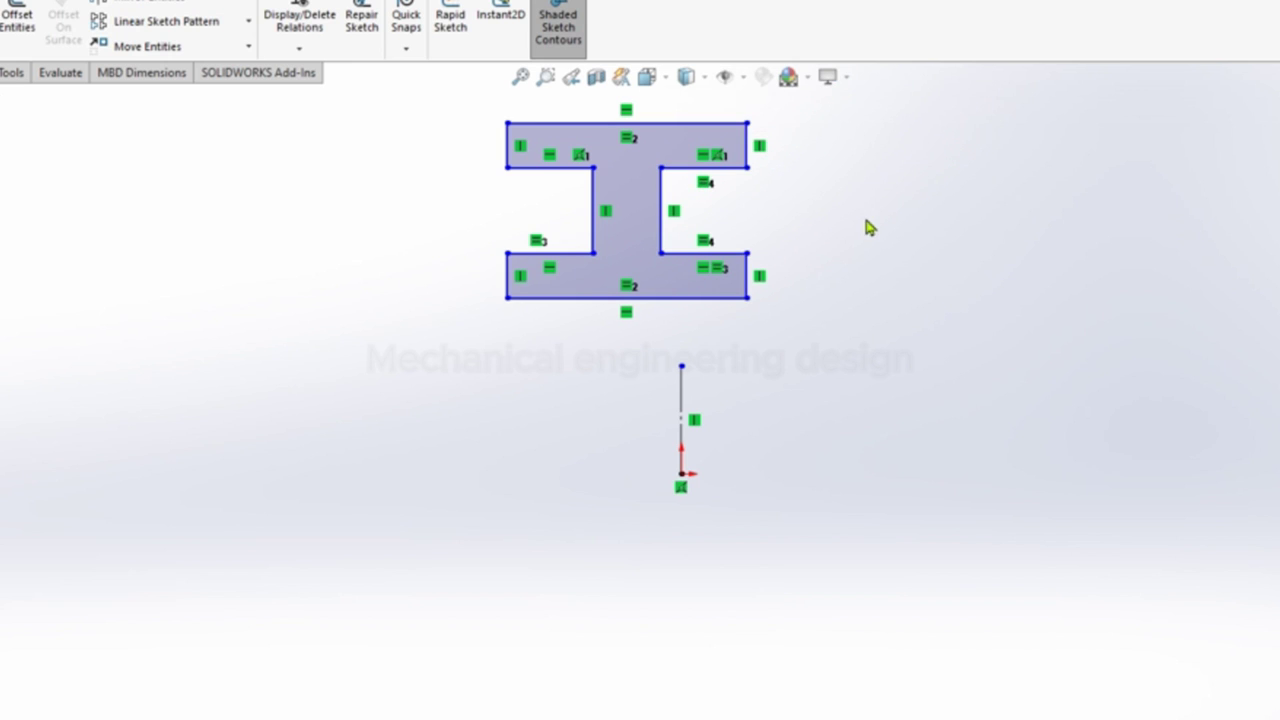
Step: Make the construction line's top endpoint coincident with the bottom edge's midpoint
click(626, 300)
ctrl+click(681, 367)
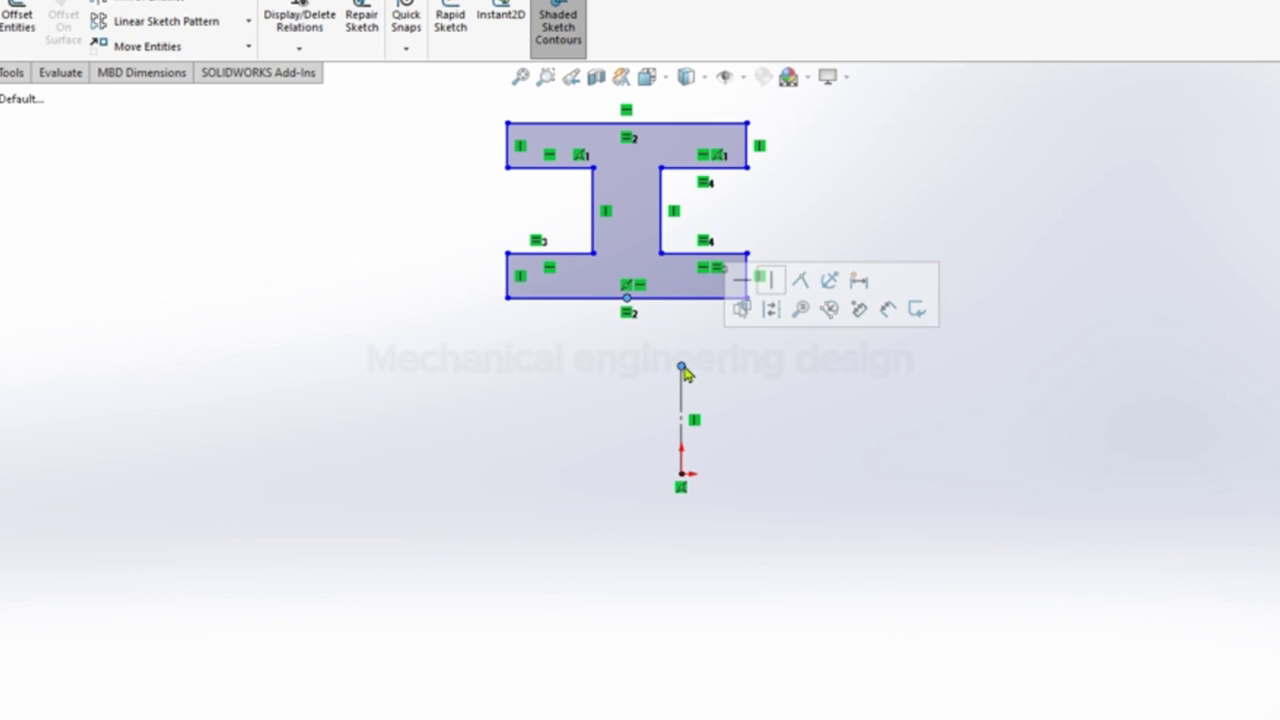
click(798, 280)
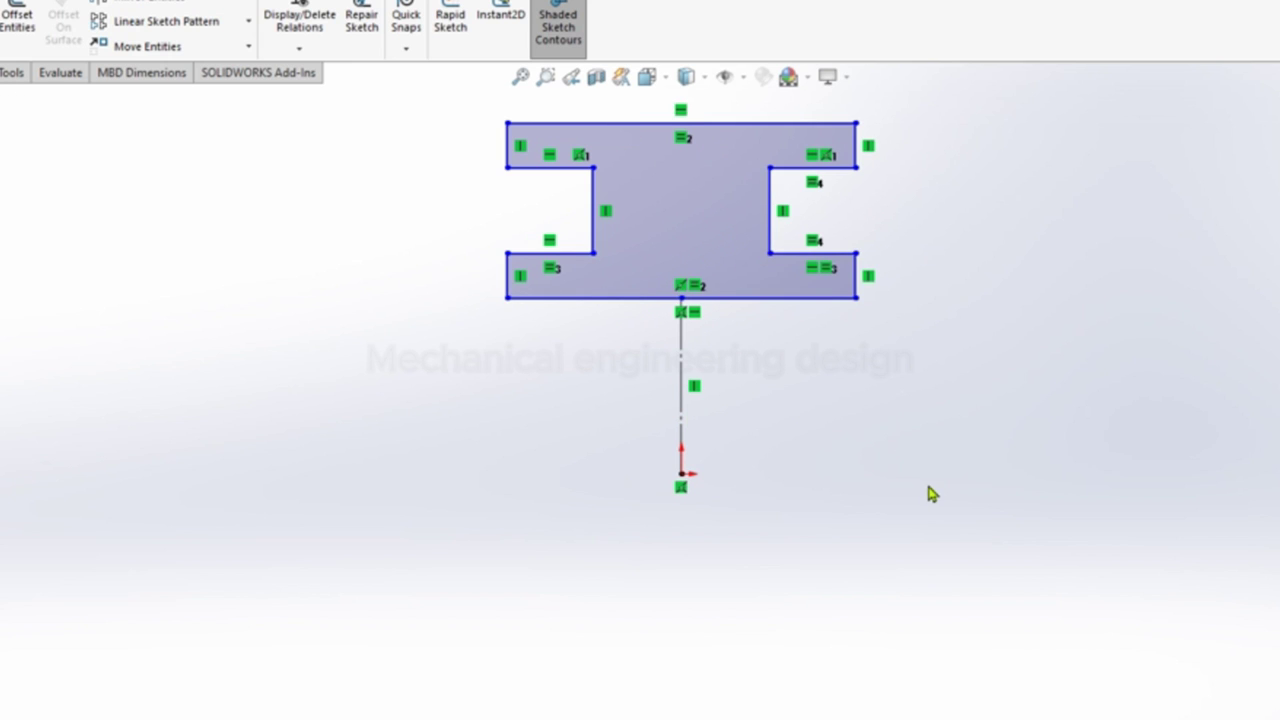
Step: Dimension the profile's bottom edge width to 27 mm
right_drag(1003, 505, 1000, 430)
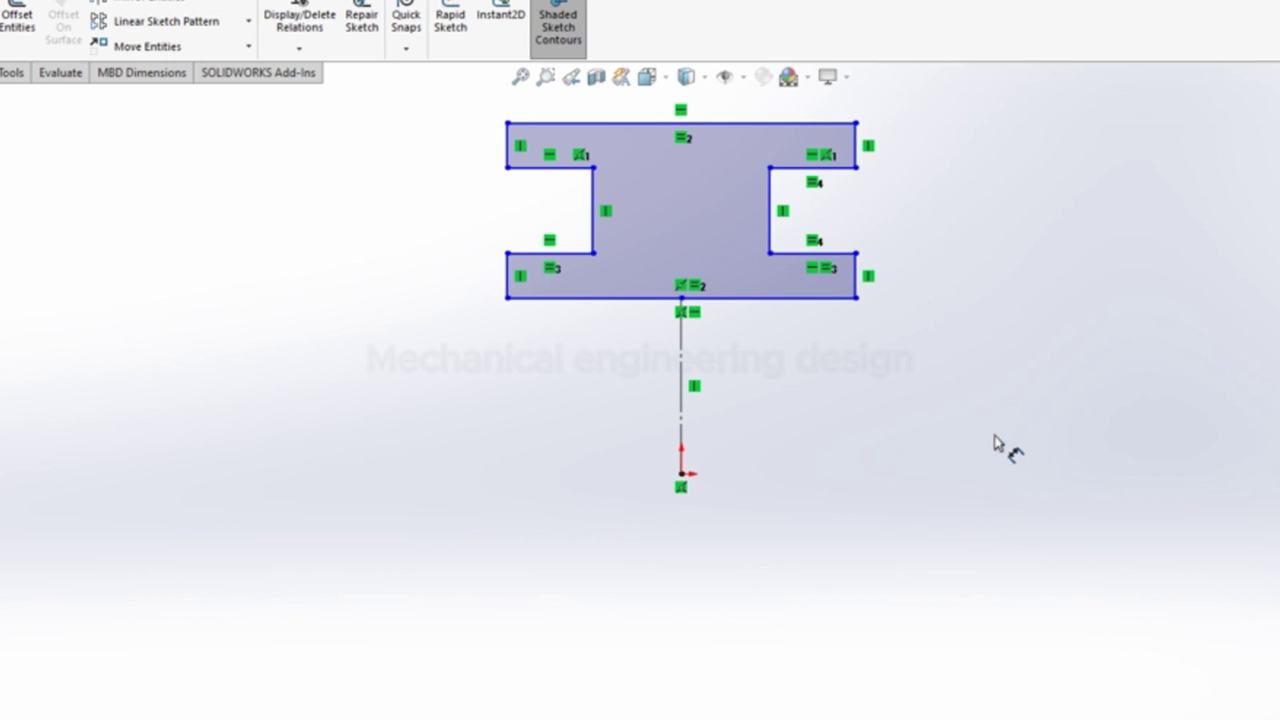
click(771, 298)
click(717, 355)
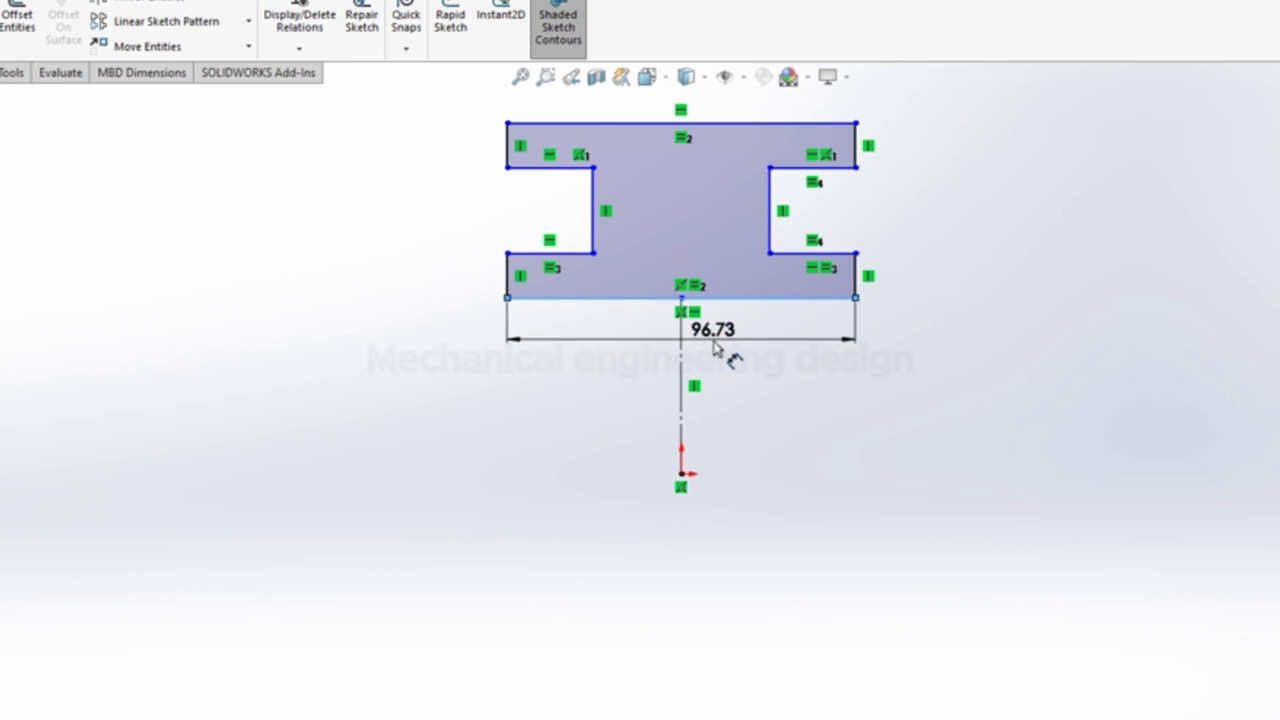
text(27)
key(Return)
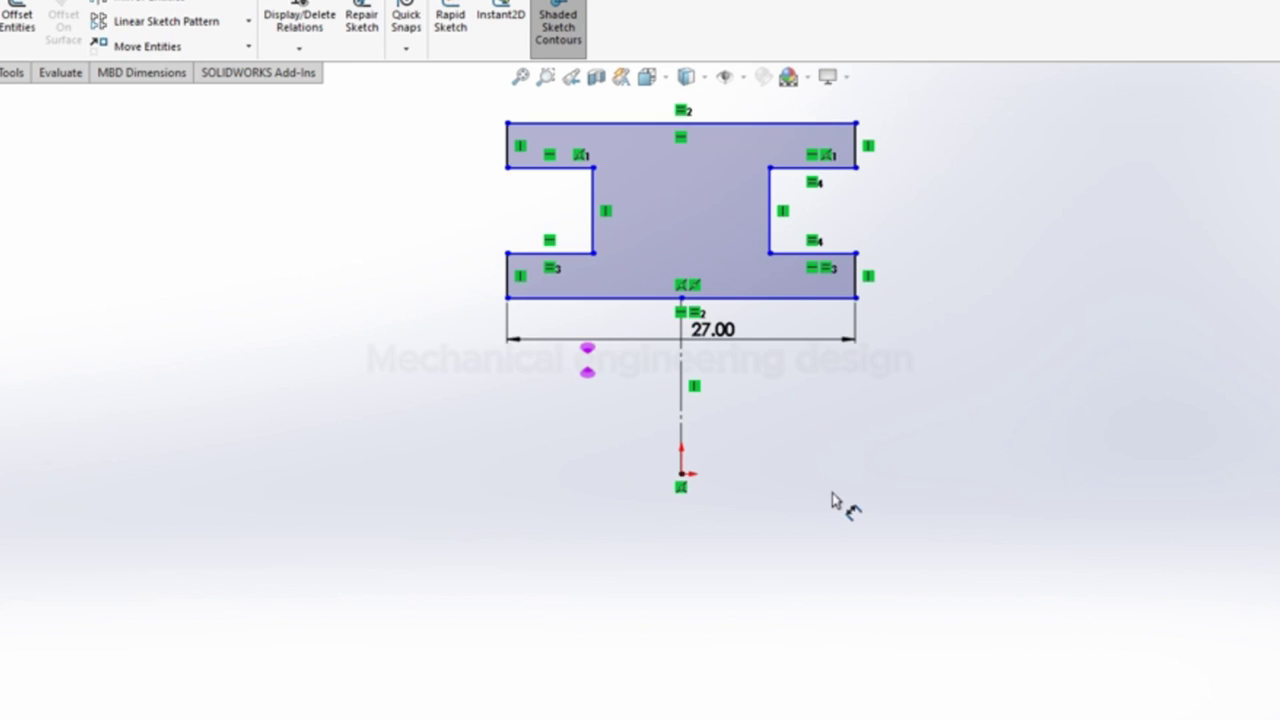
Step: Set the bottom edge 11 mm and the lower inner flange edge 16 mm above the origin
click(776, 298)
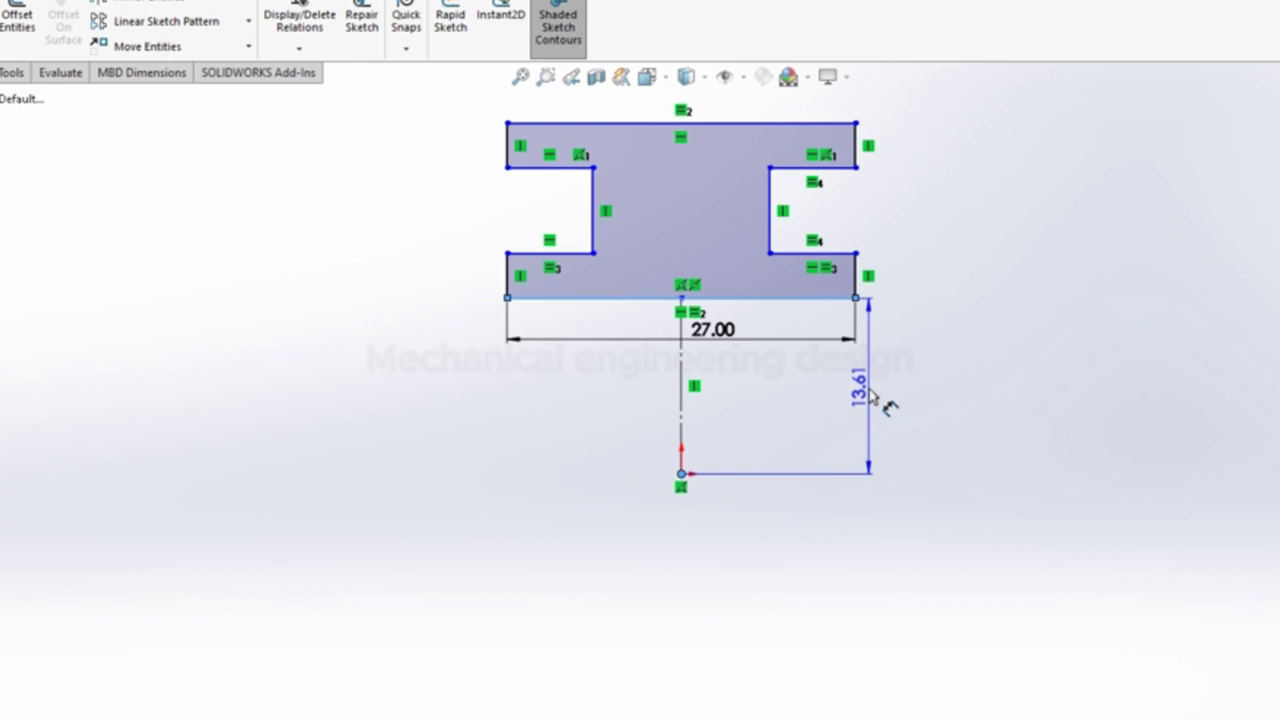
click(870, 397)
text(11)
key(Return)
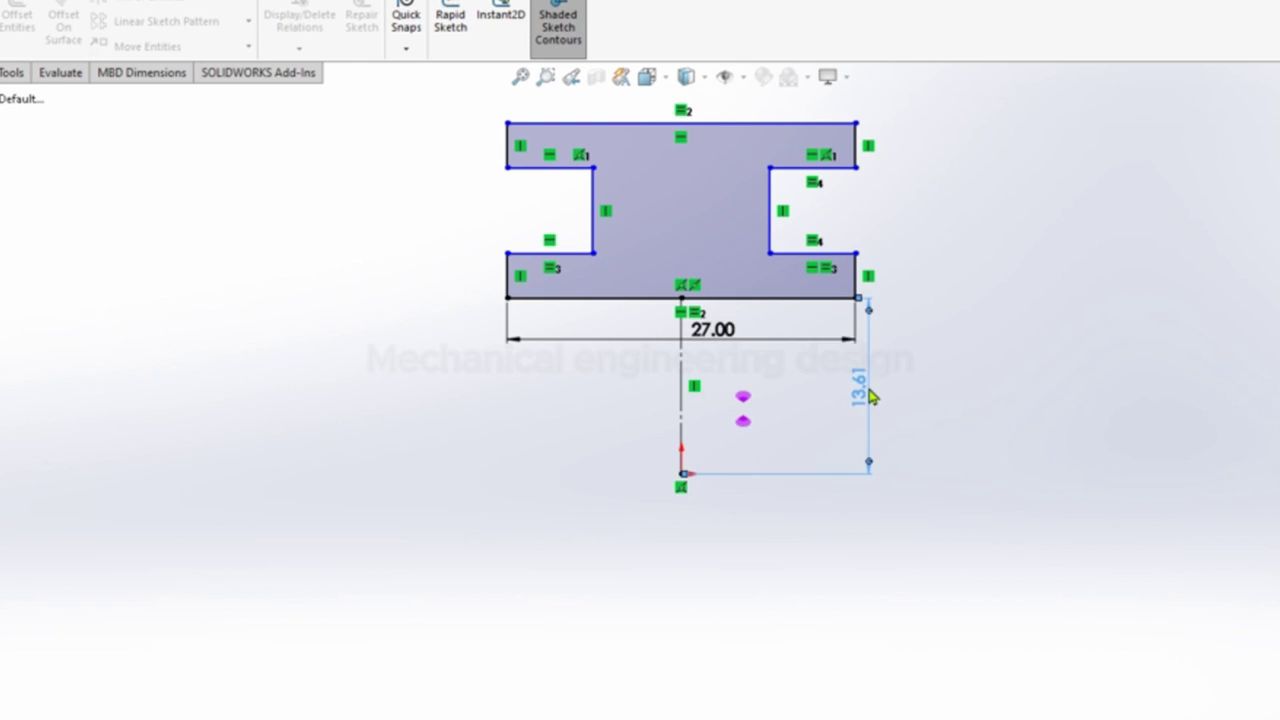
click(843, 296)
click(681, 473)
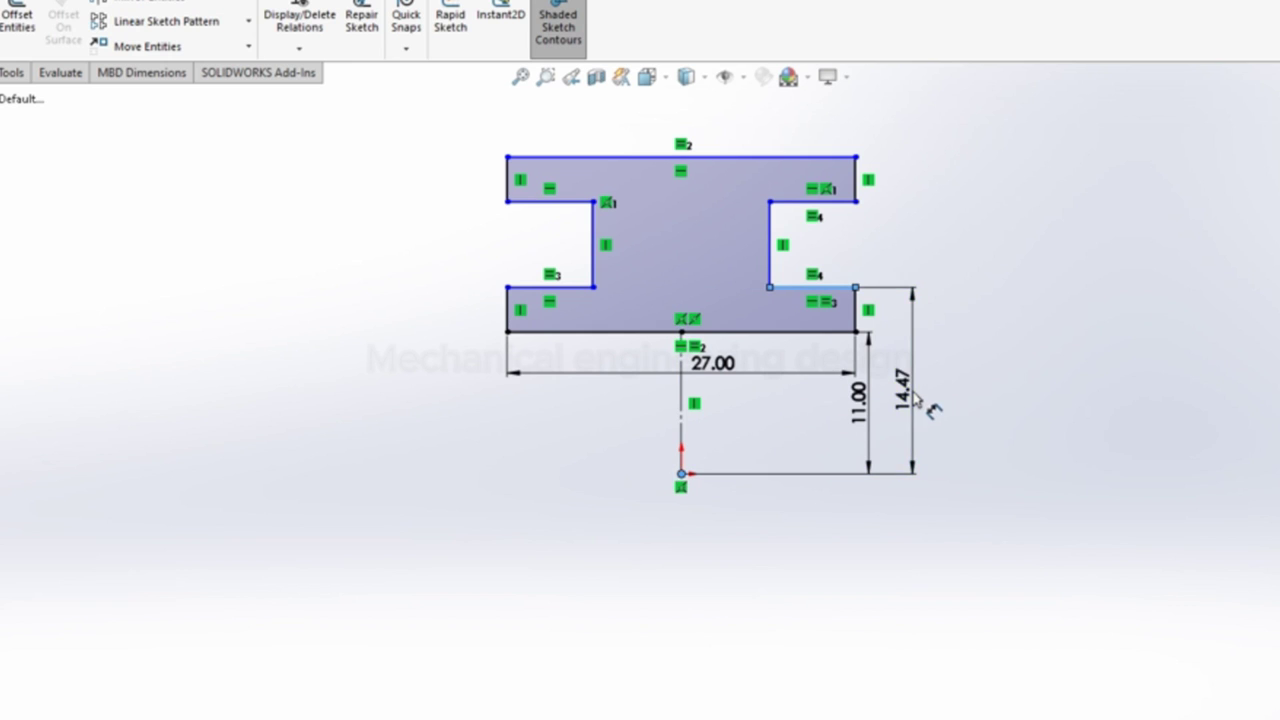
click(915, 398)
text(16)
key(Return)
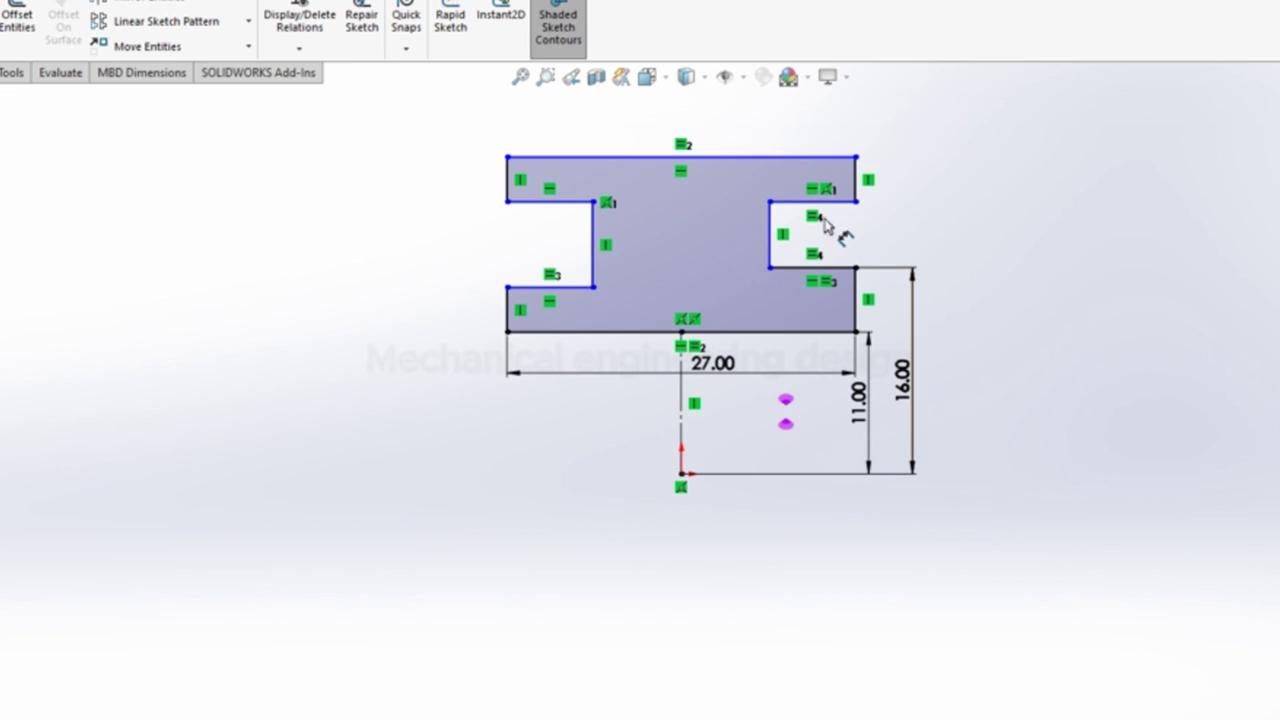
Step: Keep the upper inner flange height at 21.11 and set the overall height to 35 mm
click(842, 203)
click(682, 474)
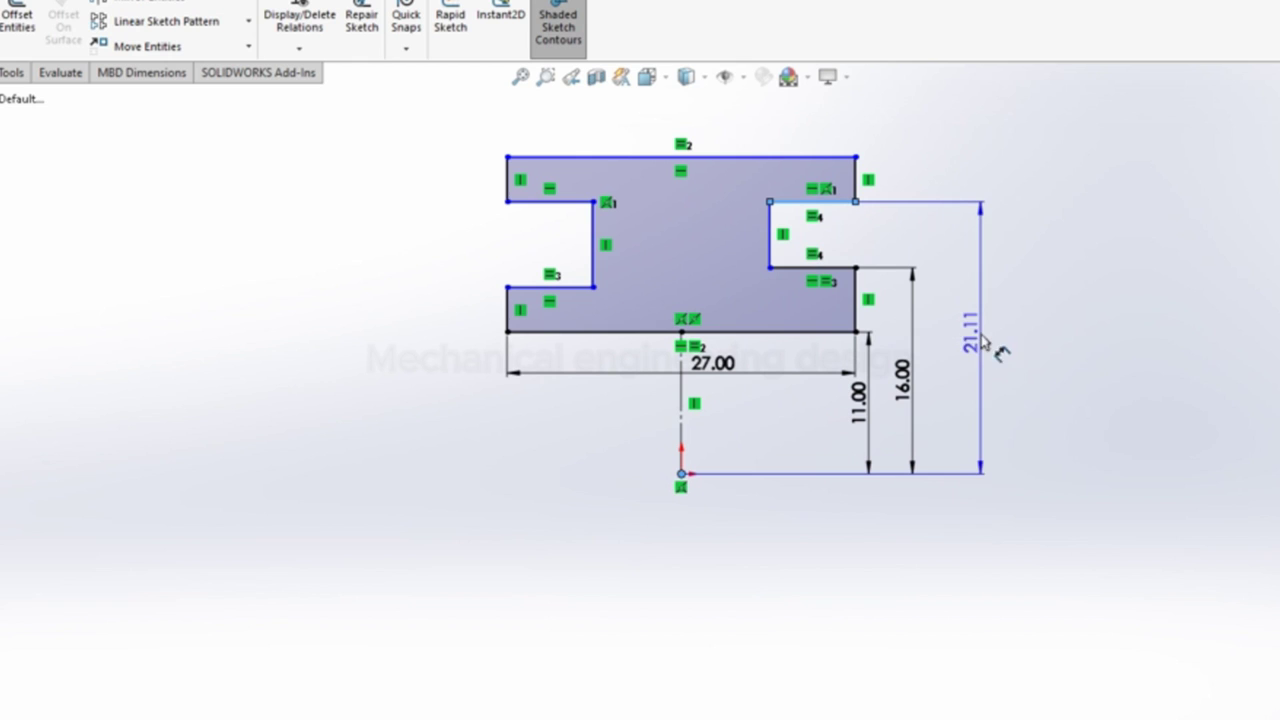
click(958, 368)
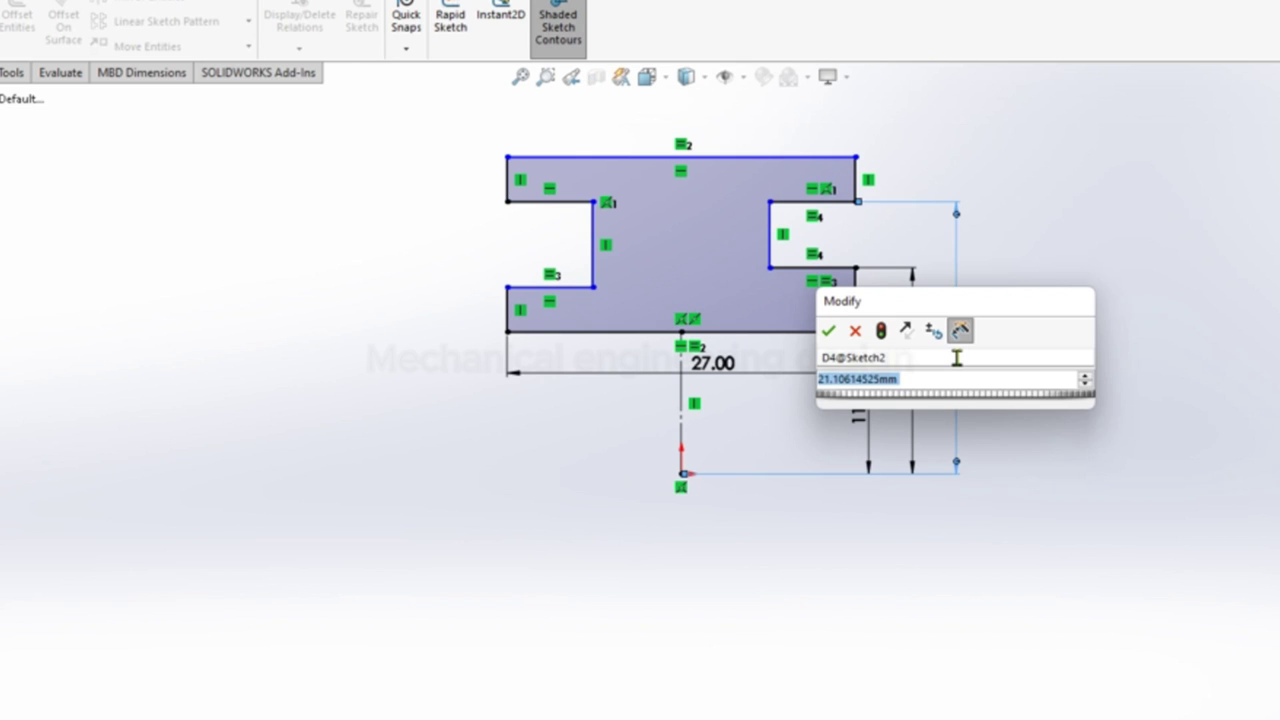
key(Return)
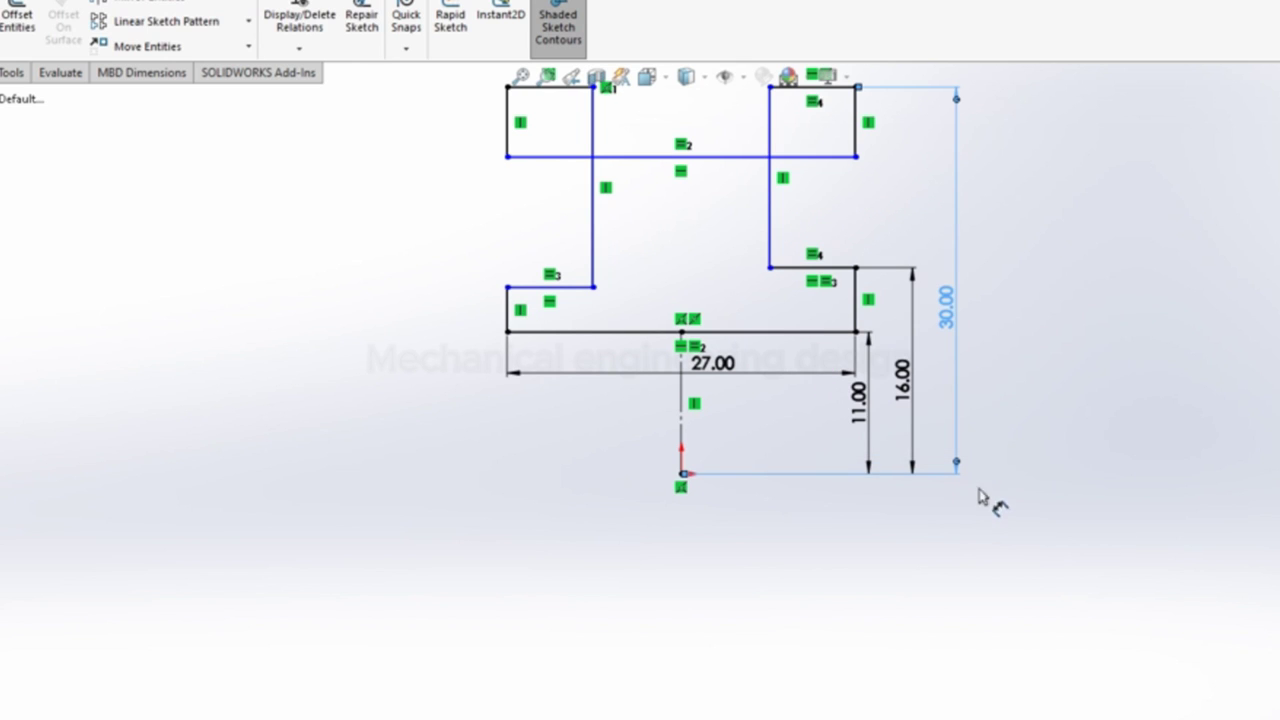
click(815, 212)
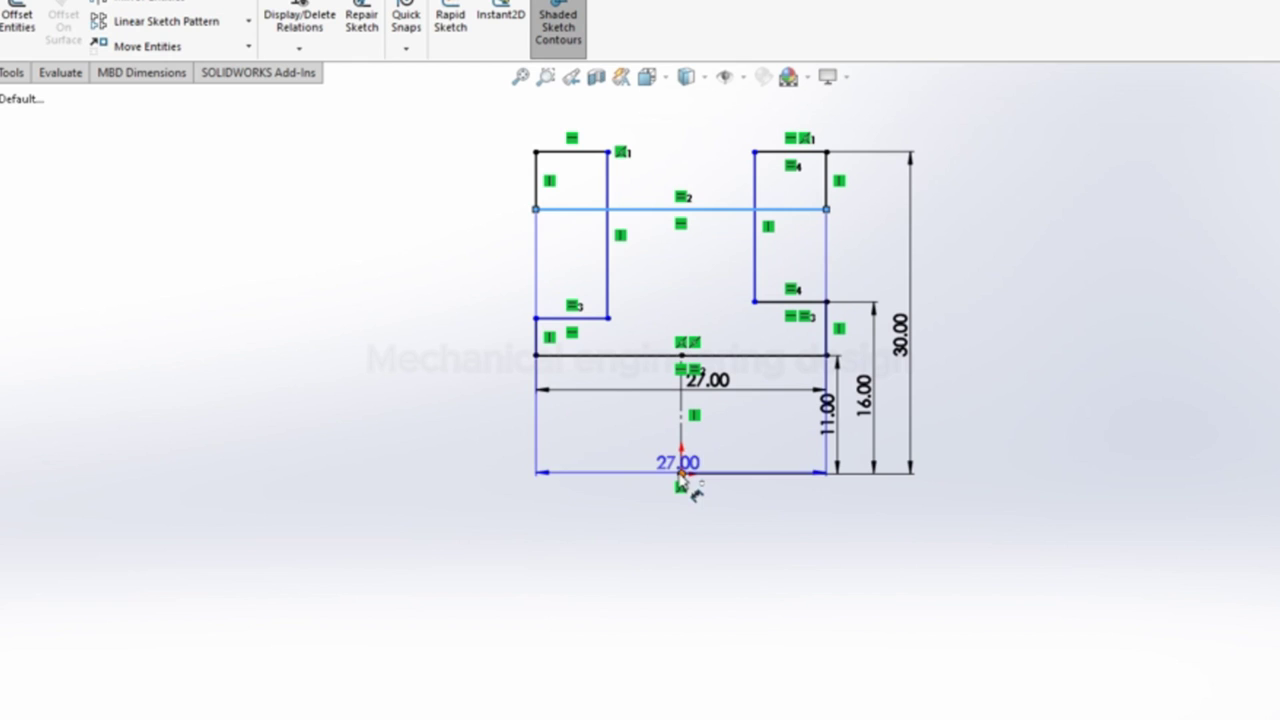
click(680, 476)
click(1003, 368)
text(35)
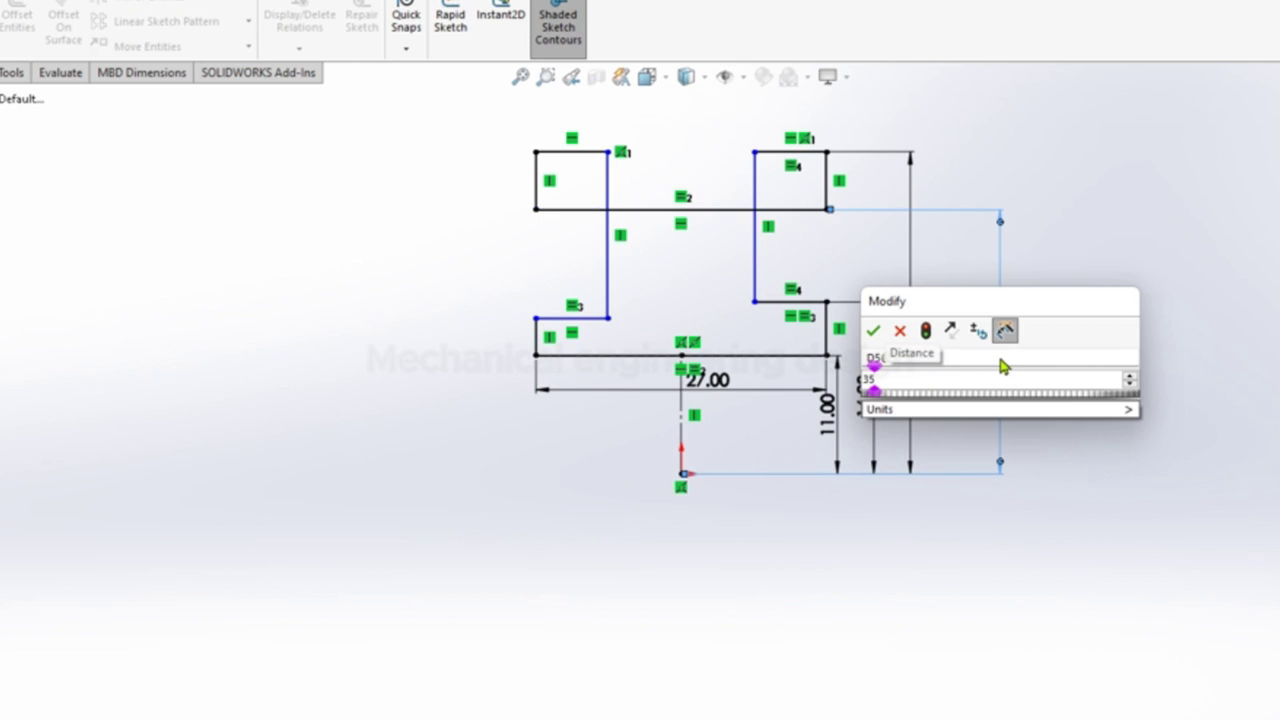
key(Return)
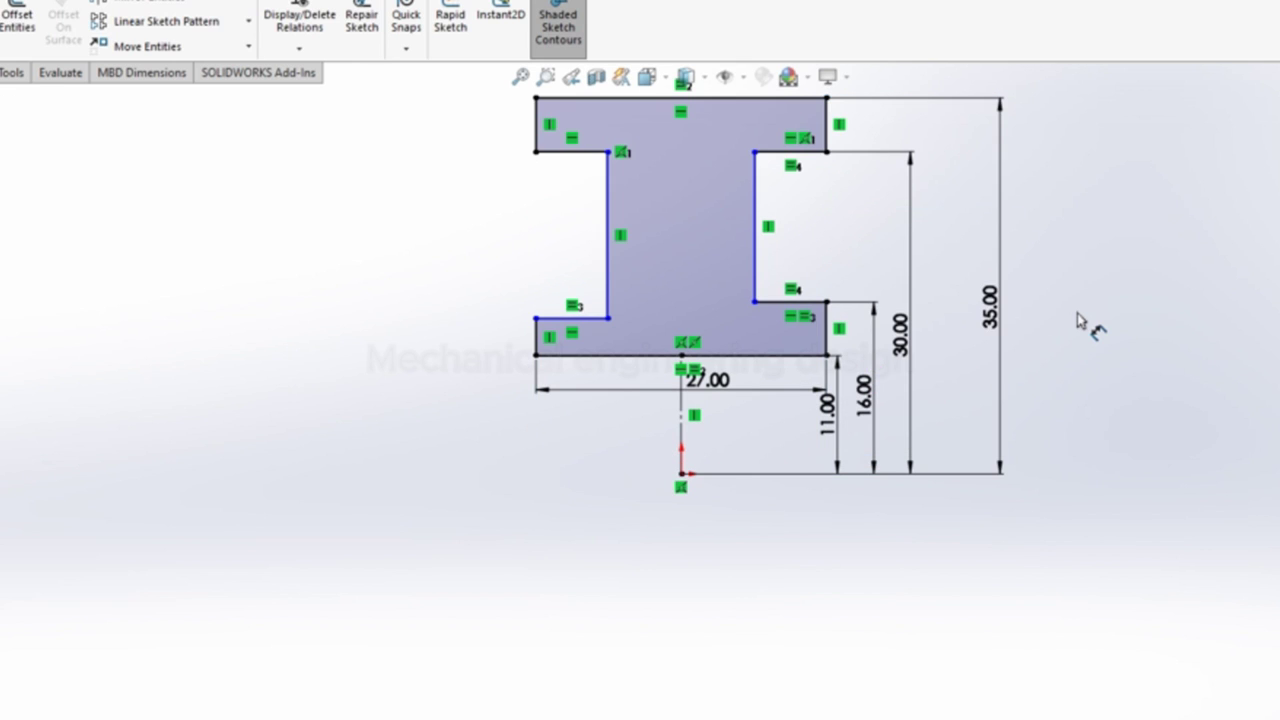
Step: Dimension the web width between the inner web lines to 7 mm
click(756, 195)
click(609, 210)
scroll(666, 251, up, 2)
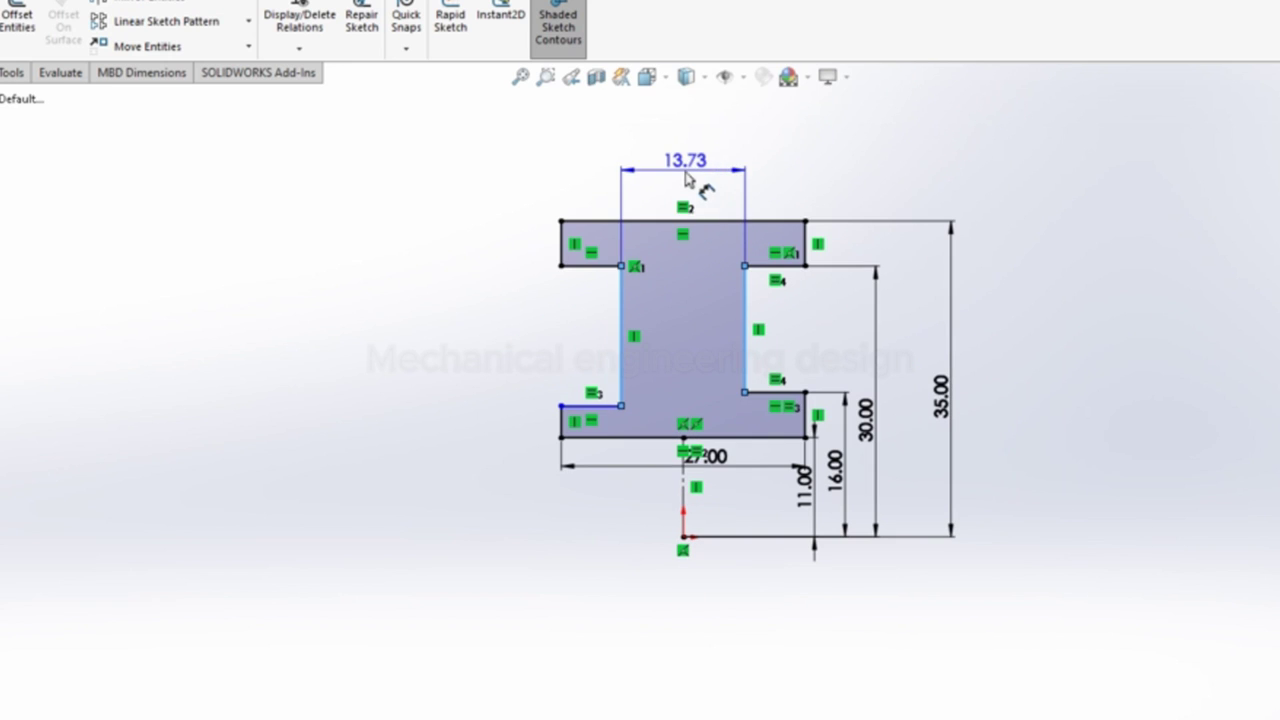
click(686, 172)
text(7)
key(Return)
key(Escape)
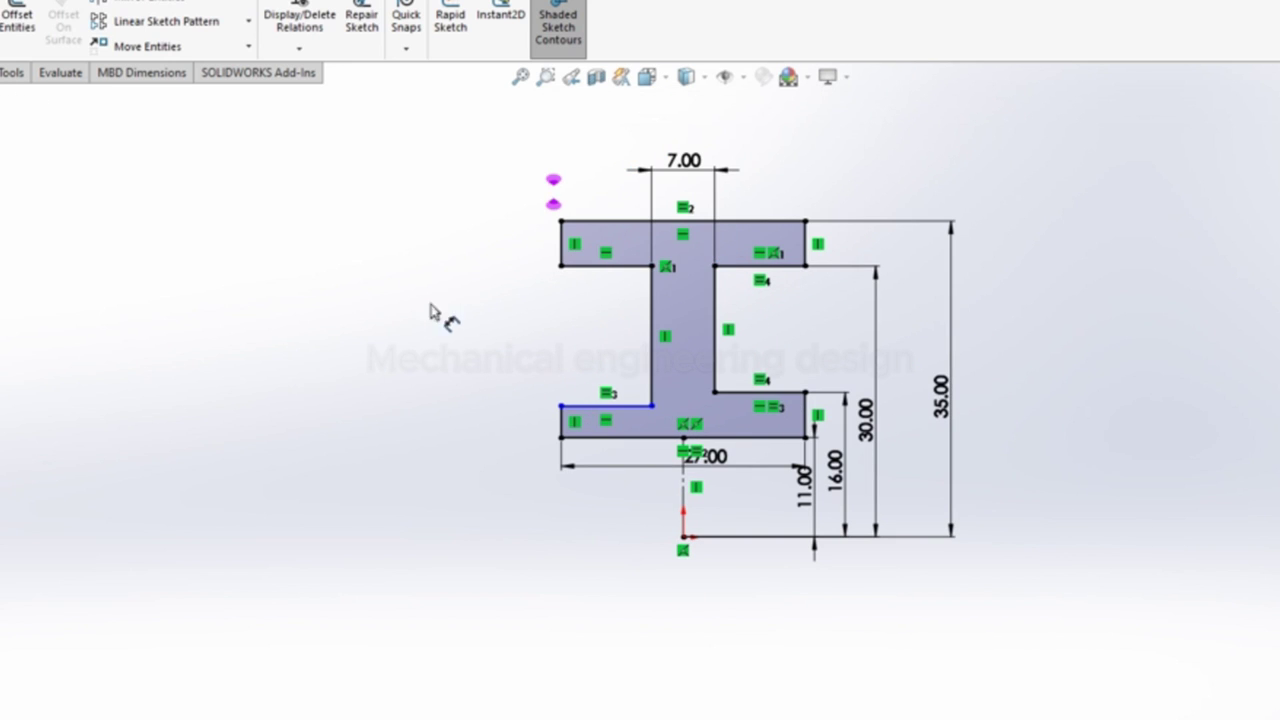
click(623, 408)
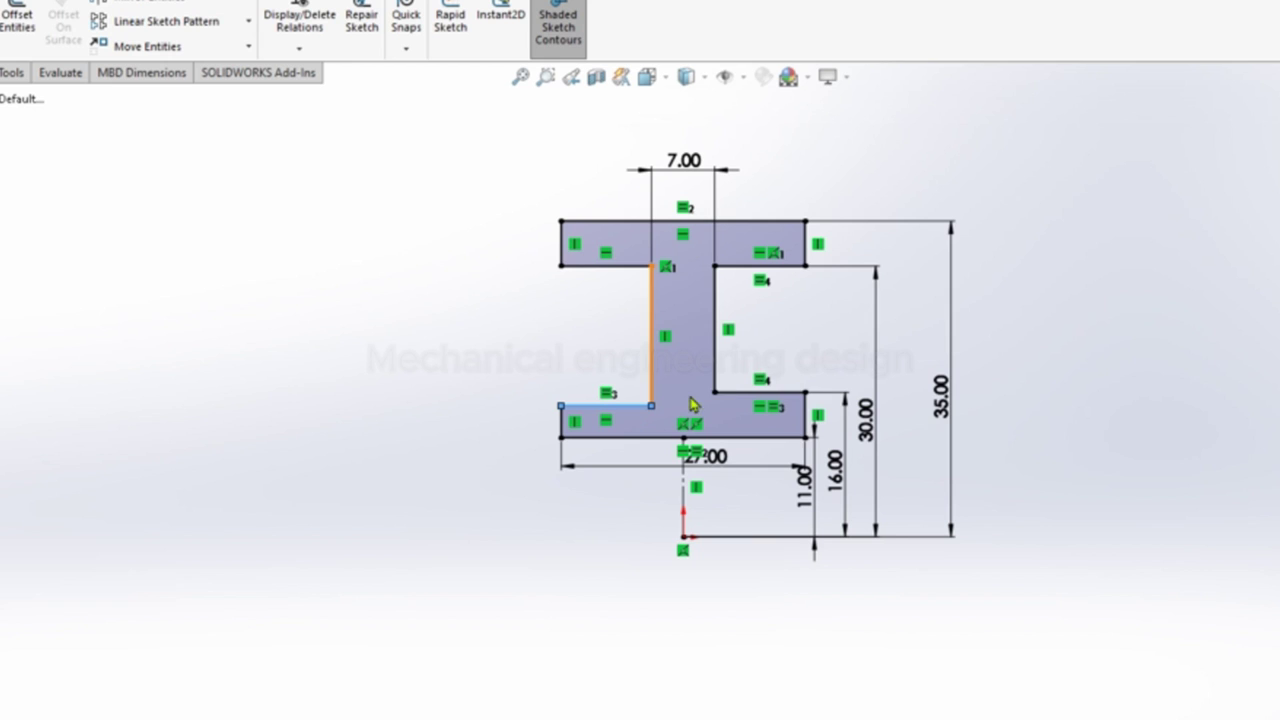
Step: Make the lower inner flange lines collinear and draw a horizontal line through the origin
ctrl+click(733, 400)
click(849, 305)
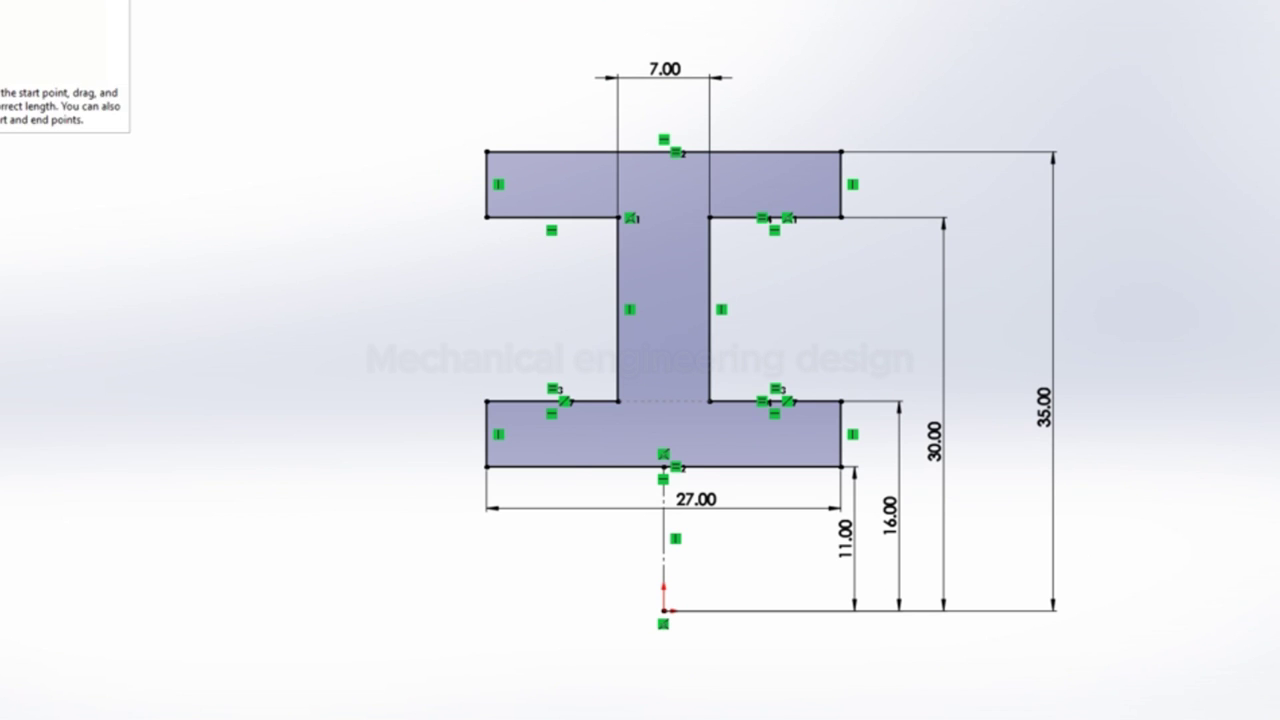
click(90, 57)
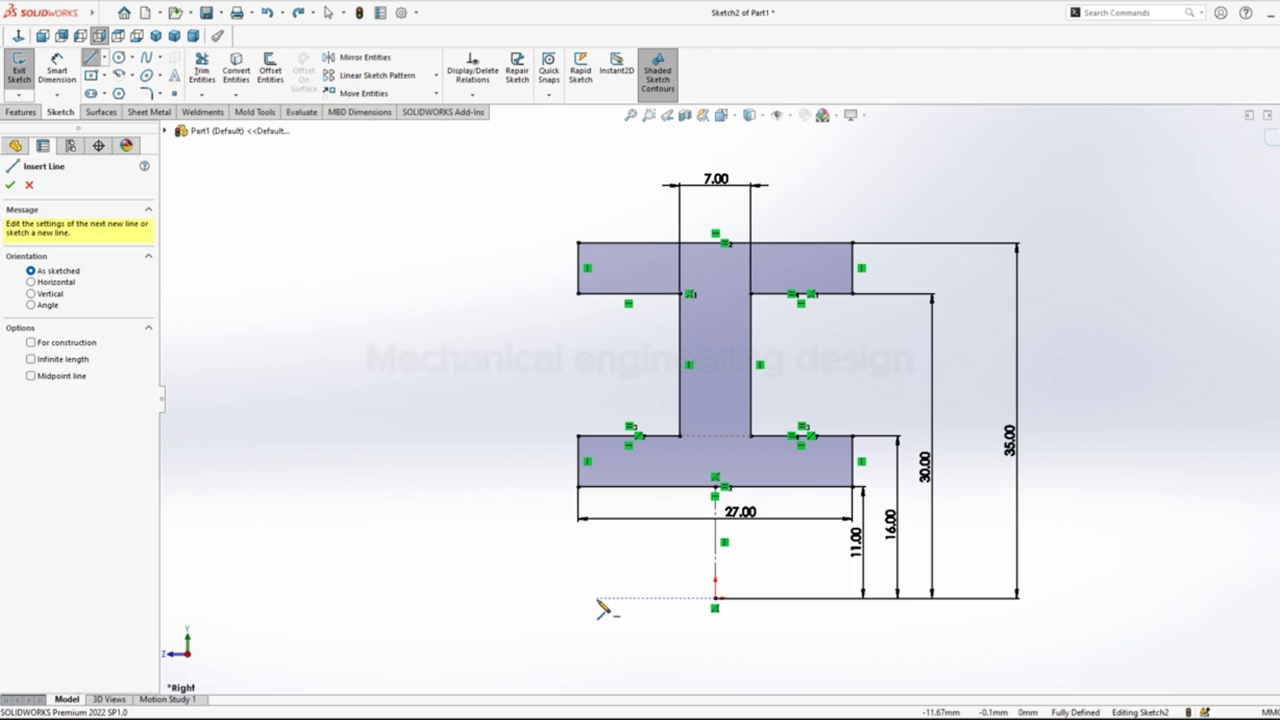
click(611, 599)
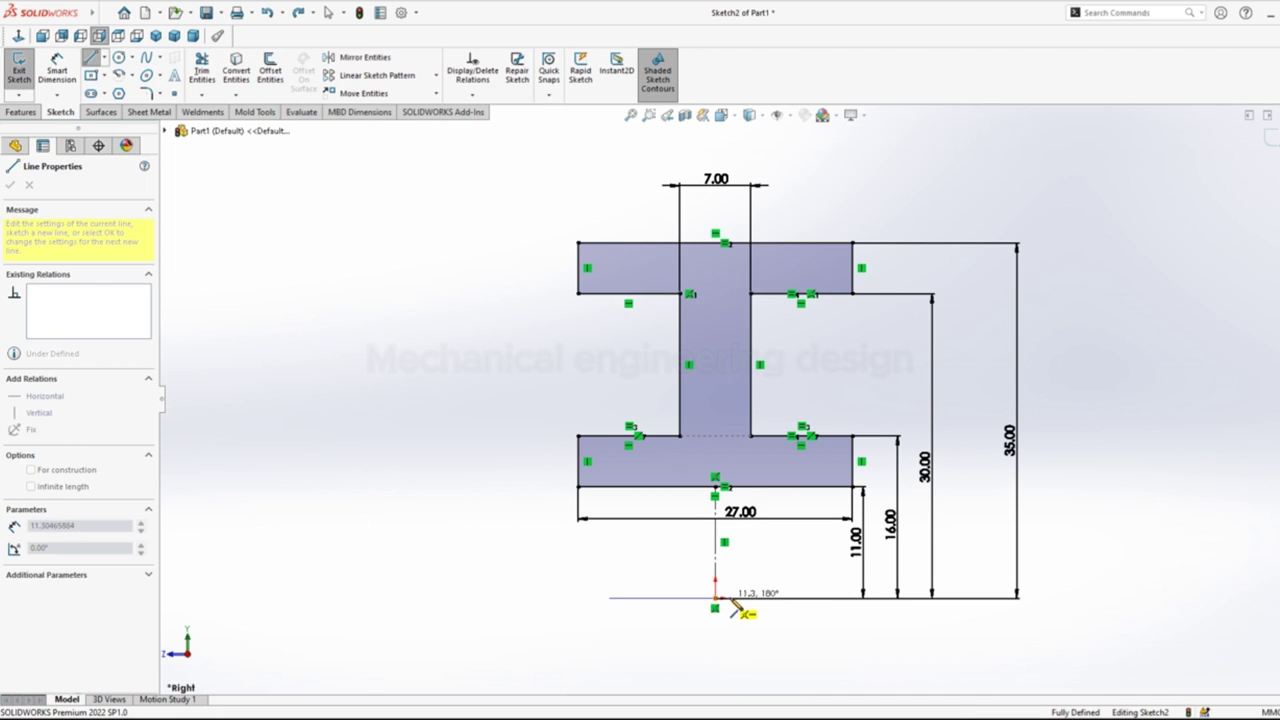
click(833, 599)
Step: Convert the horizontal line beneath the profile into construction geometry
right_click(833, 599)
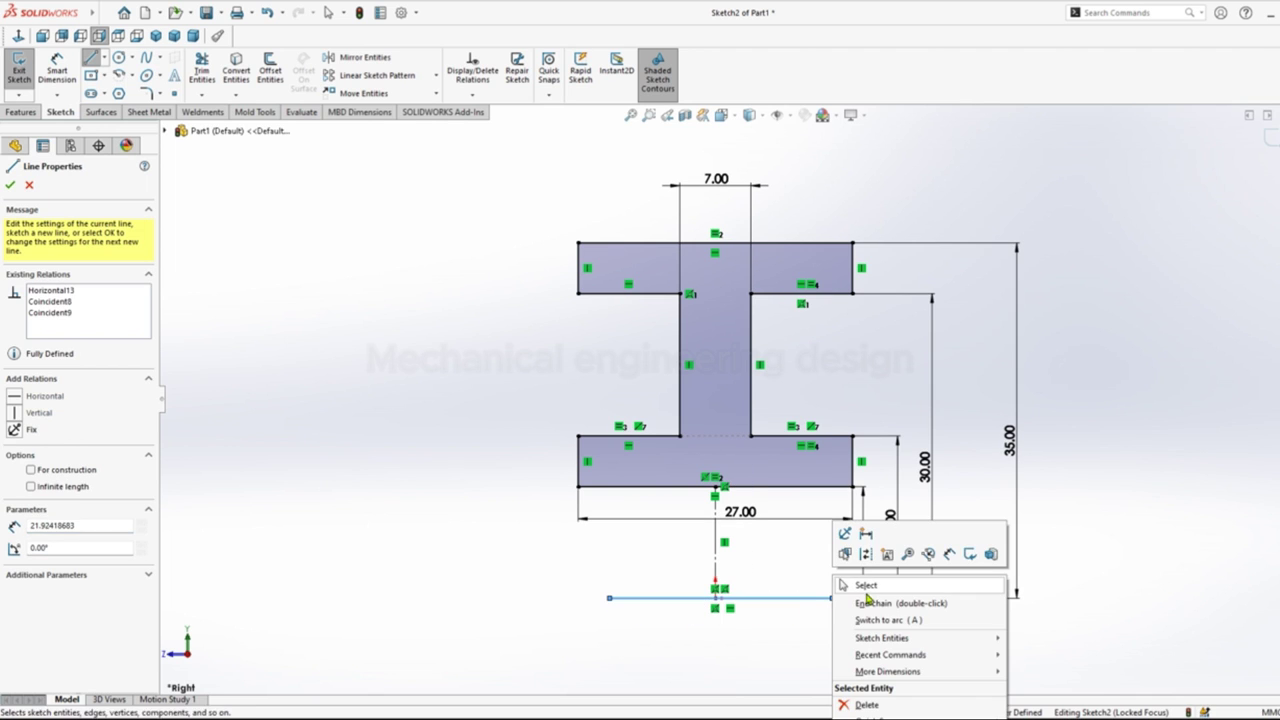
click(860, 583)
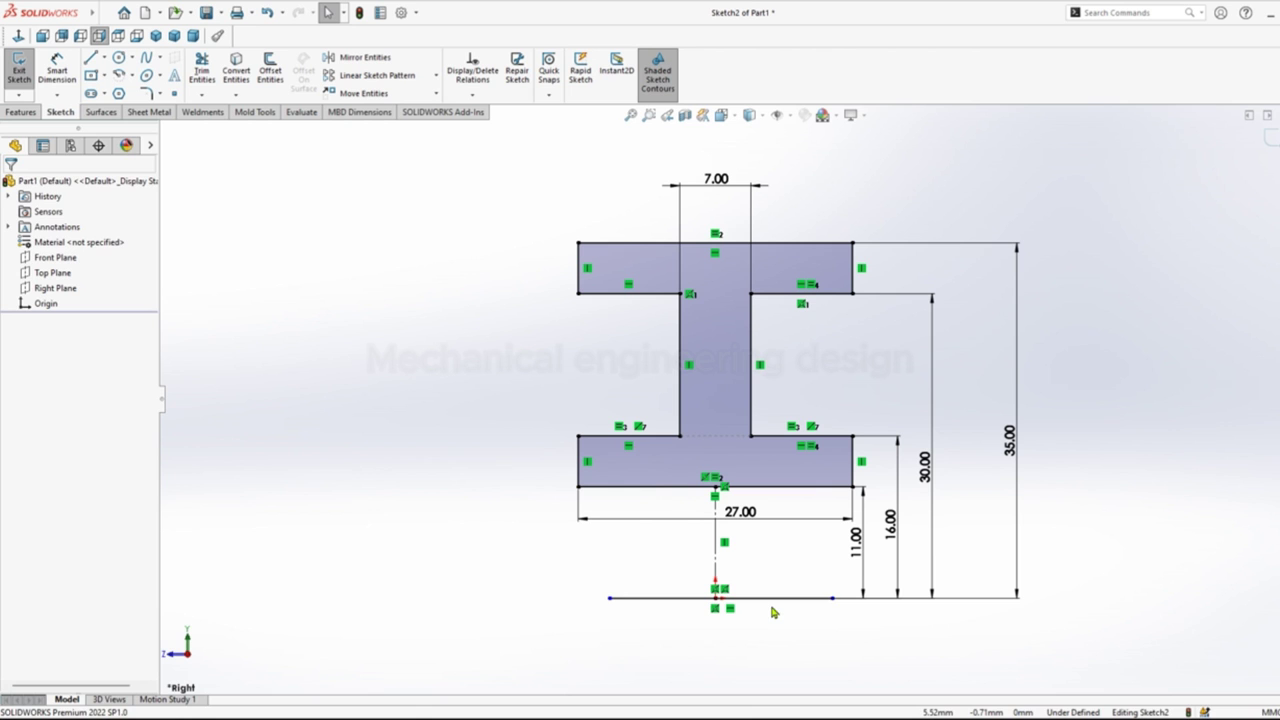
click(772, 606)
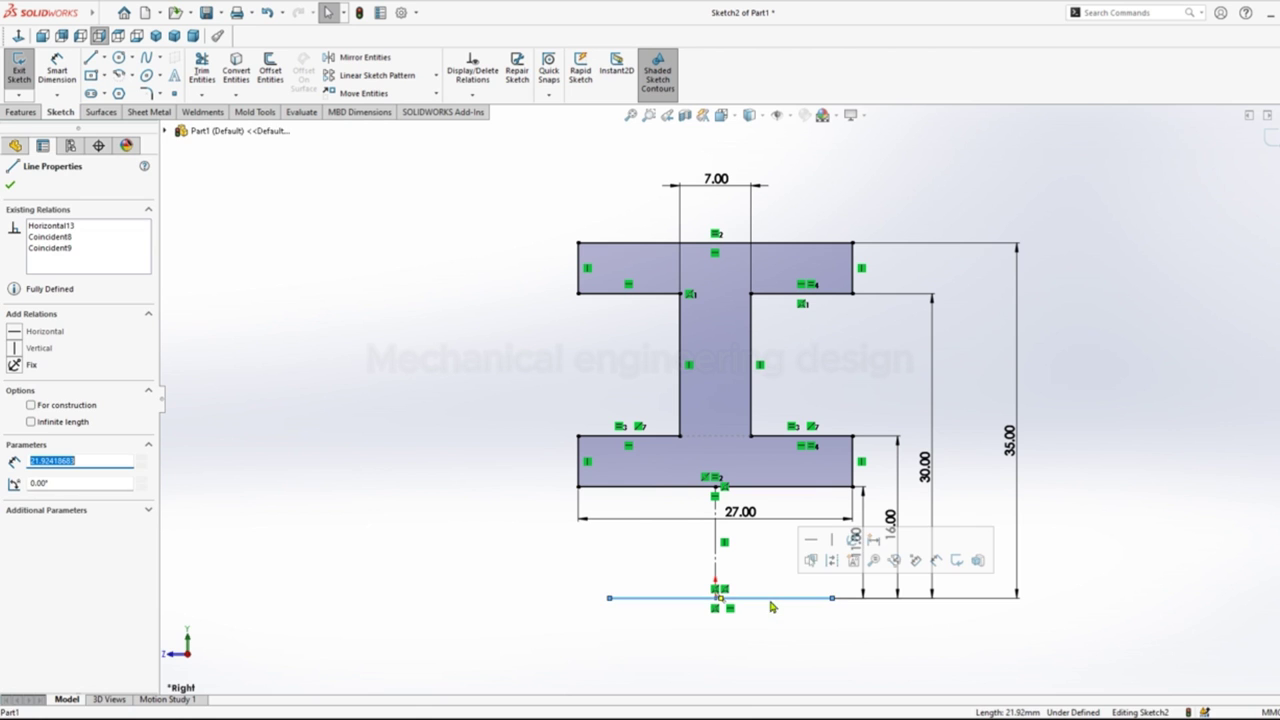
click(832, 568)
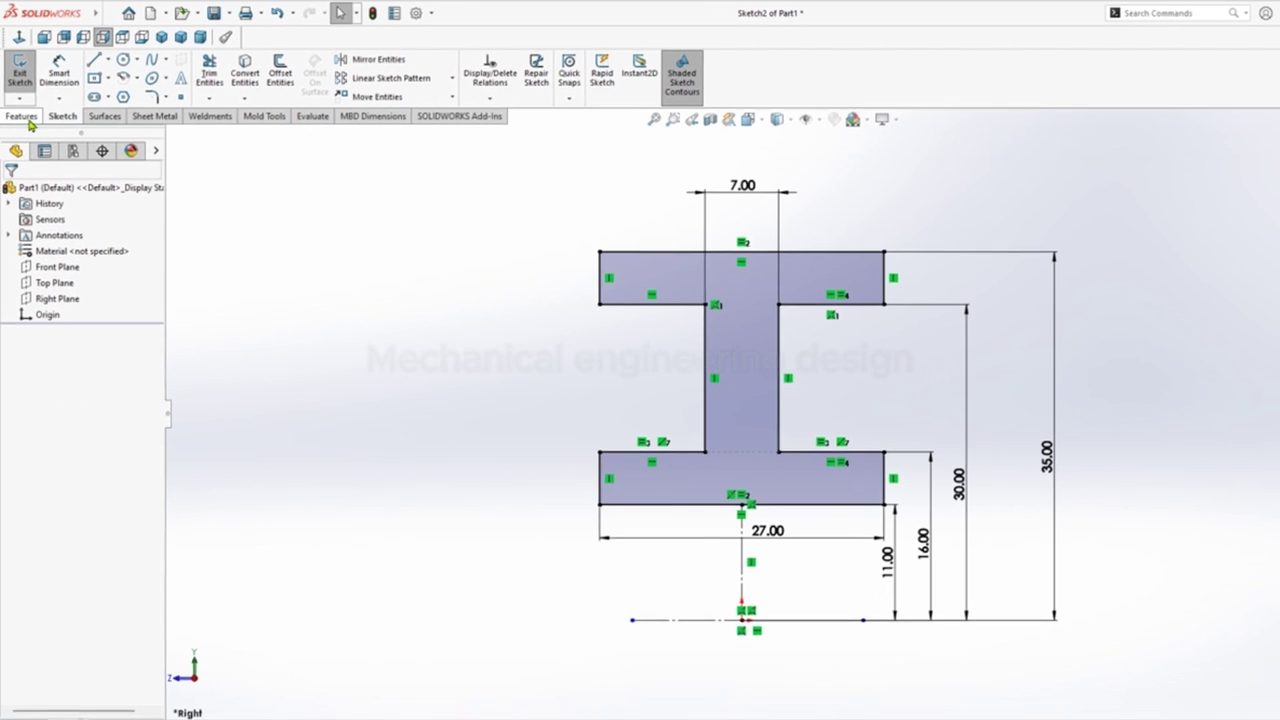
Step: Revolve the I-profile 360° about the horizontal construction line into a solid wheel
click(22, 112)
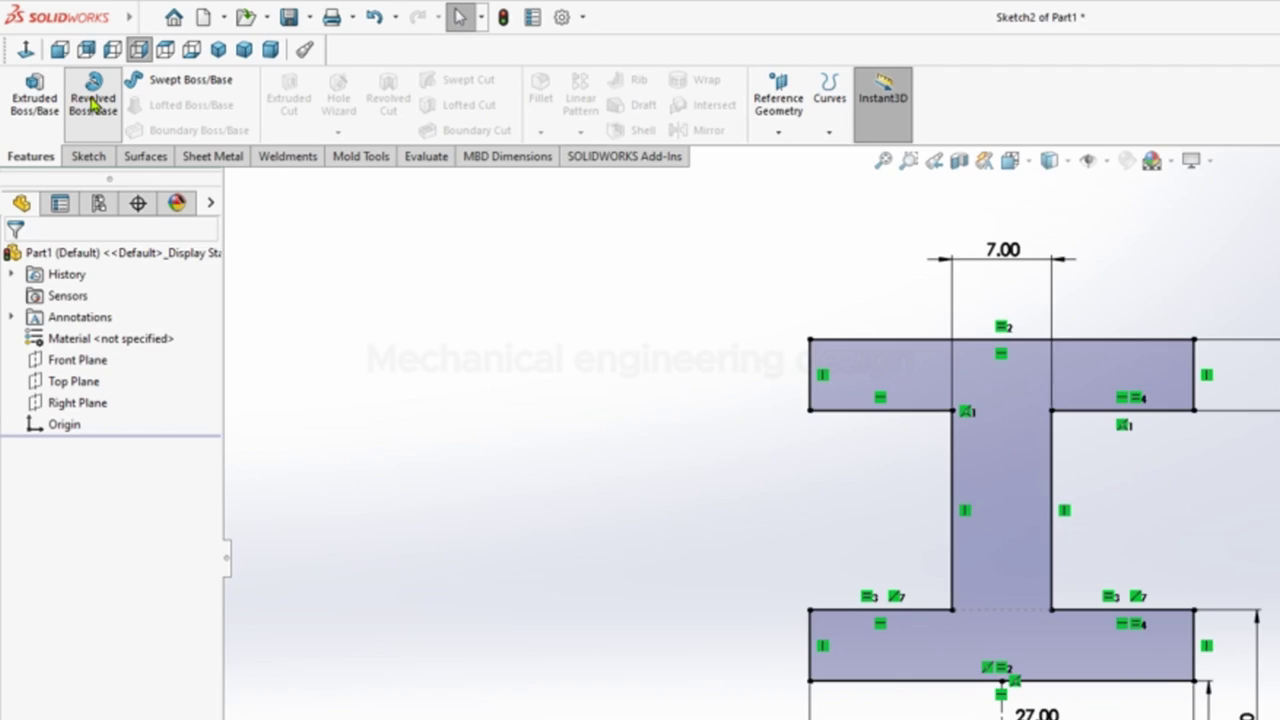
click(87, 90)
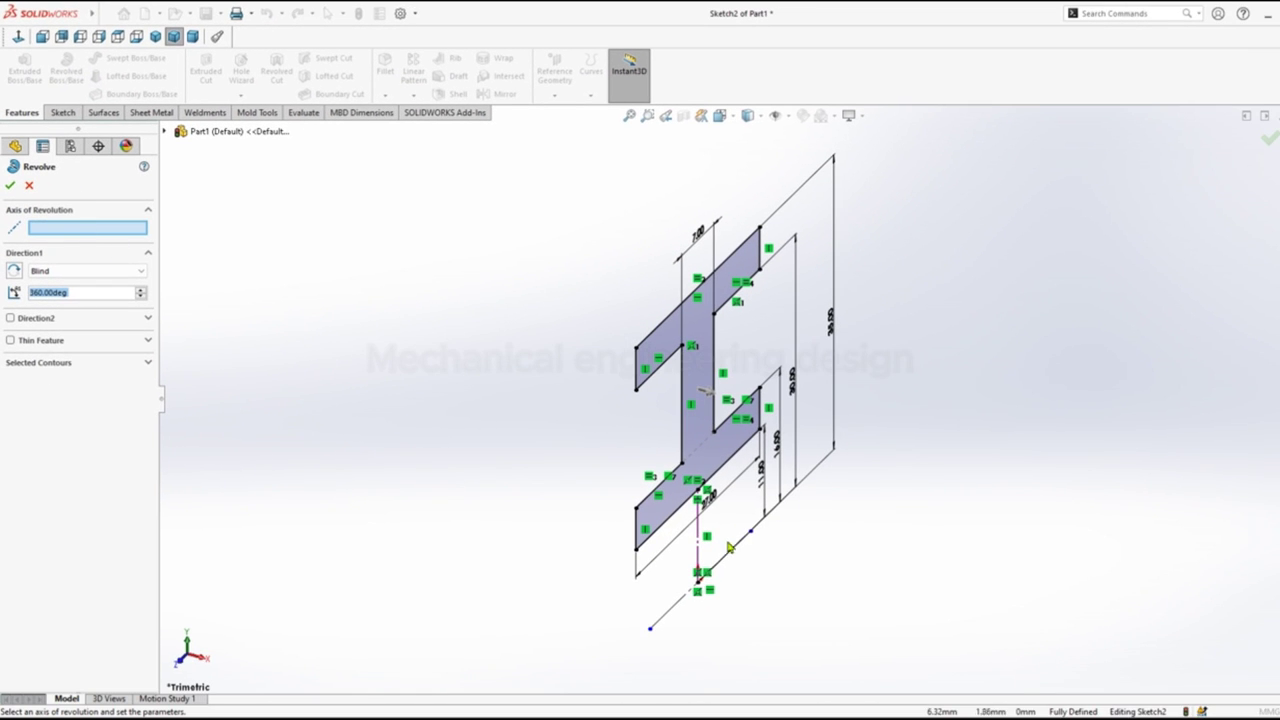
click(731, 560)
scroll(773, 557, up, 3)
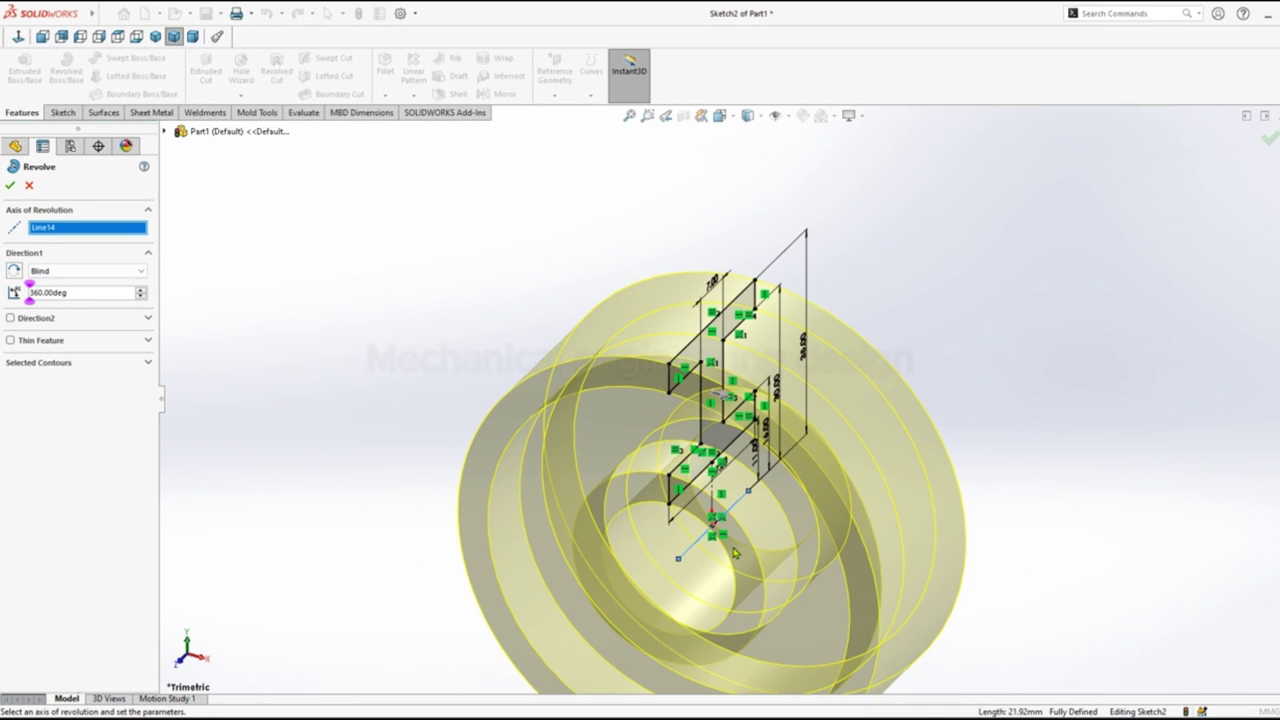
click(10, 188)
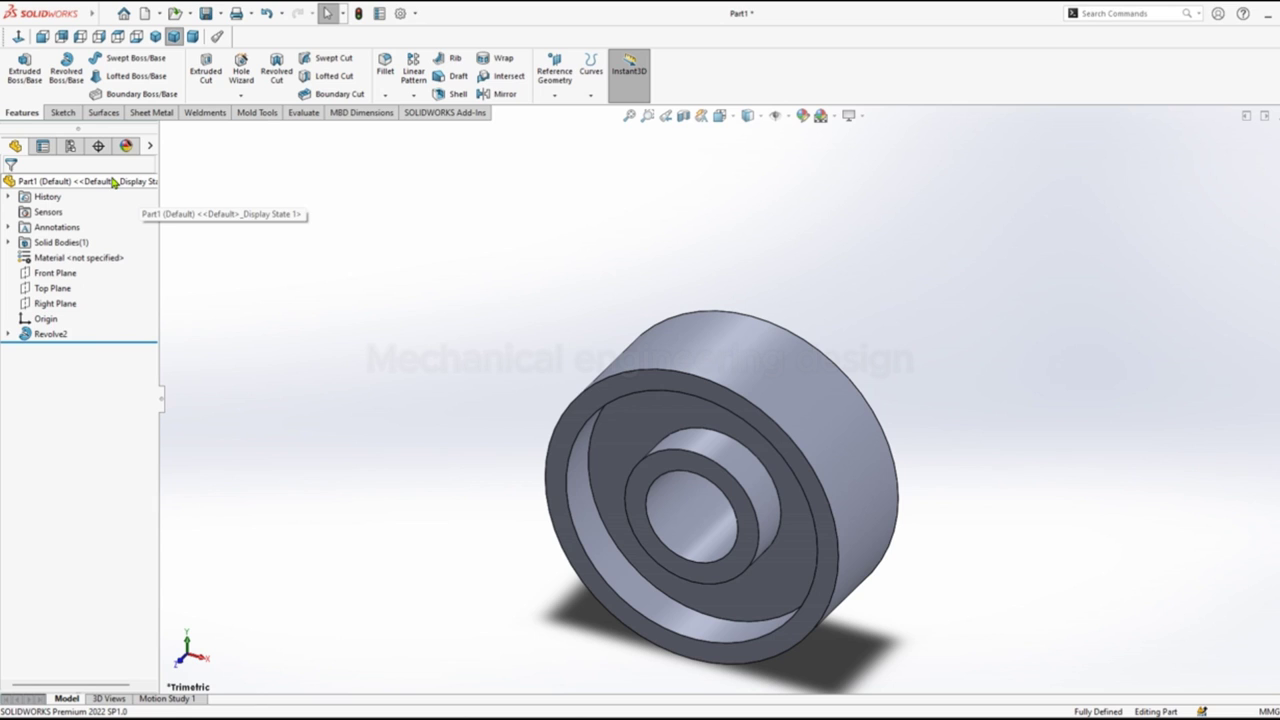
Step: Start a 1.5 mm chamfer on the wheel's front rim and front bore edges
click(385, 94)
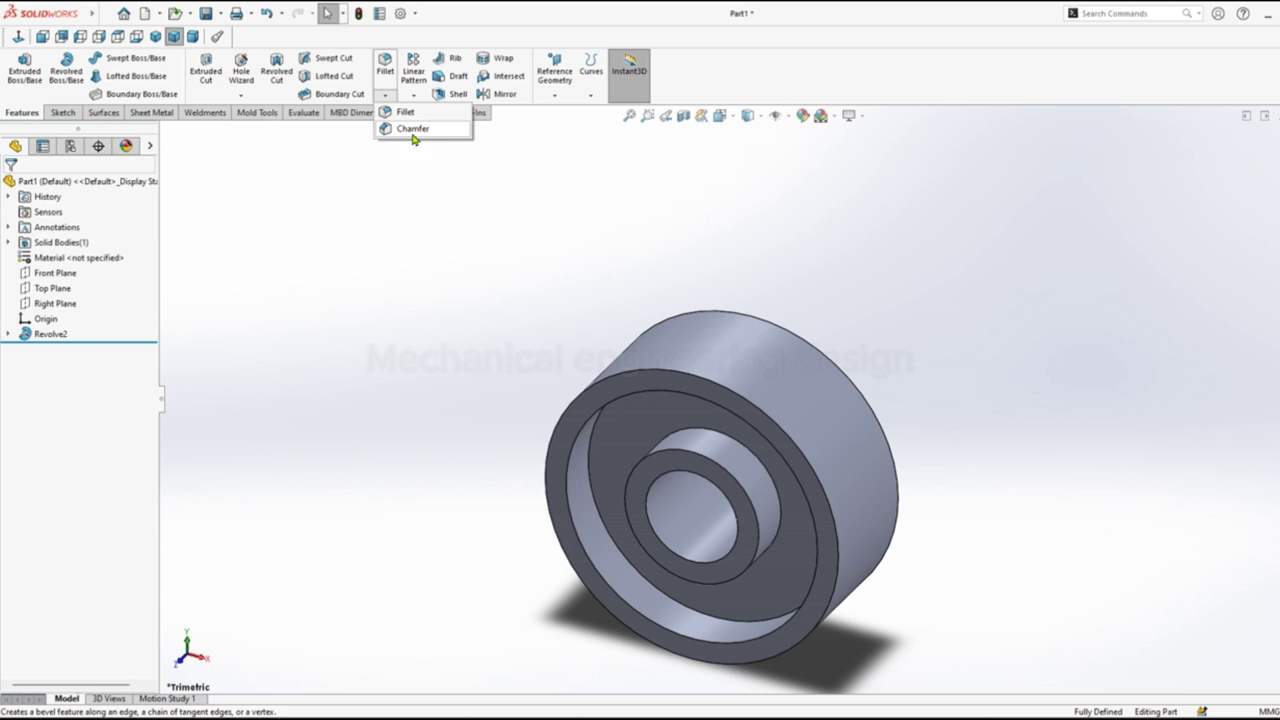
click(412, 130)
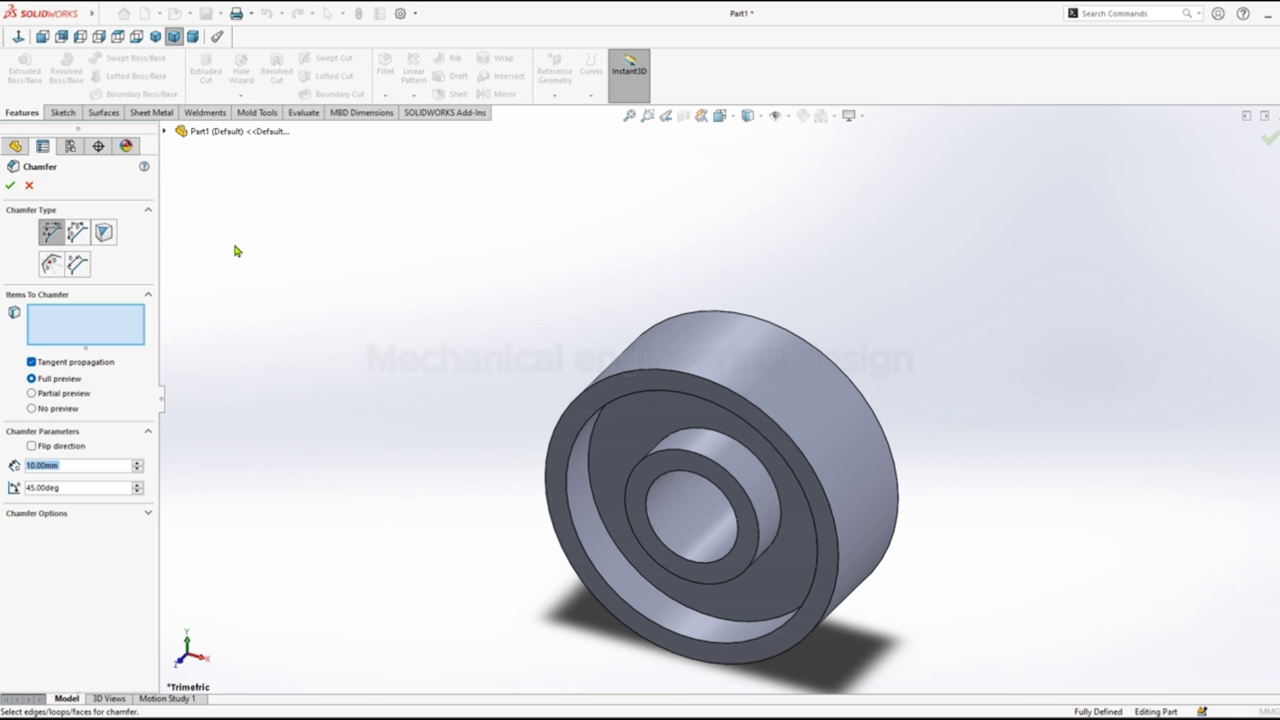
text(1)
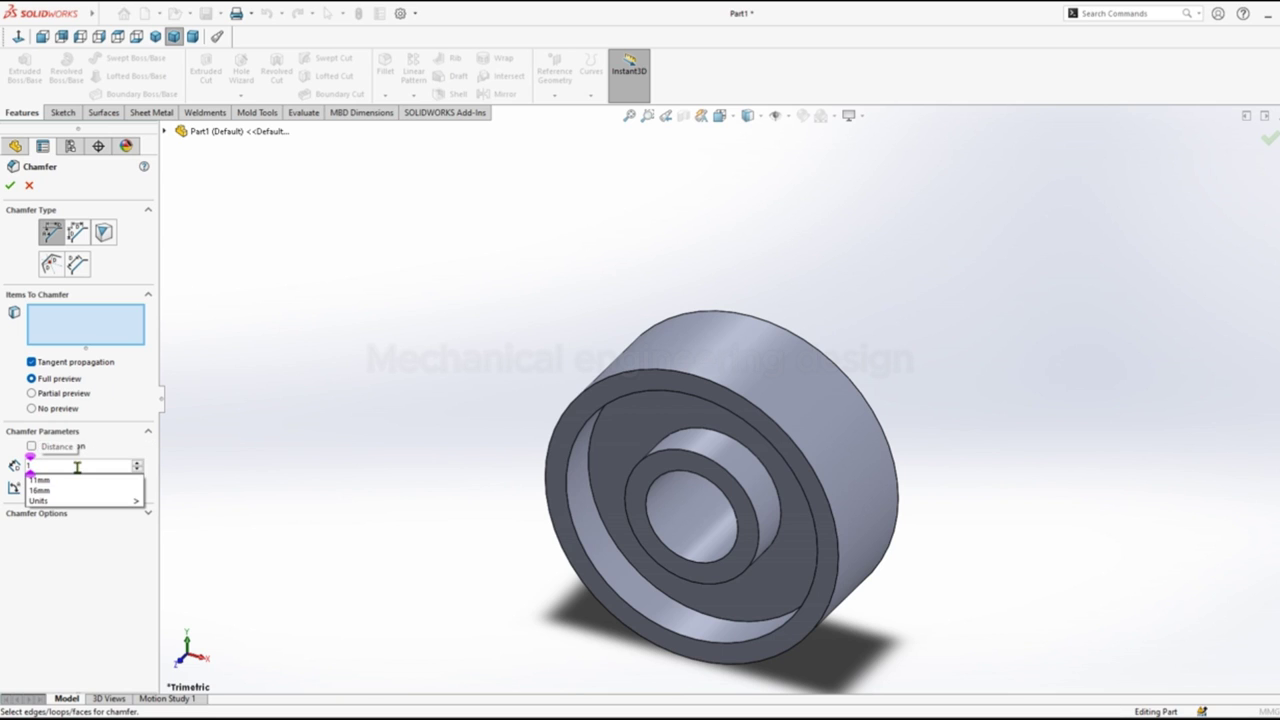
text(.5)
key(Return)
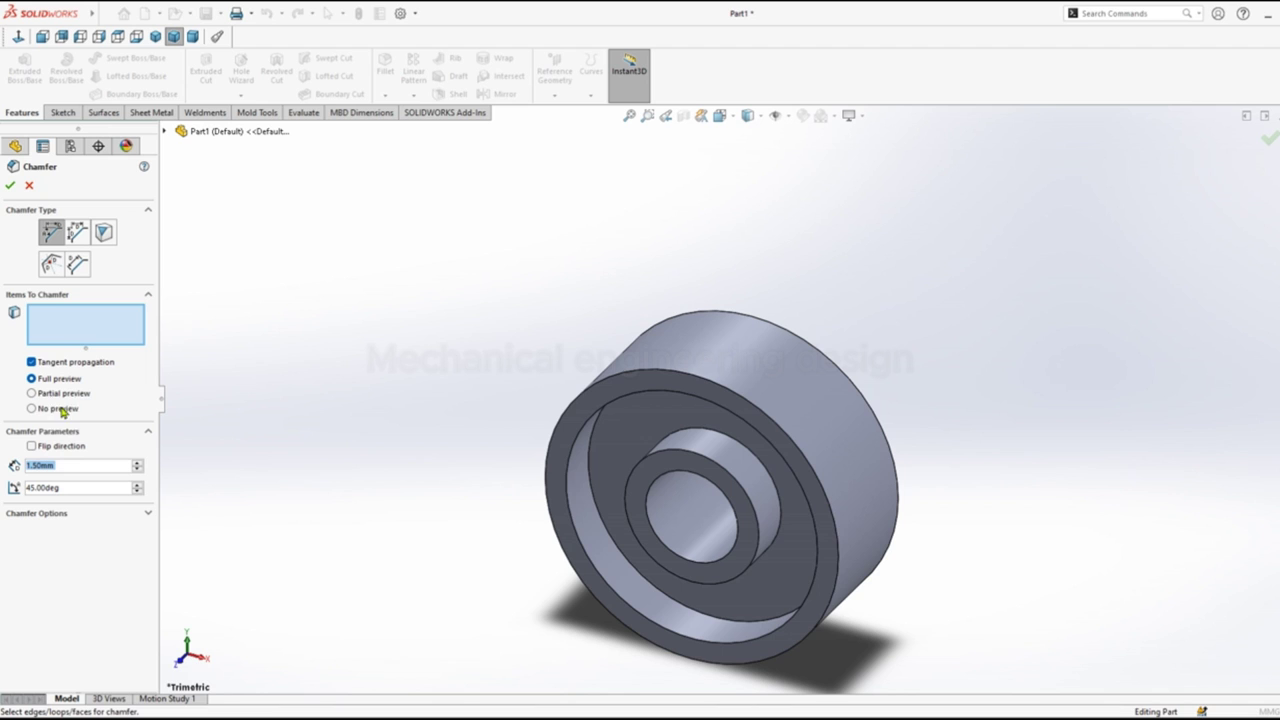
scroll(570, 503, down, 3)
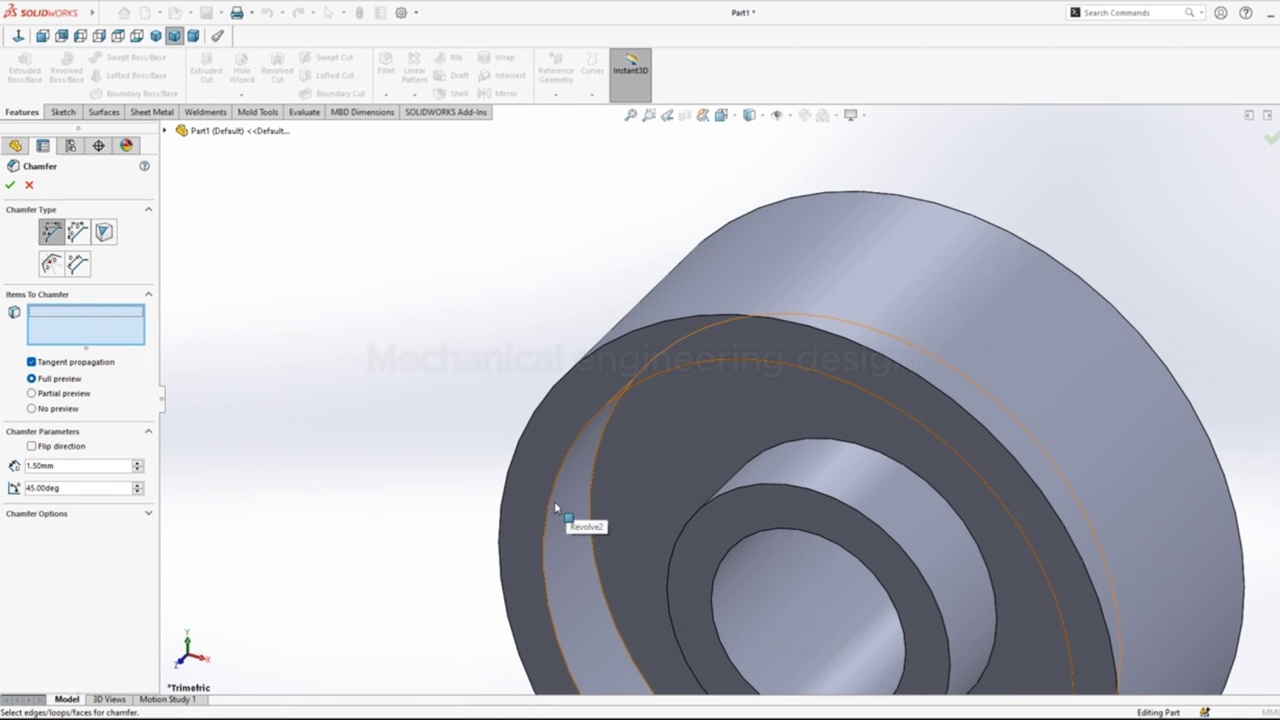
click(552, 506)
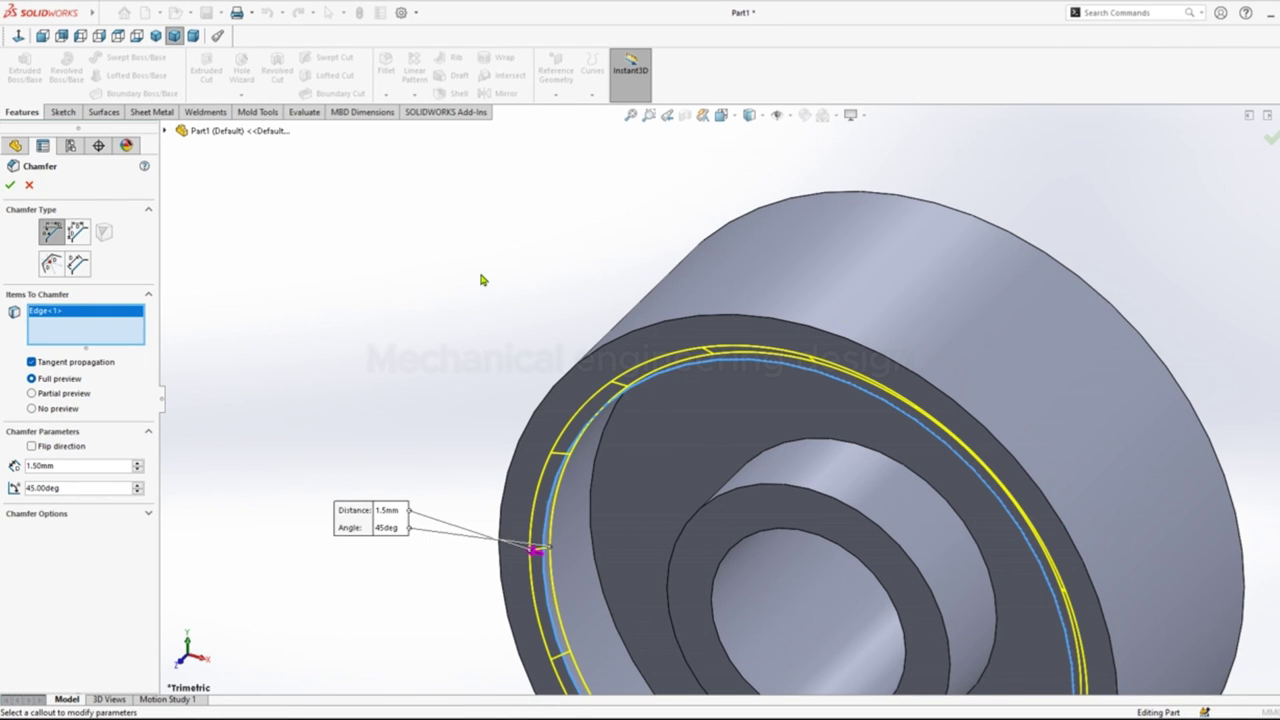
scroll(481, 280, up, 2)
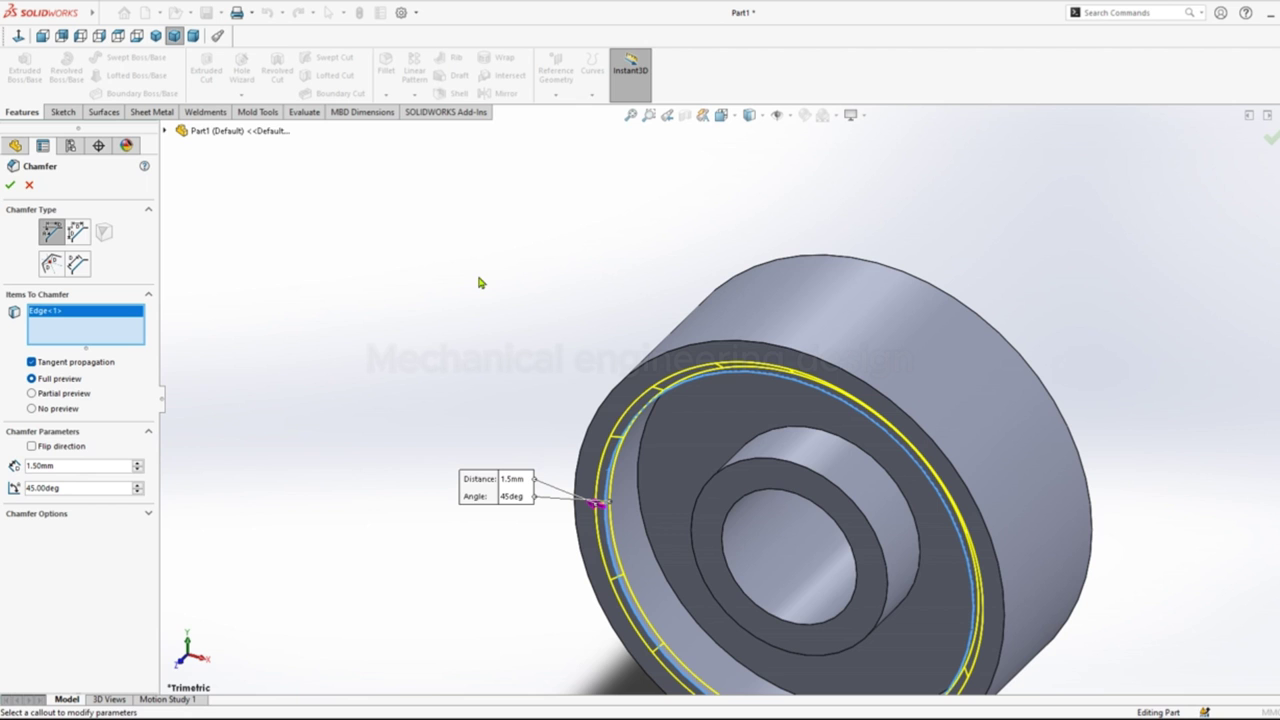
click(728, 570)
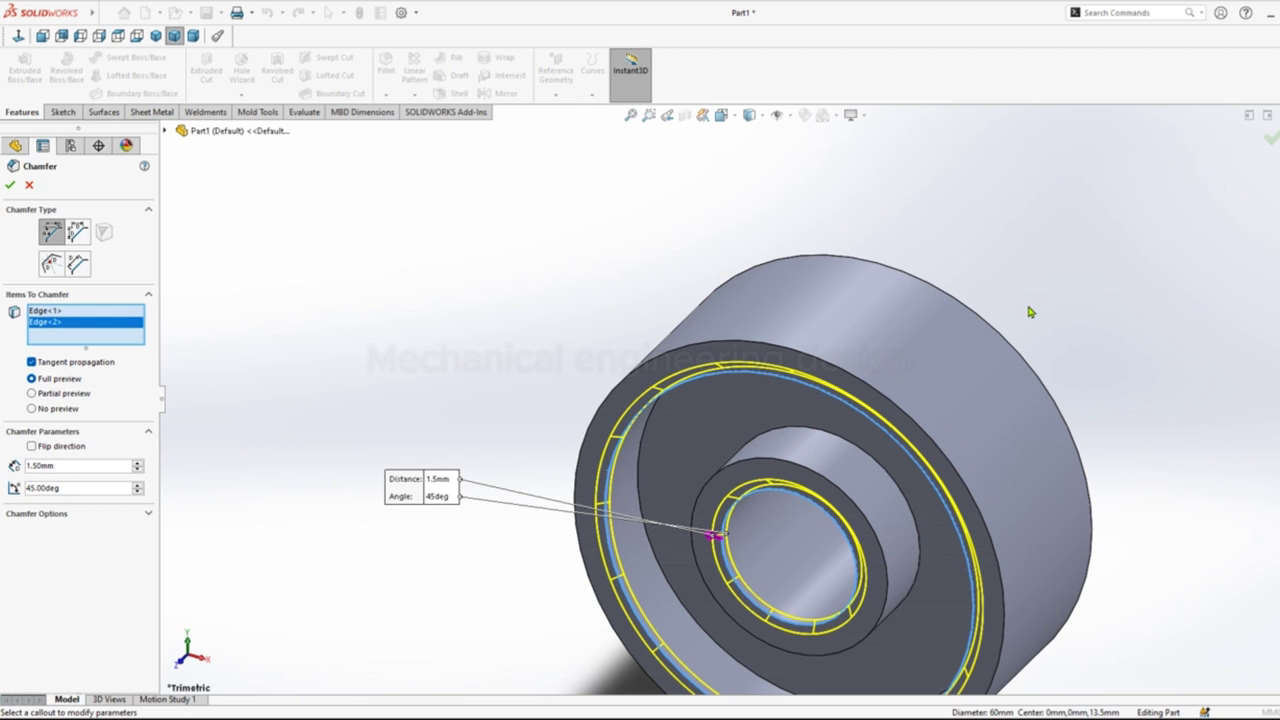
Step: Add the back outer and back bore edges and apply the 1.5 mm chamfer
middle_drag(1183, 309, 865, 440)
scroll(763, 437, up, 3)
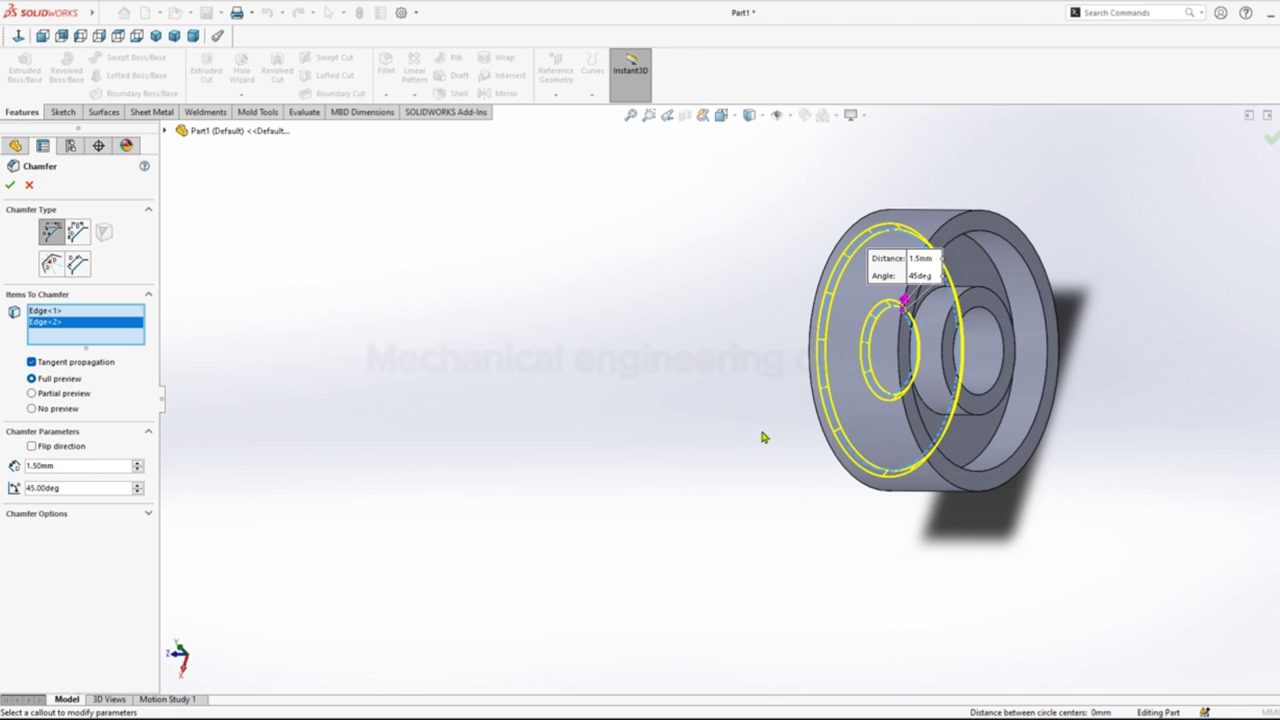
scroll(1085, 272, down, 3)
click(950, 394)
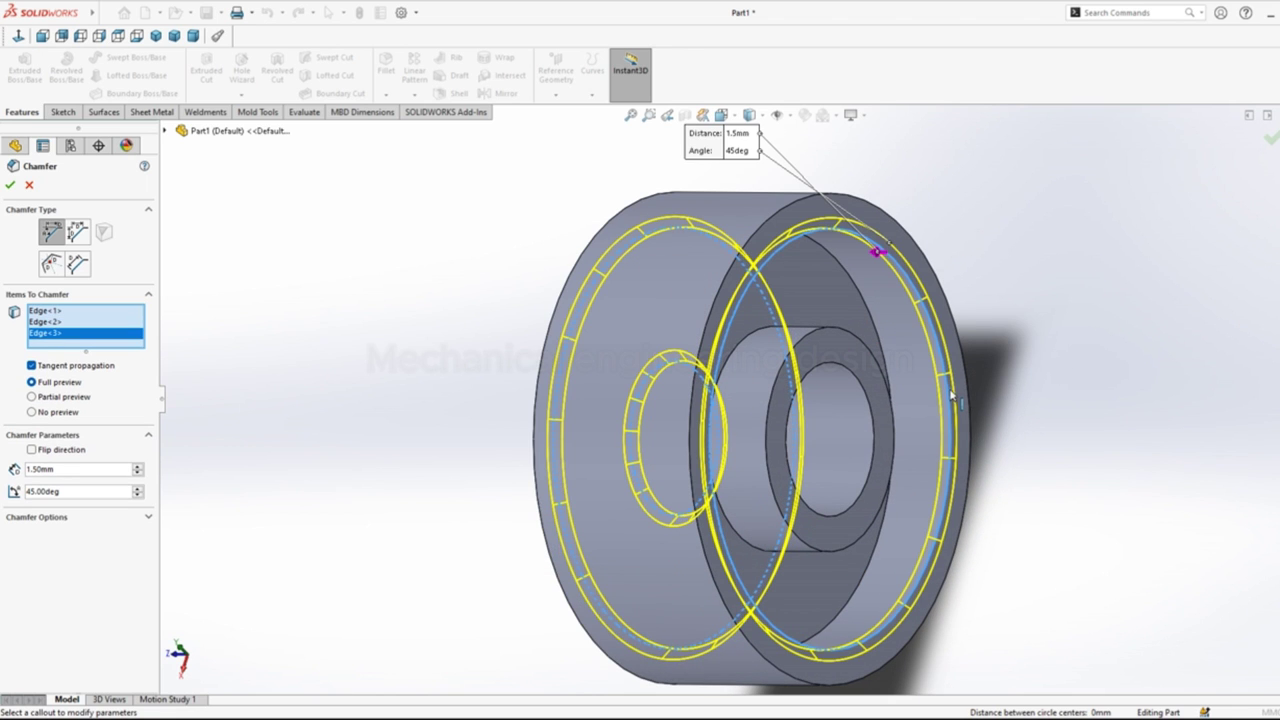
click(874, 420)
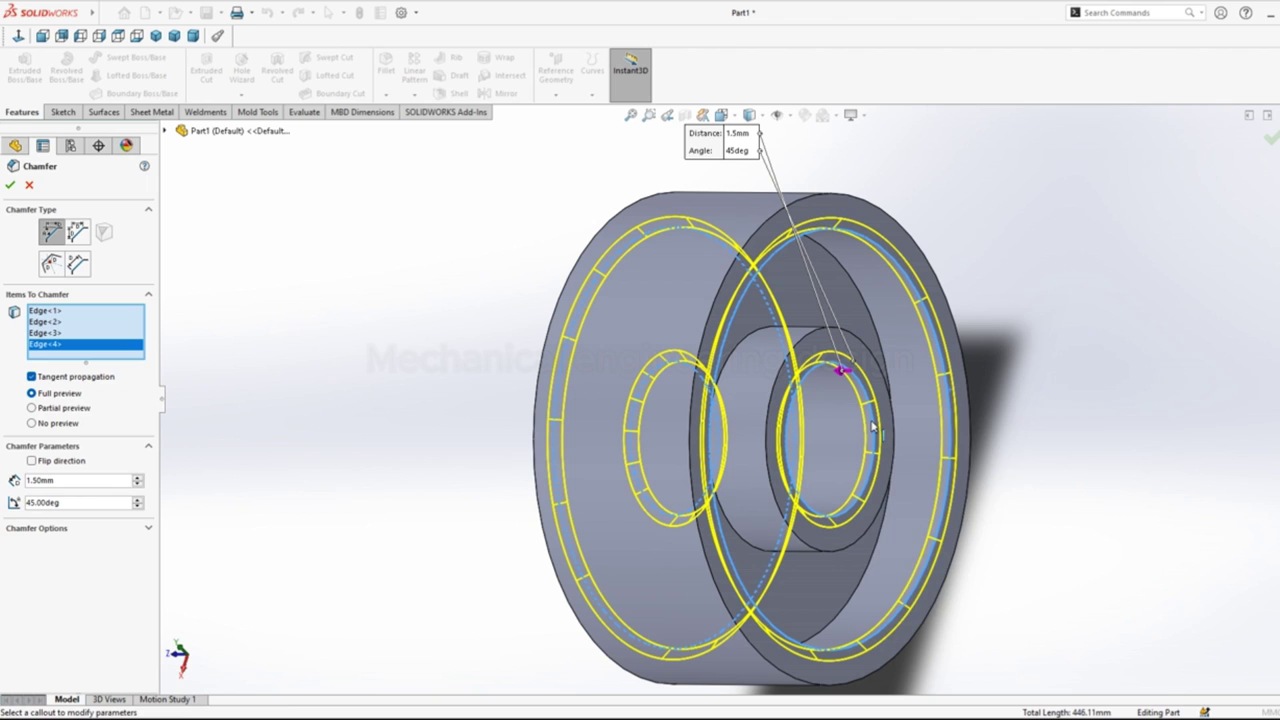
right_click(872, 422)
click(922, 520)
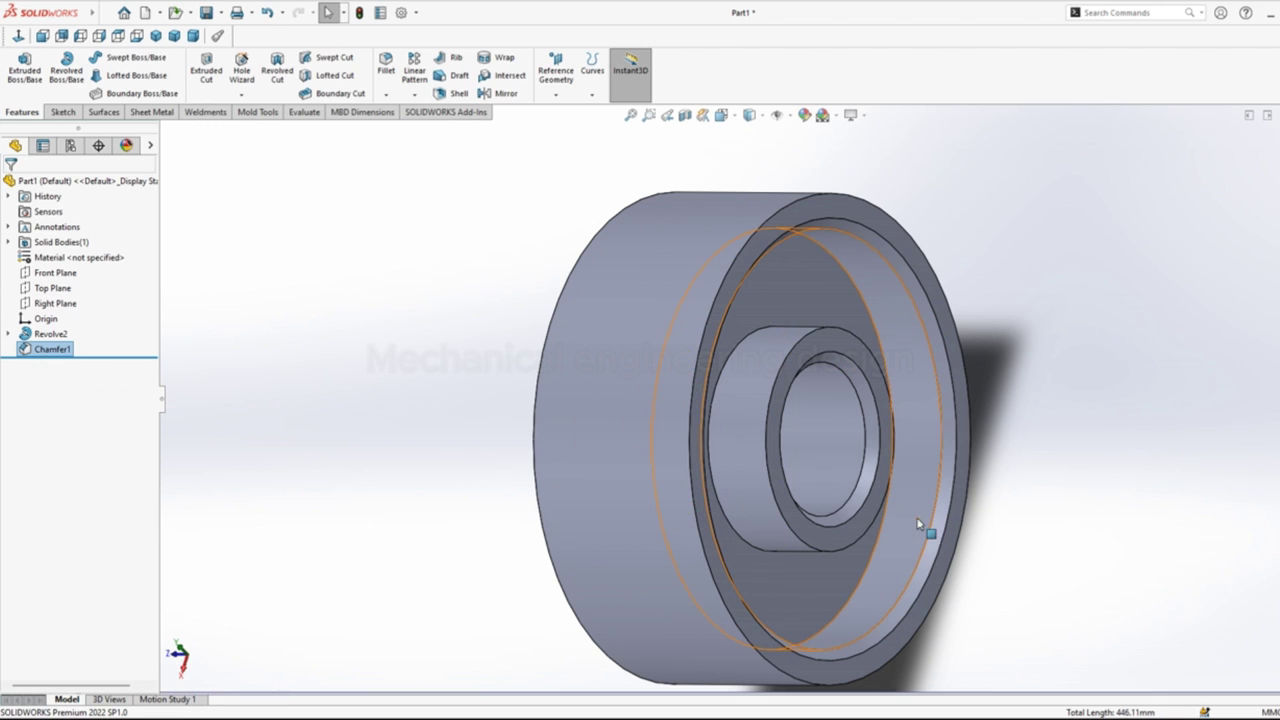
Step: Show the wheel in isometric view and save the part
click(155, 35)
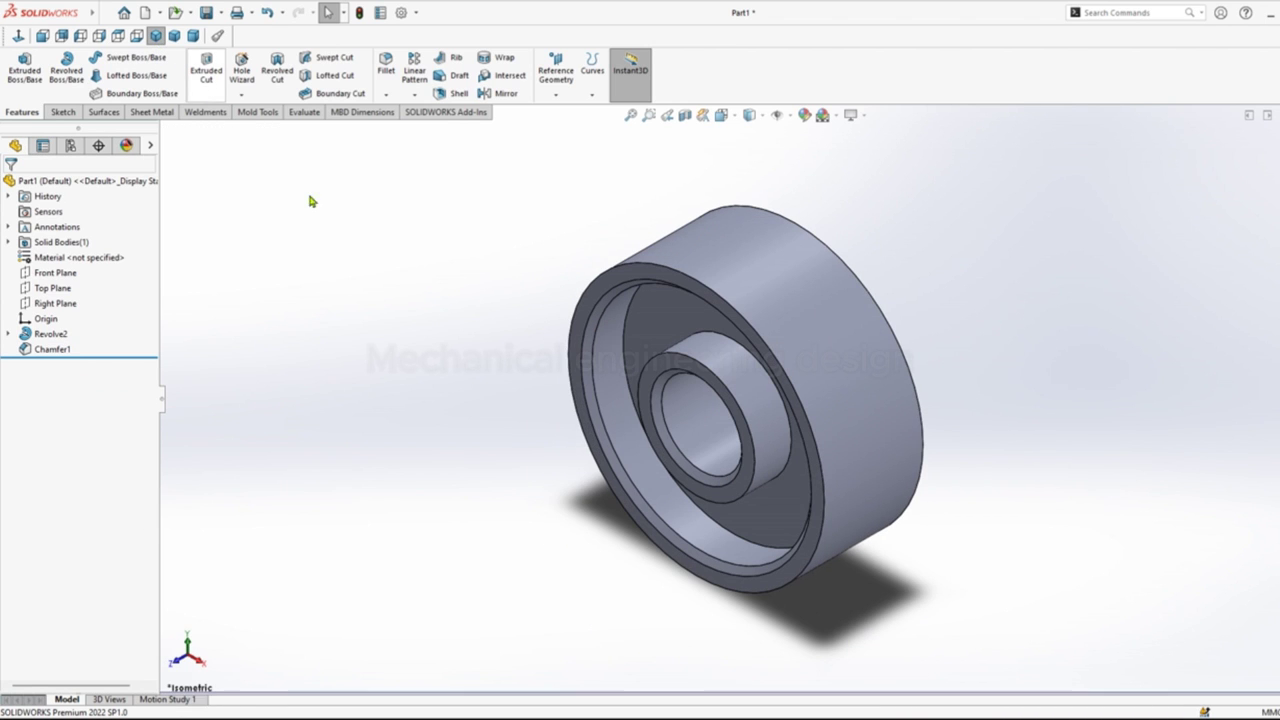
key(ctrl+s)
click(625, 352)
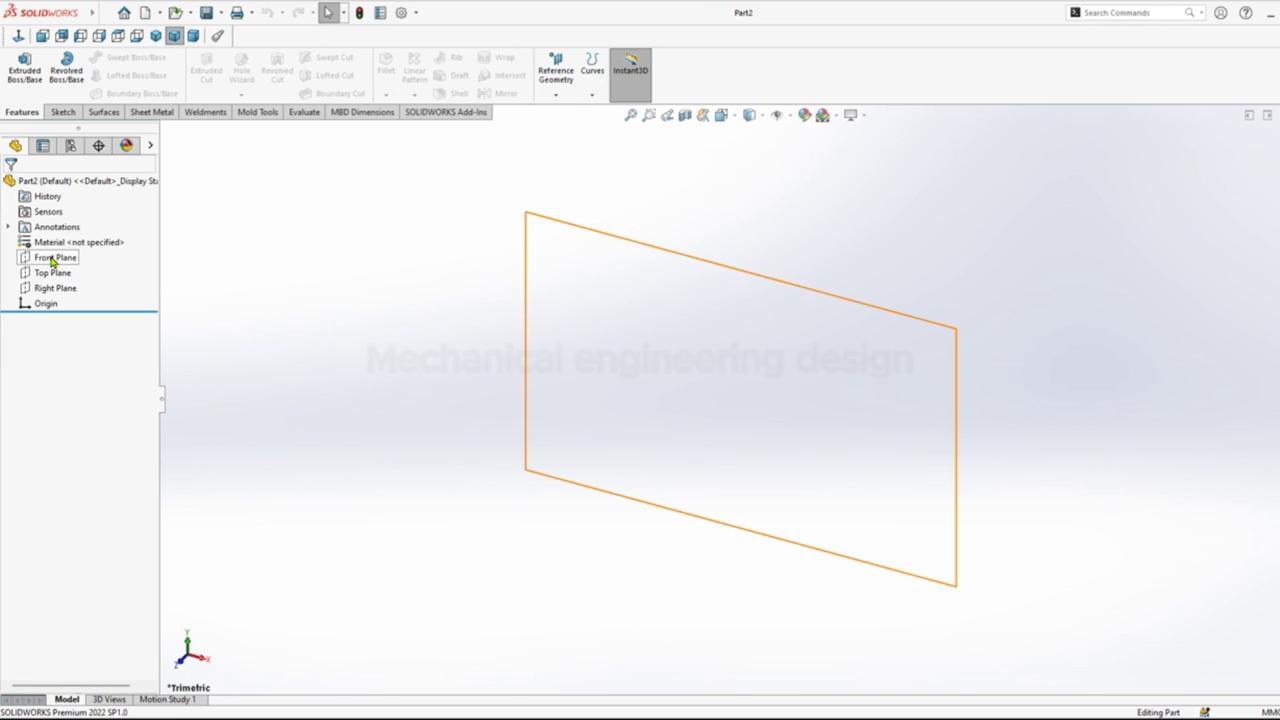
Step: Sketch a 28 mm diameter circle centred on the origin on the Front Plane
click(52, 259)
click(63, 236)
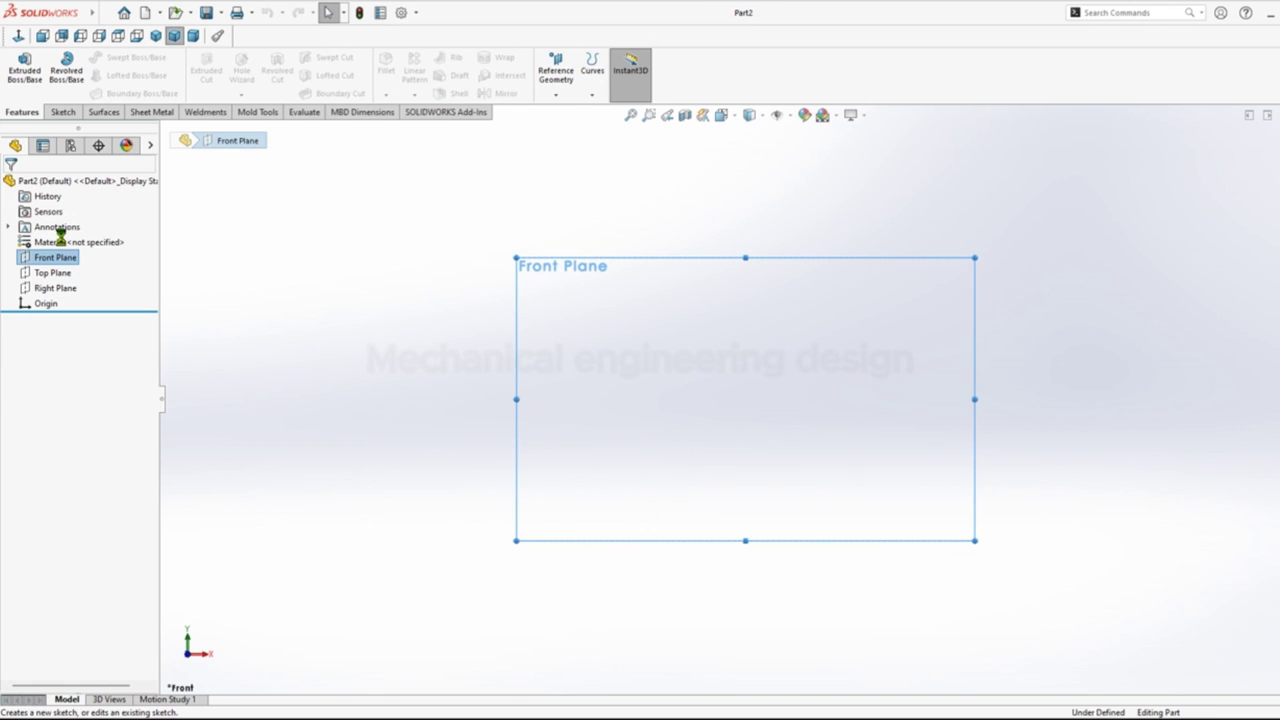
mouse_move(299, 290)
right_down()
mouse_move(318, 300)
mouse_move(362, 289)
right_up()
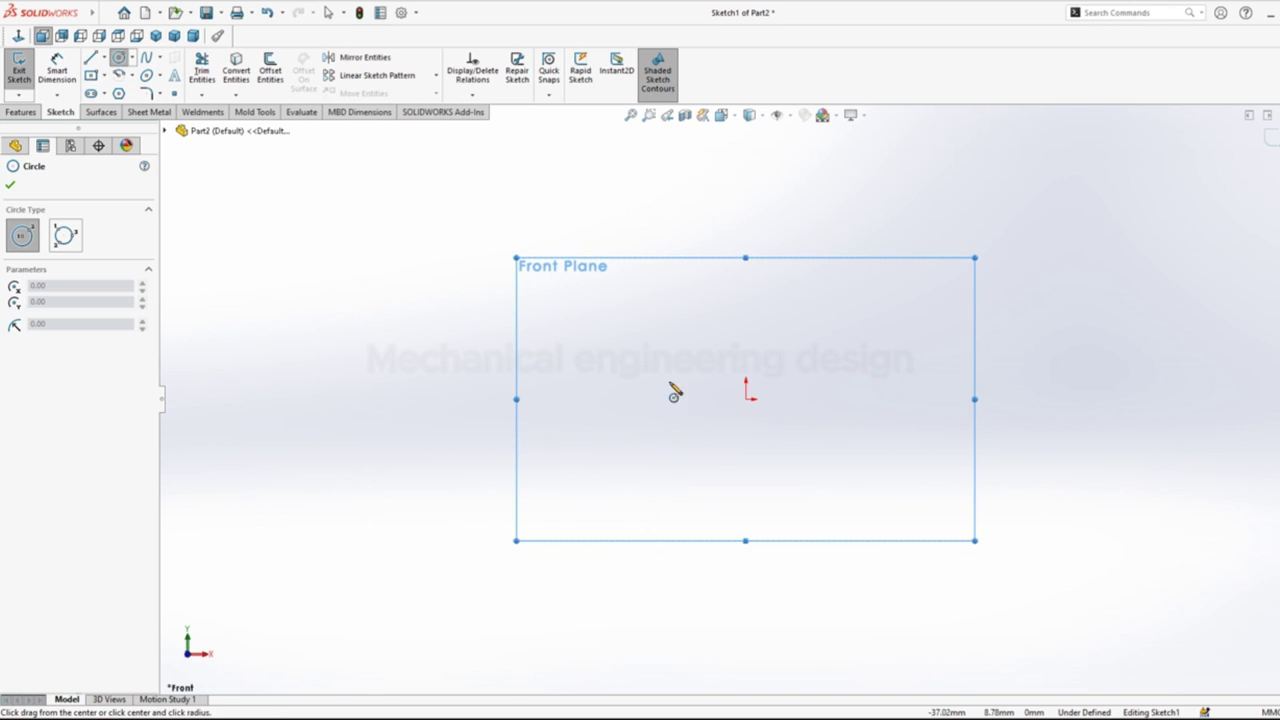
click(746, 394)
click(788, 367)
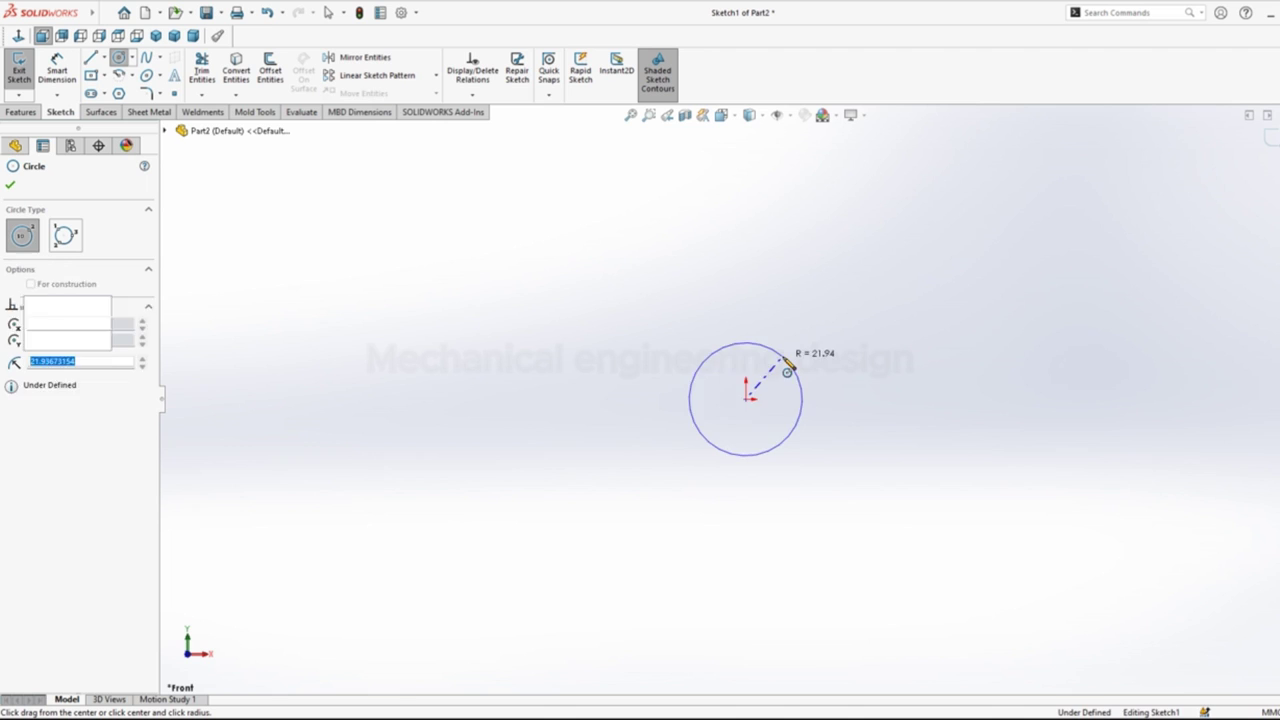
right_drag(838, 304, 842, 250)
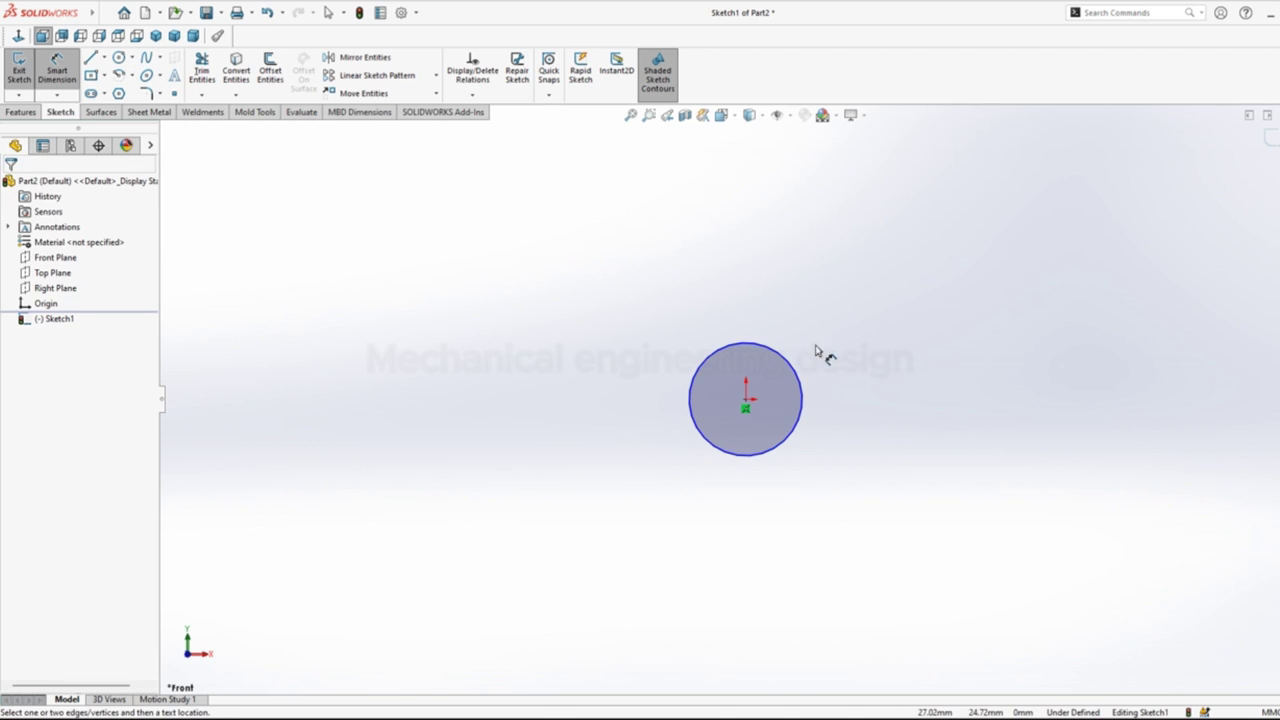
click(800, 374)
click(813, 350)
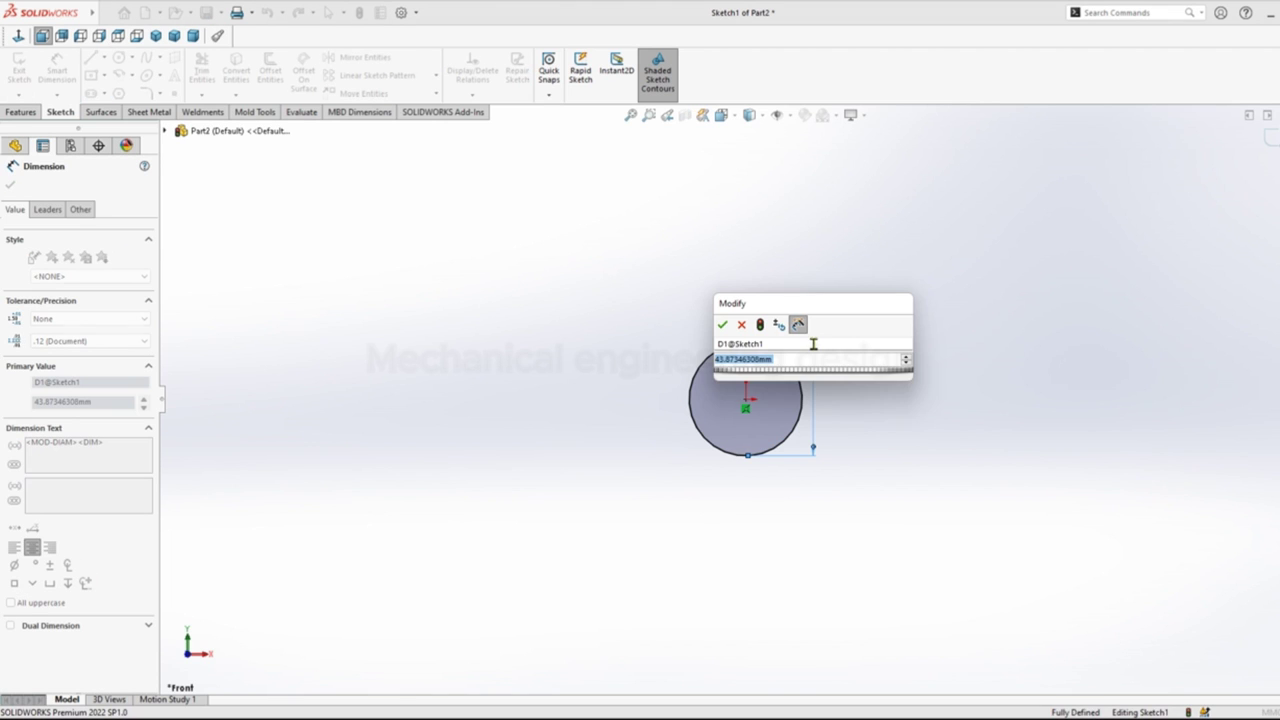
text(28)
key(Return)
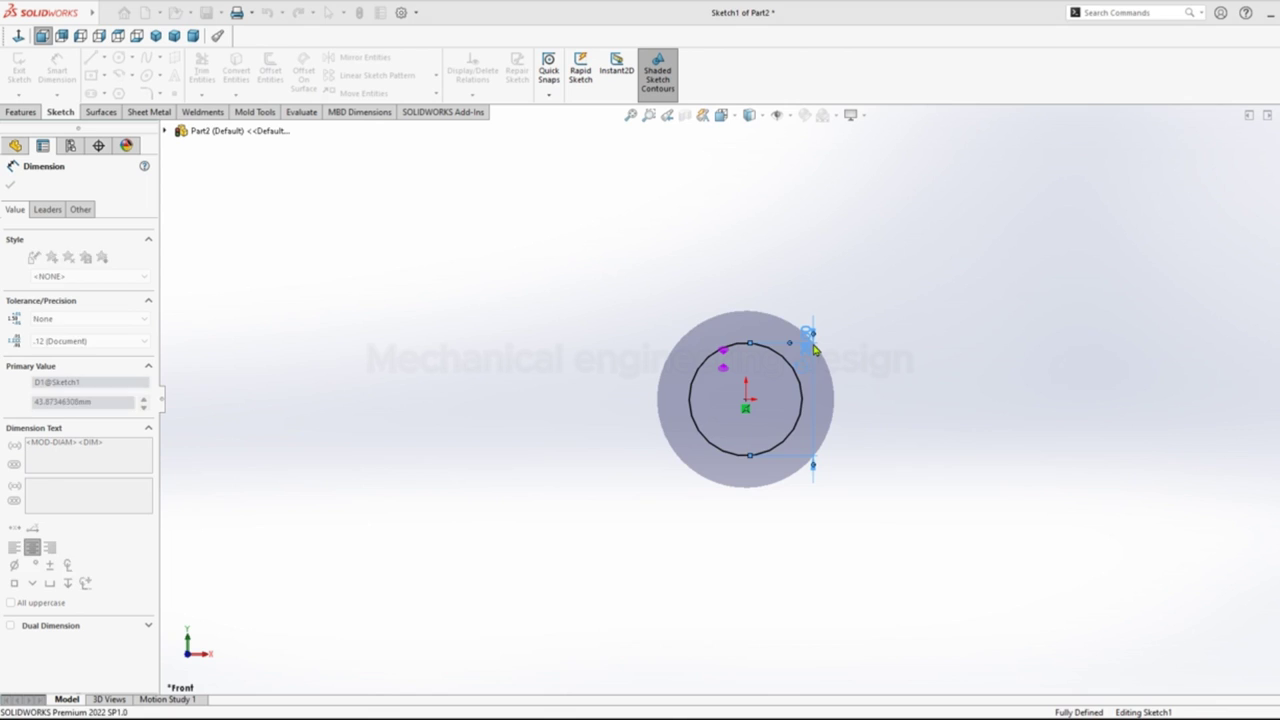
Step: Extrude the circle 4 mm into a disc and start a sketch on its front face
click(22, 112)
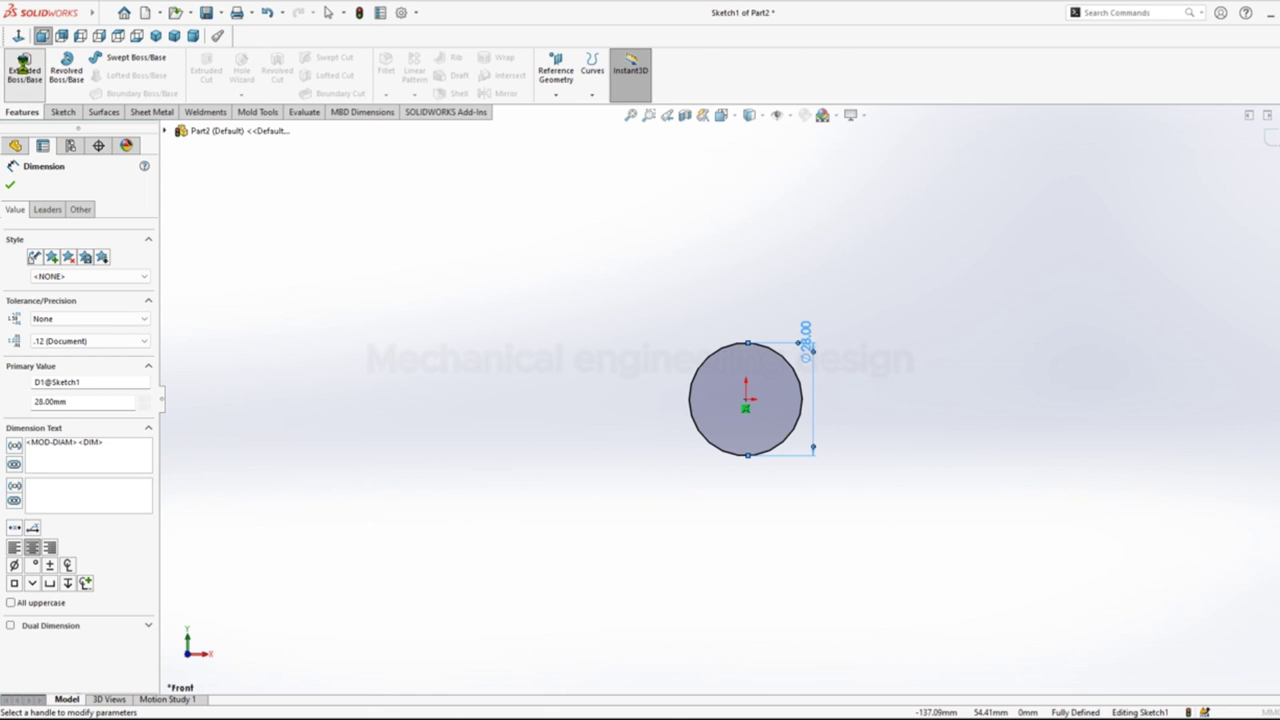
click(24, 70)
text(4)
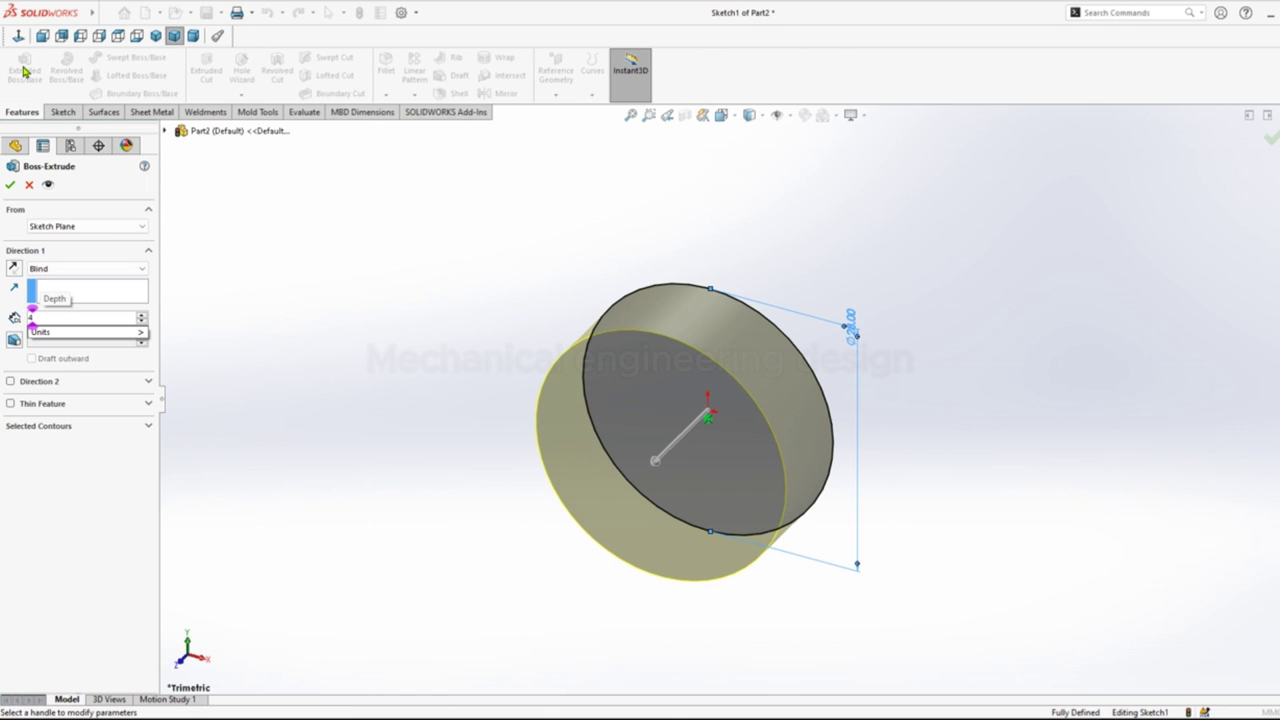
key(Return)
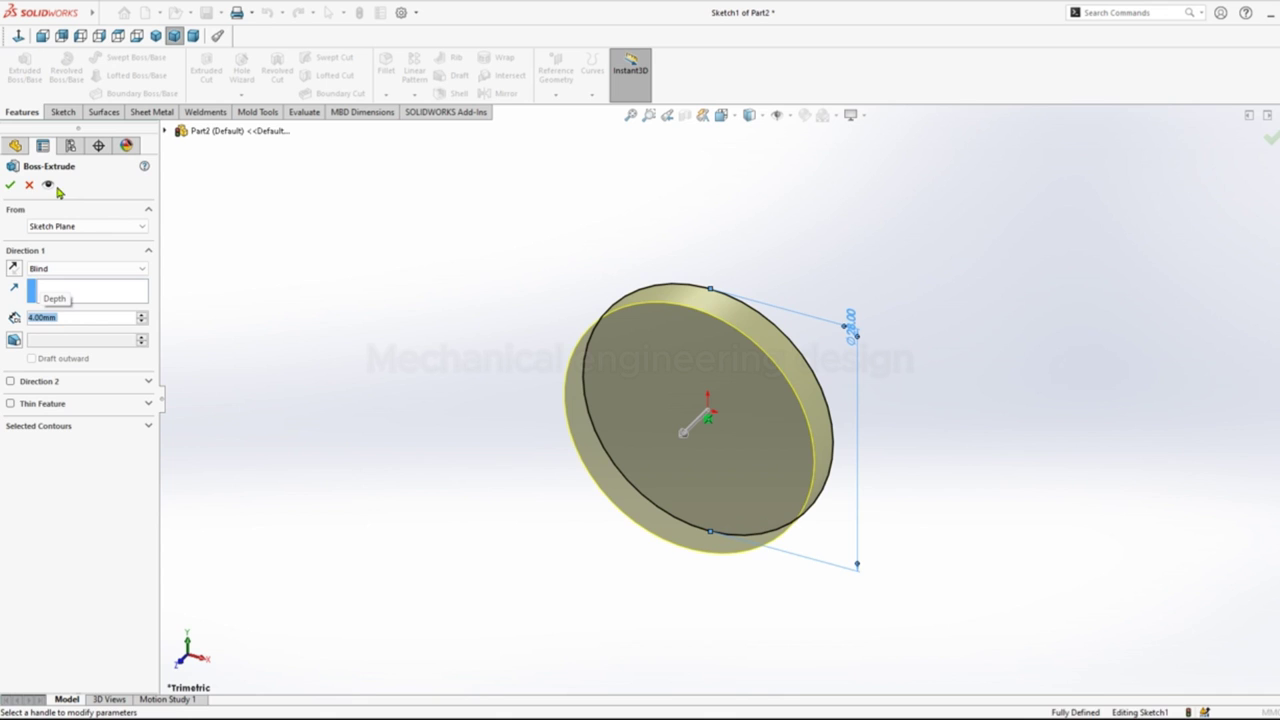
click(11, 186)
click(640, 400)
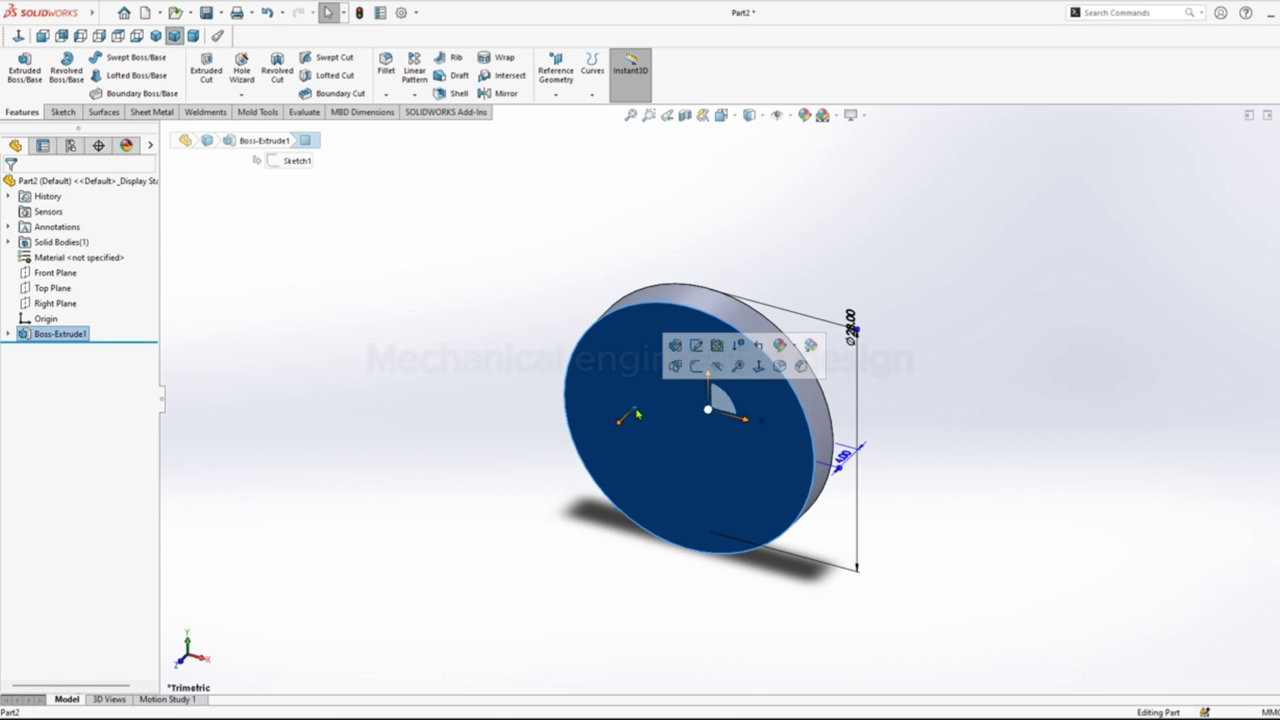
click(695, 368)
Step: Draw a 16 mm diameter circle centred on the disc's front face
right_drag(372, 263, 492, 305)
click(746, 402)
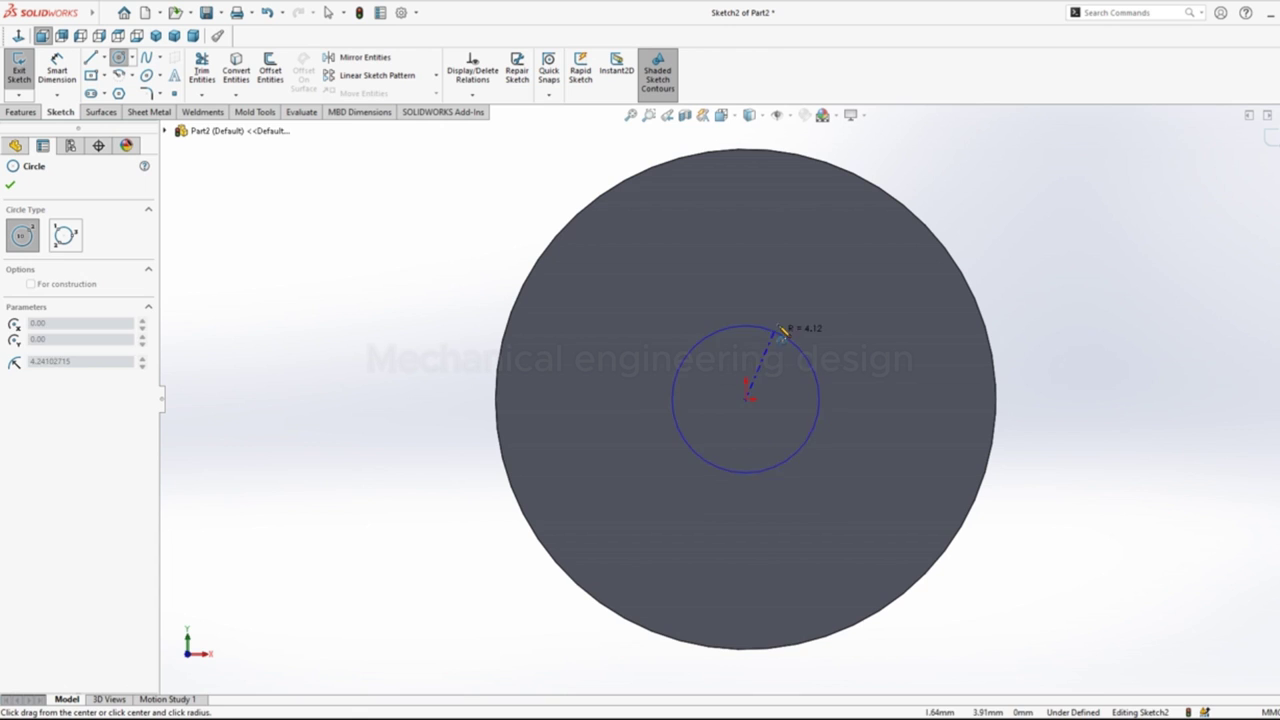
click(815, 331)
right_drag(423, 262, 424, 205)
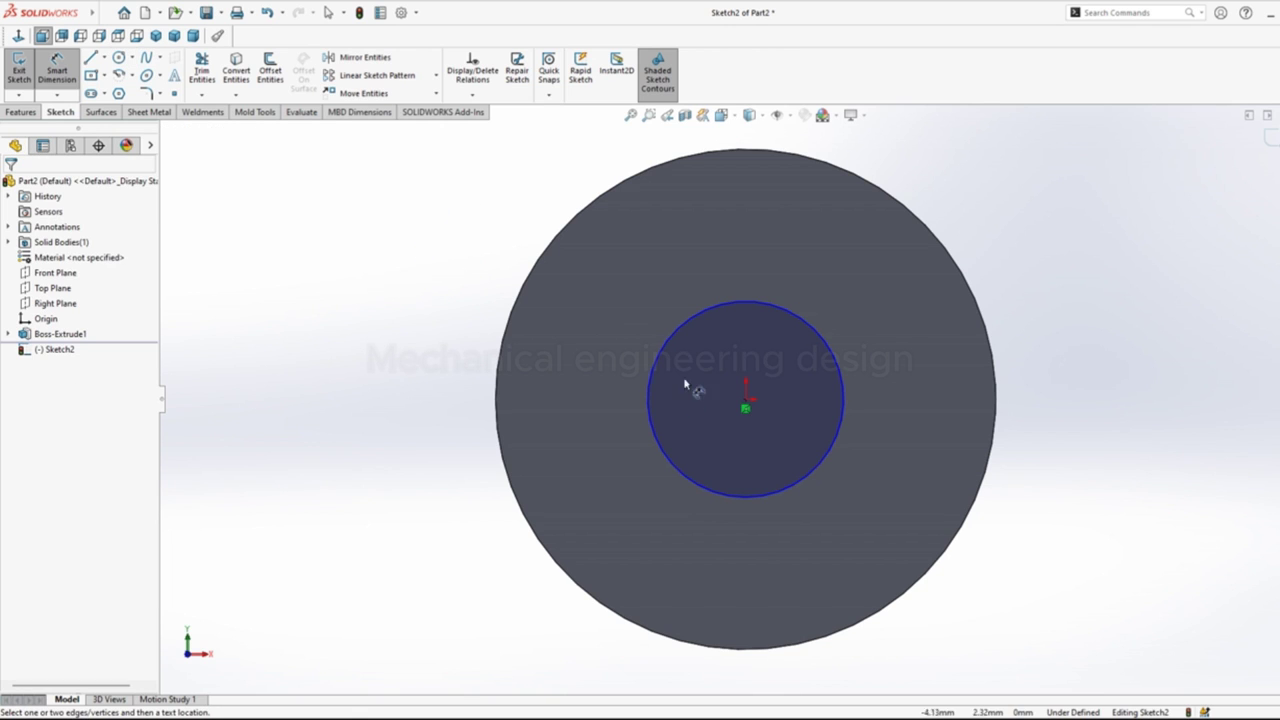
click(652, 429)
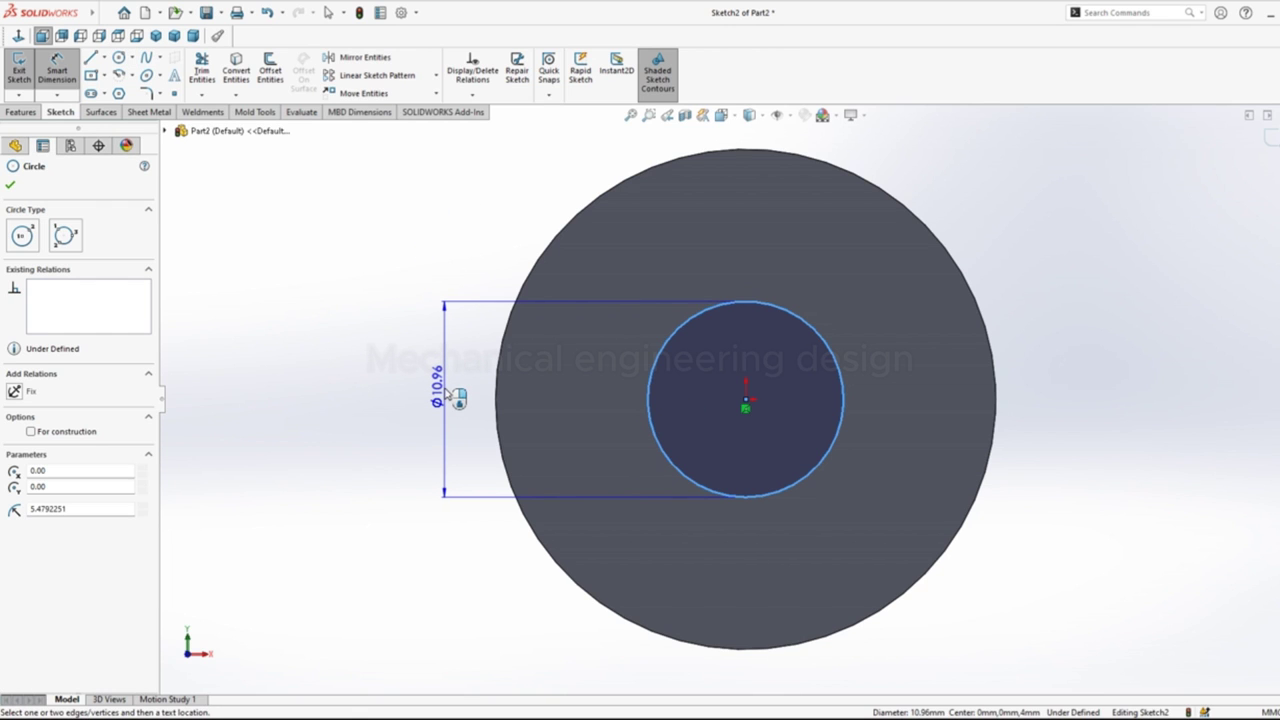
click(456, 397)
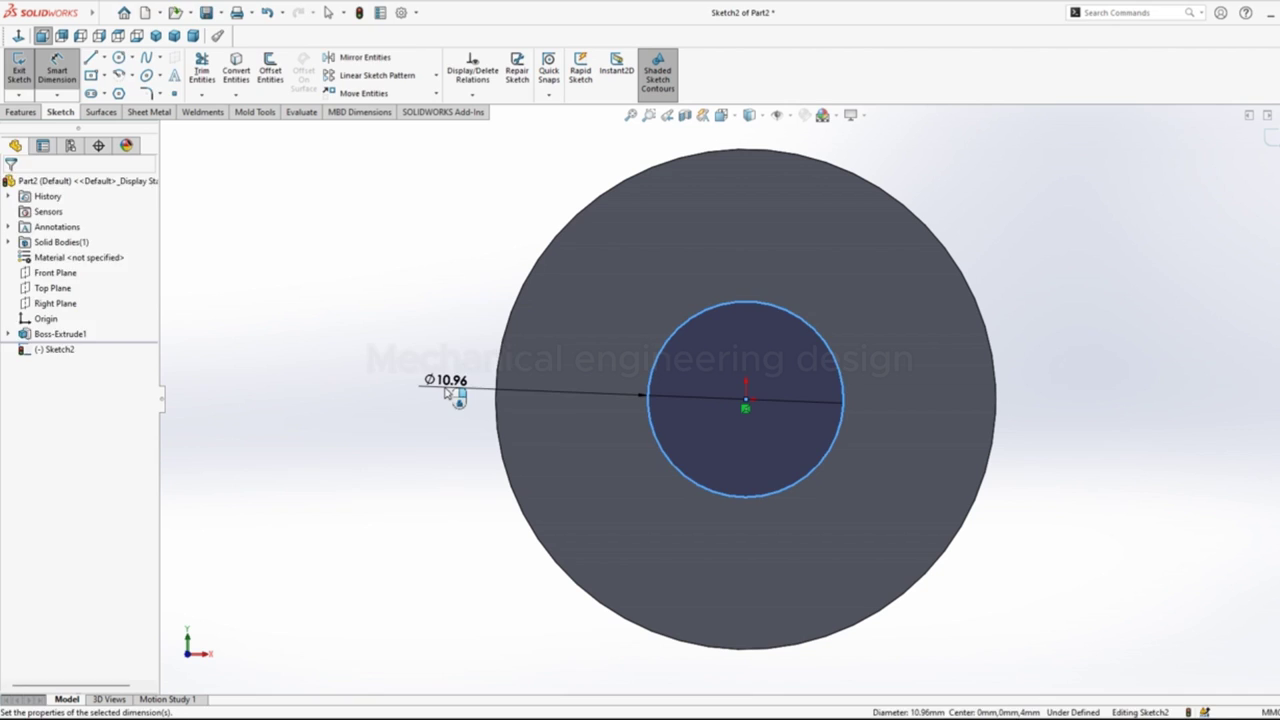
text(16)
key(Return)
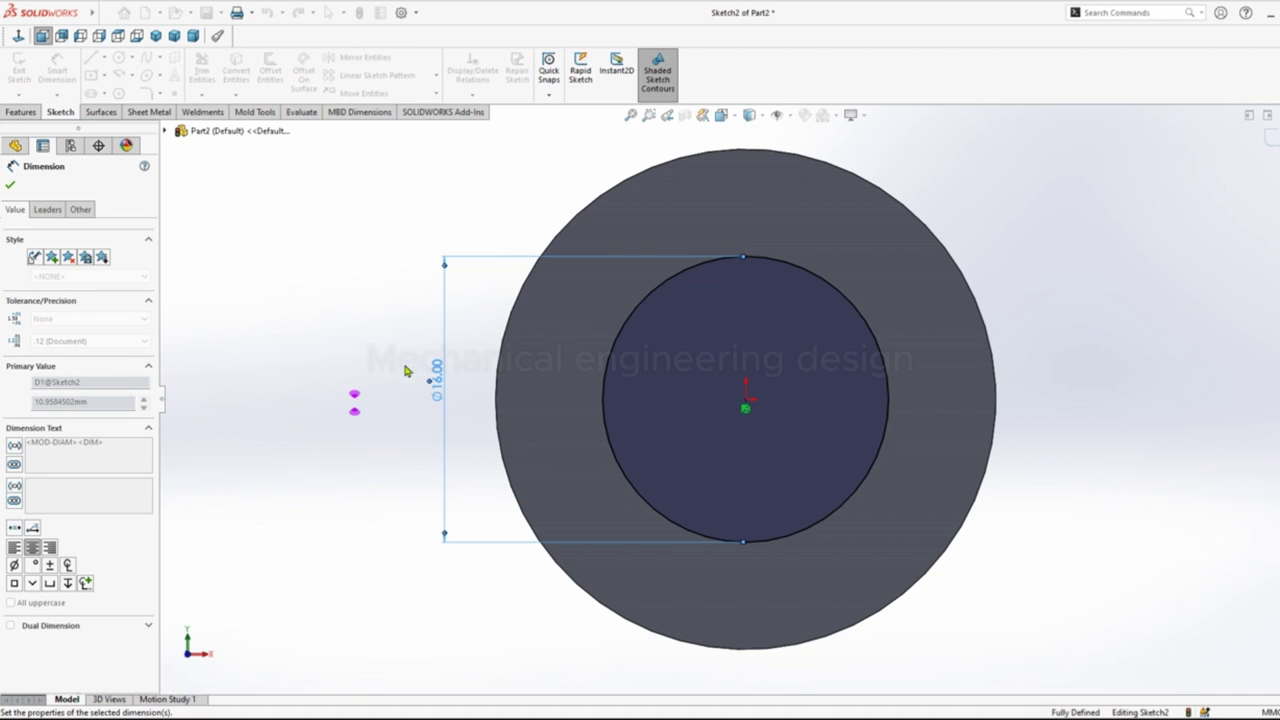
Step: Extrude the 16 mm circle 50 mm to form the pin shaft
click(20, 111)
click(24, 72)
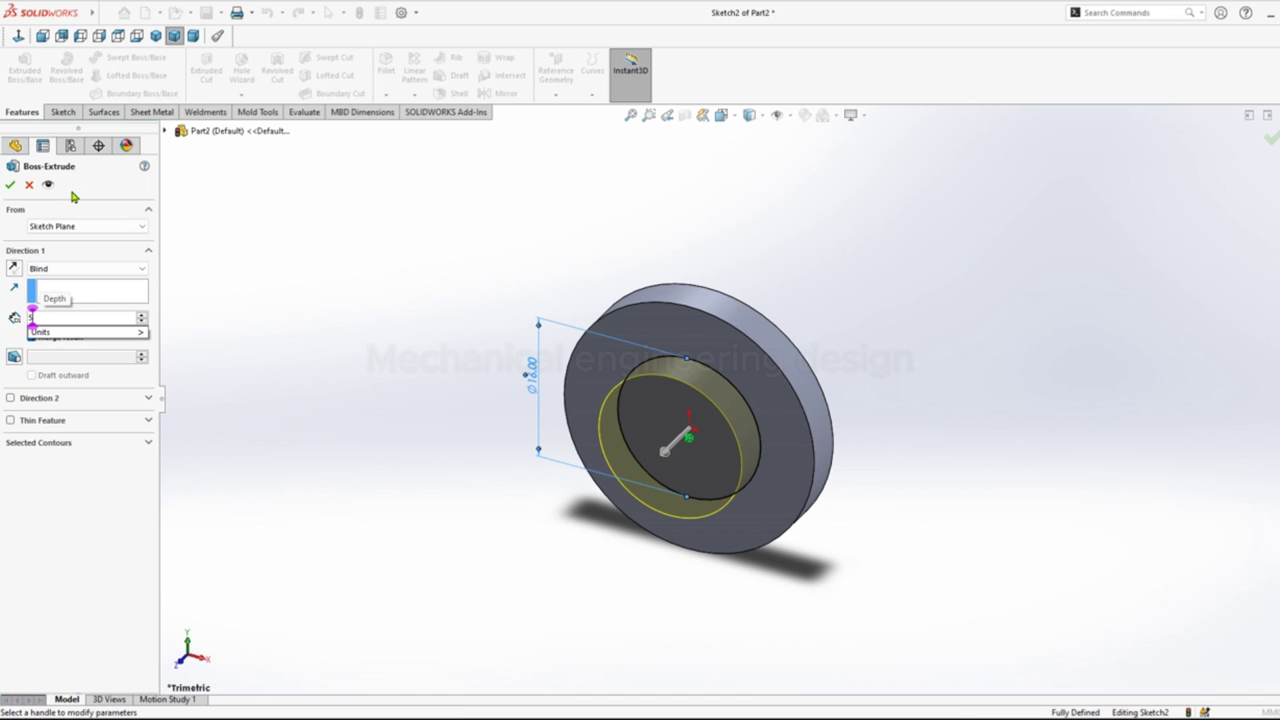
key(Return)
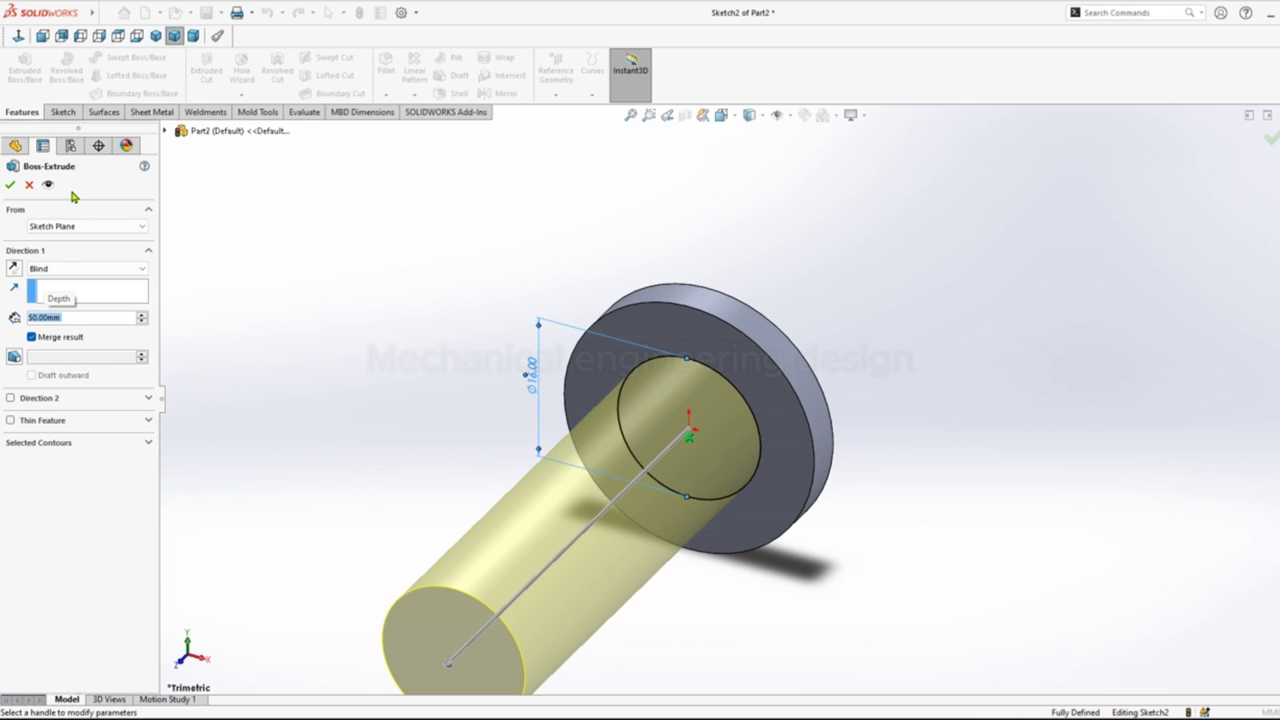
scroll(255, 269, up, 2)
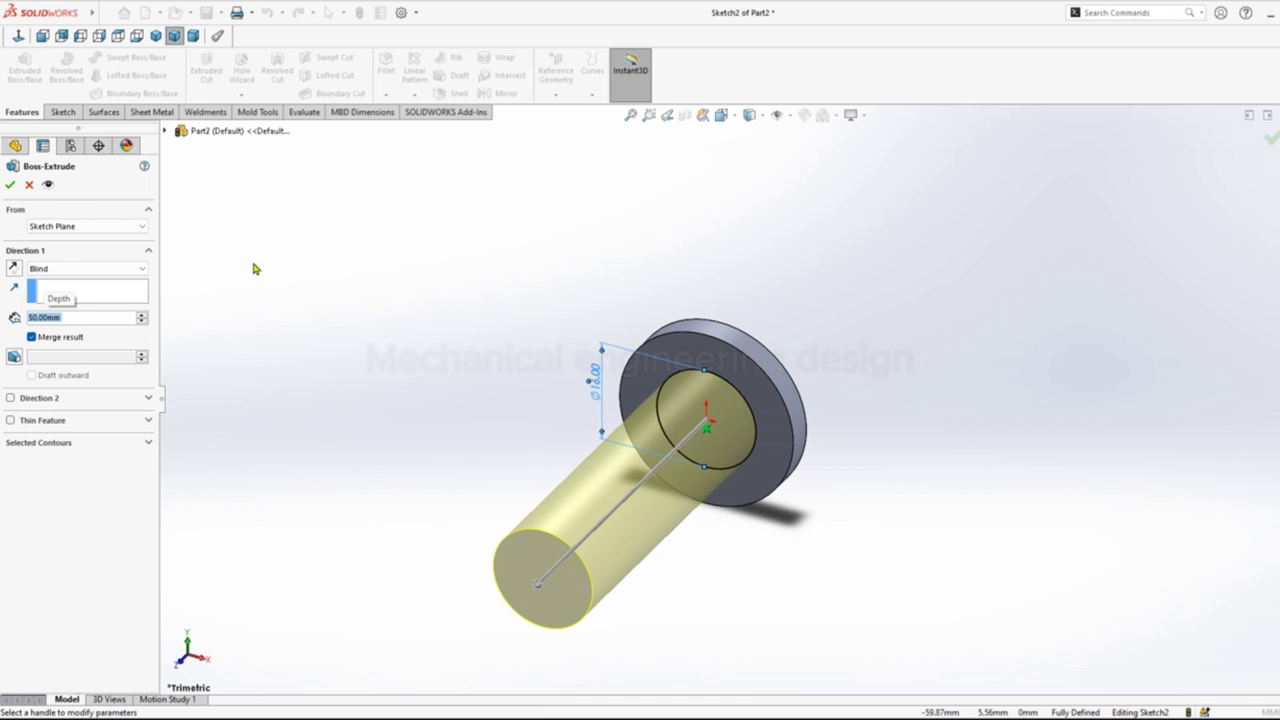
click(11, 186)
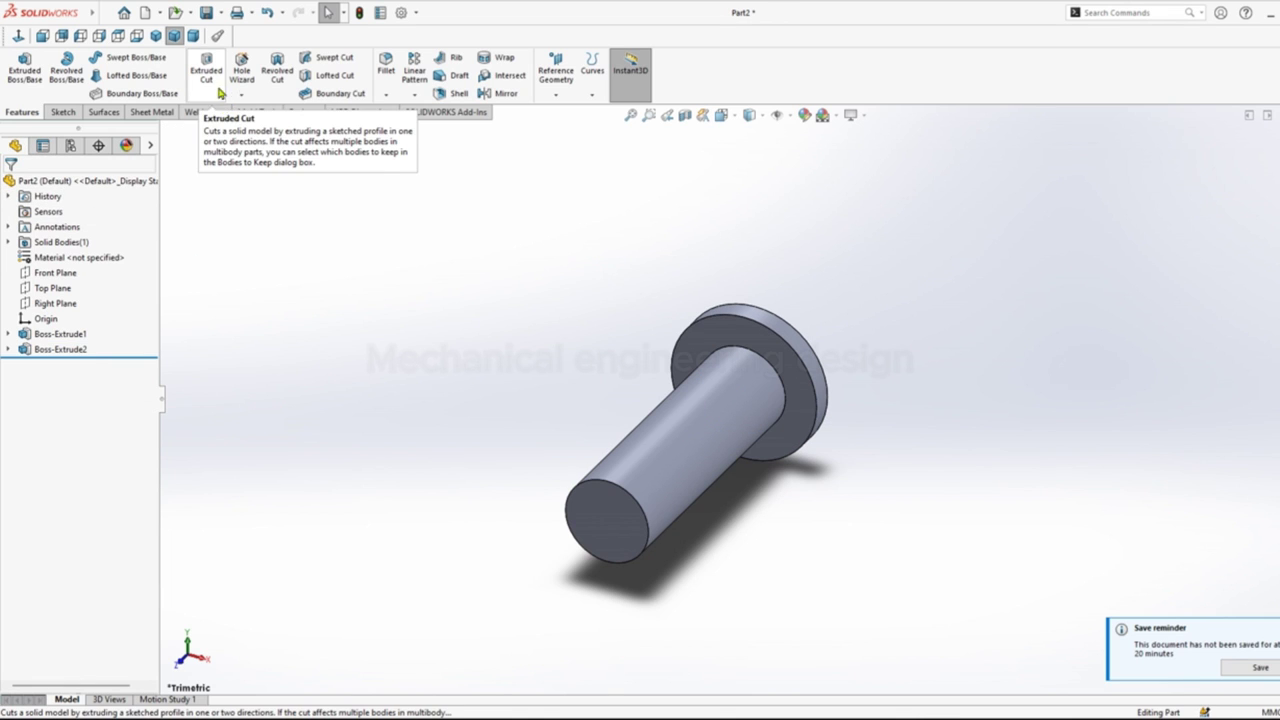
Step: Chamfer the shaft's end edge 2 mm × 45°
click(386, 93)
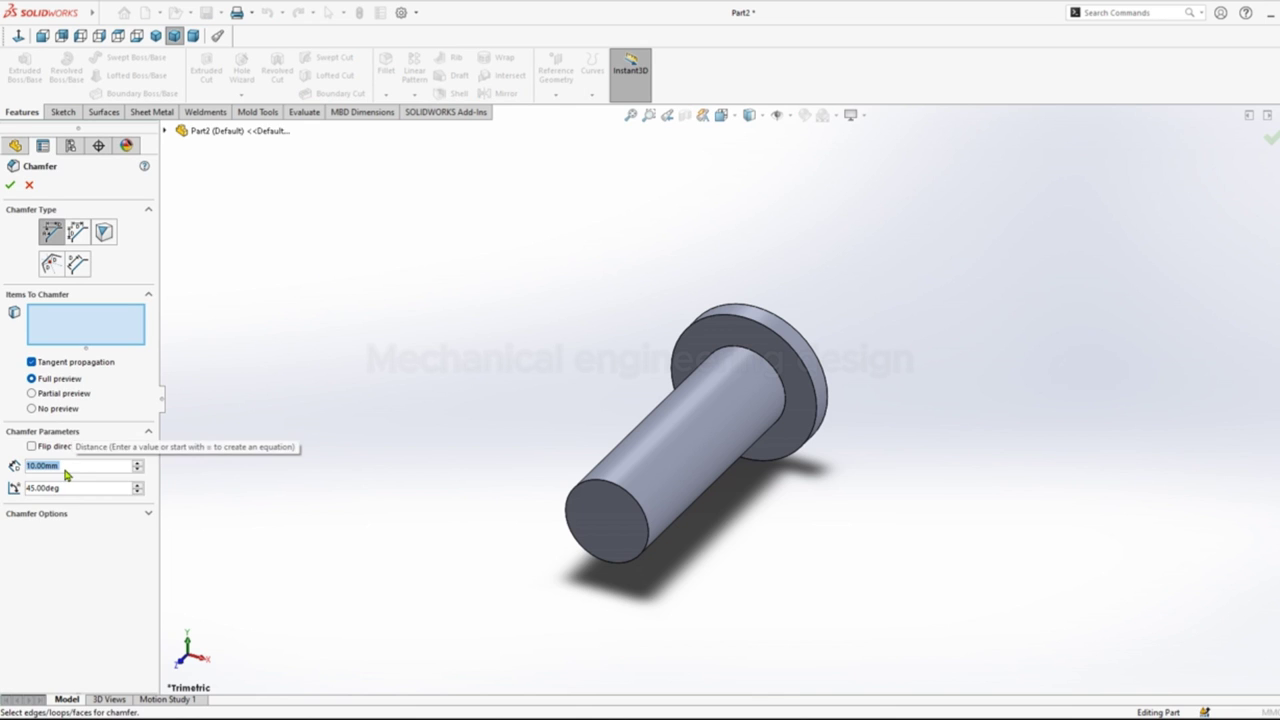
text(2)
key(Return)
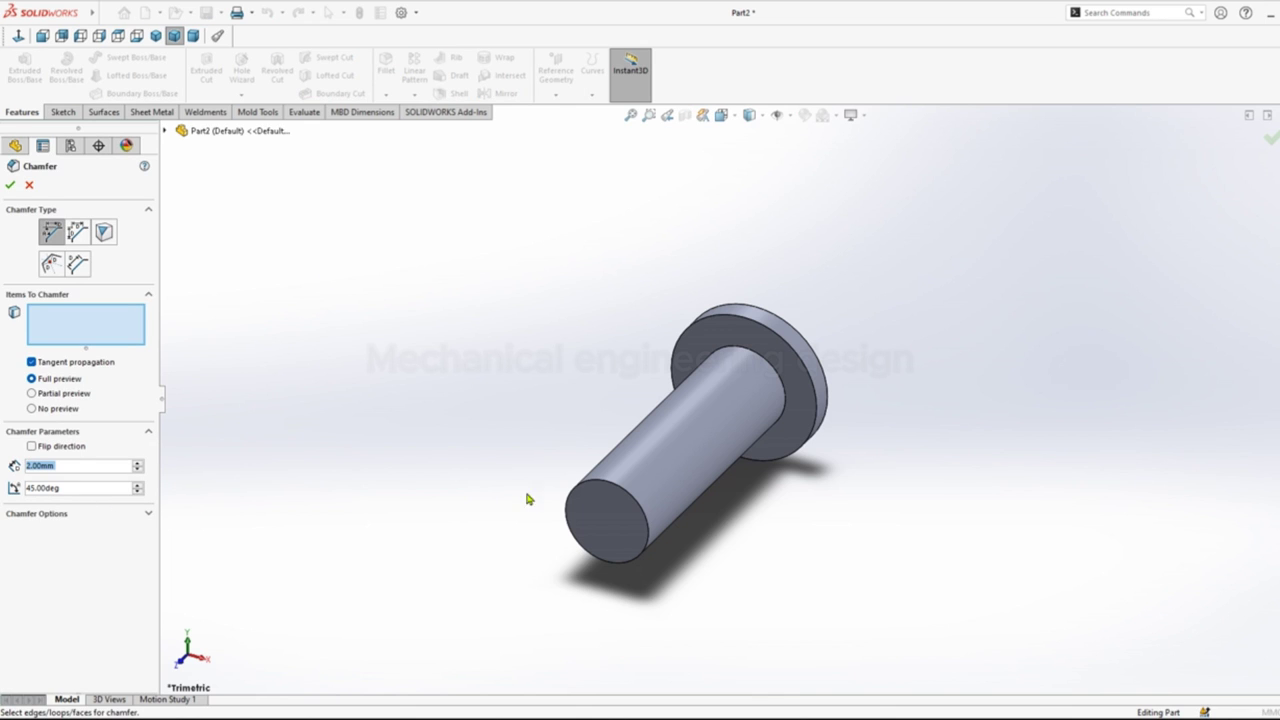
click(610, 487)
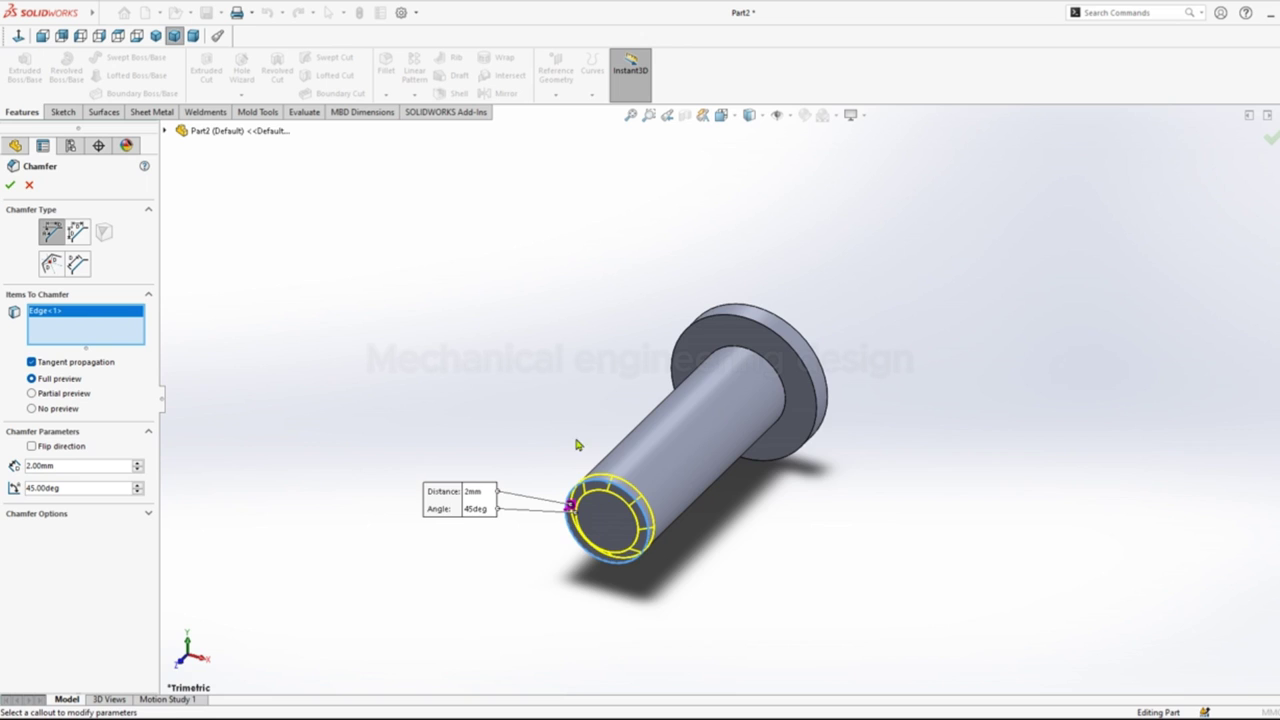
middle_drag(577, 444, 536, 400)
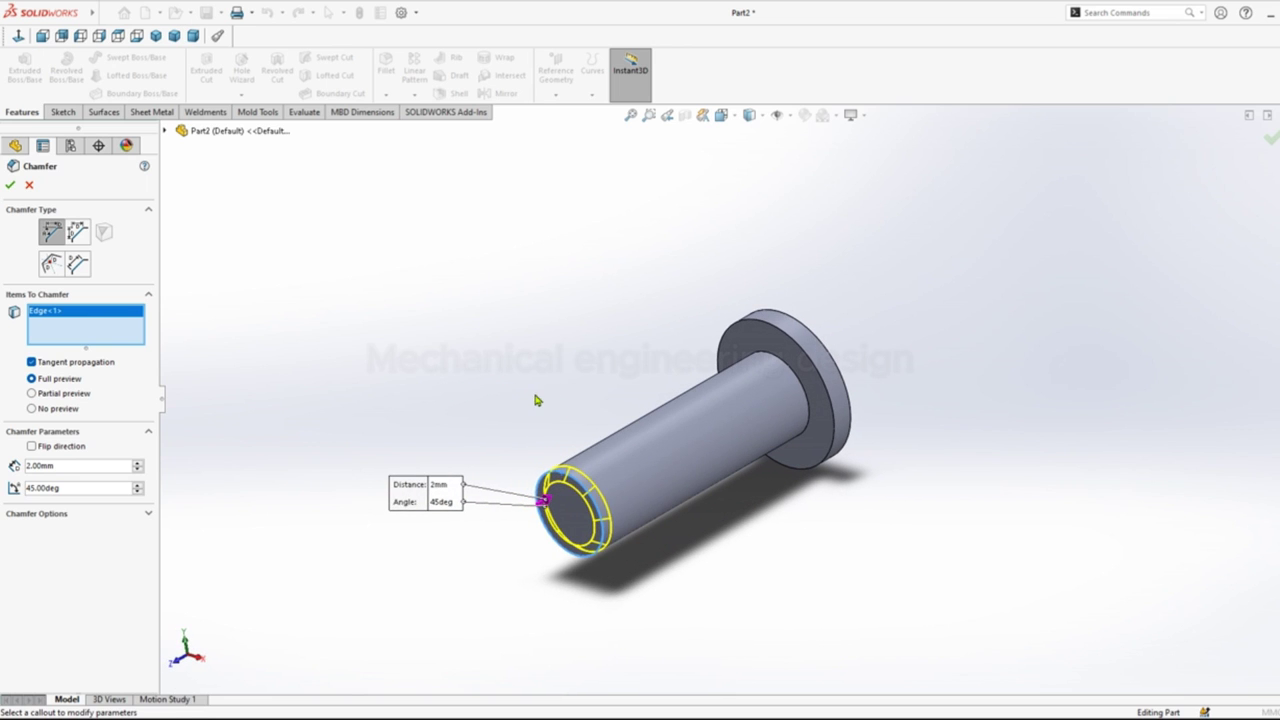
click(11, 188)
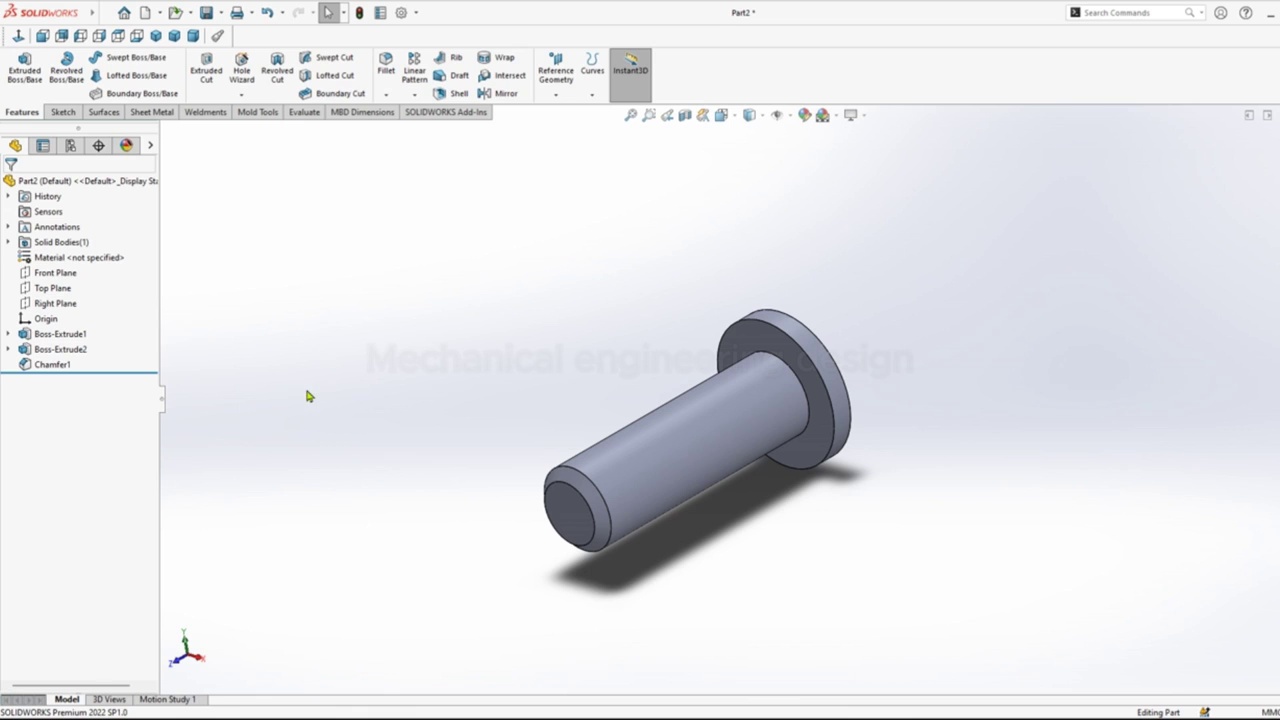
Step: Chamfer the flange's outer edge 1.5 mm
click(386, 94)
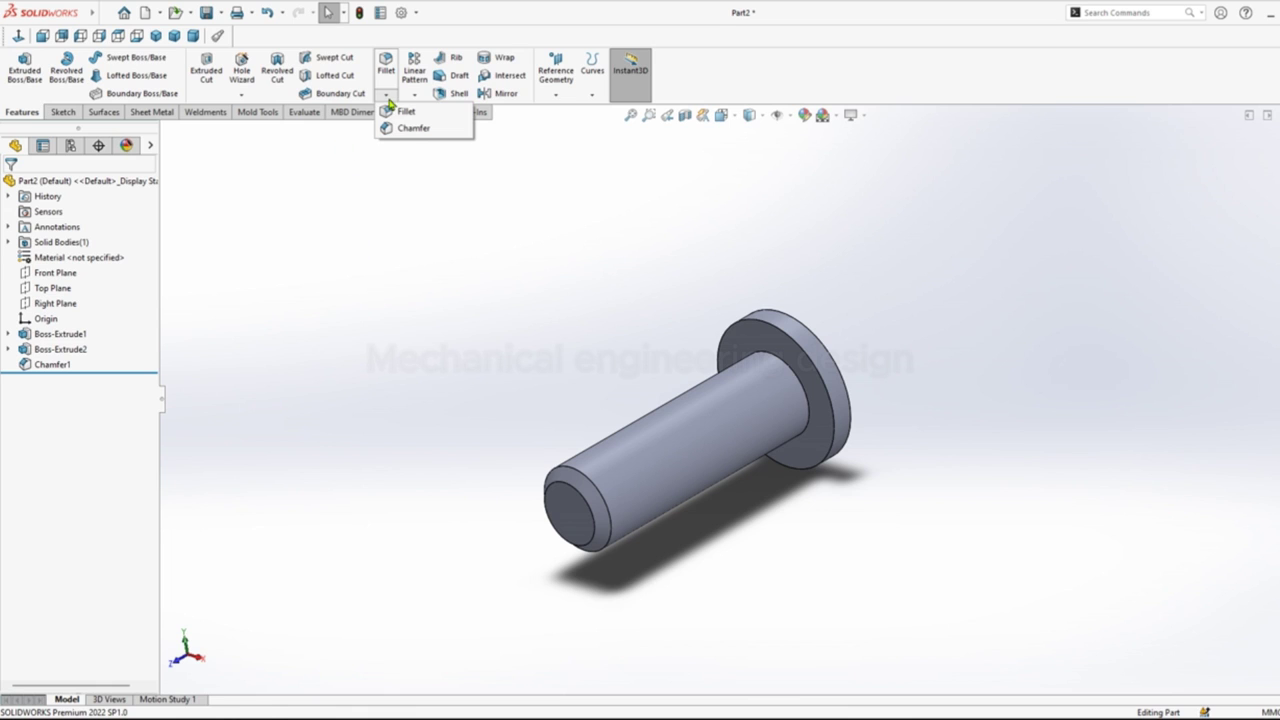
click(411, 130)
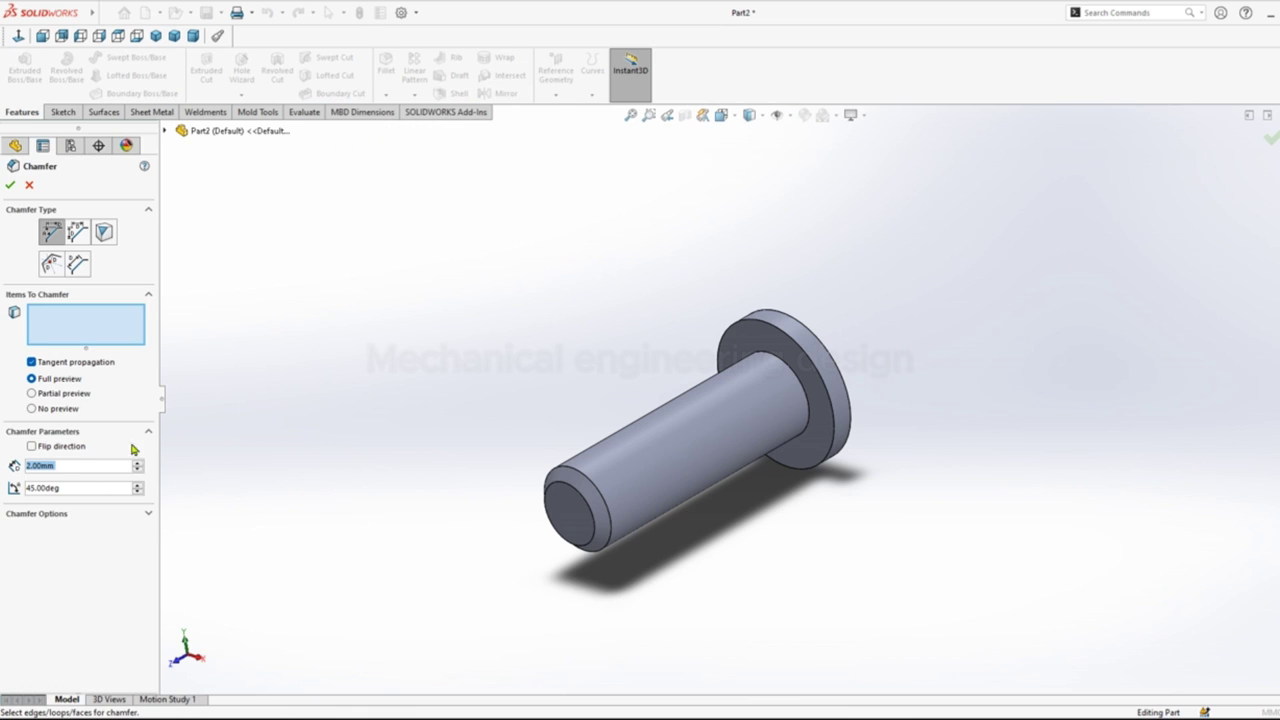
text(1.5)
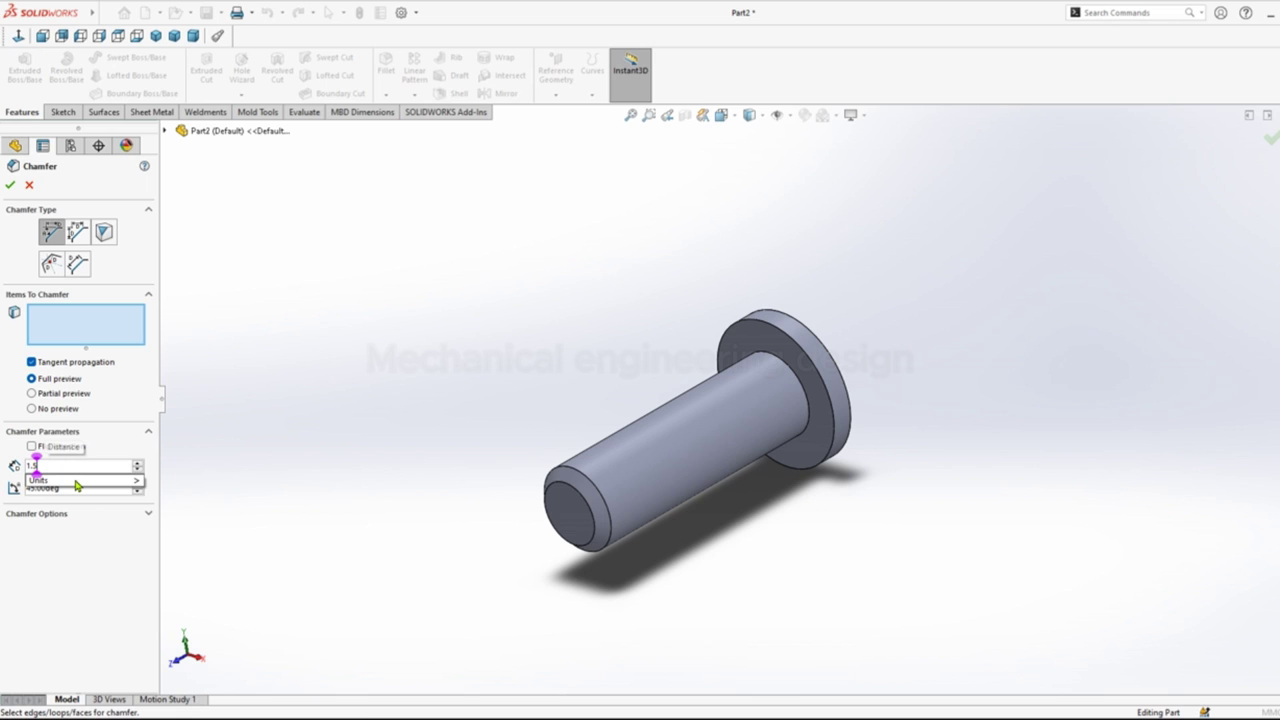
middle_drag(899, 291, 845, 391)
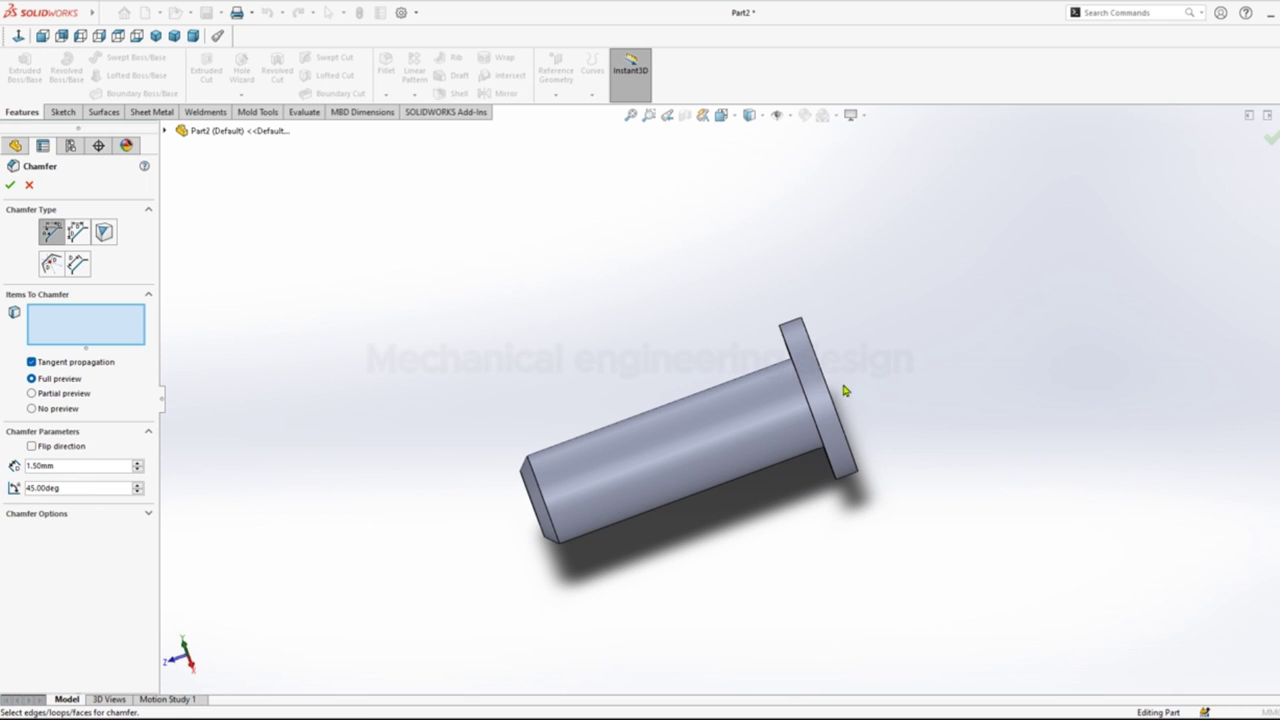
click(824, 376)
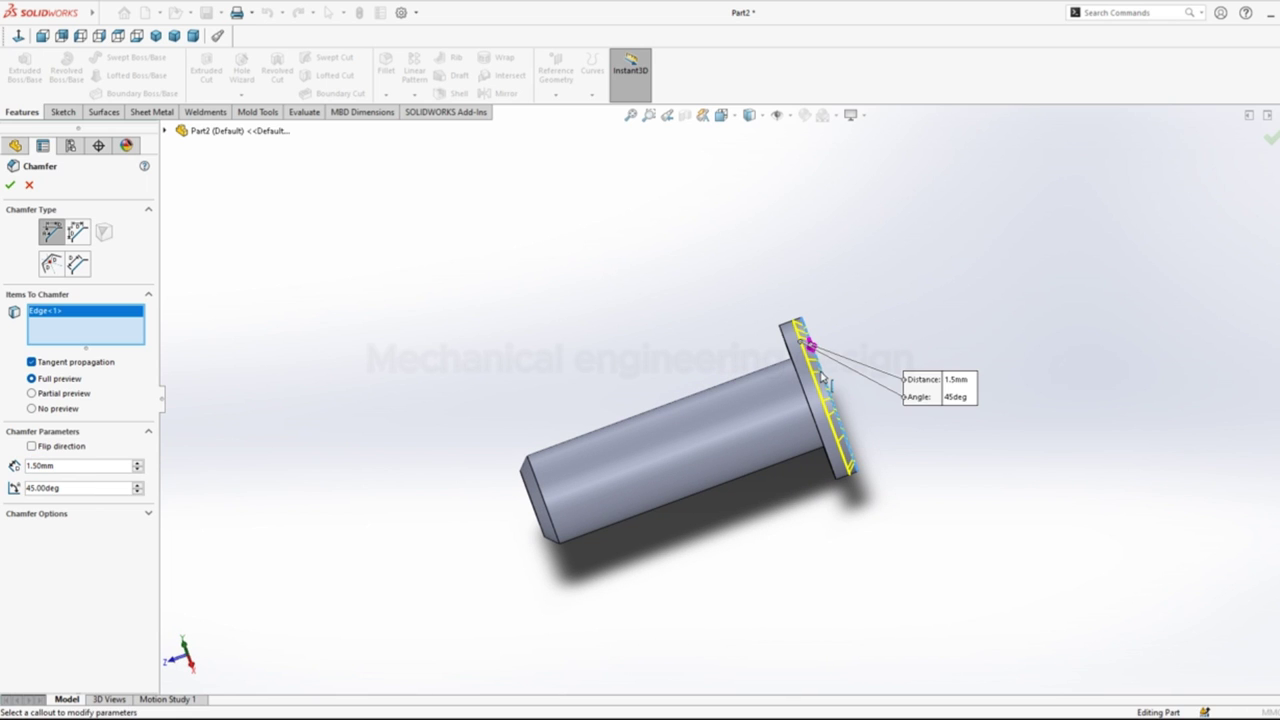
click(12, 187)
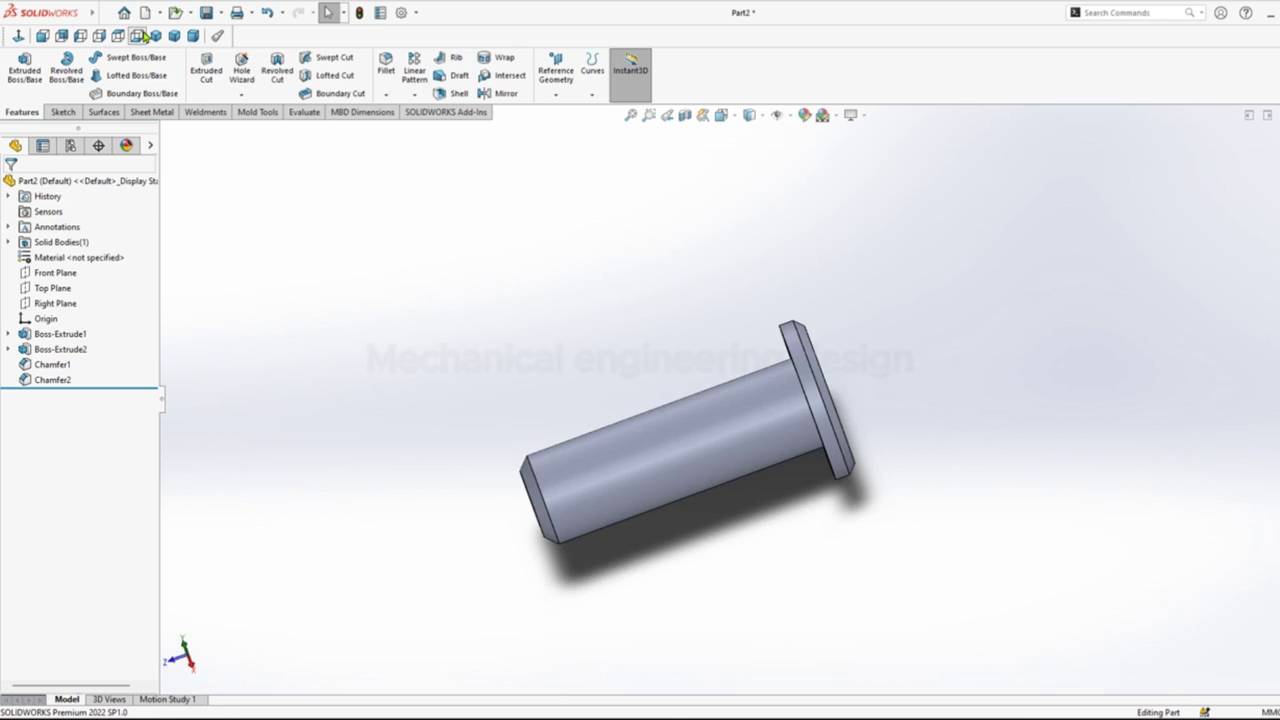
Step: Save the pin in isometric view as Part2, then start a new blank part
click(140, 36)
click(155, 36)
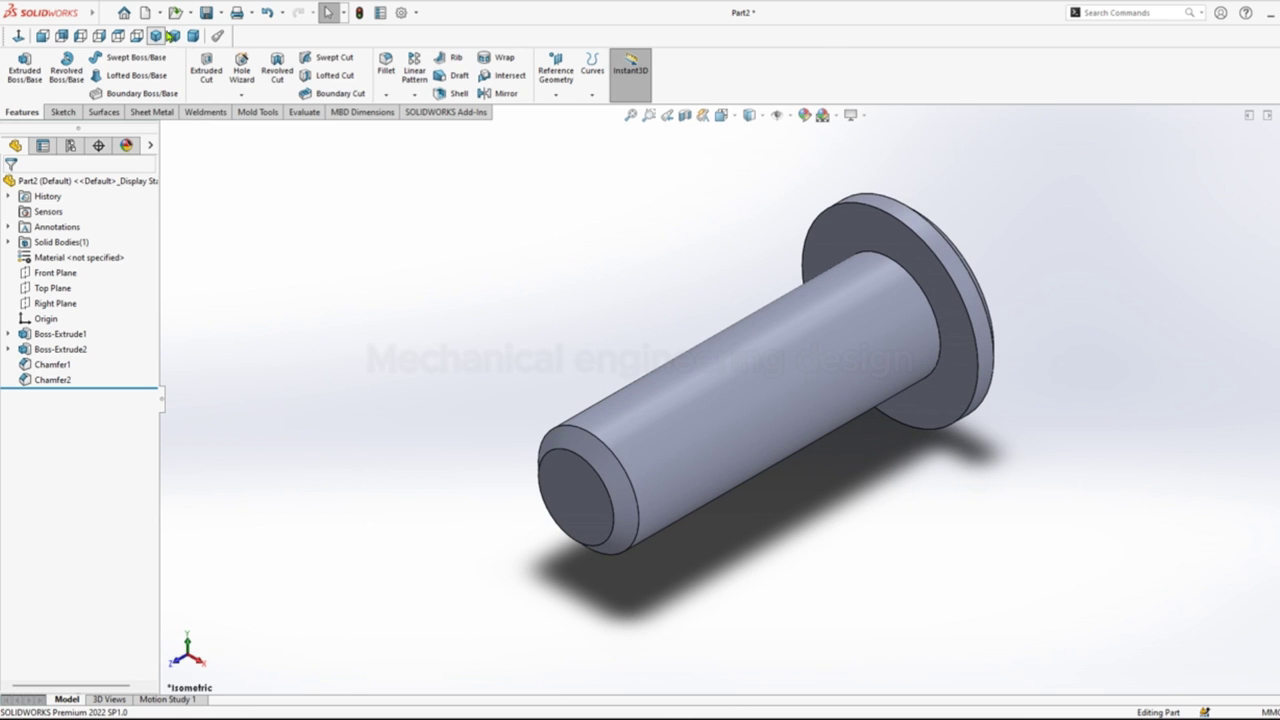
click(221, 13)
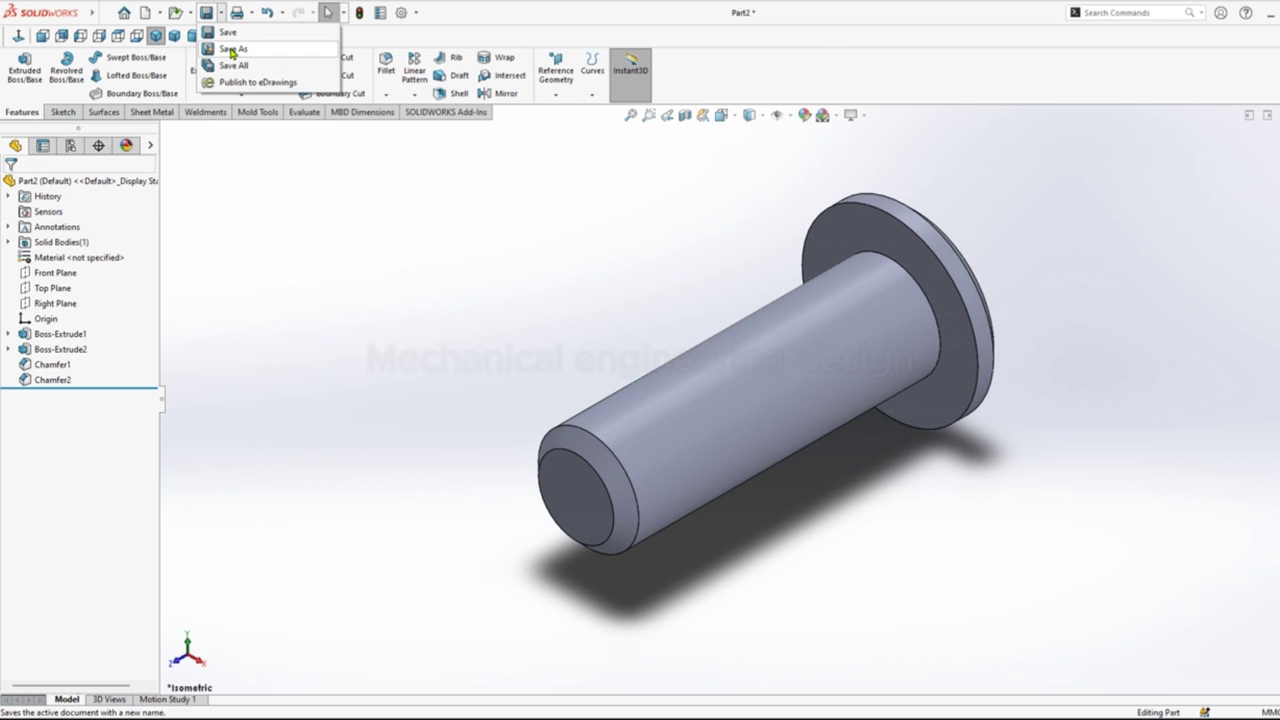
click(238, 48)
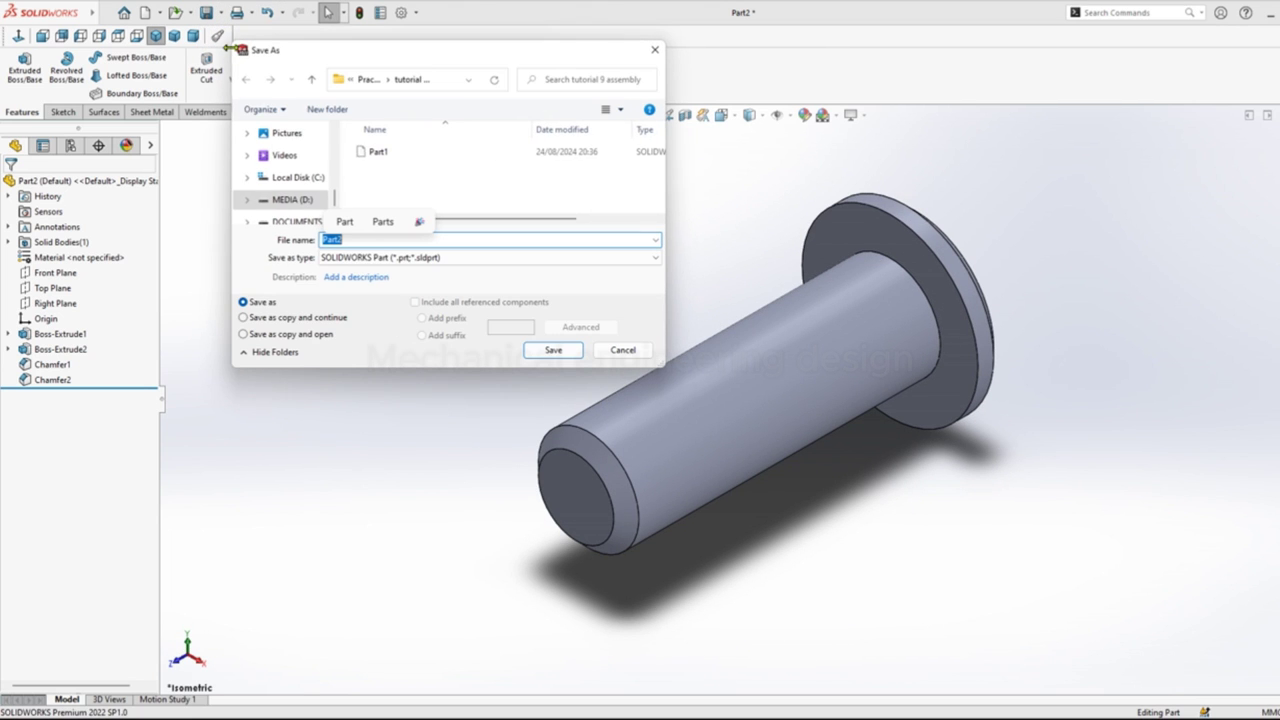
click(552, 351)
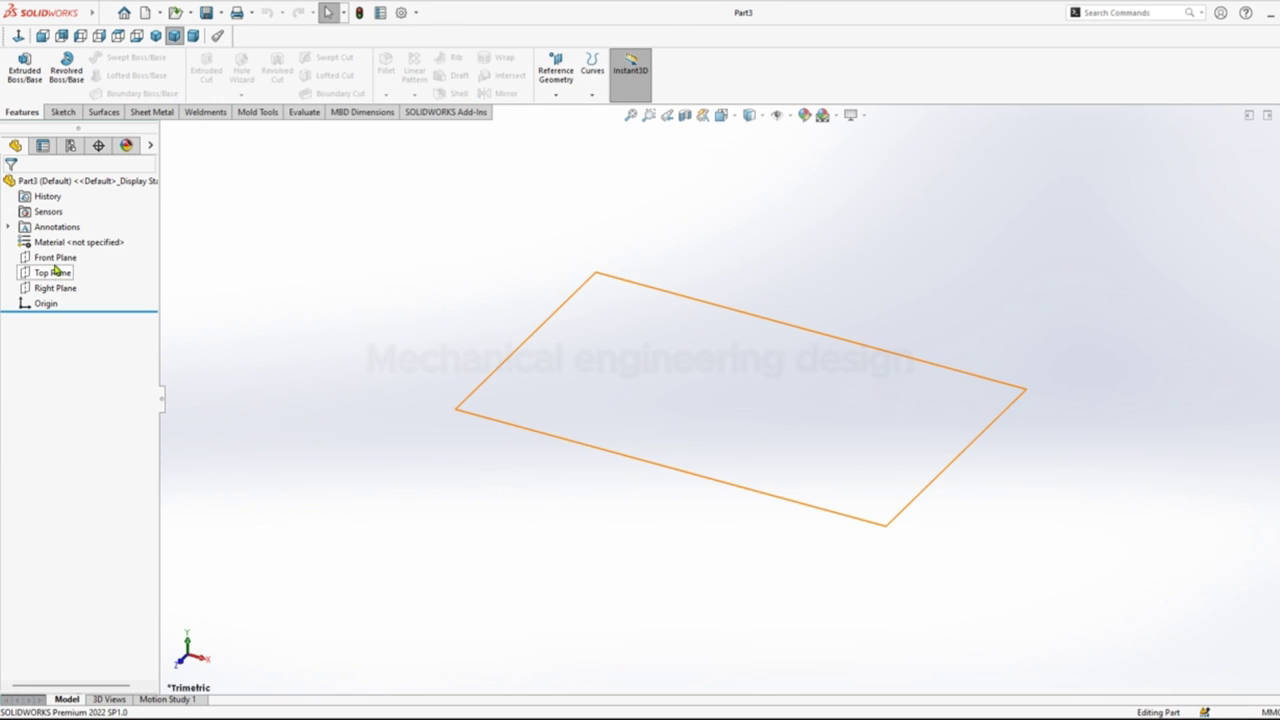
click(55, 258)
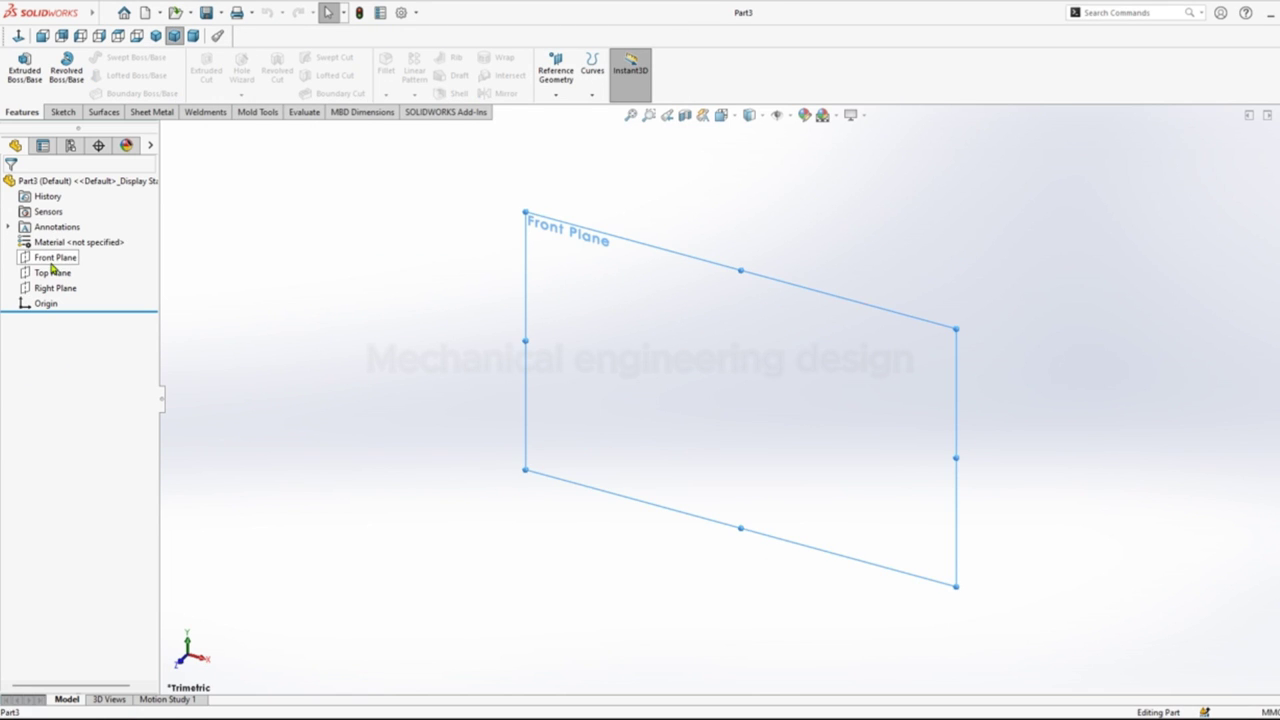
Step: Draw two concentric circles at the origin on the Front Plane
click(75, 246)
right_drag(282, 254, 337, 257)
click(745, 400)
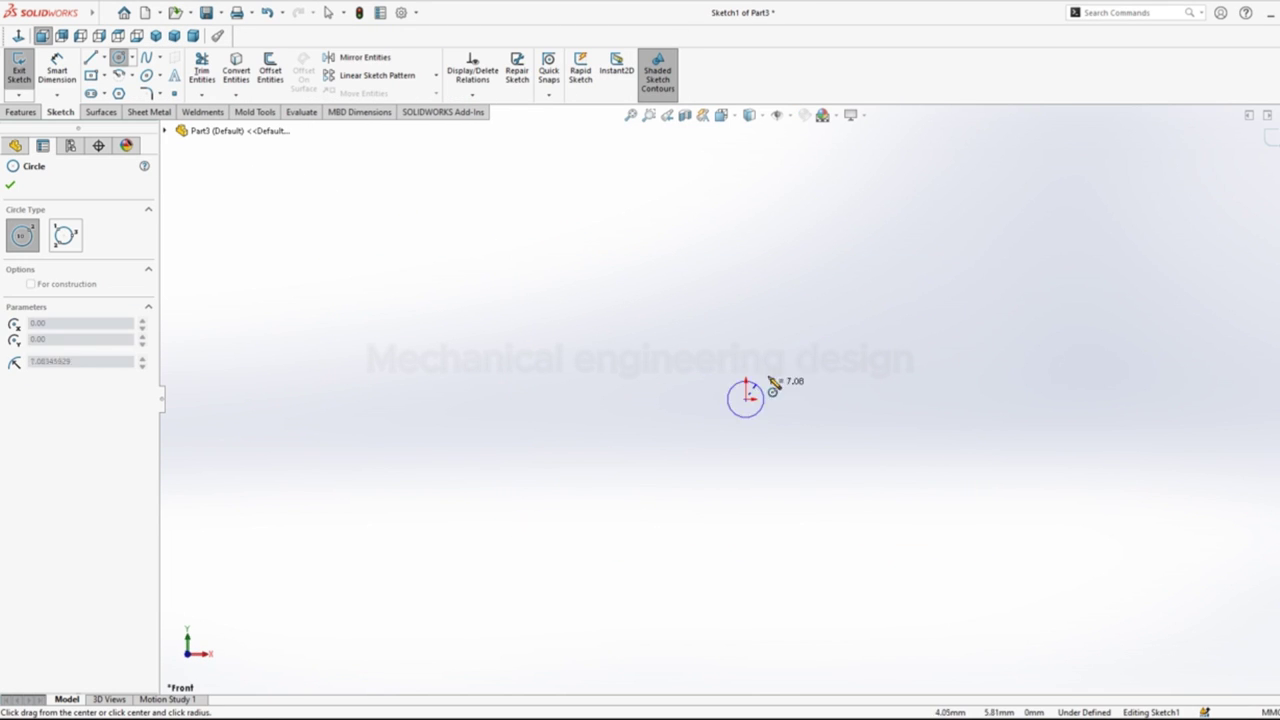
click(829, 343)
right_drag(565, 226, 614, 226)
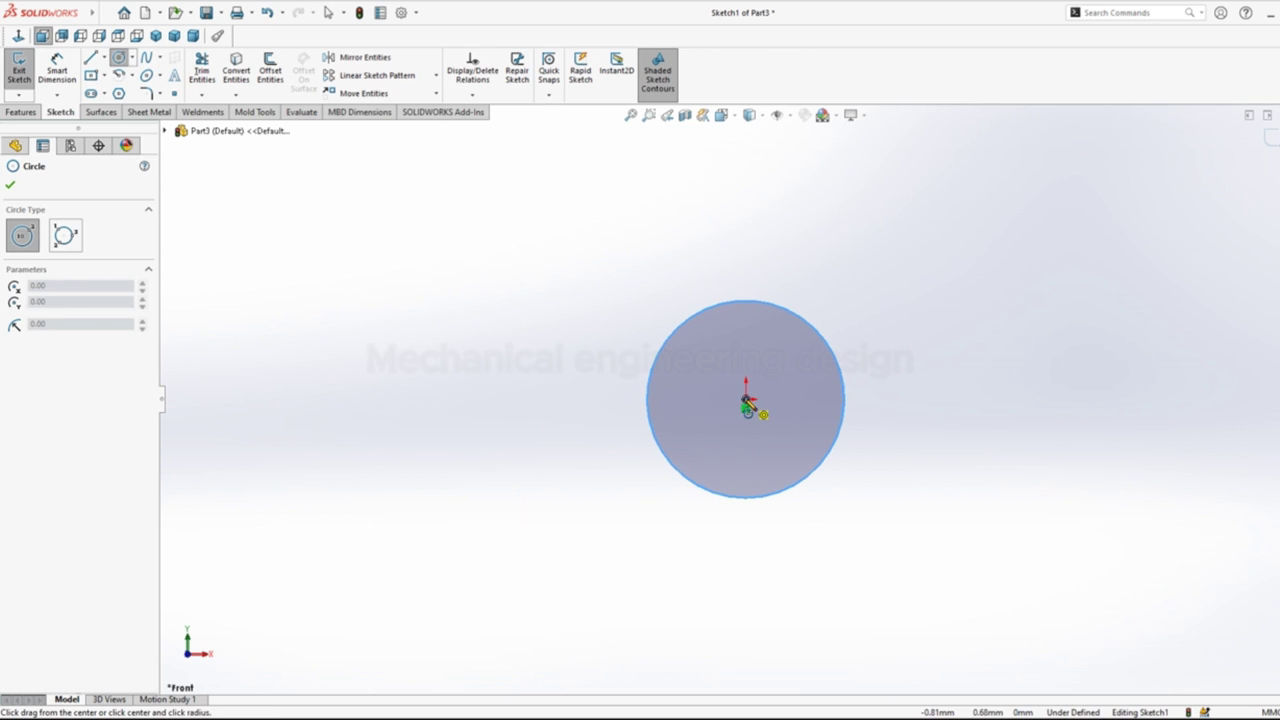
click(745, 400)
click(800, 371)
key(Escape)
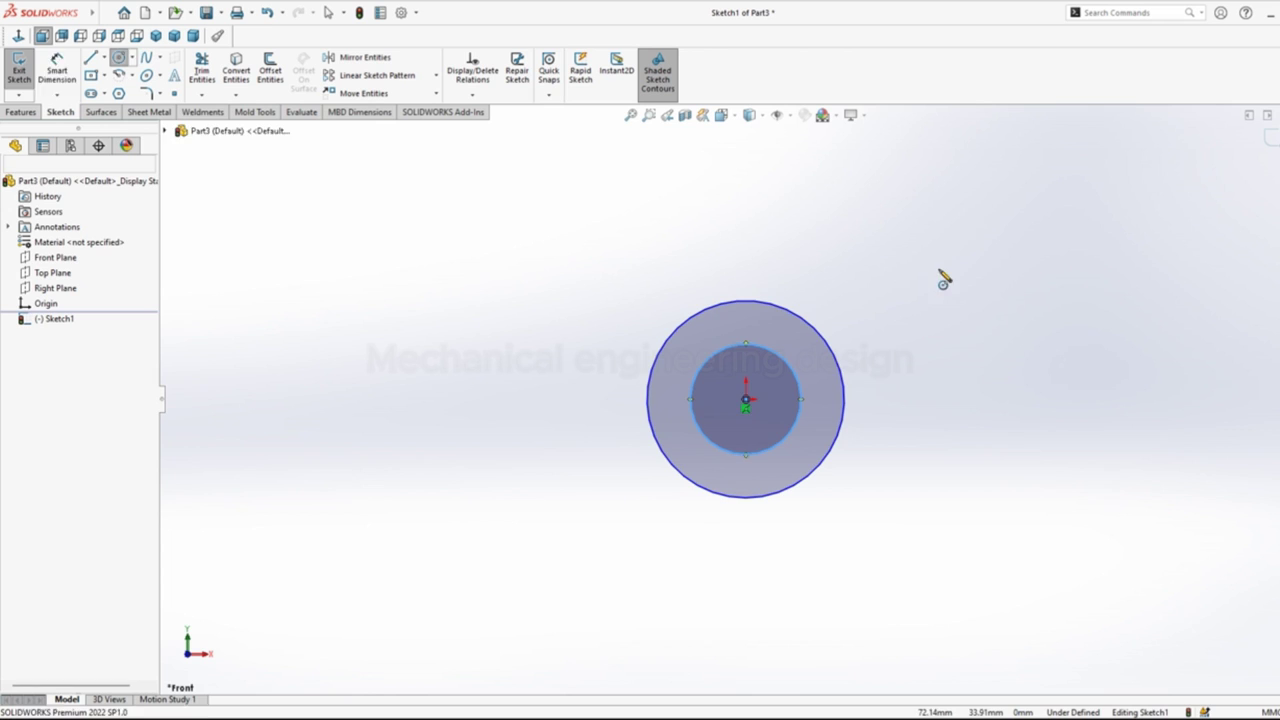
Step: Dimension the circles to Ø22 mm outer and Ø16 mm inner diameters
key(d)
click(844, 396)
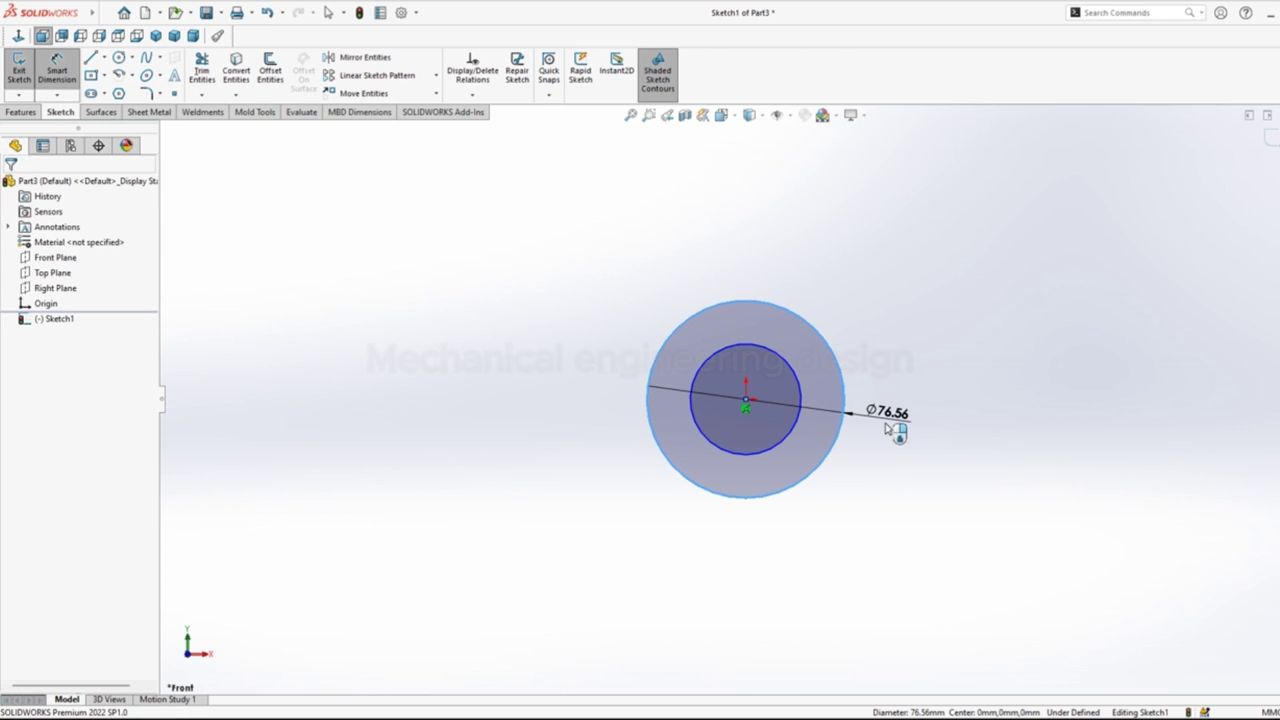
click(886, 427)
key(BackSpace)
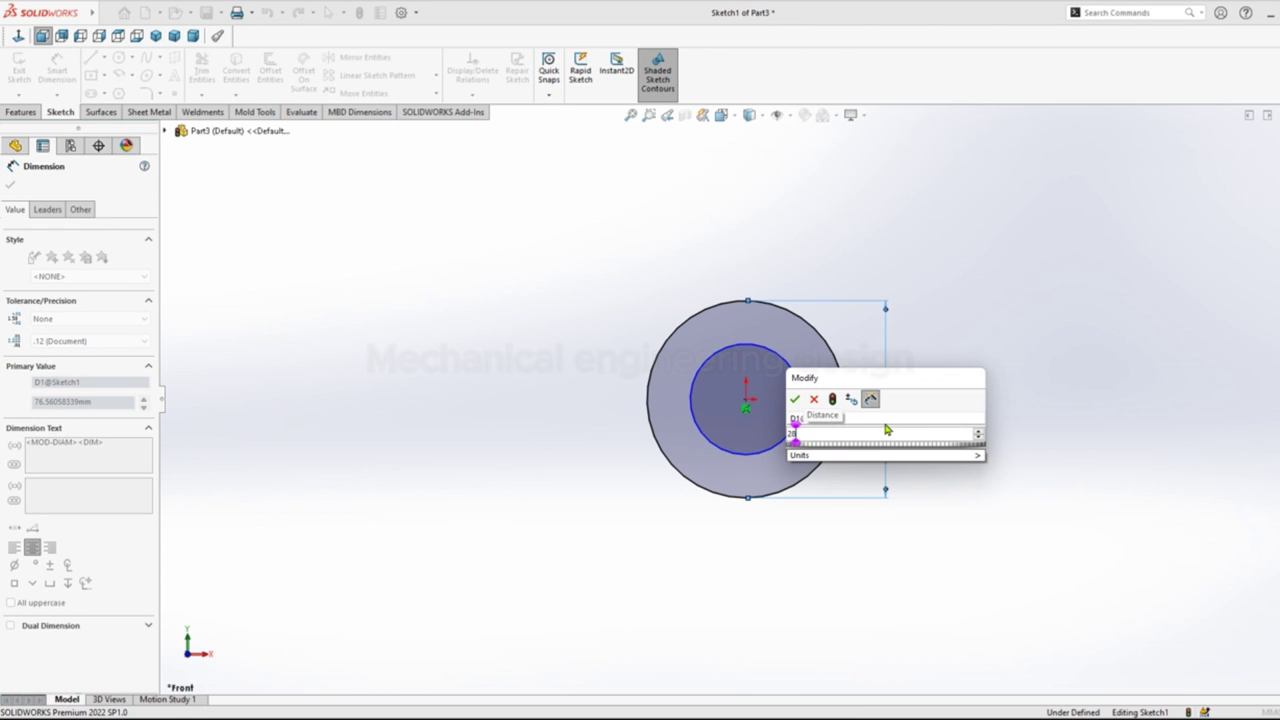
key(Return)
click(801, 402)
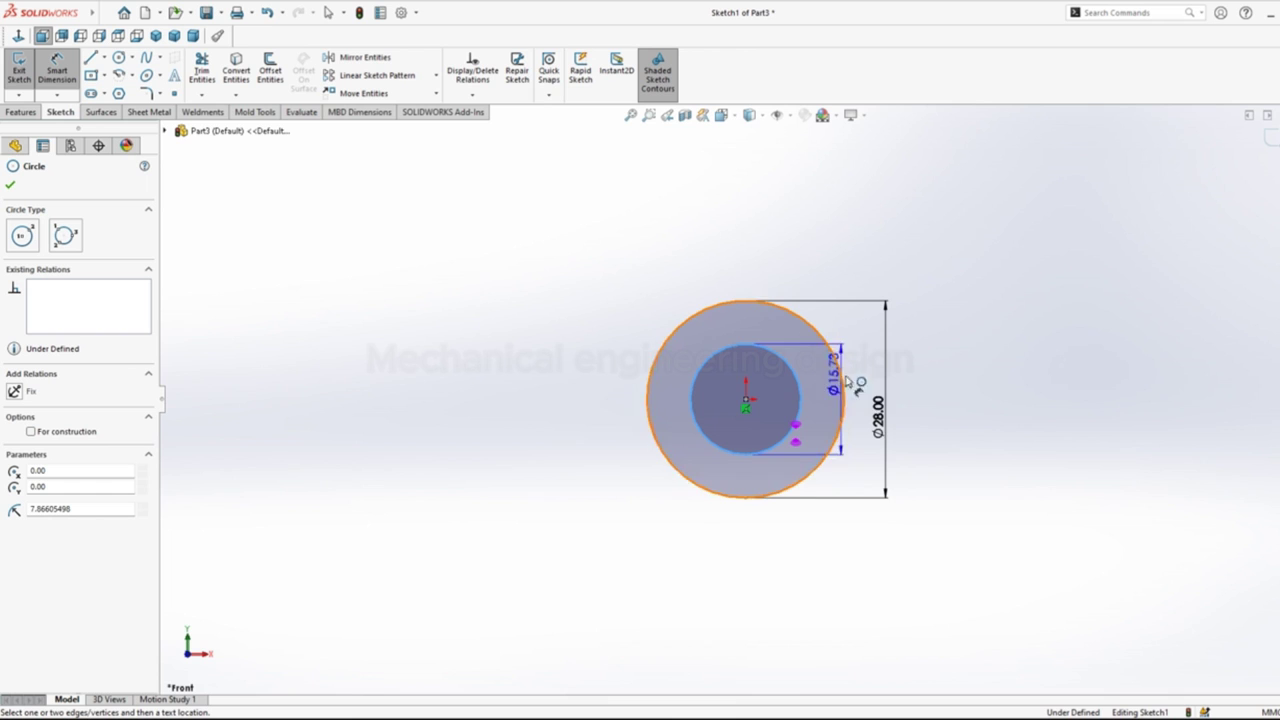
click(608, 400)
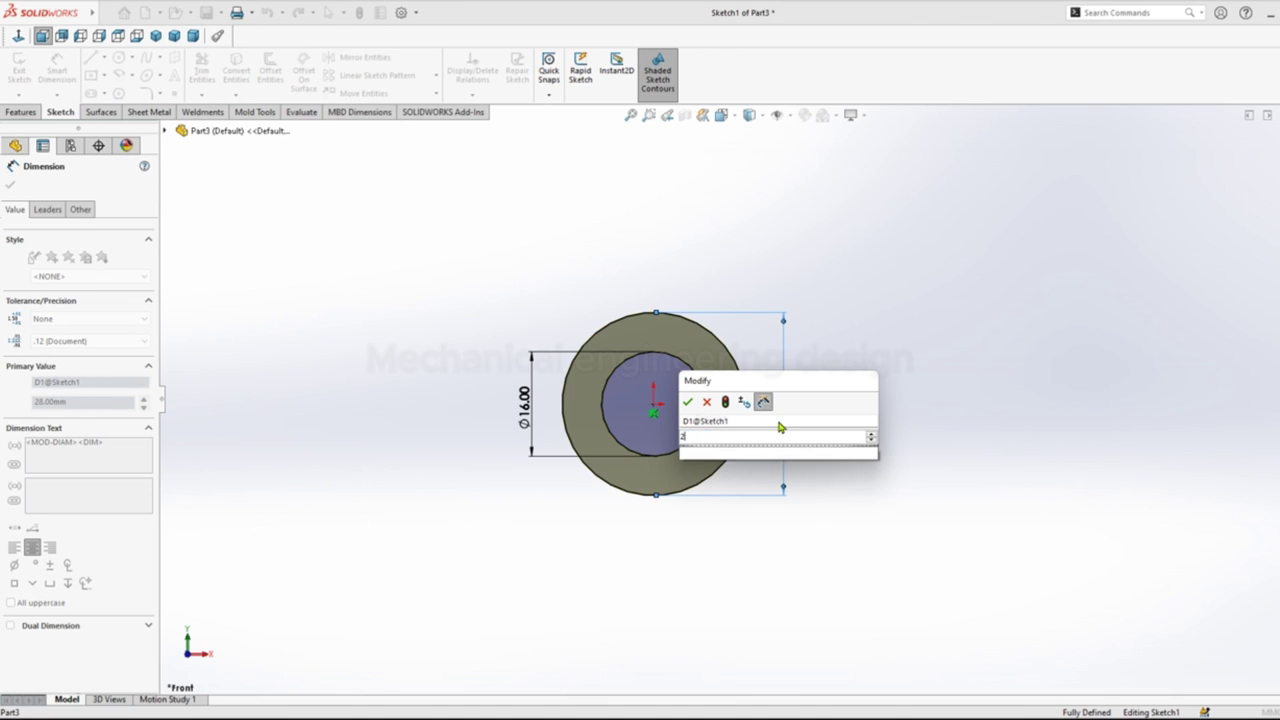
text(22)
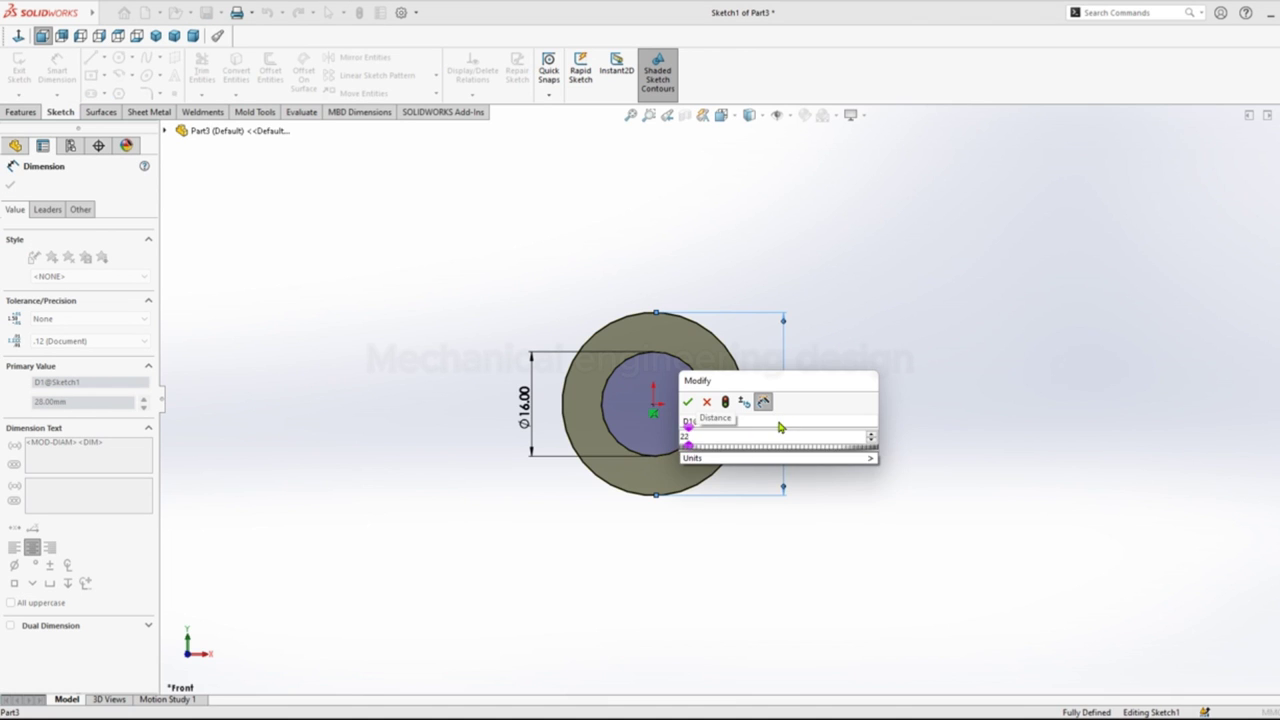
key(Return)
key(Escape)
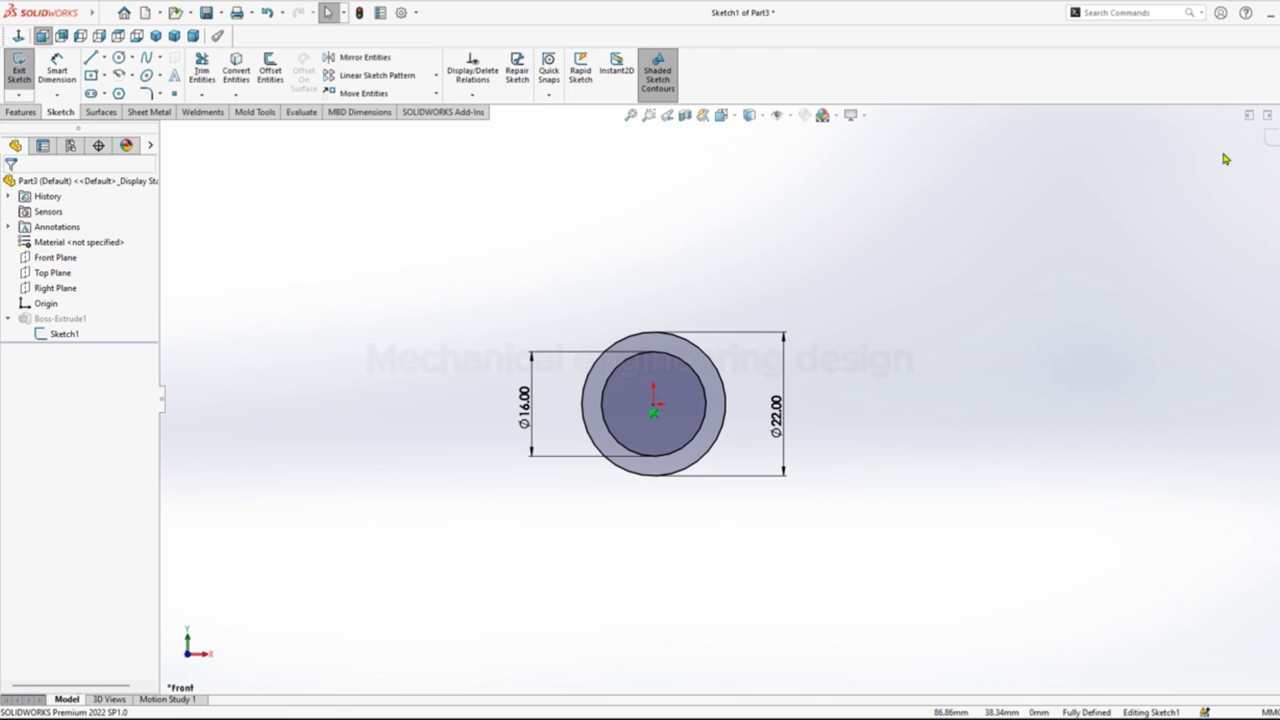
Step: Extrude the ring into a tube and chamfer one inner bore edge 1.5 mm
click(192, 36)
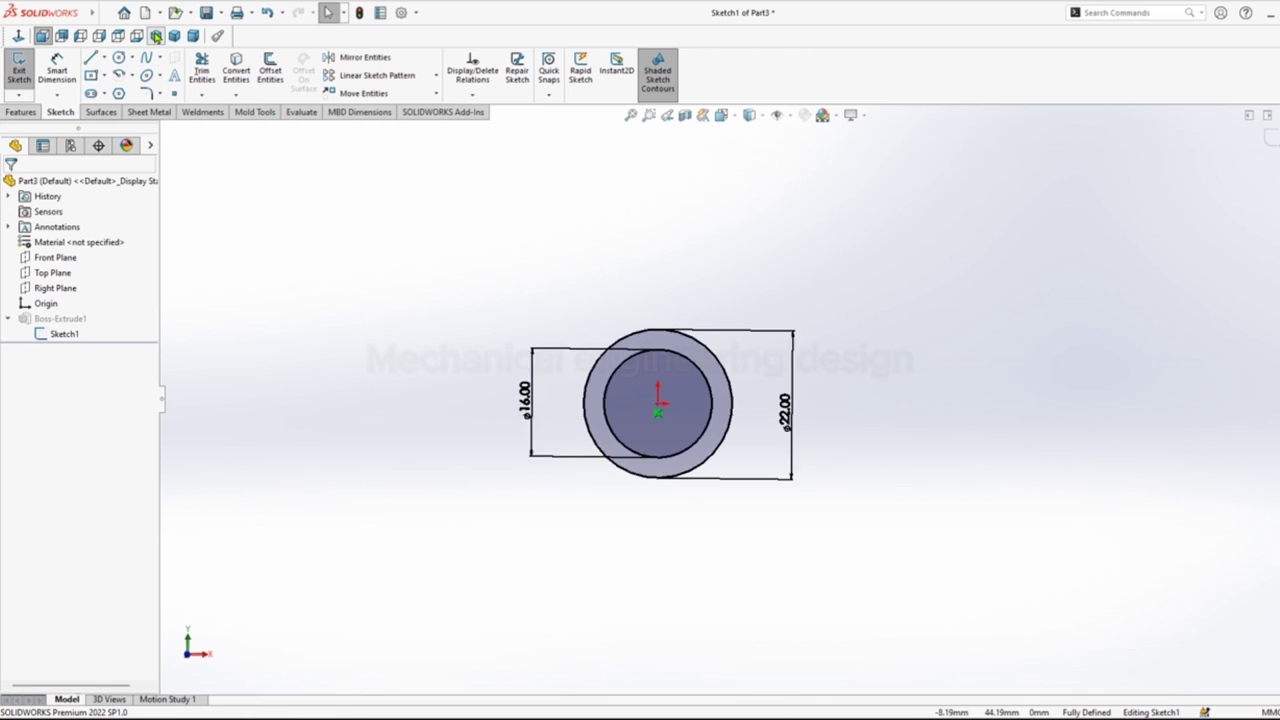
click(1270, 140)
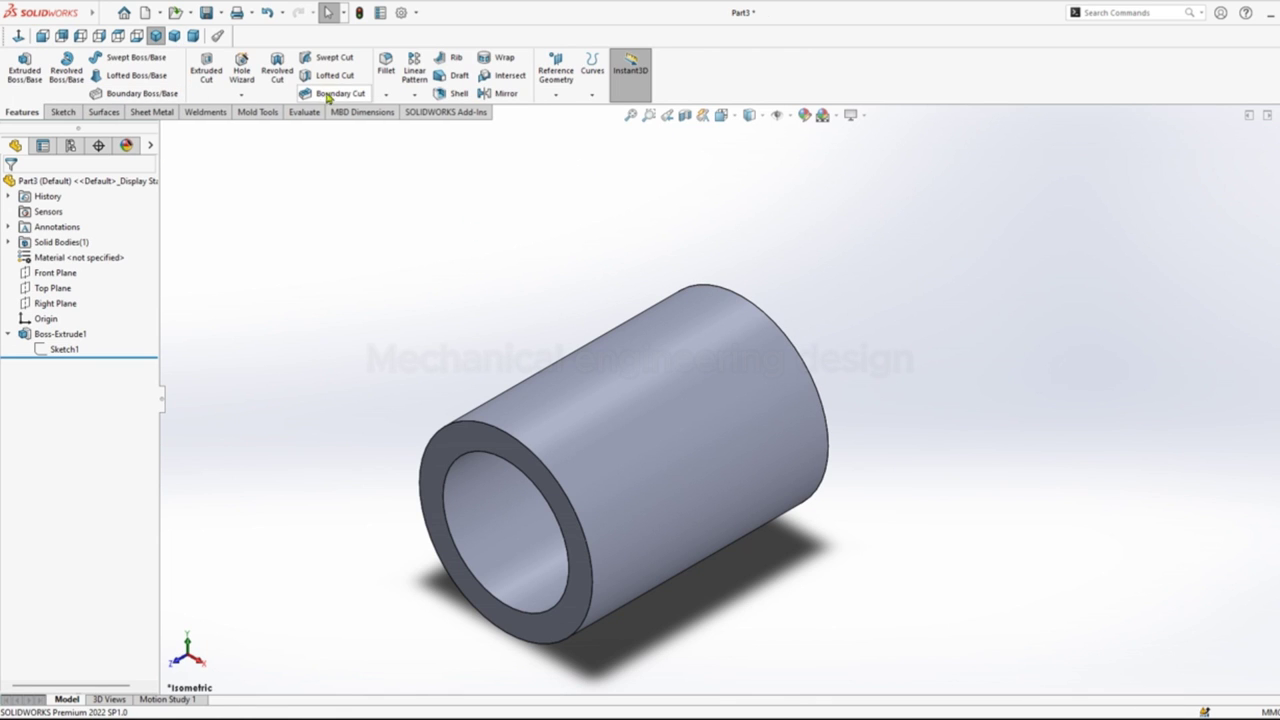
click(381, 94)
click(395, 132)
text(1.5)
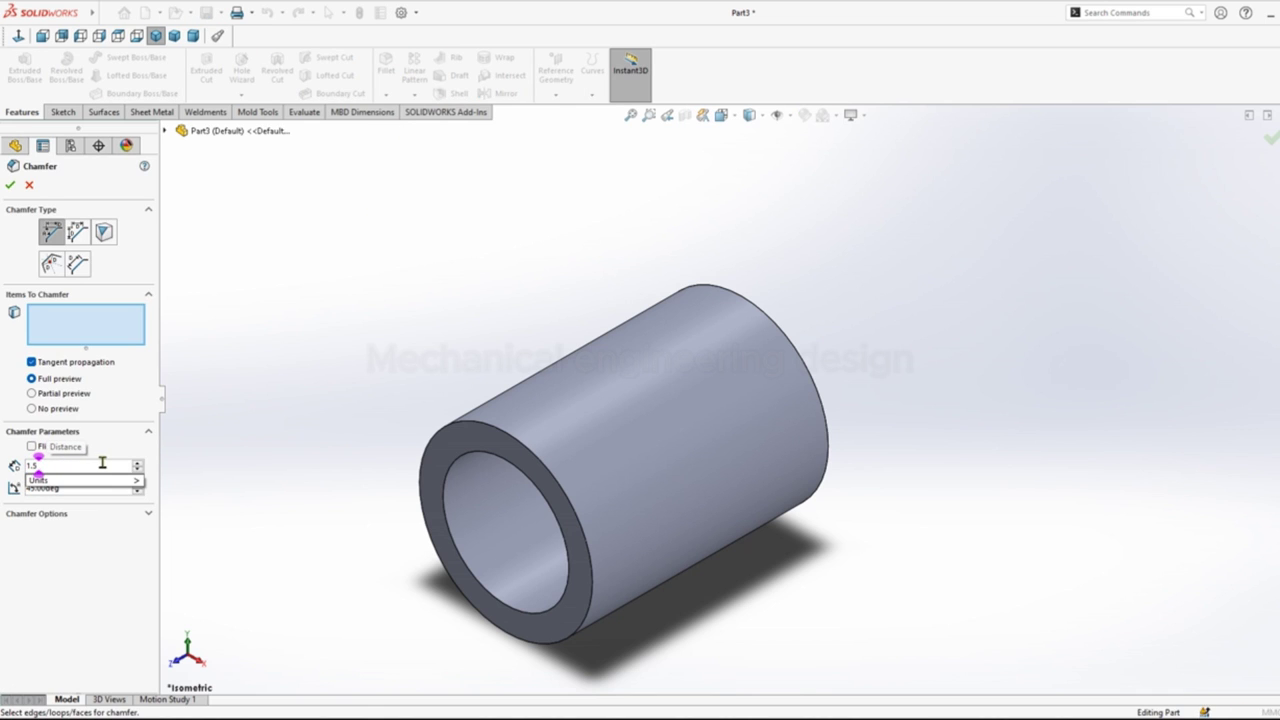
key(Return)
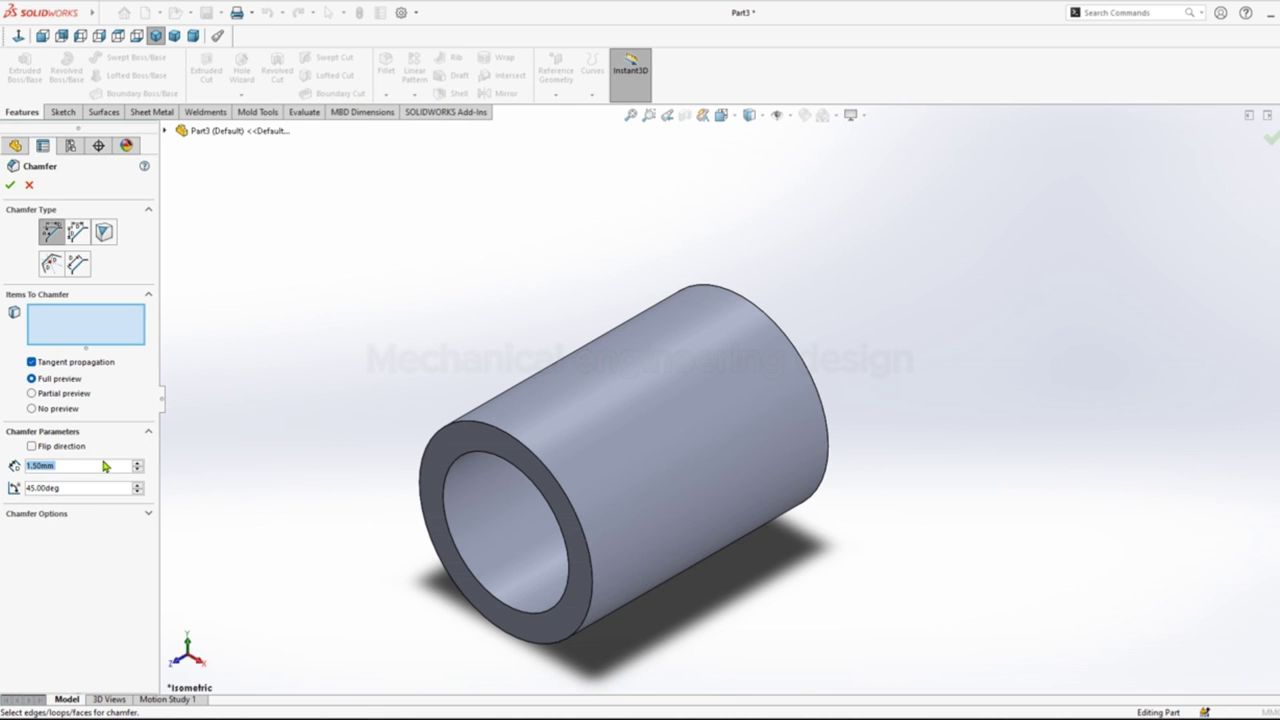
click(455, 545)
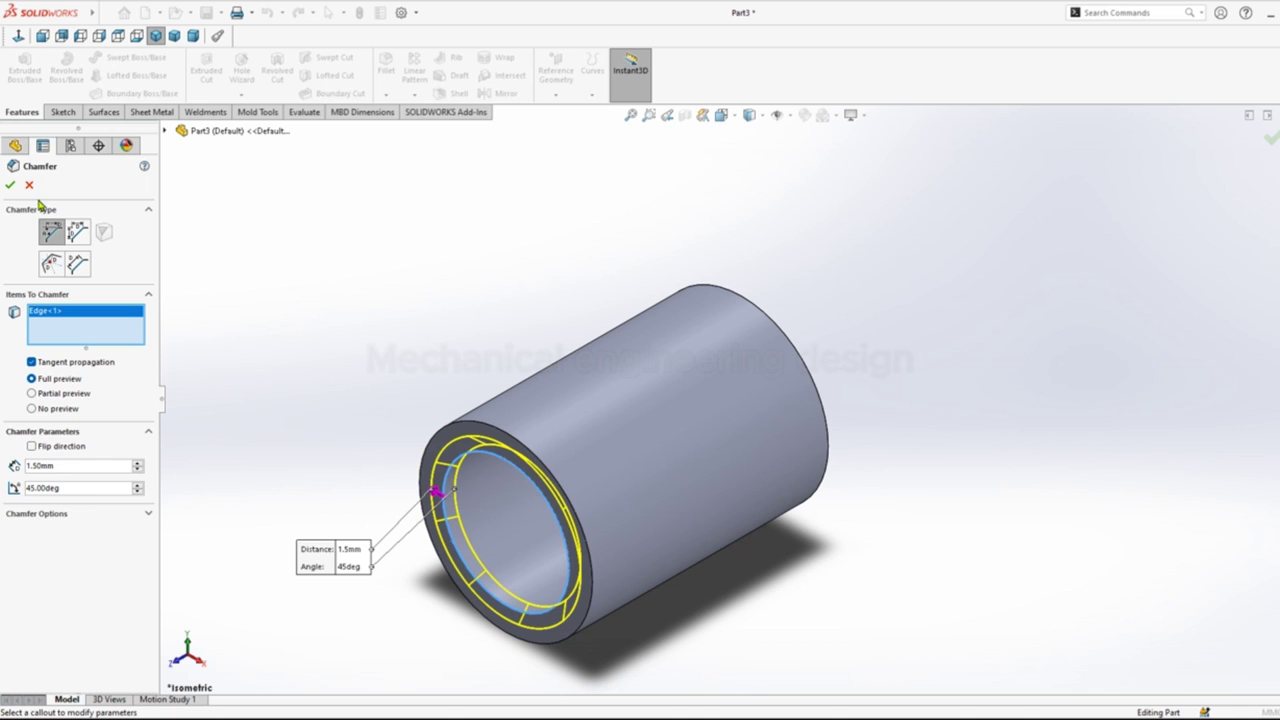
click(10, 186)
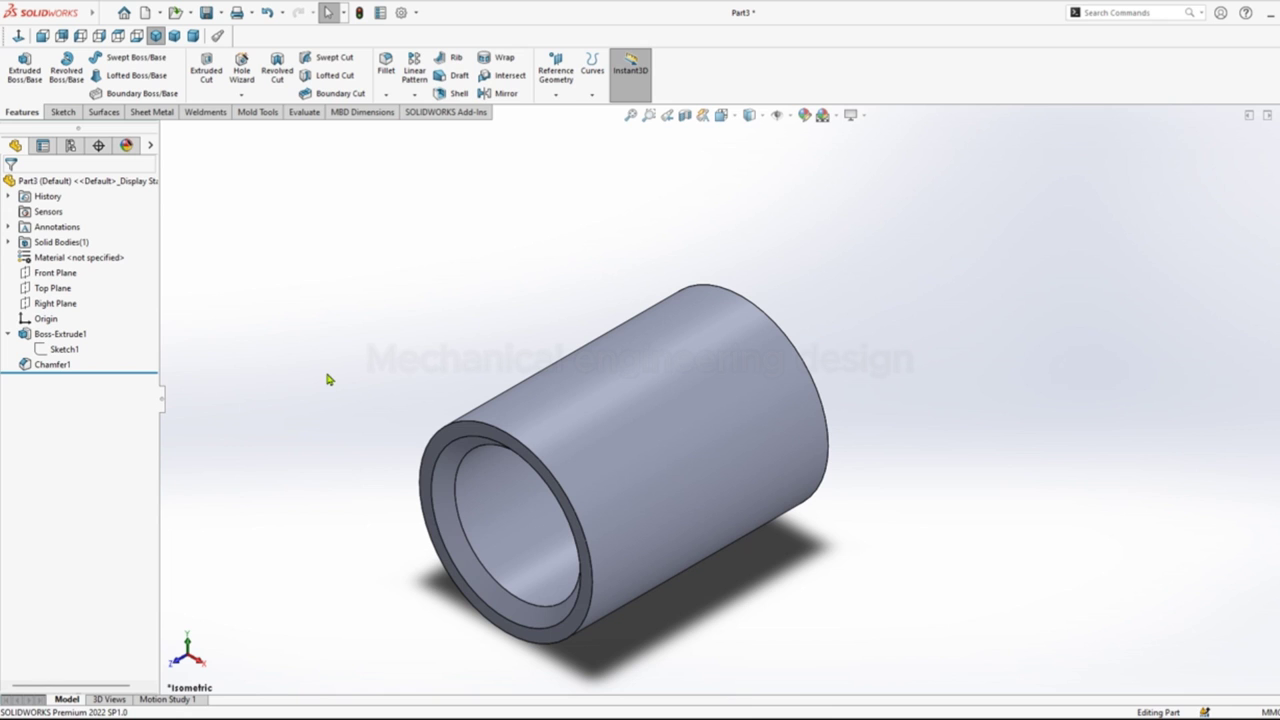
Step: Edit Chamfer1 to include the far-end inner bore edge as well
click(110, 364)
click(72, 338)
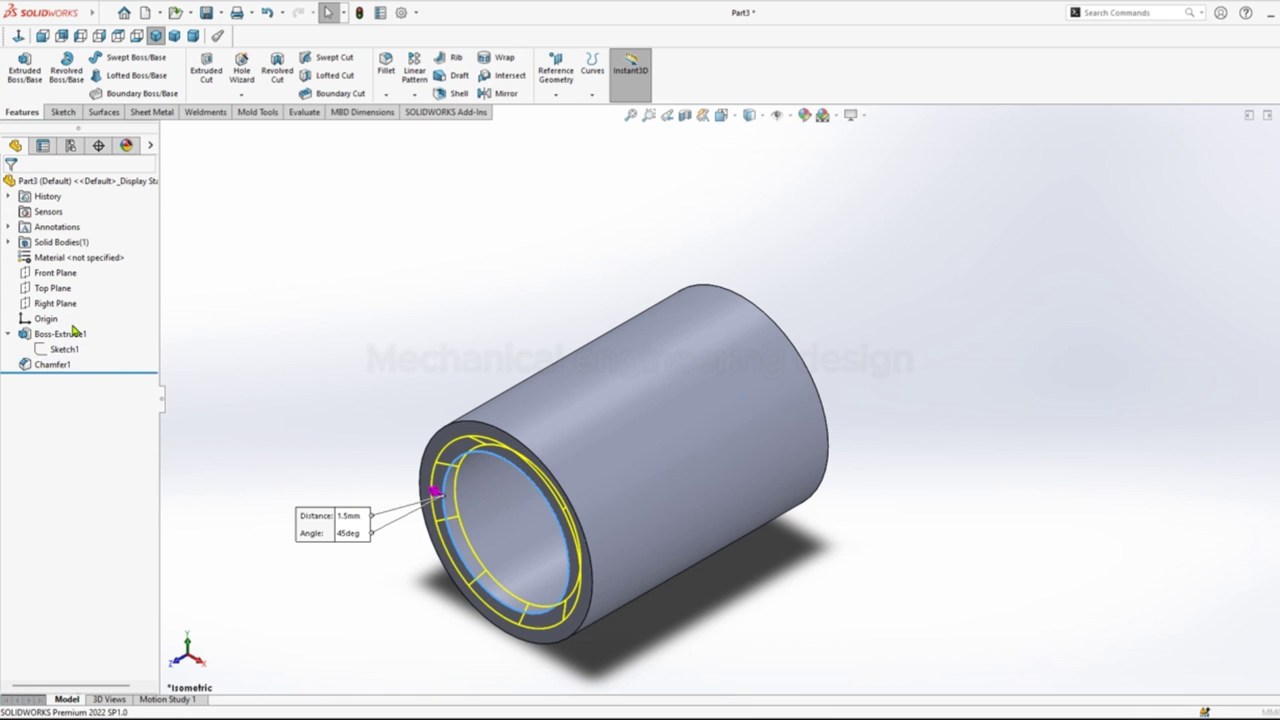
middle_drag(675, 249, 580, 366)
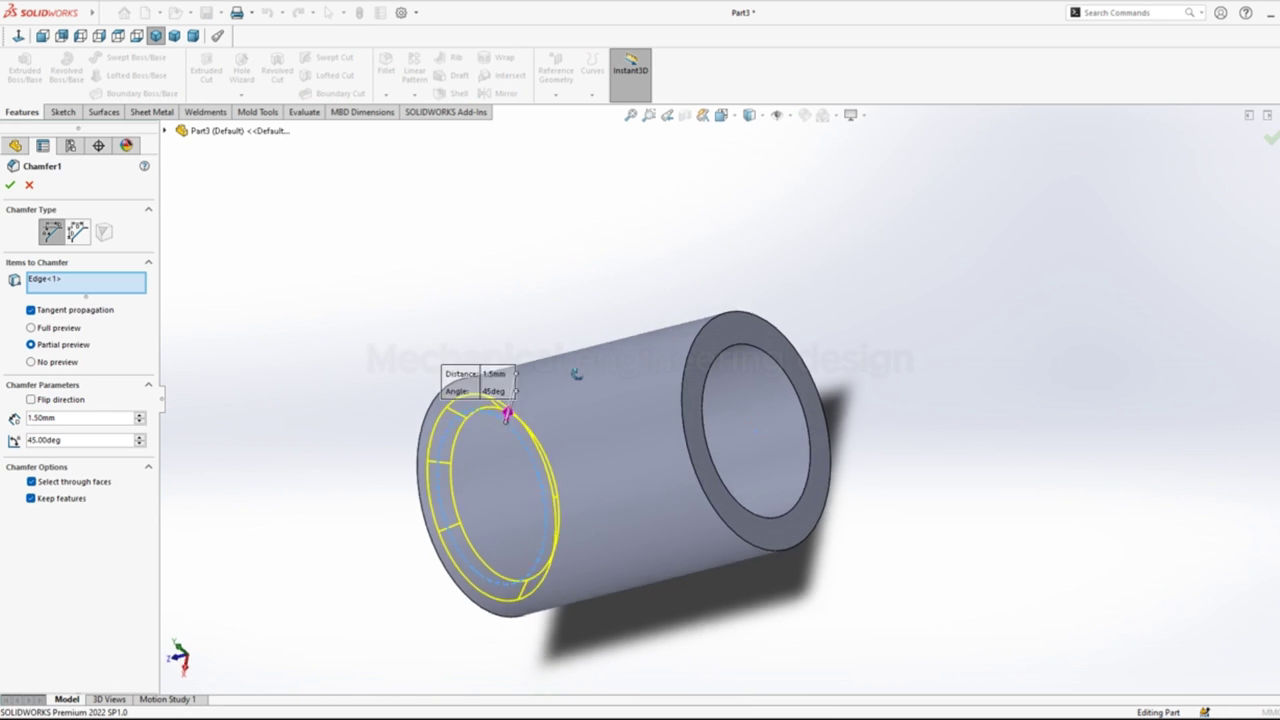
click(783, 373)
right_click(784, 296)
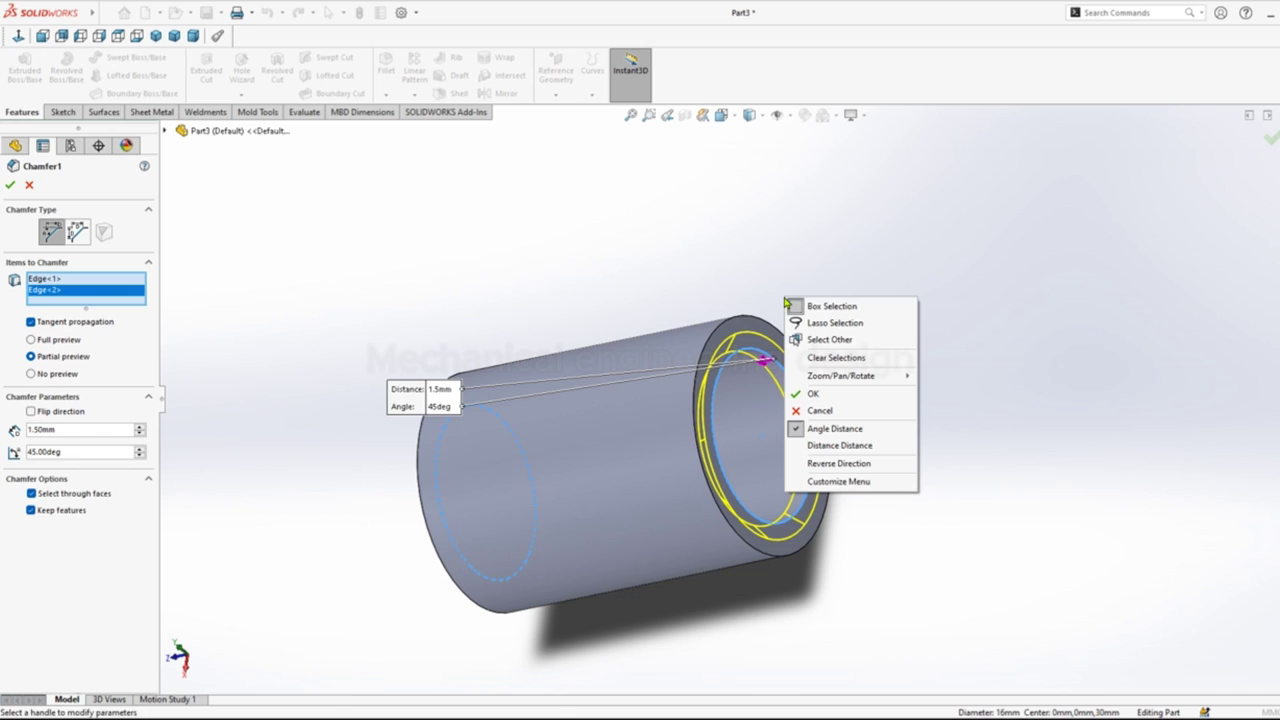
click(800, 391)
Step: Save the bushing in isometric view as Part3
click(156, 36)
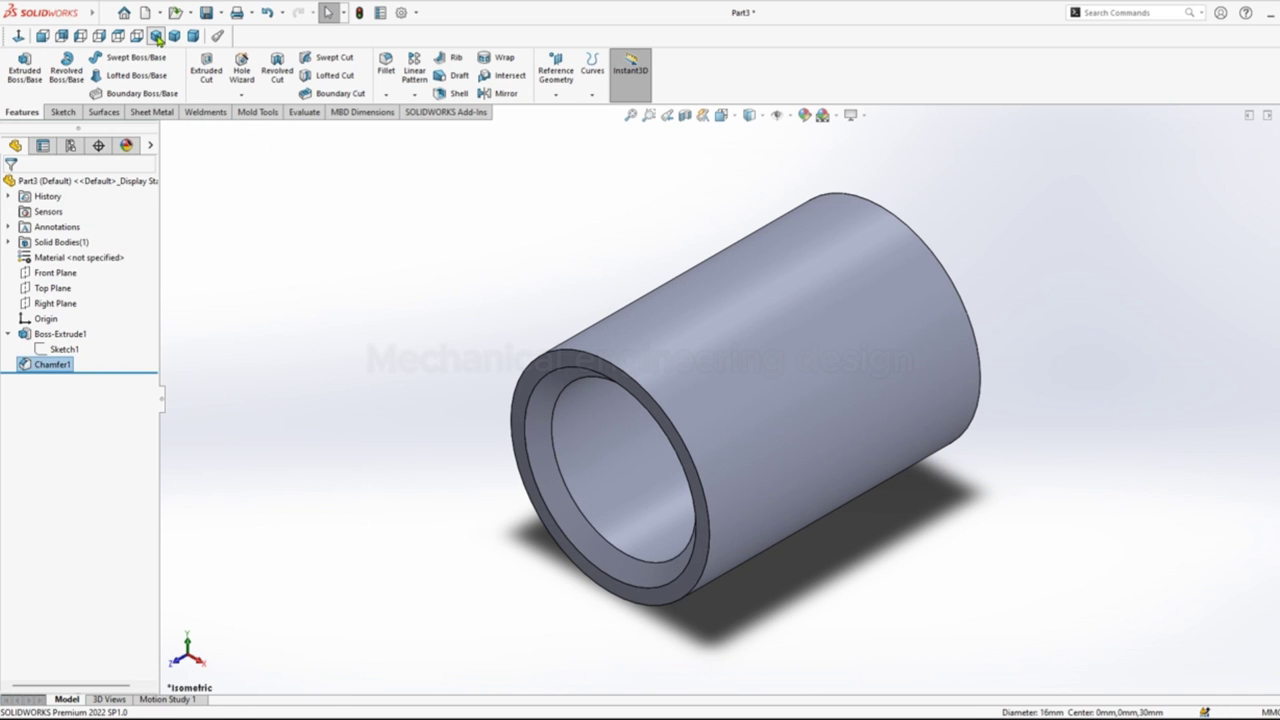
click(250, 13)
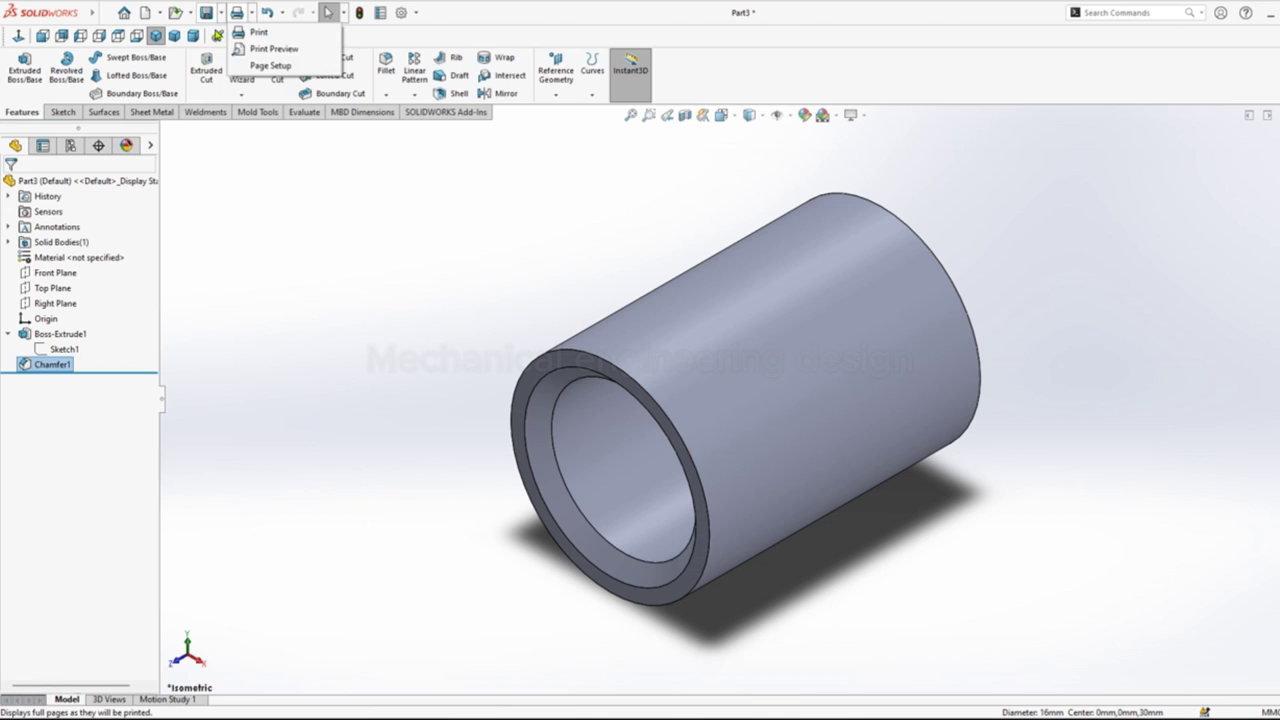
click(217, 13)
click(262, 47)
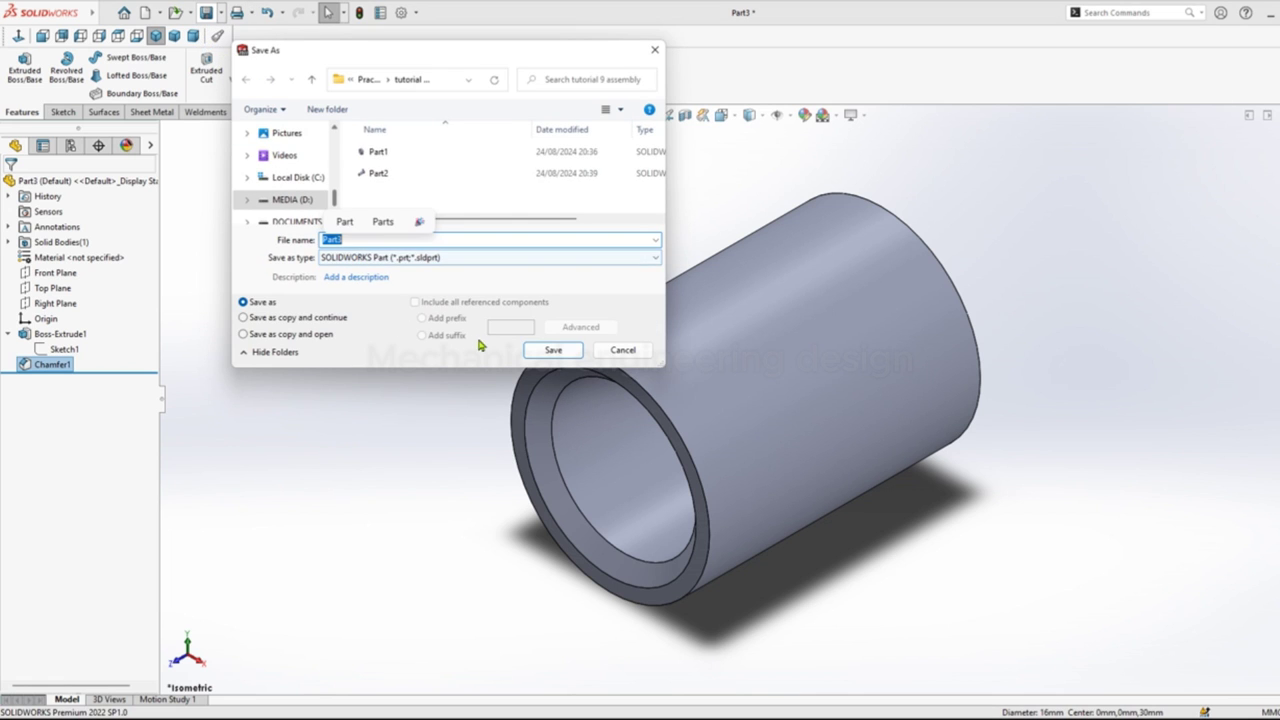
click(553, 350)
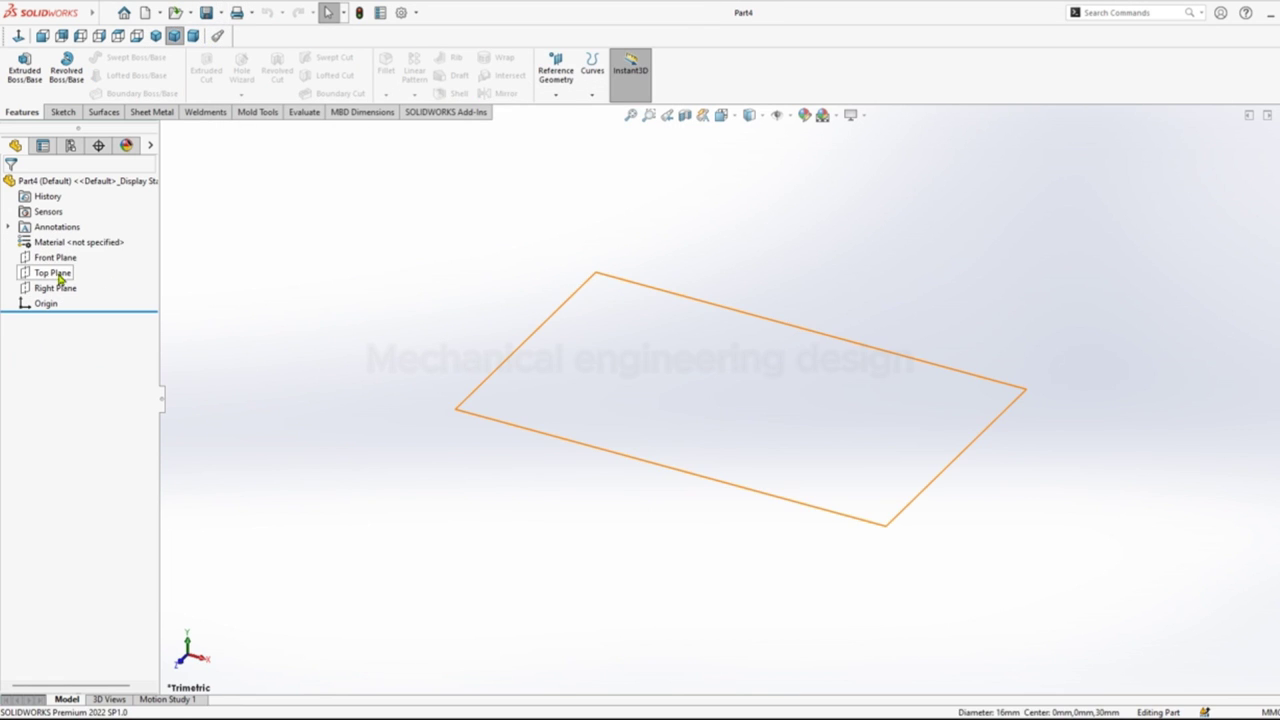
Step: Draw a center rectangle from the origin on the Top Plane
click(58, 276)
click(78, 252)
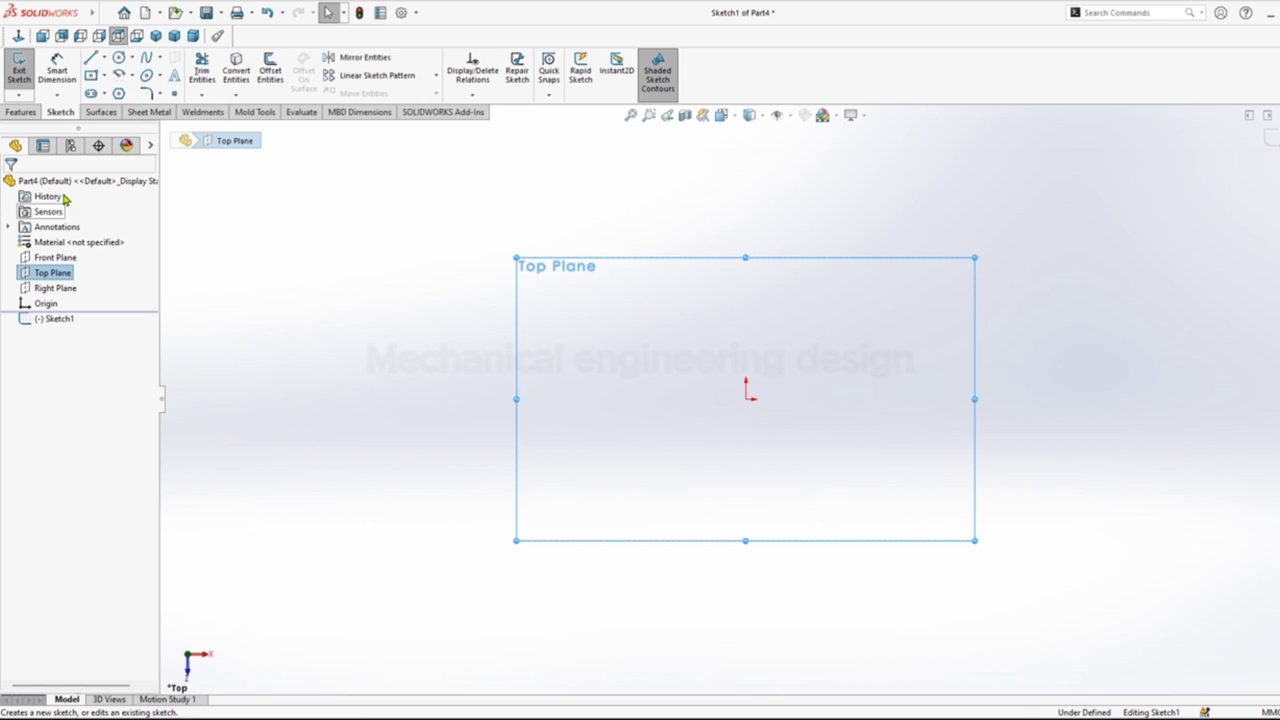
click(91, 75)
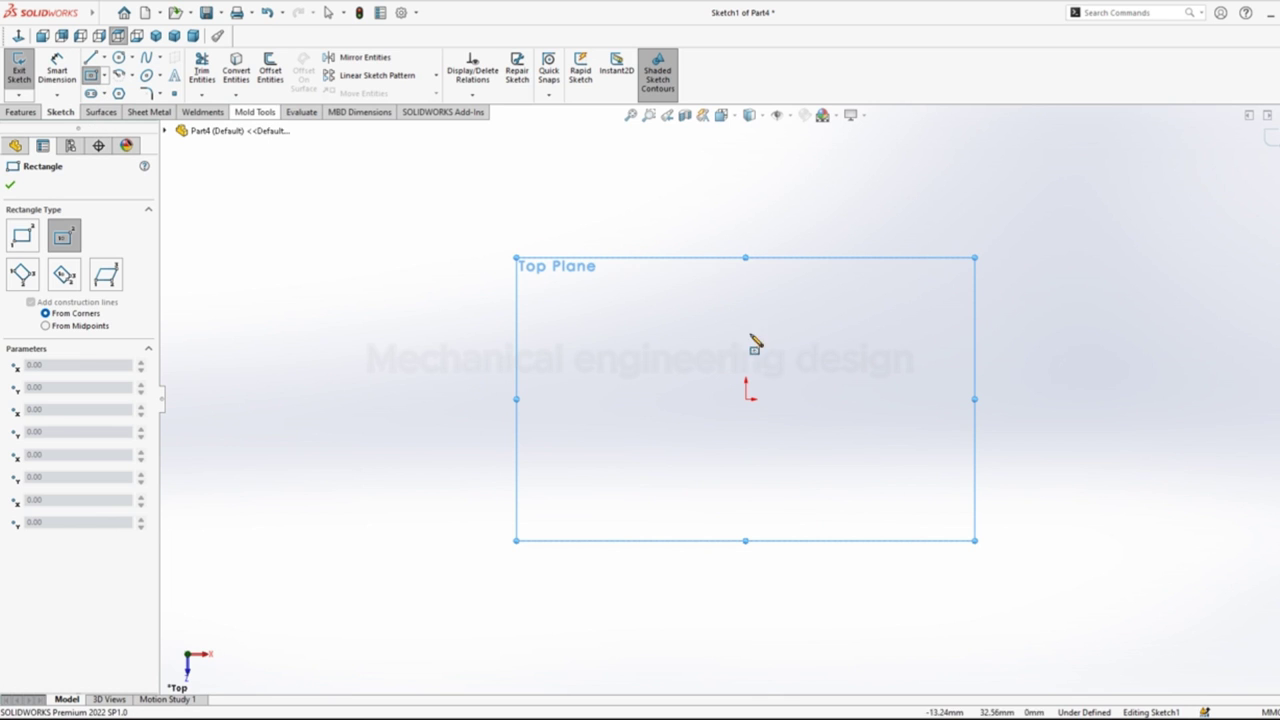
click(749, 401)
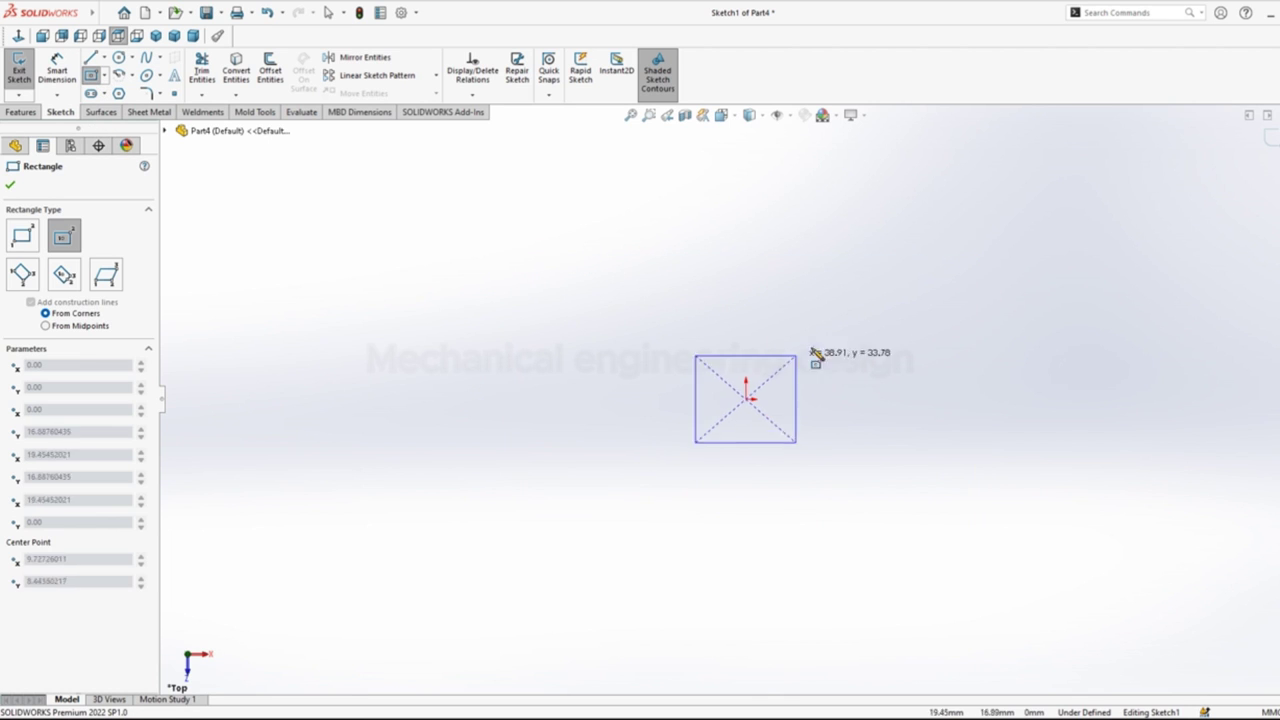
click(949, 311)
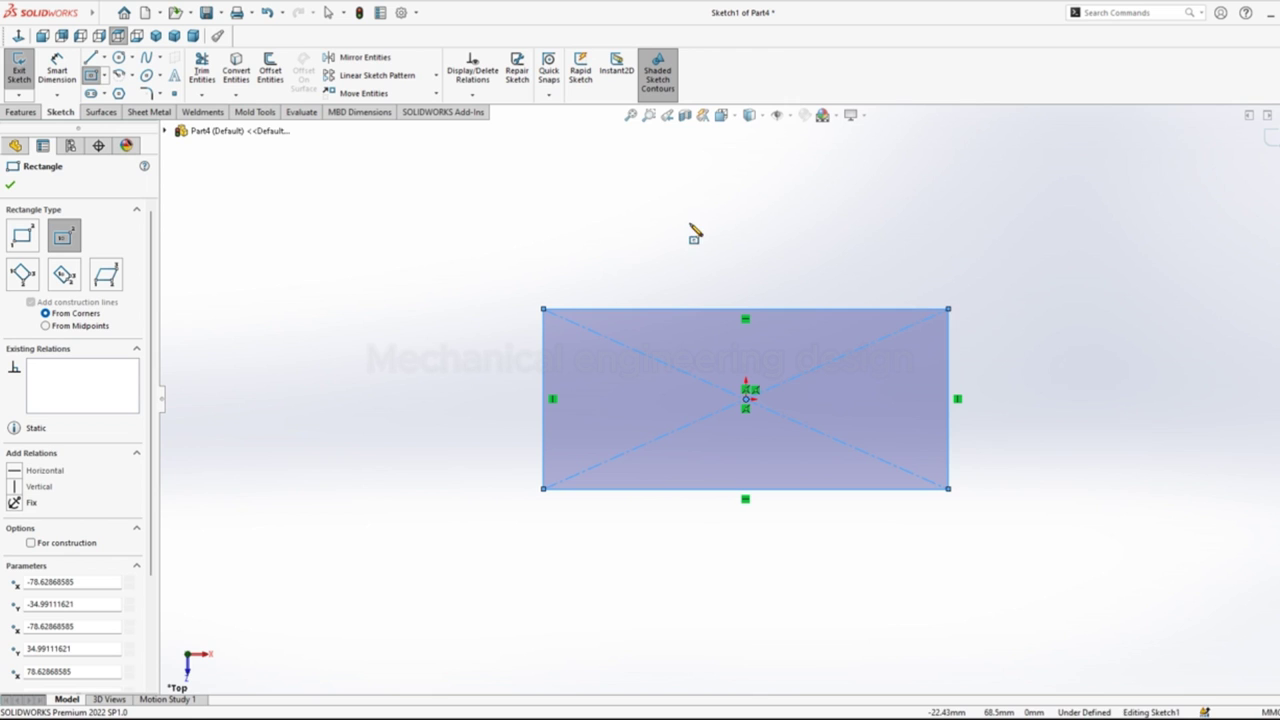
Step: Dimension the rectangle to 30 mm height and 80 mm width
right_drag(703, 243, 700, 190)
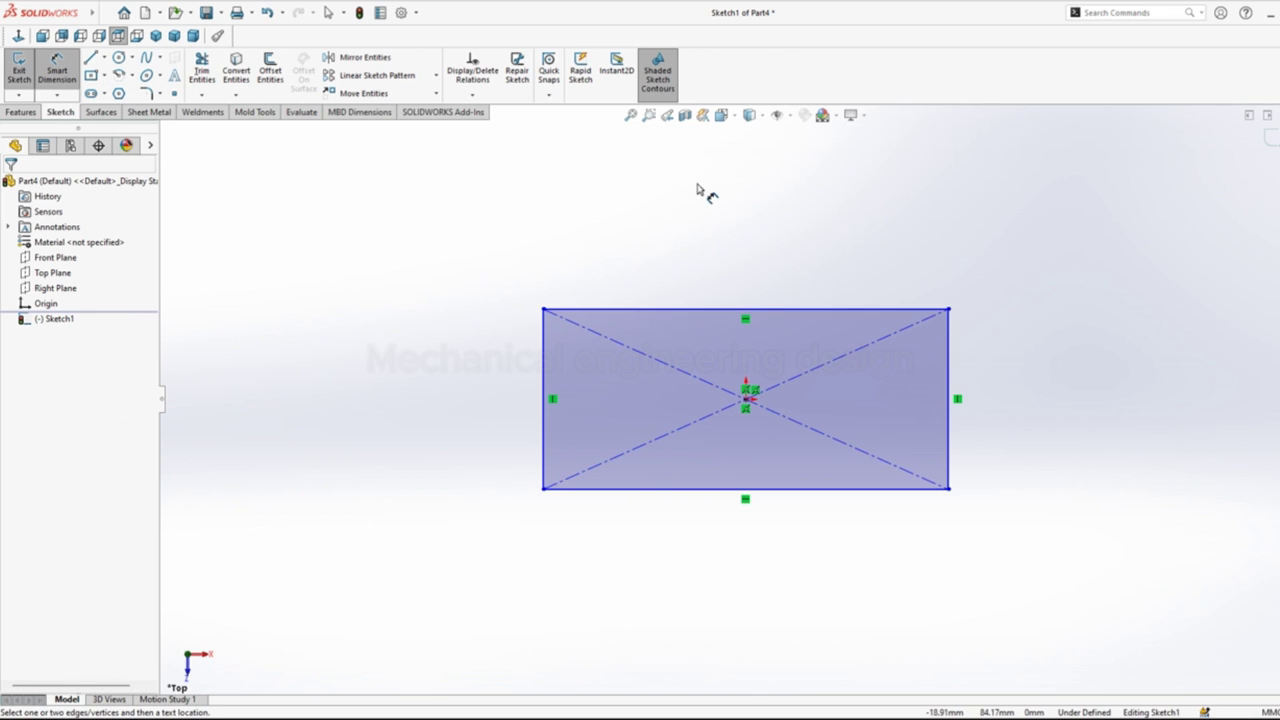
click(950, 382)
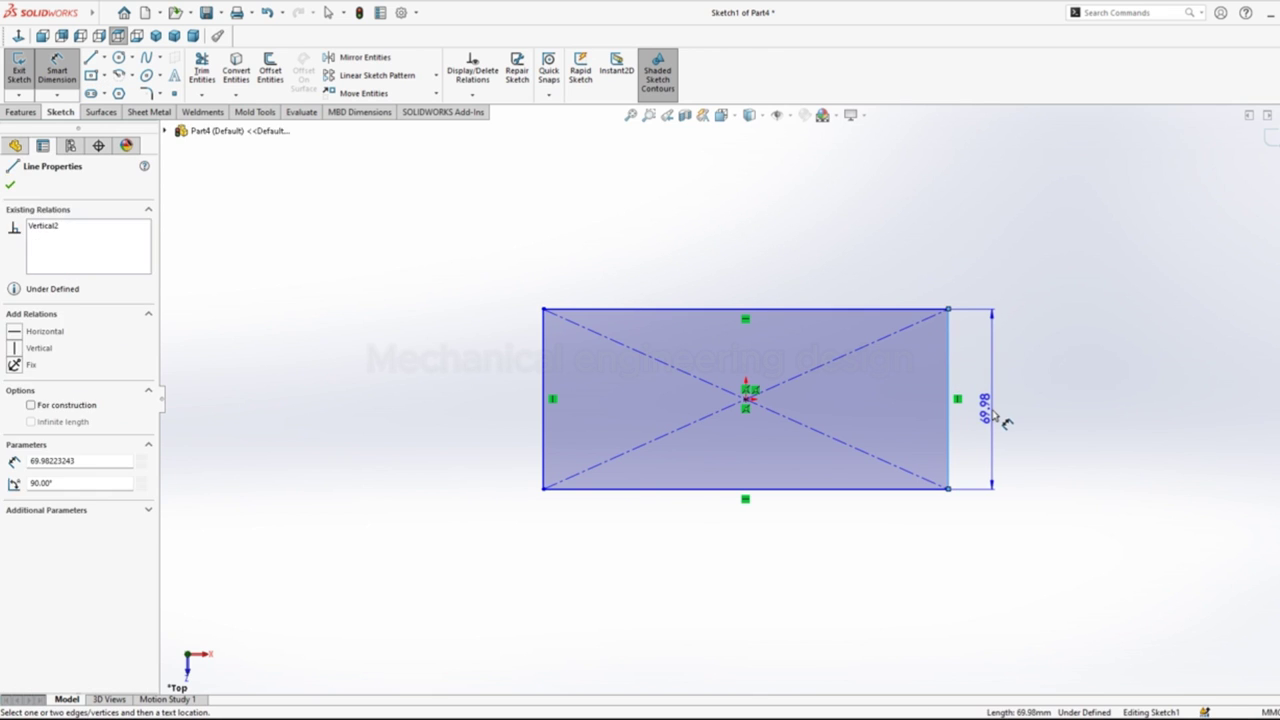
click(1005, 422)
text(30)
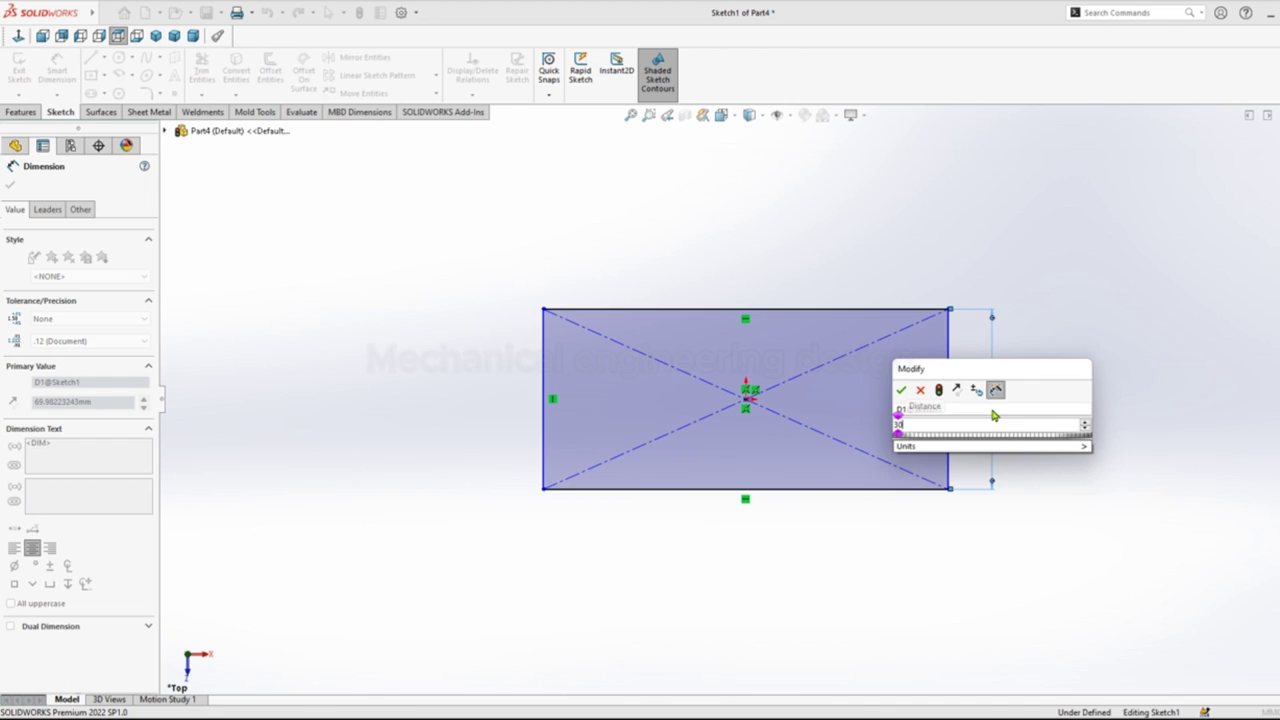
key(Return)
click(831, 489)
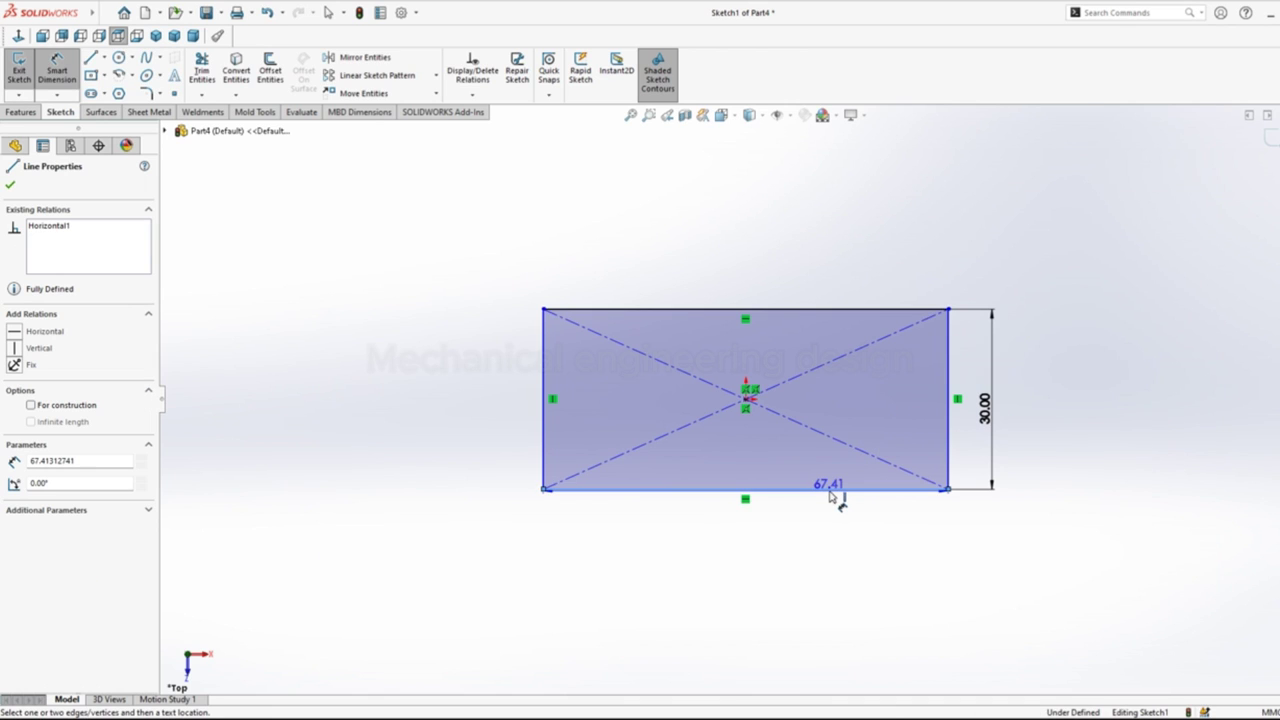
click(763, 550)
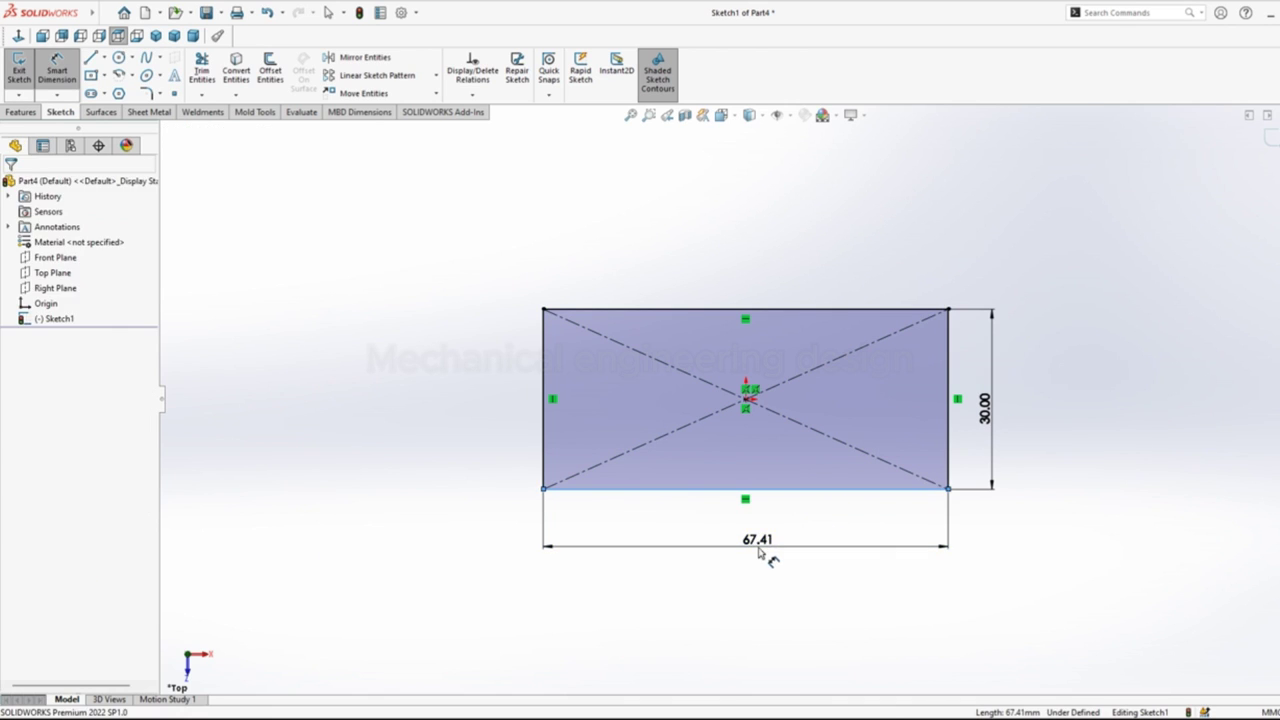
text(80)
key(Return)
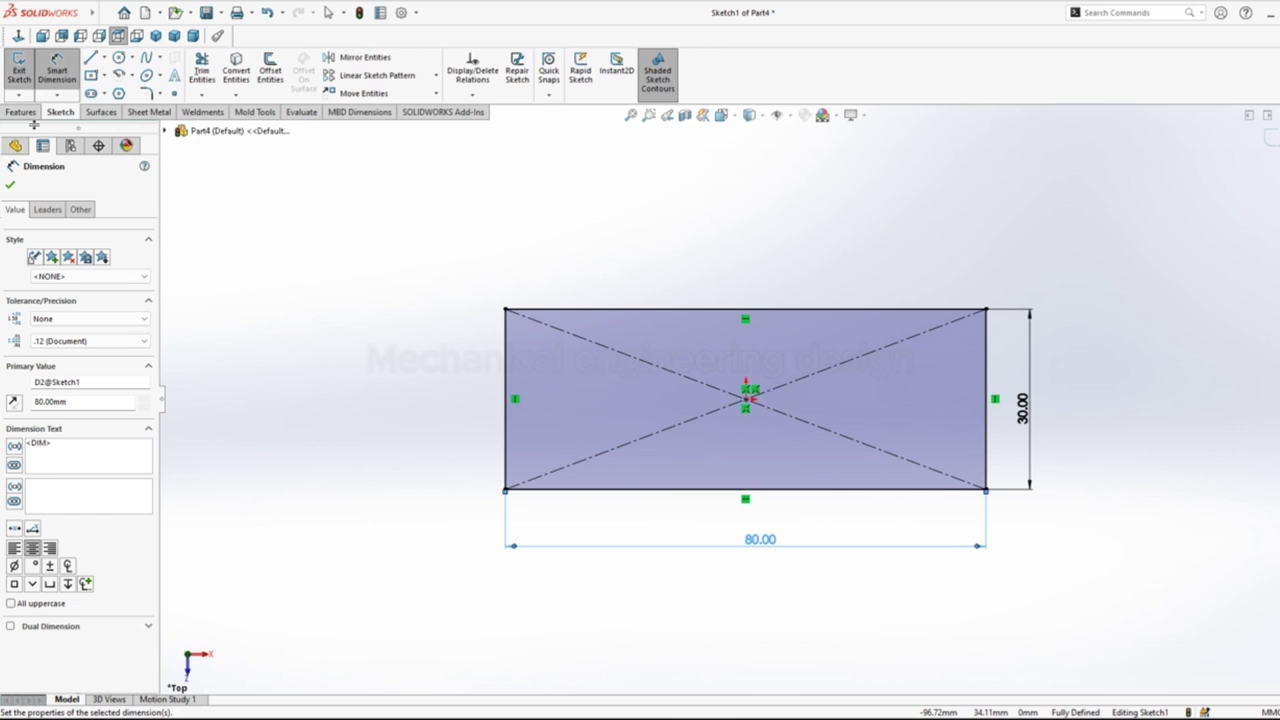
click(20, 116)
Step: Extrude the 80 × 30 mm rectangle Blind 5 mm as Boss-Extrude1
click(26, 72)
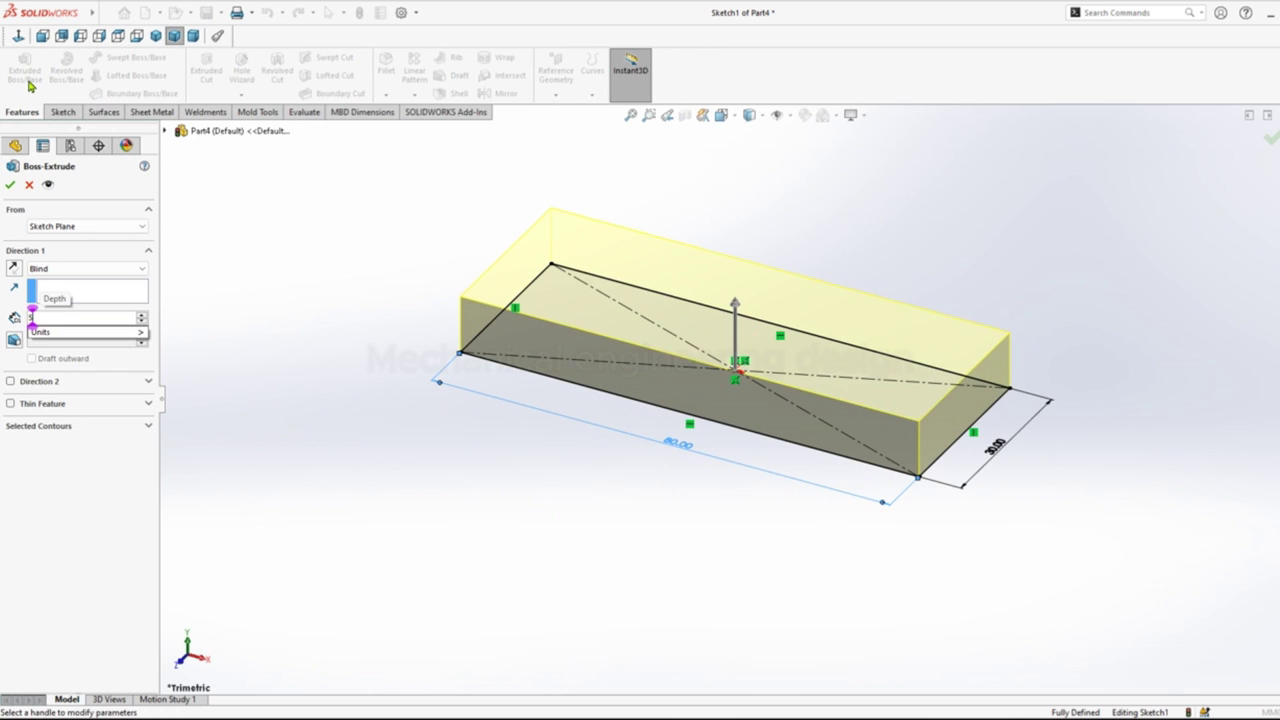
click(11, 185)
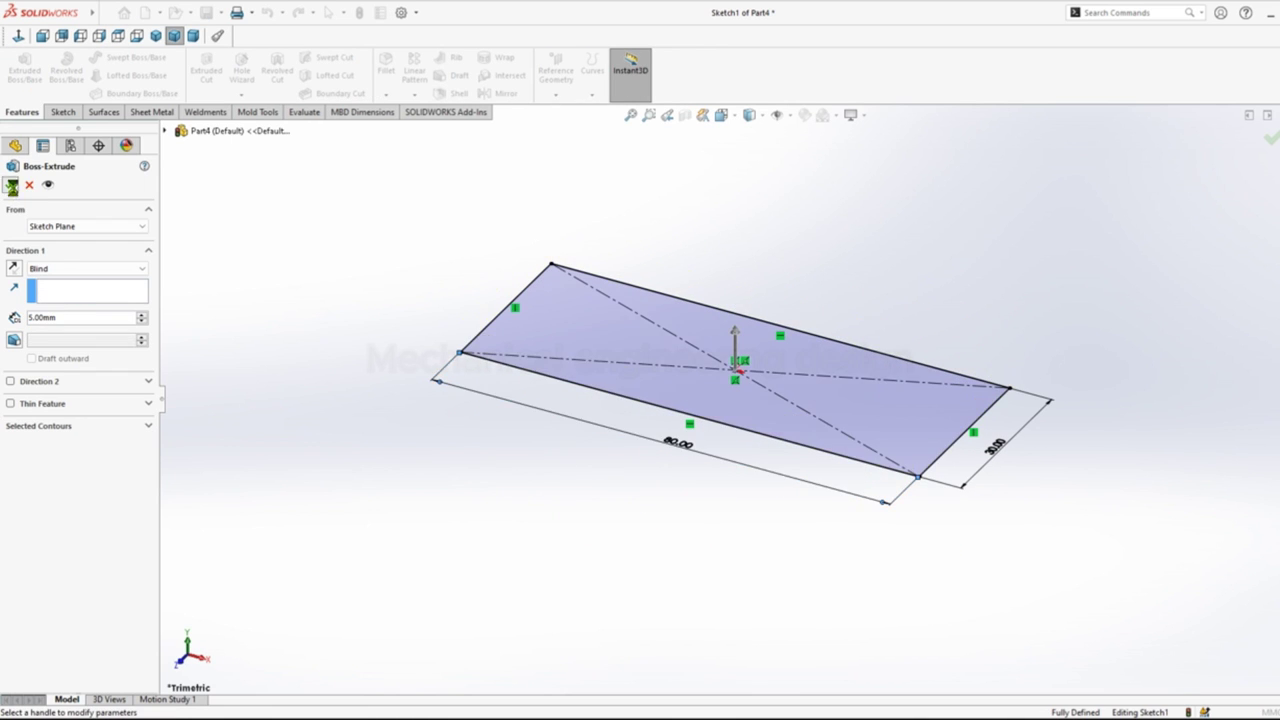
click(278, 309)
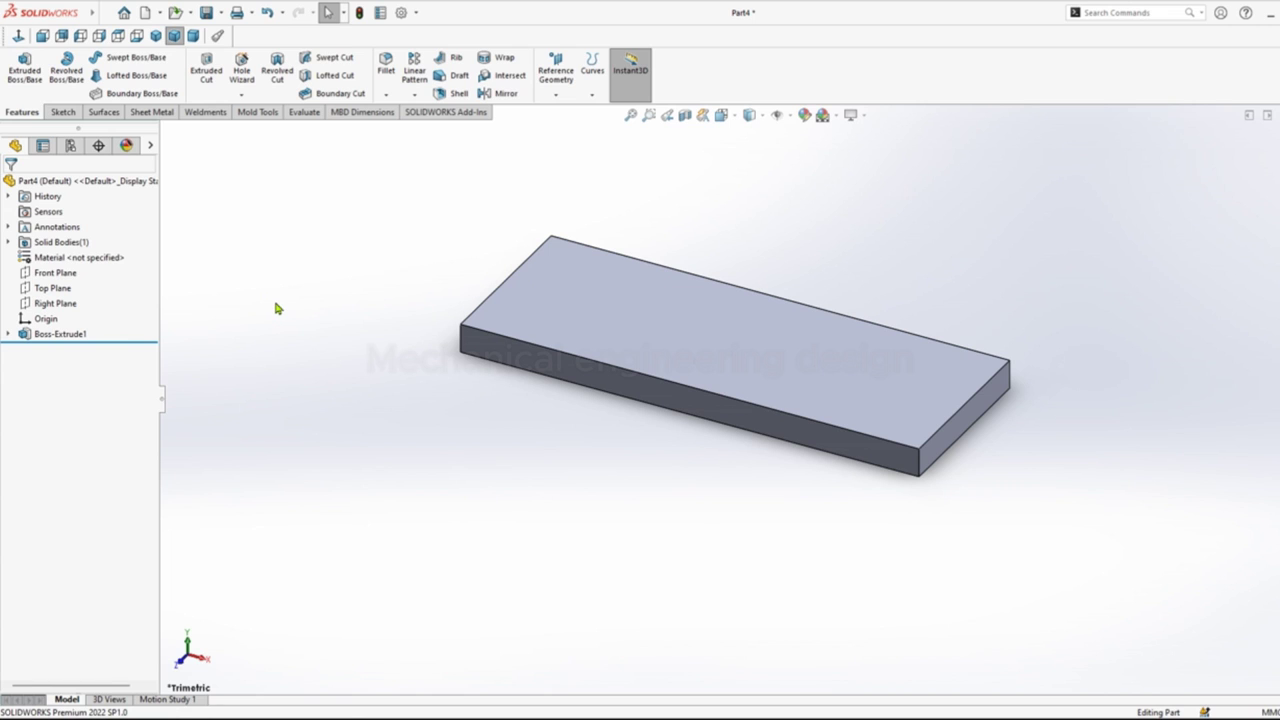
Step: Chamfer the front-right and front-left vertical plate edges 5 mm at 45°
click(386, 95)
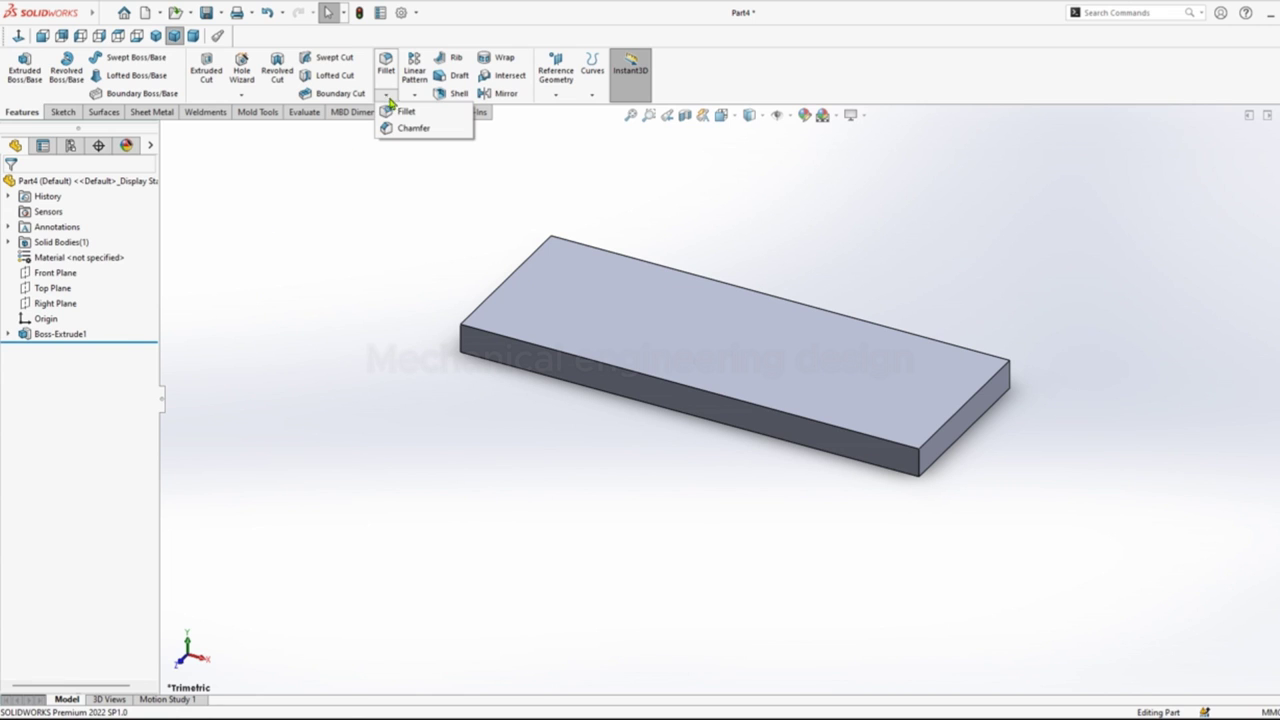
click(409, 129)
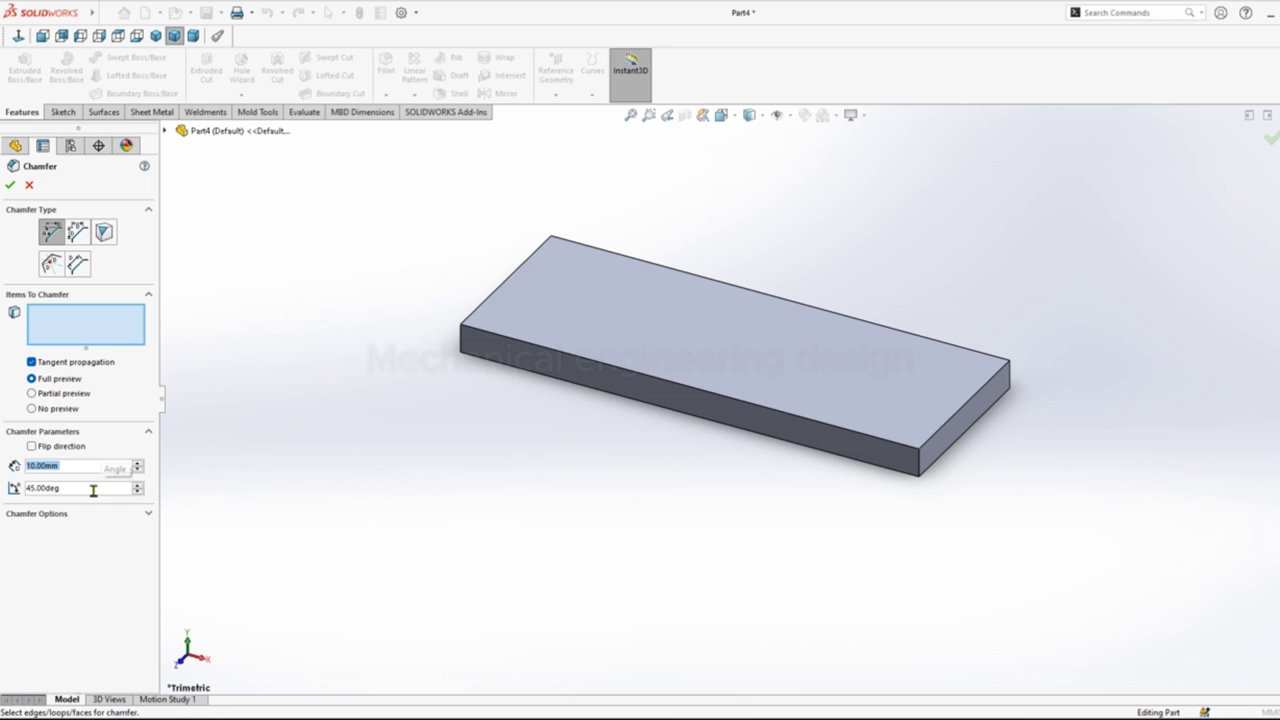
text(5)
key(Return)
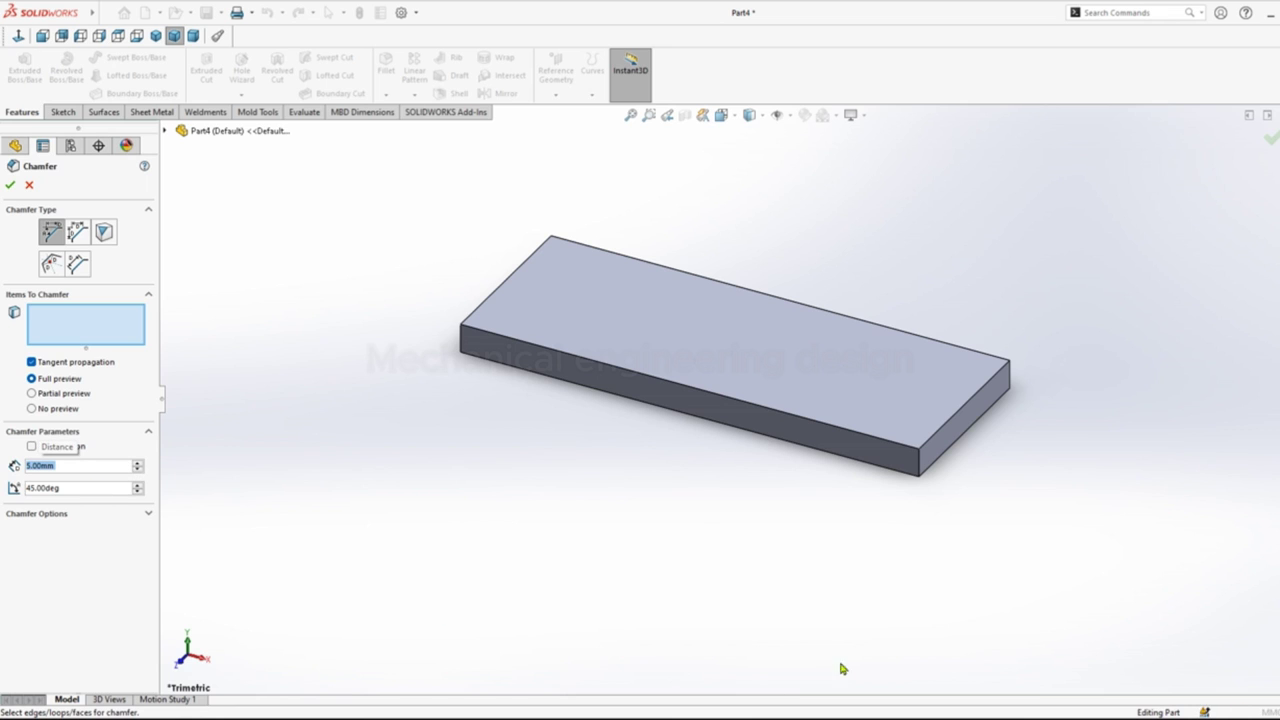
click(919, 462)
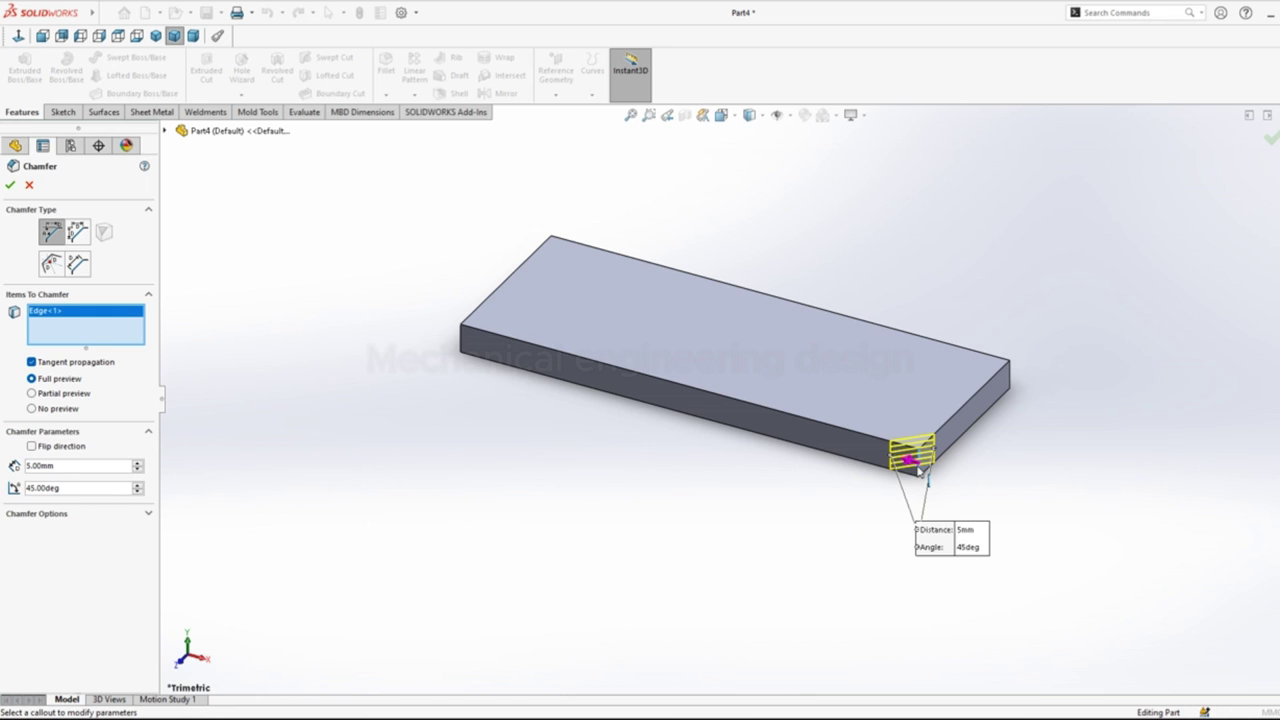
click(464, 338)
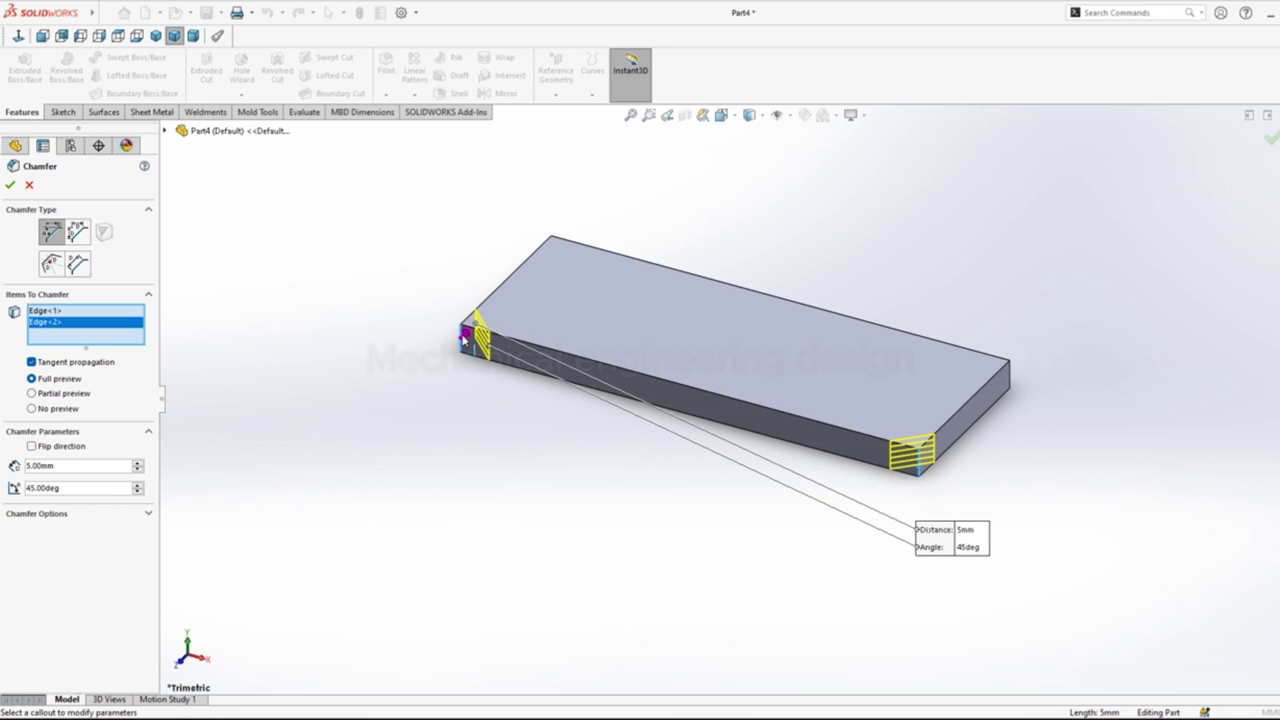
click(10, 185)
Step: Sketch a 5 mm wide corner rectangle along the top face's back edge
click(678, 292)
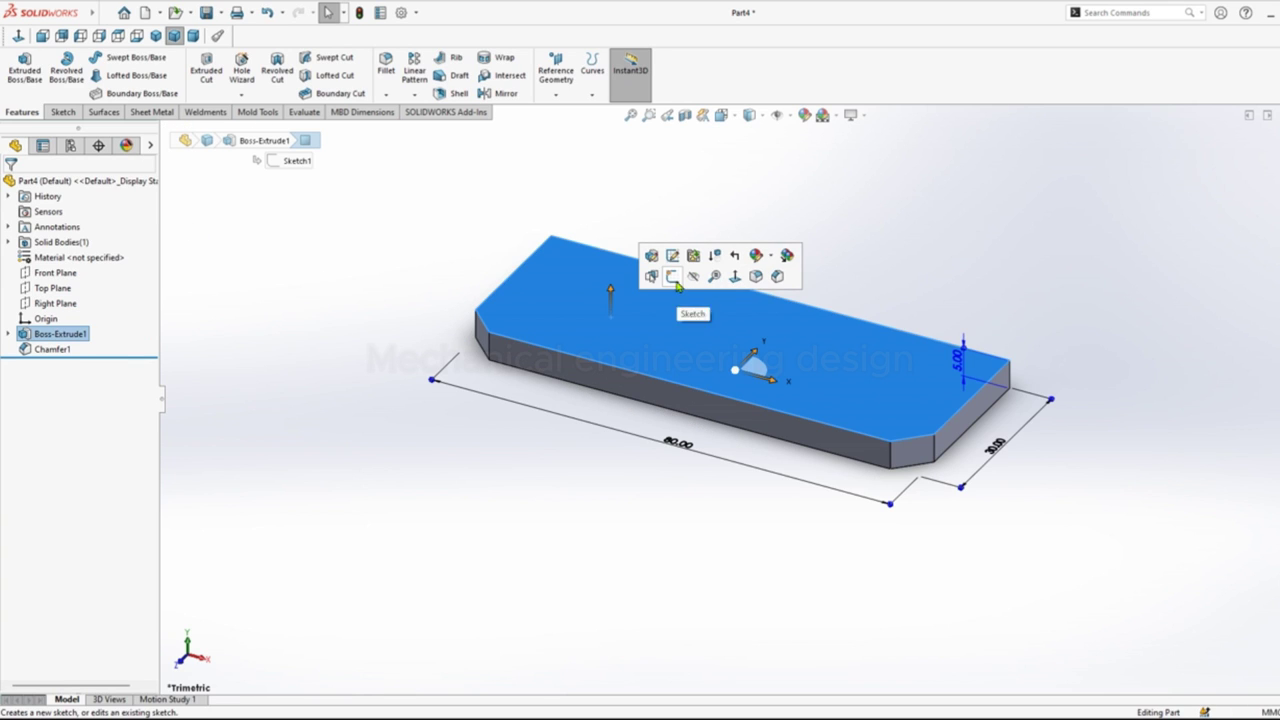
click(673, 277)
right_drag(500, 218, 500, 217)
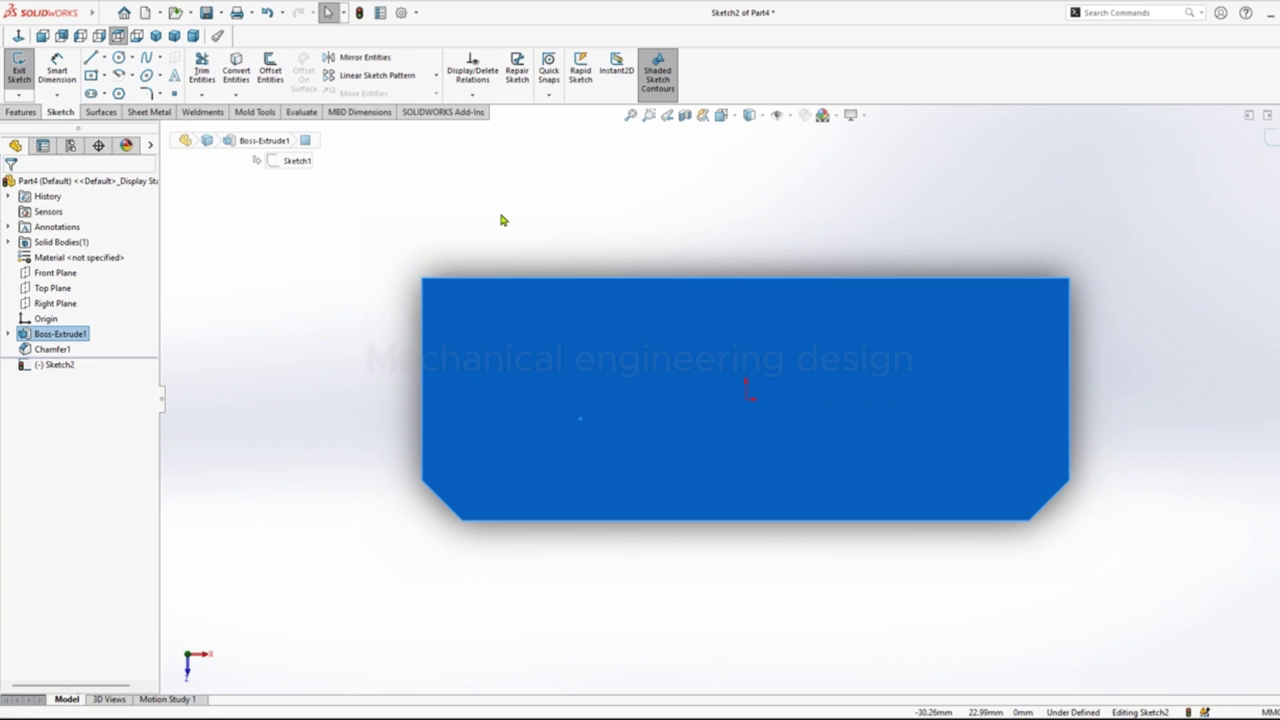
click(104, 75)
click(120, 92)
click(422, 280)
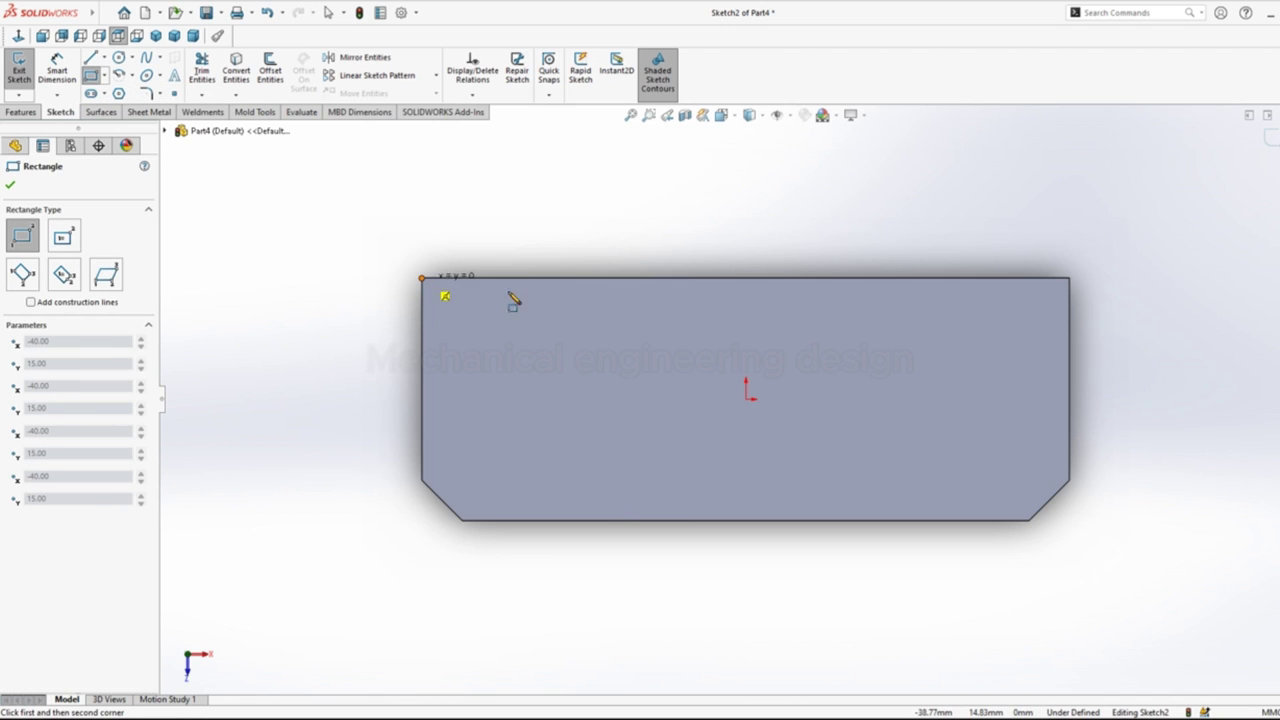
click(1070, 314)
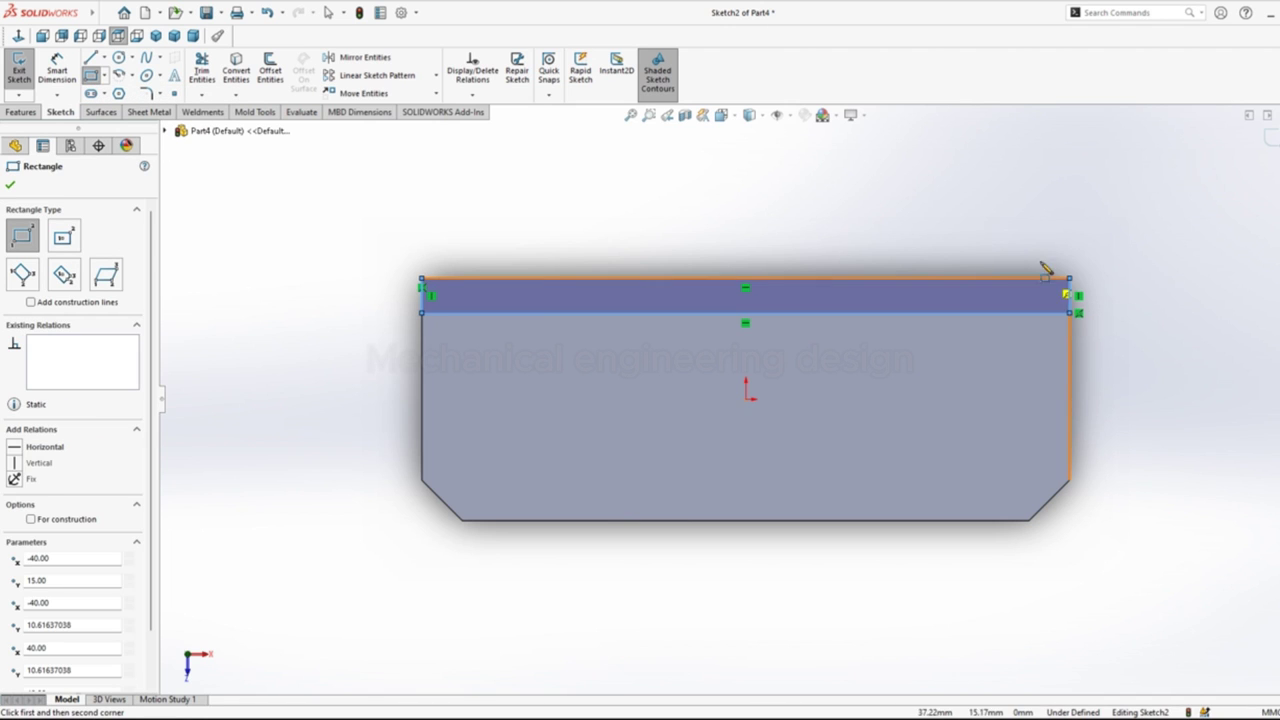
right_drag(1007, 212, 1075, 275)
click(1068, 297)
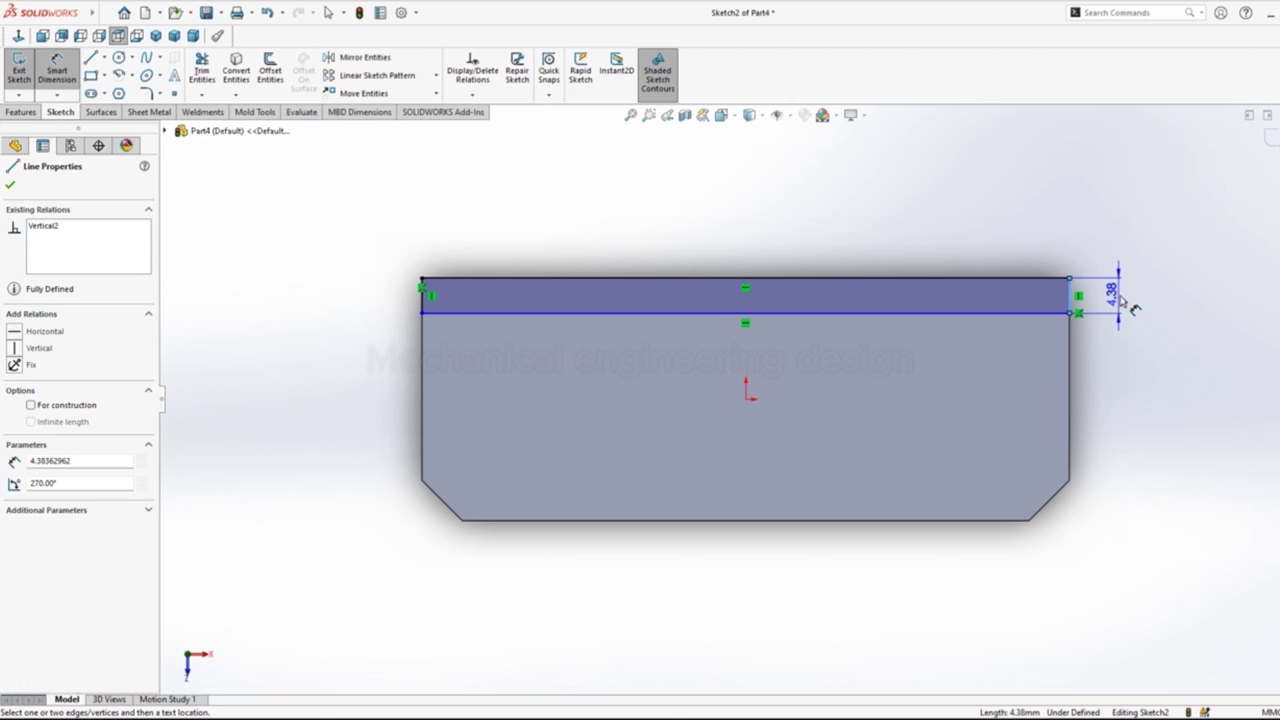
click(1125, 300)
text(5)
key(Return)
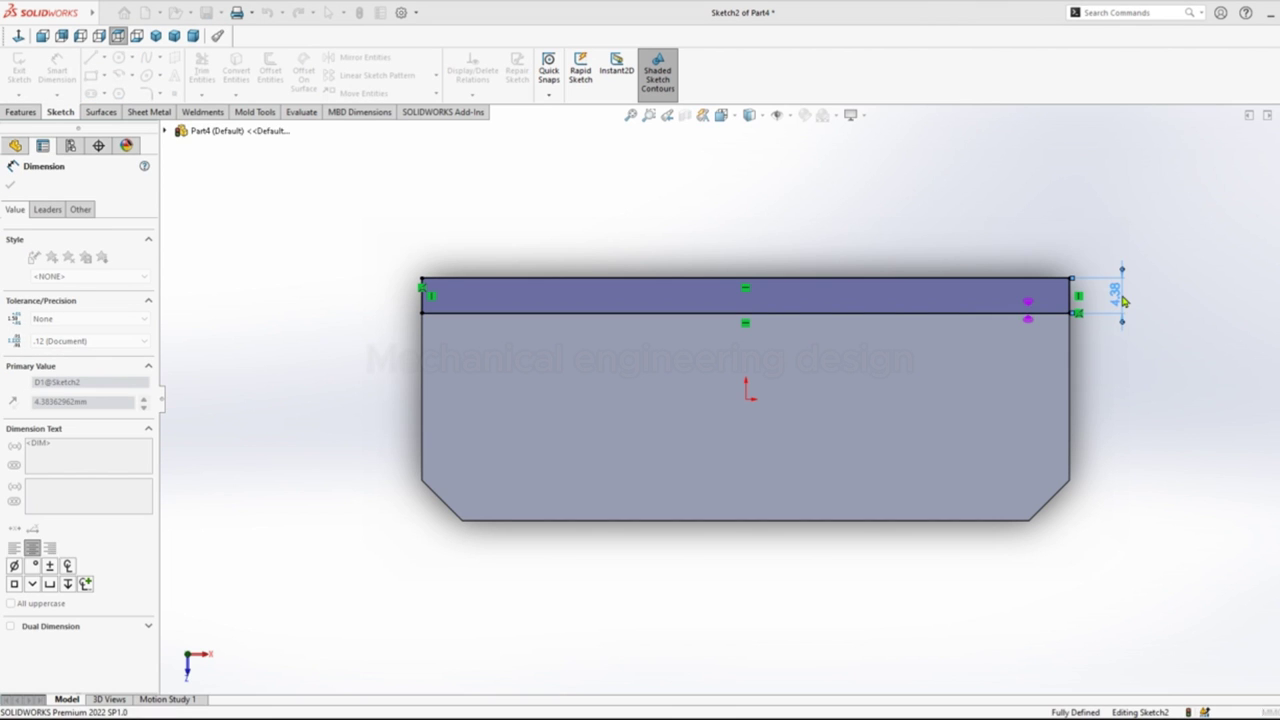
Step: Extrude the strip 40 mm upward into a wall and sketch on its front face
click(20, 112)
click(24, 70)
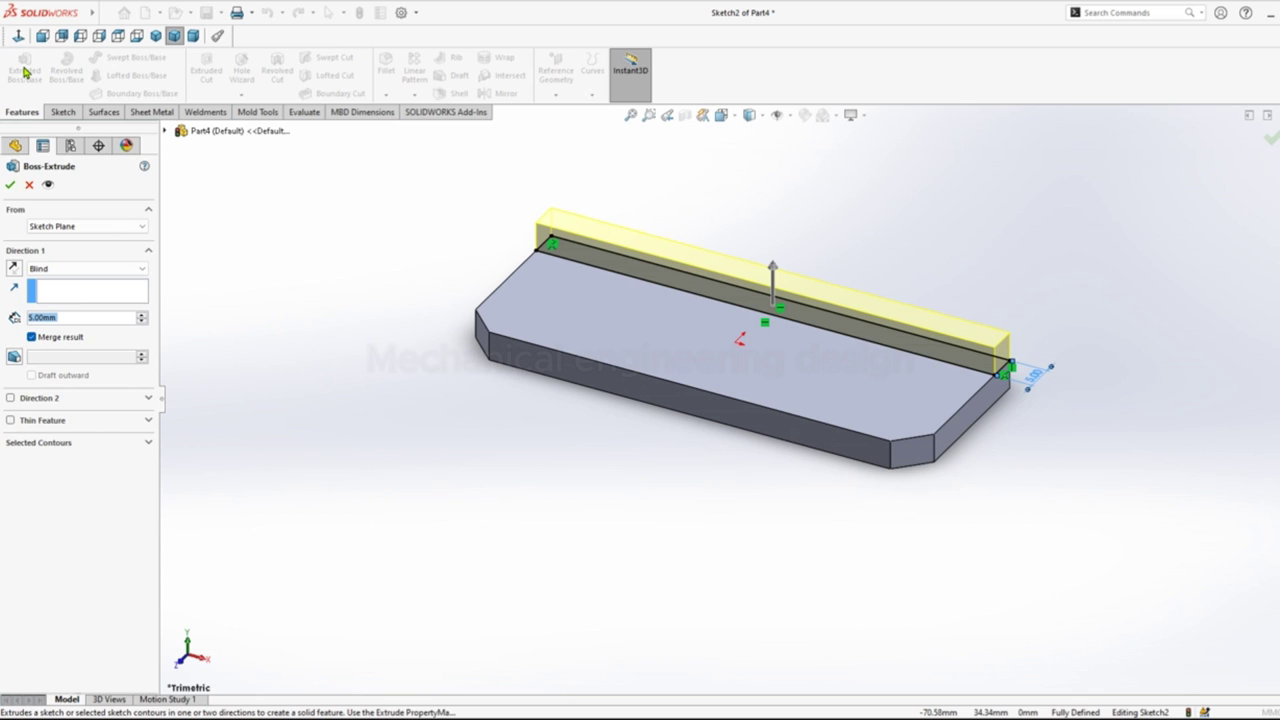
text(4)
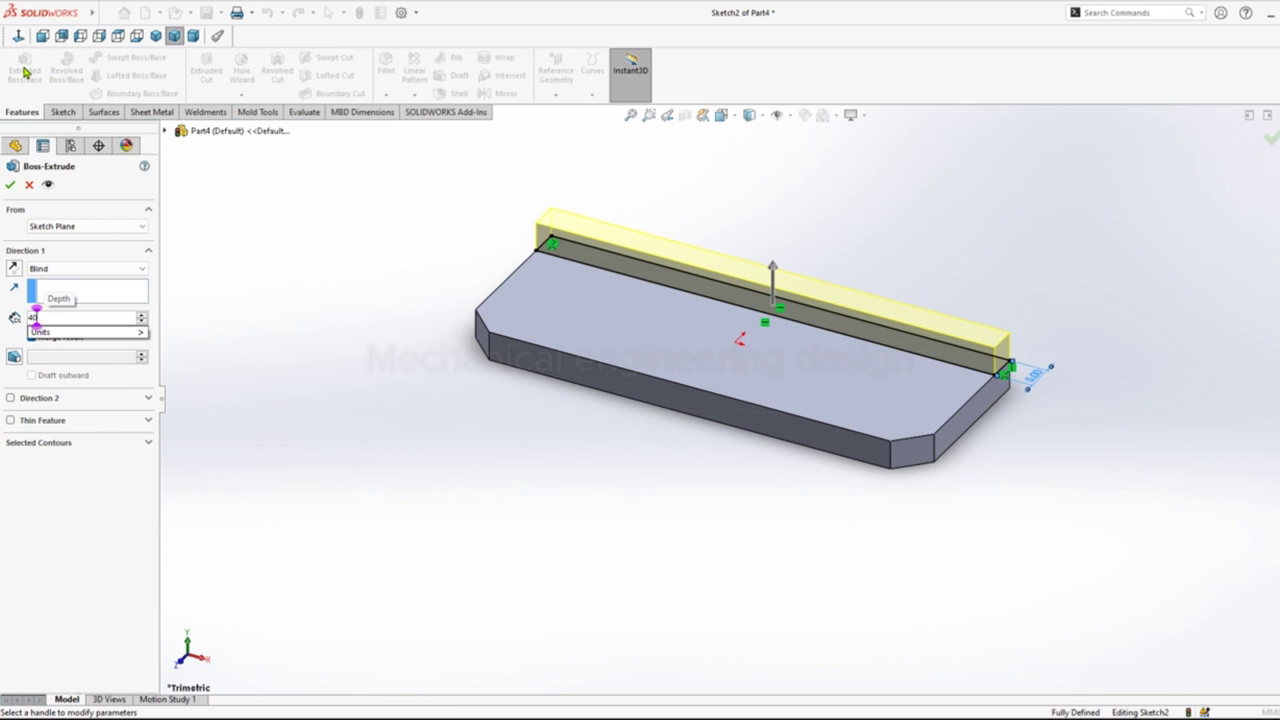
text(0)
key(Return)
click(10, 185)
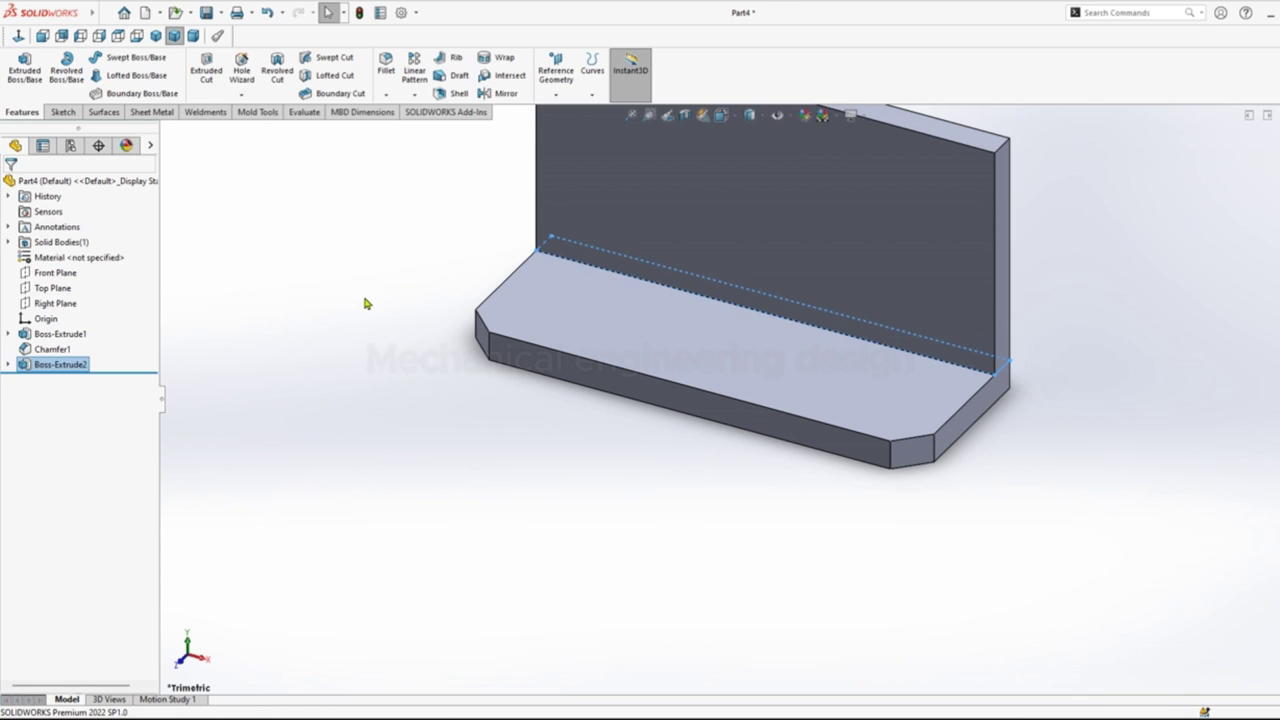
middle_drag(366, 303, 423, 371)
click(684, 276)
click(737, 232)
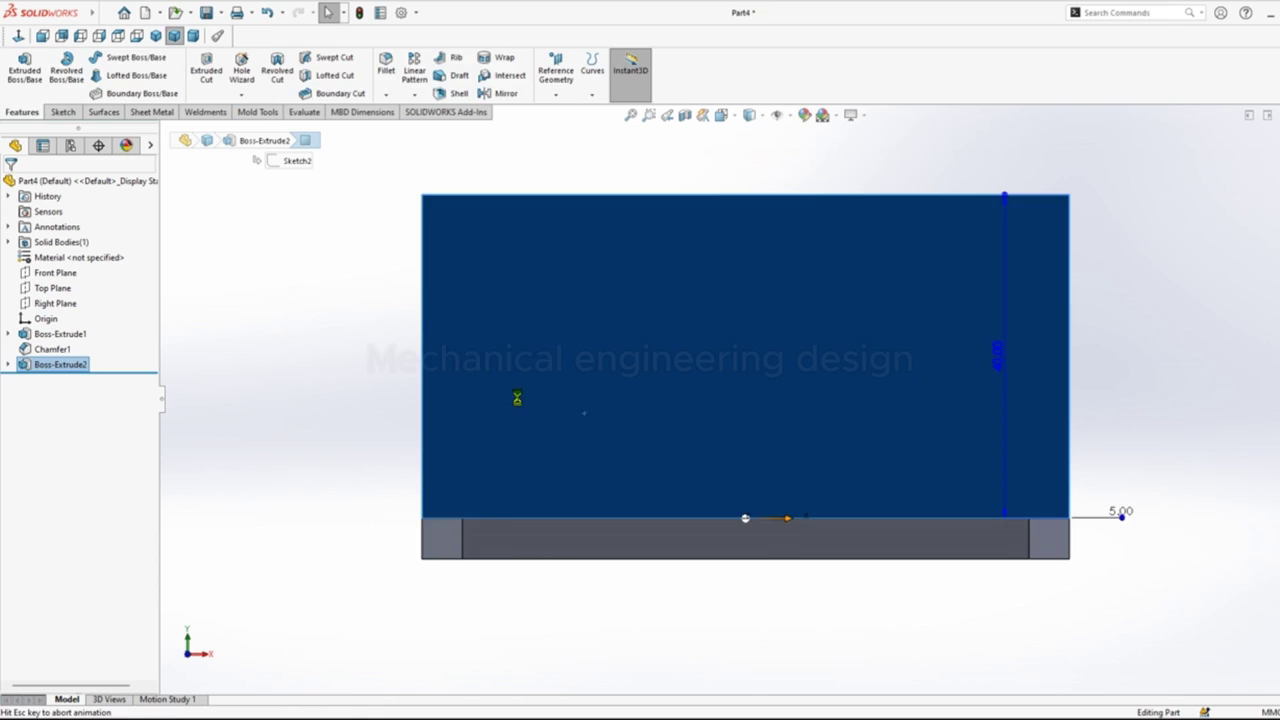
Step: Draw a closed line triangle at the wall's top-left corner
click(91, 60)
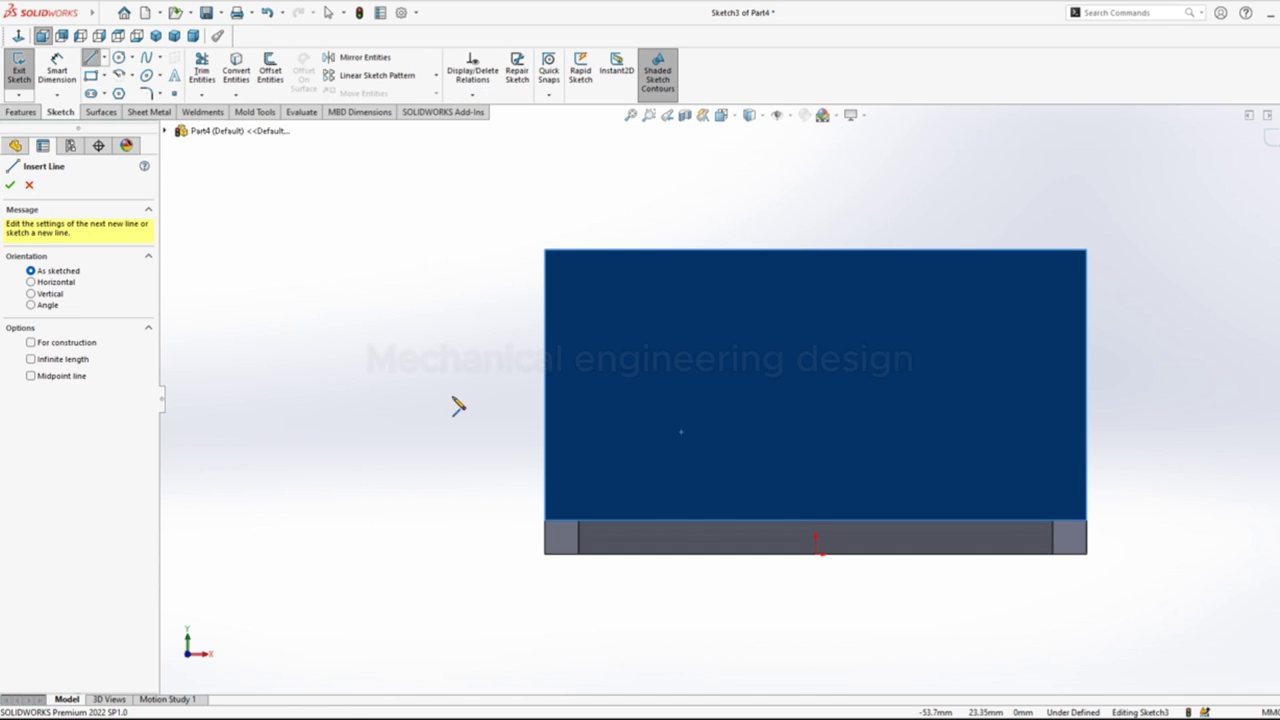
click(546, 461)
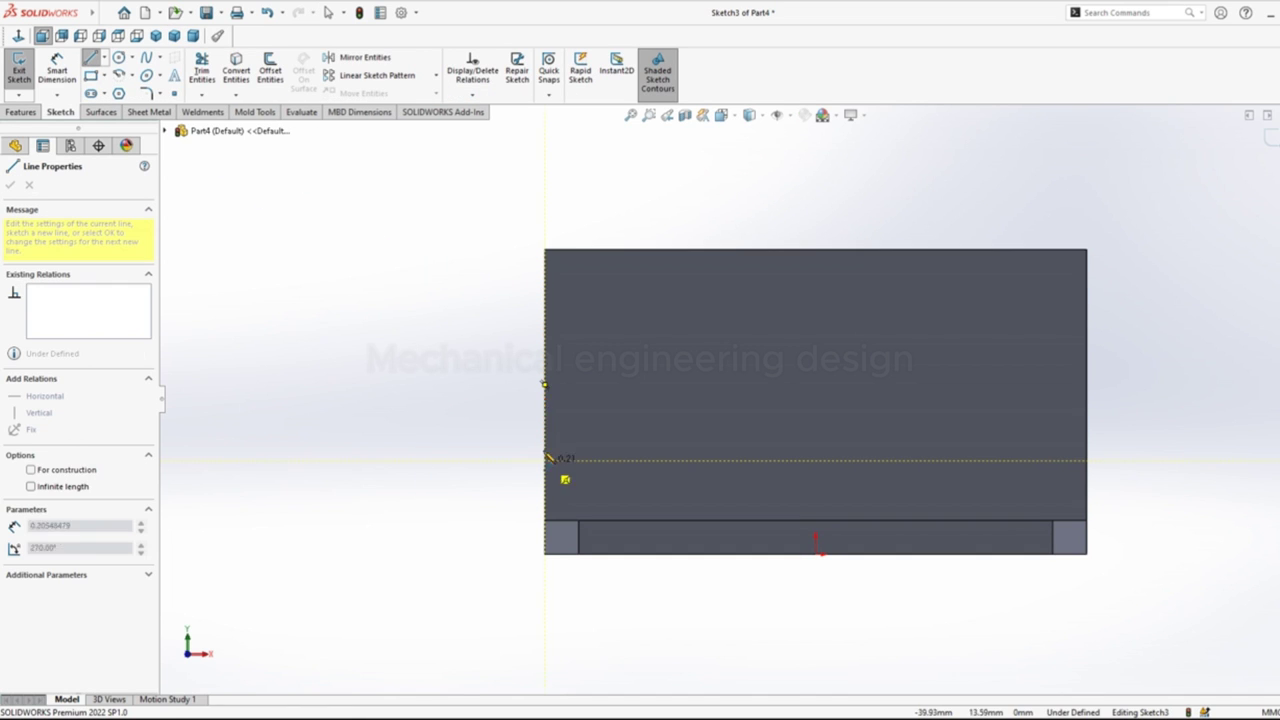
click(546, 251)
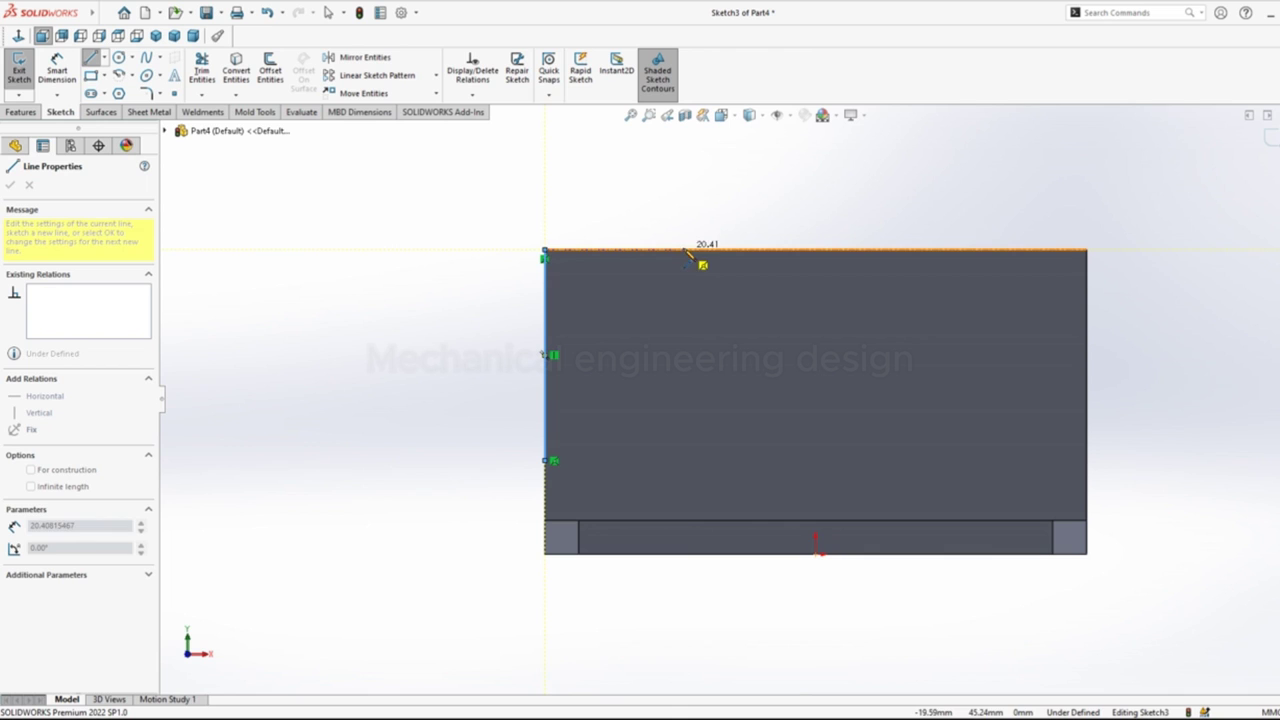
click(688, 251)
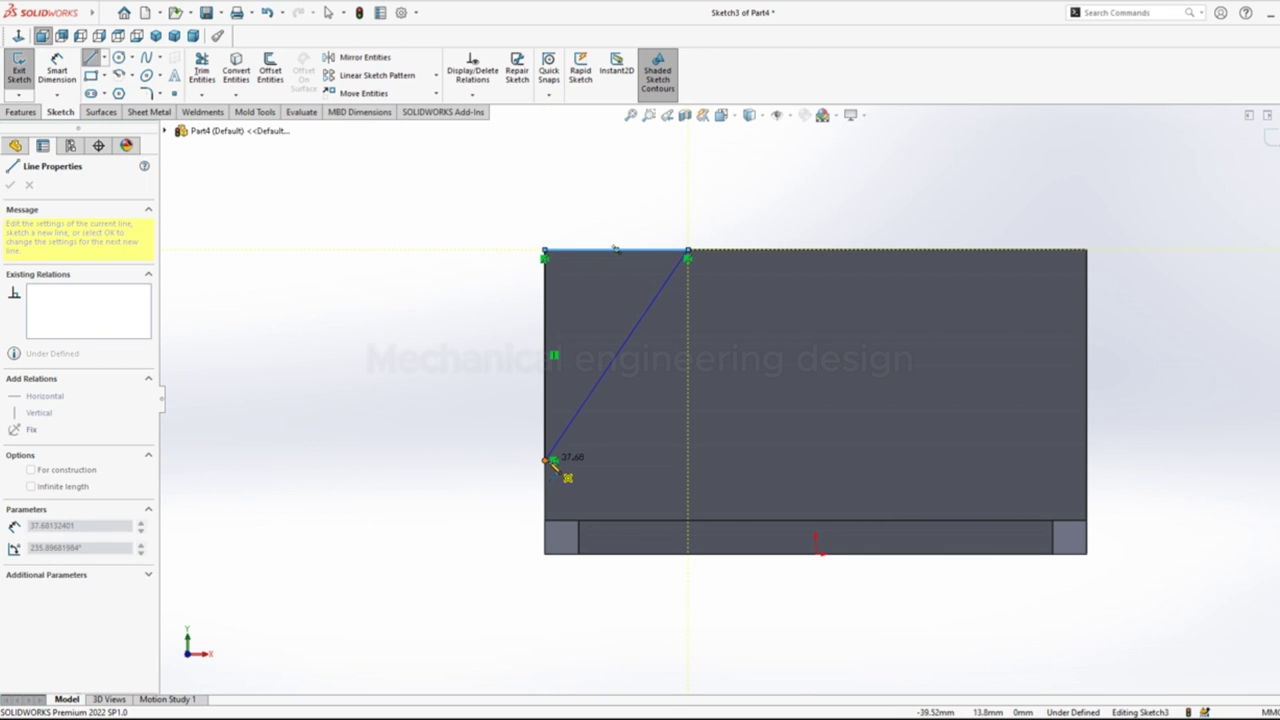
click(546, 461)
right_click(550, 460)
click(580, 469)
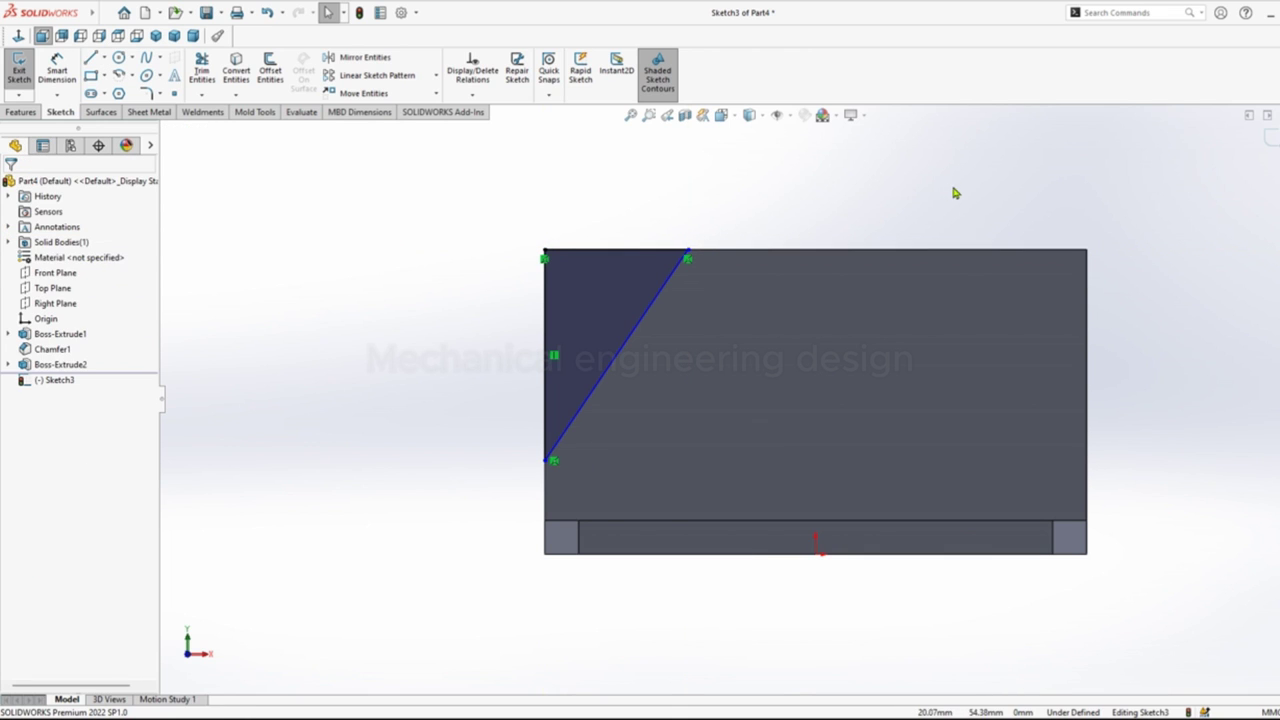
Step: Draw a matching closed triangle at the wall's top-right corner
key(l)
click(815, 249)
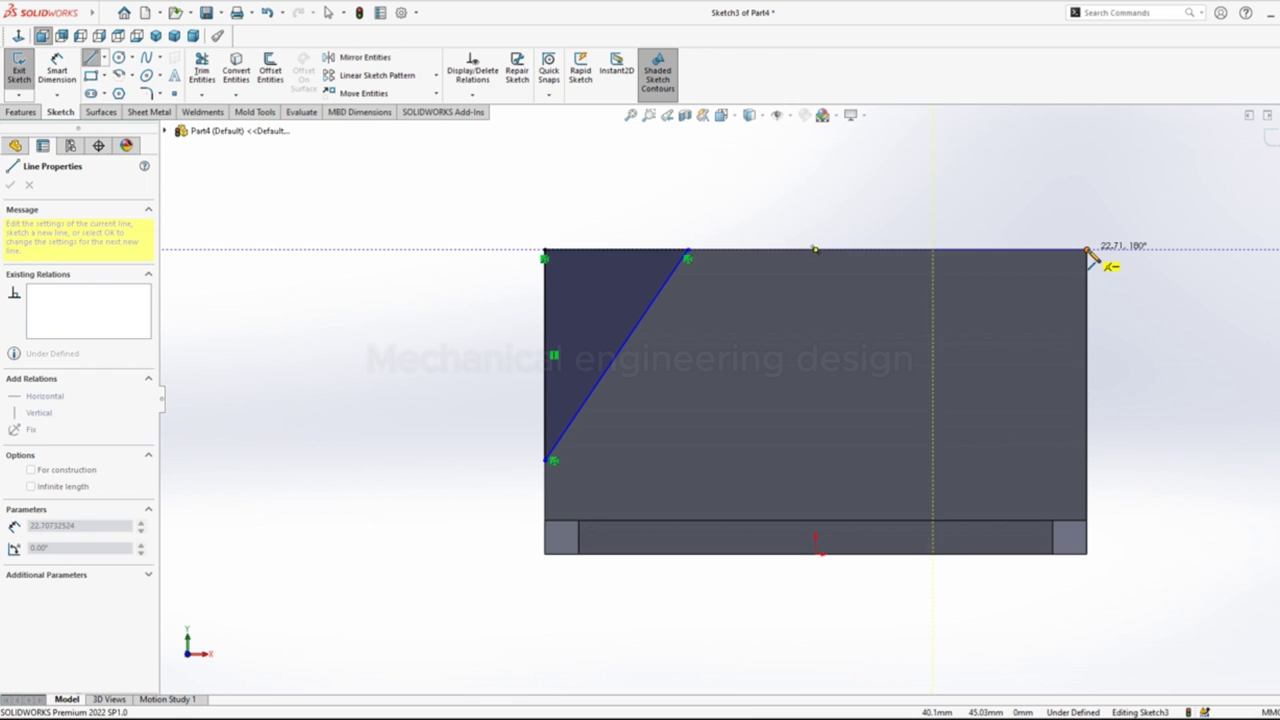
click(1087, 250)
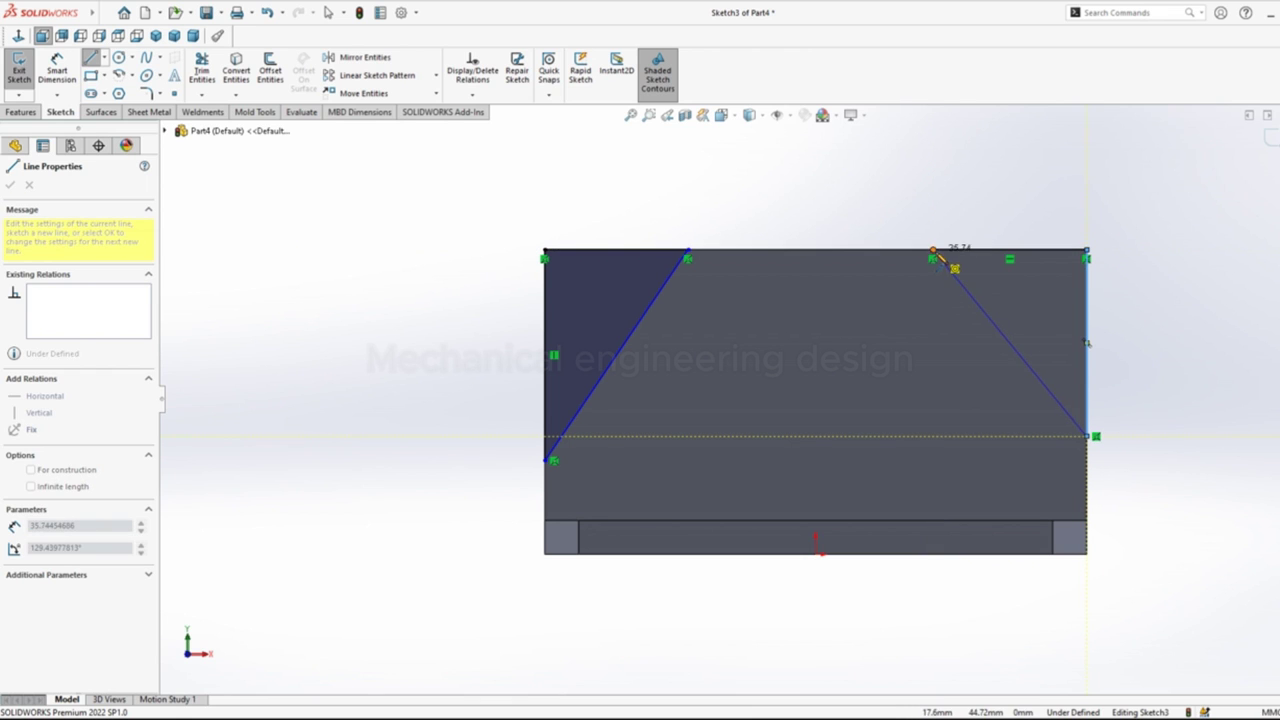
click(935, 251)
right_click(937, 252)
click(975, 257)
right_drag(908, 192, 857, 248)
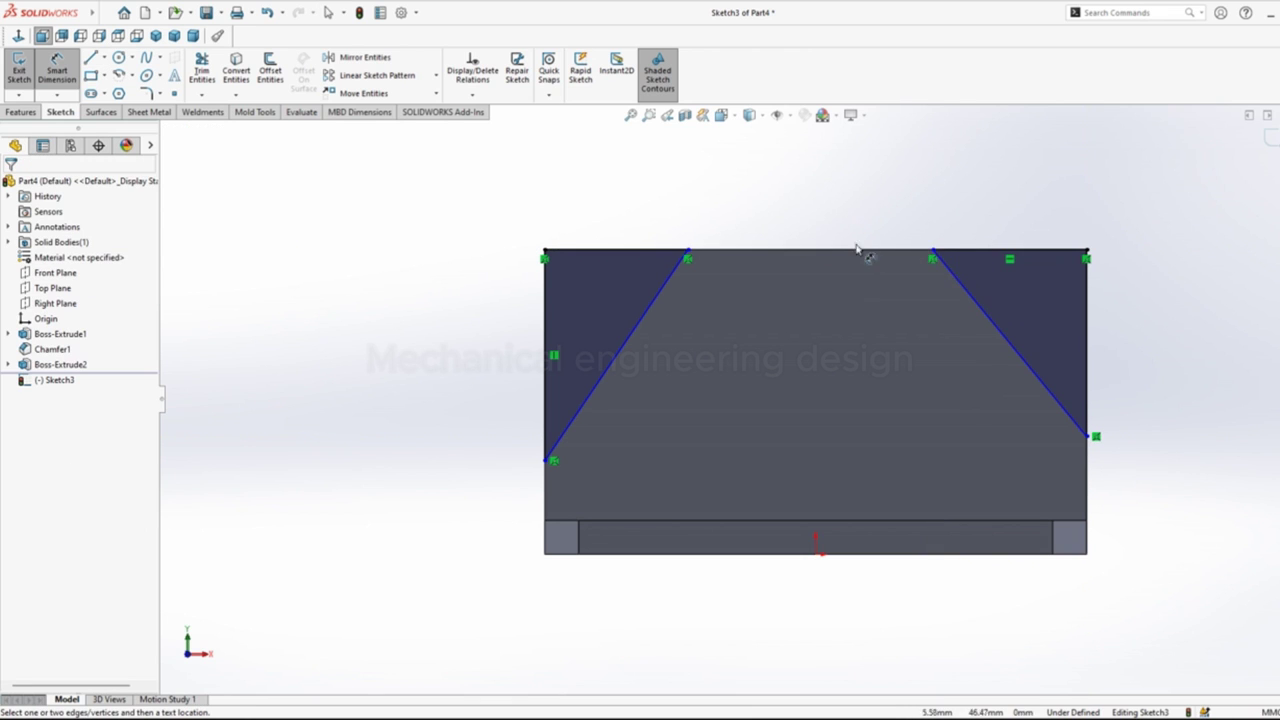
Step: Dimension a 30 mm gap between the triangle tops and a 15 mm triangle height
click(935, 252)
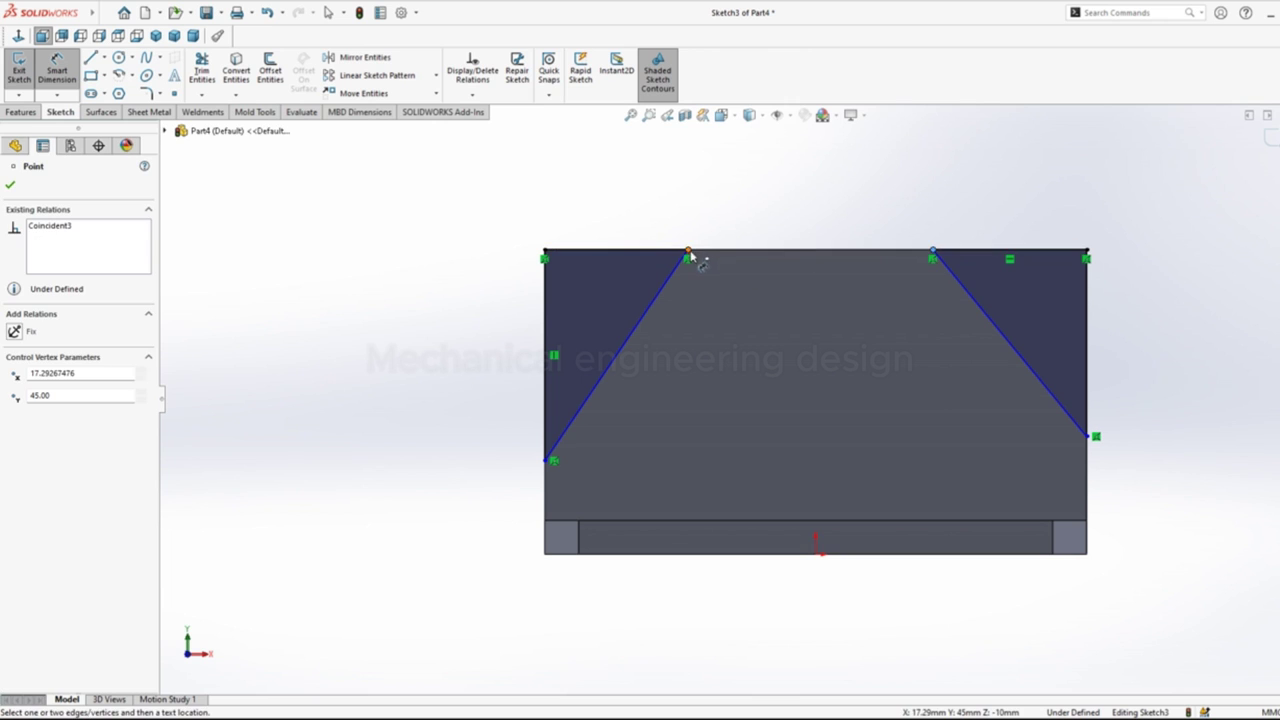
click(688, 252)
click(792, 235)
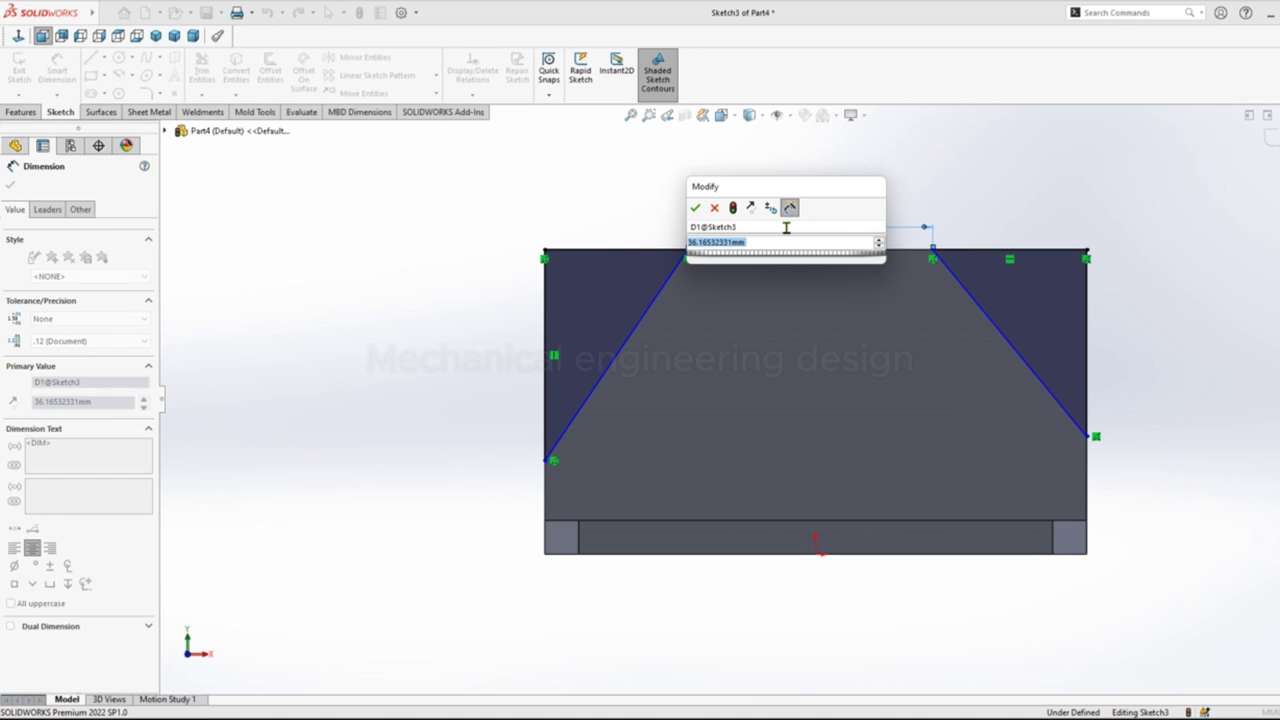
text(30)
key(Return)
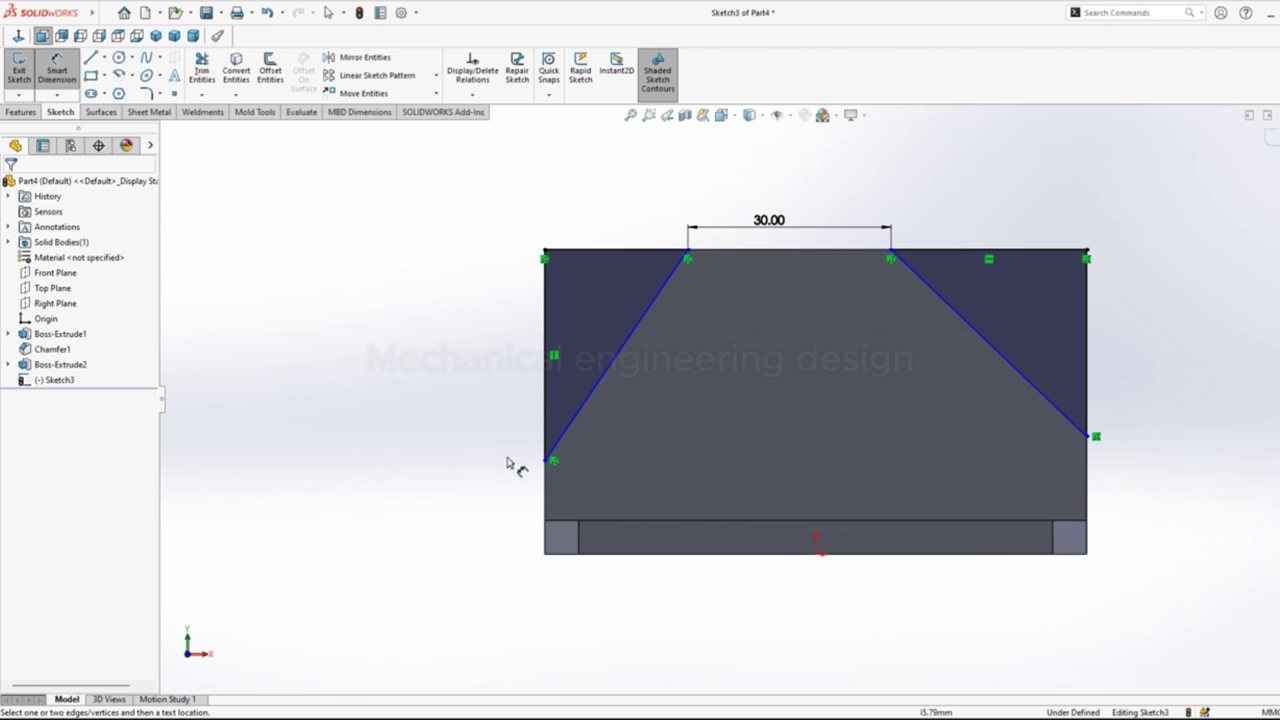
click(544, 463)
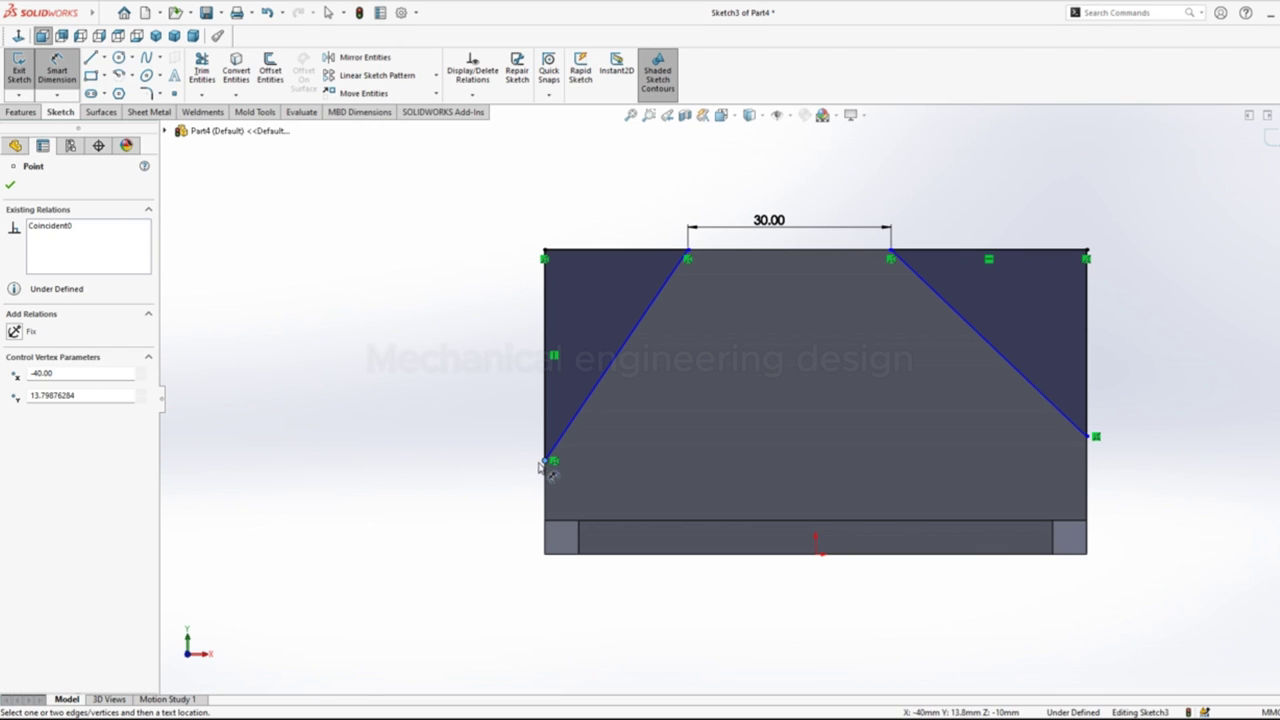
click(544, 553)
click(509, 502)
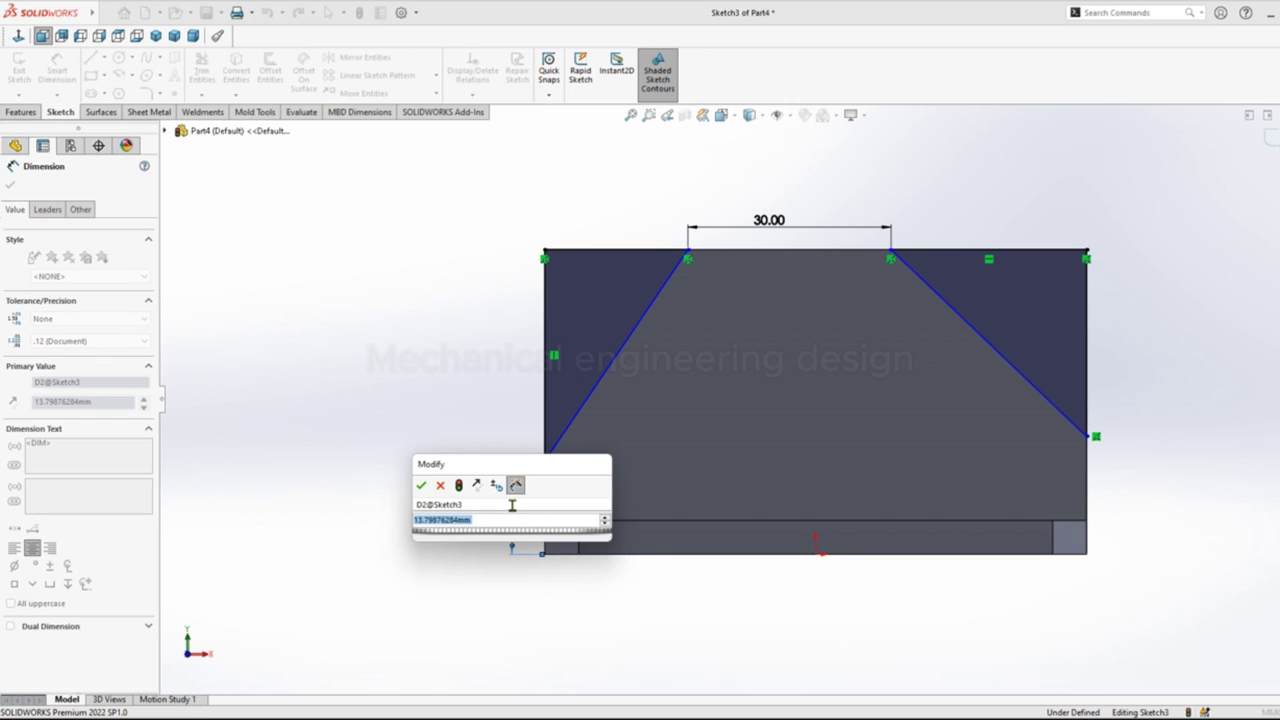
text(15)
key(Return)
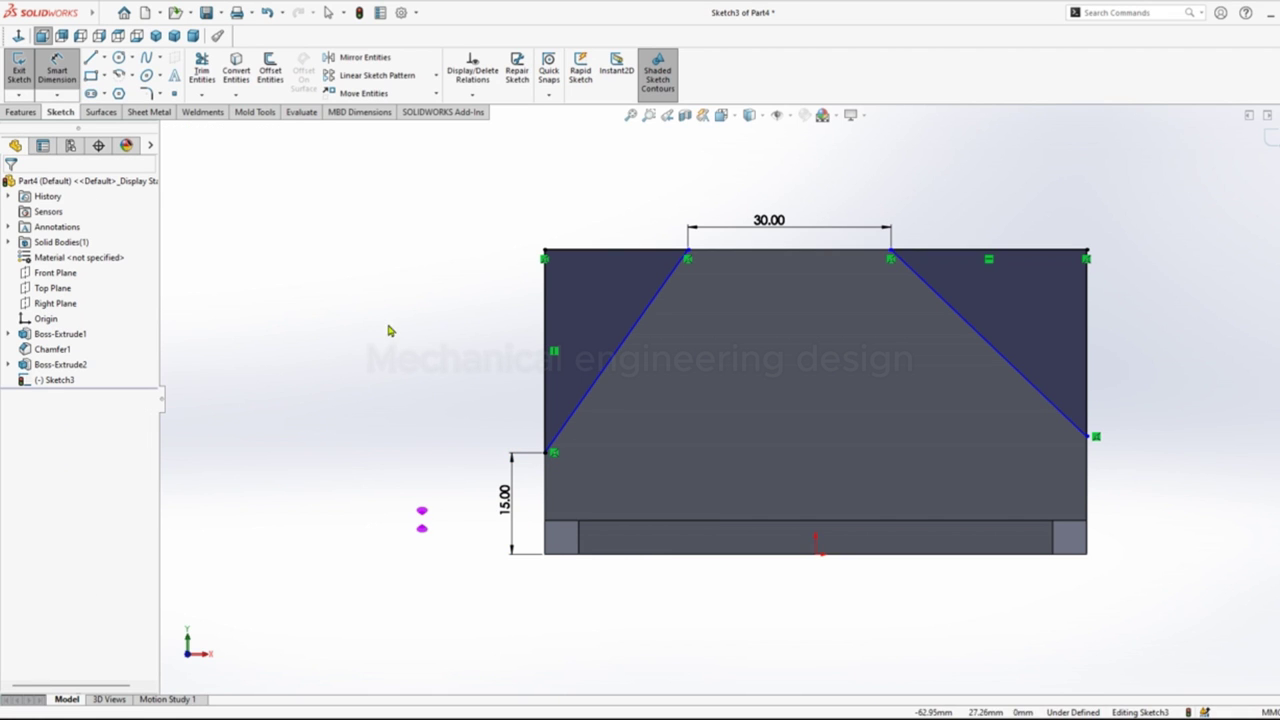
Step: Make the lower triangle vertices Horizontal and the two top segments Equal
click(547, 452)
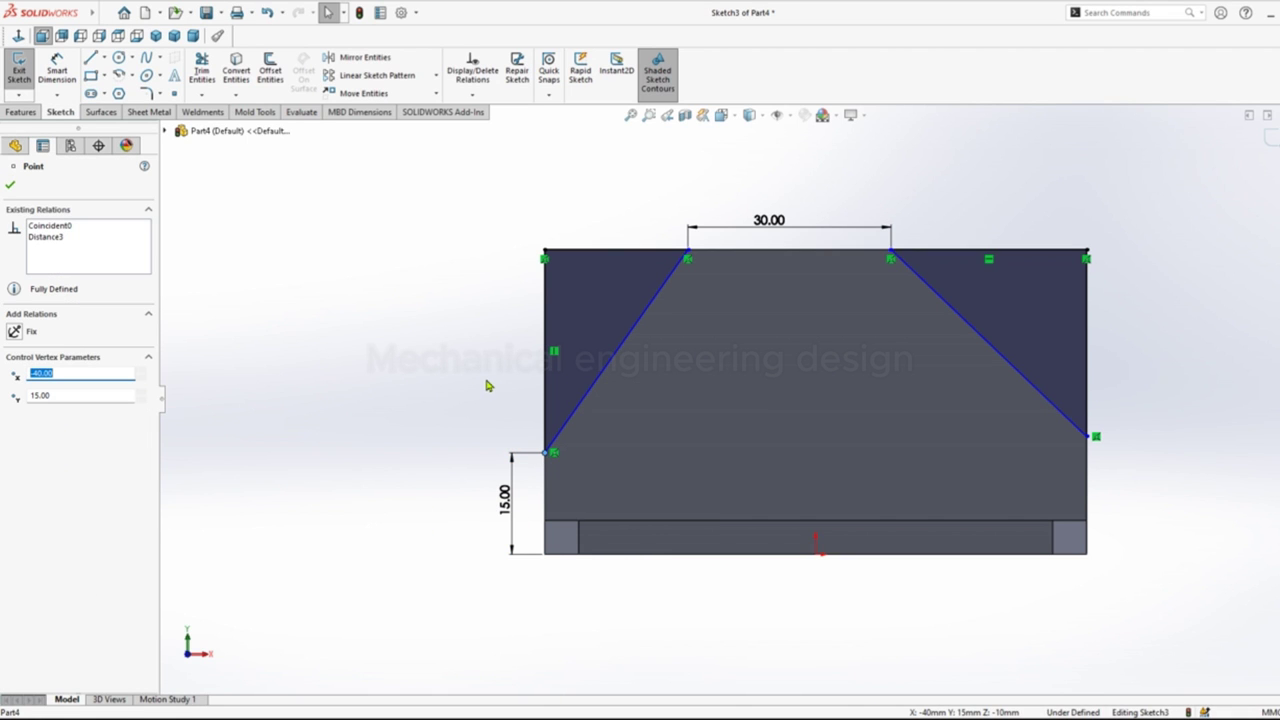
ctrl+click(1088, 438)
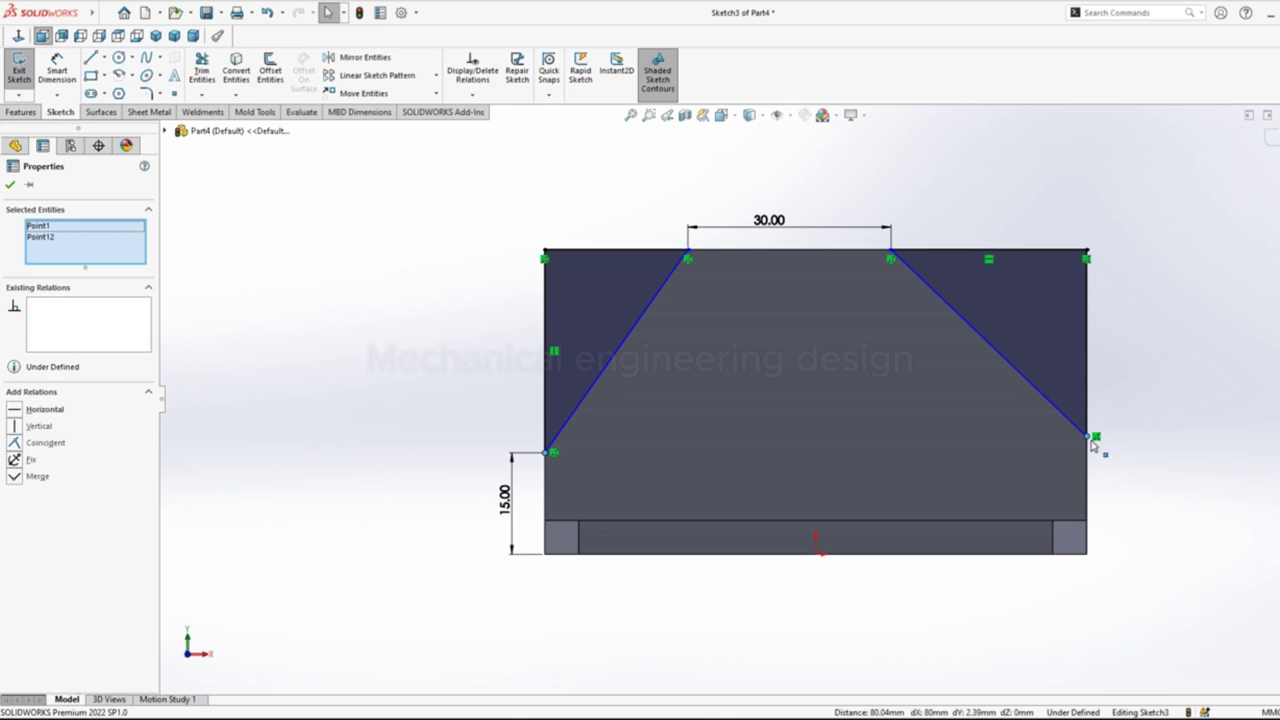
click(1132, 379)
click(1149, 305)
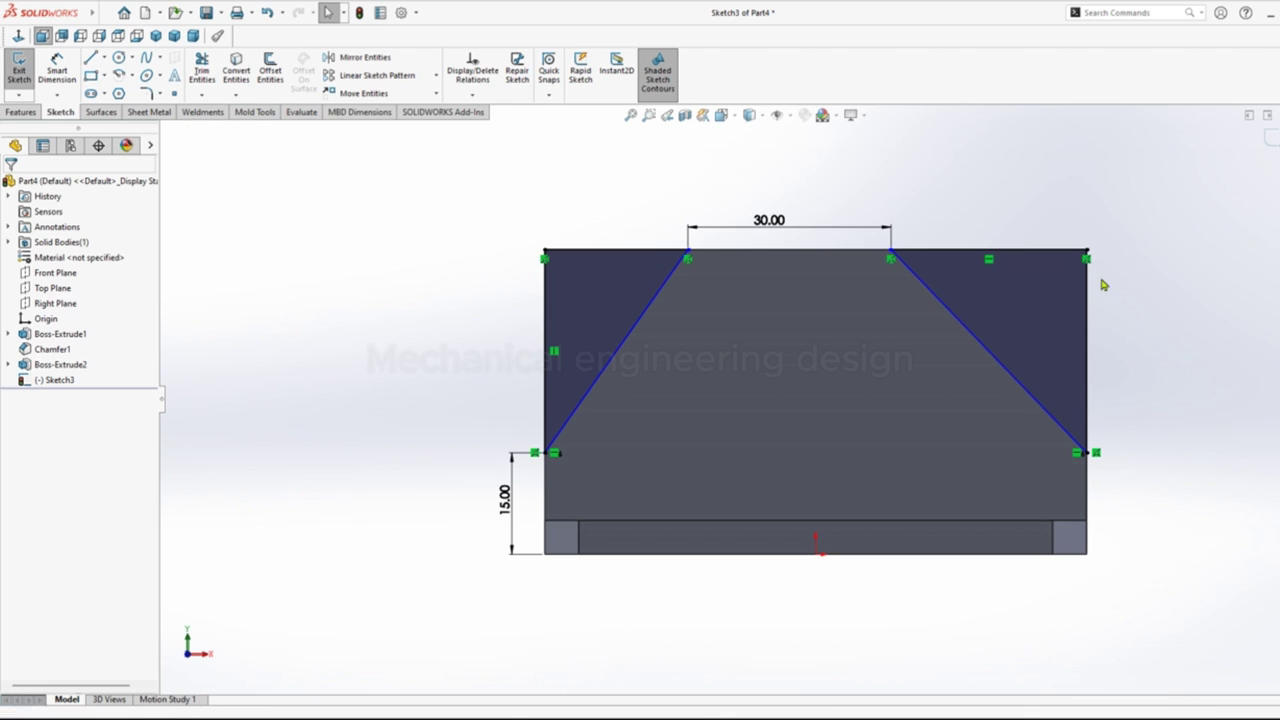
click(1040, 250)
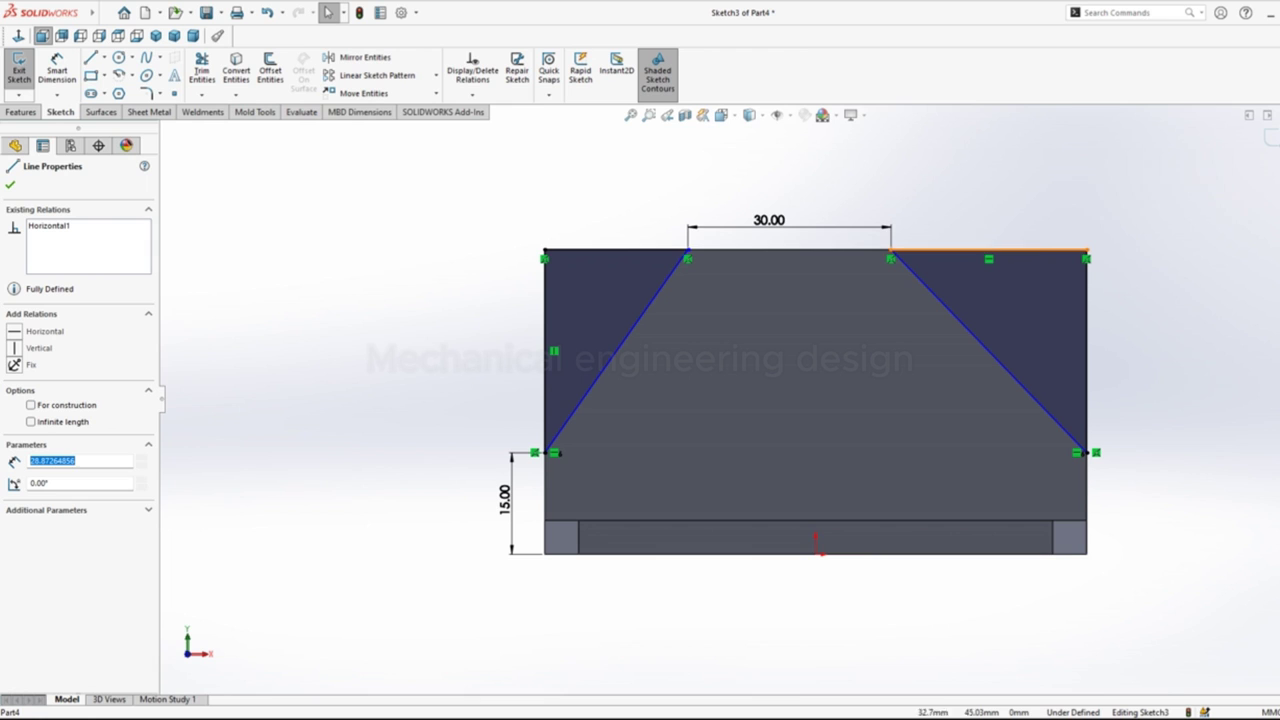
ctrl+click(615, 249)
click(758, 210)
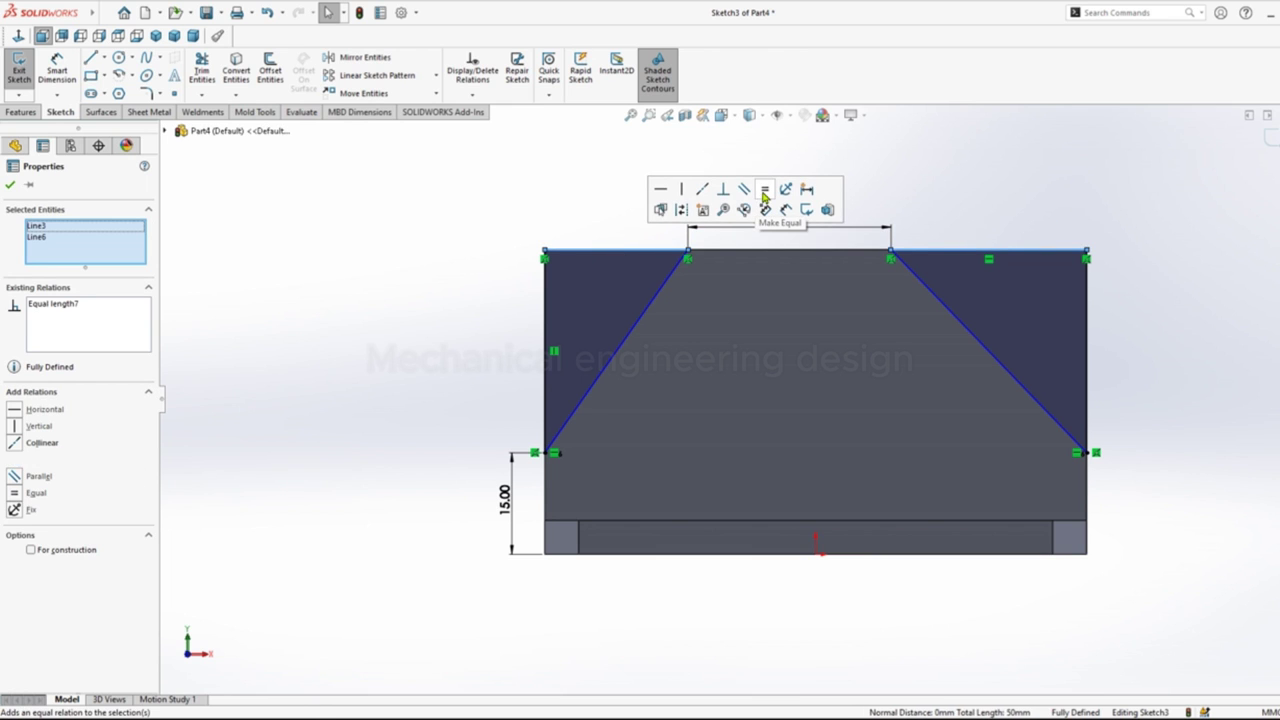
click(392, 246)
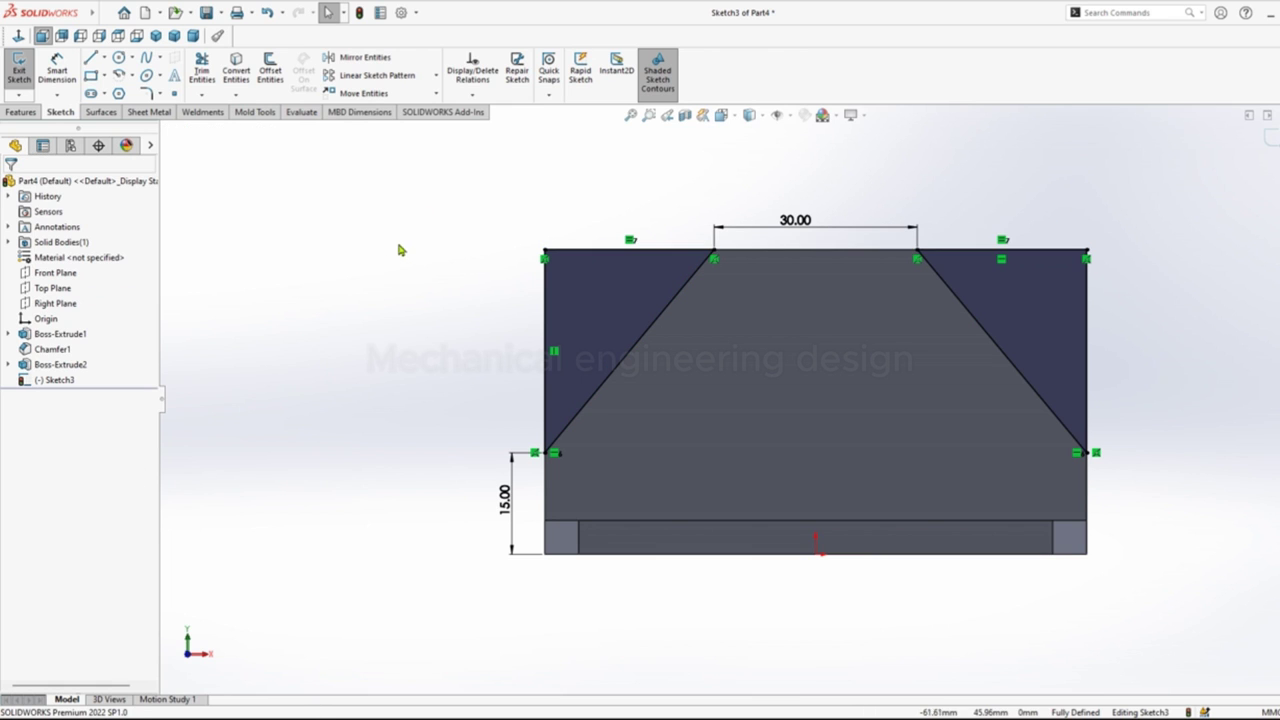
Step: Draw a circle on the wall with its centre 20 mm above the lower edge
right_drag(276, 218, 336, 219)
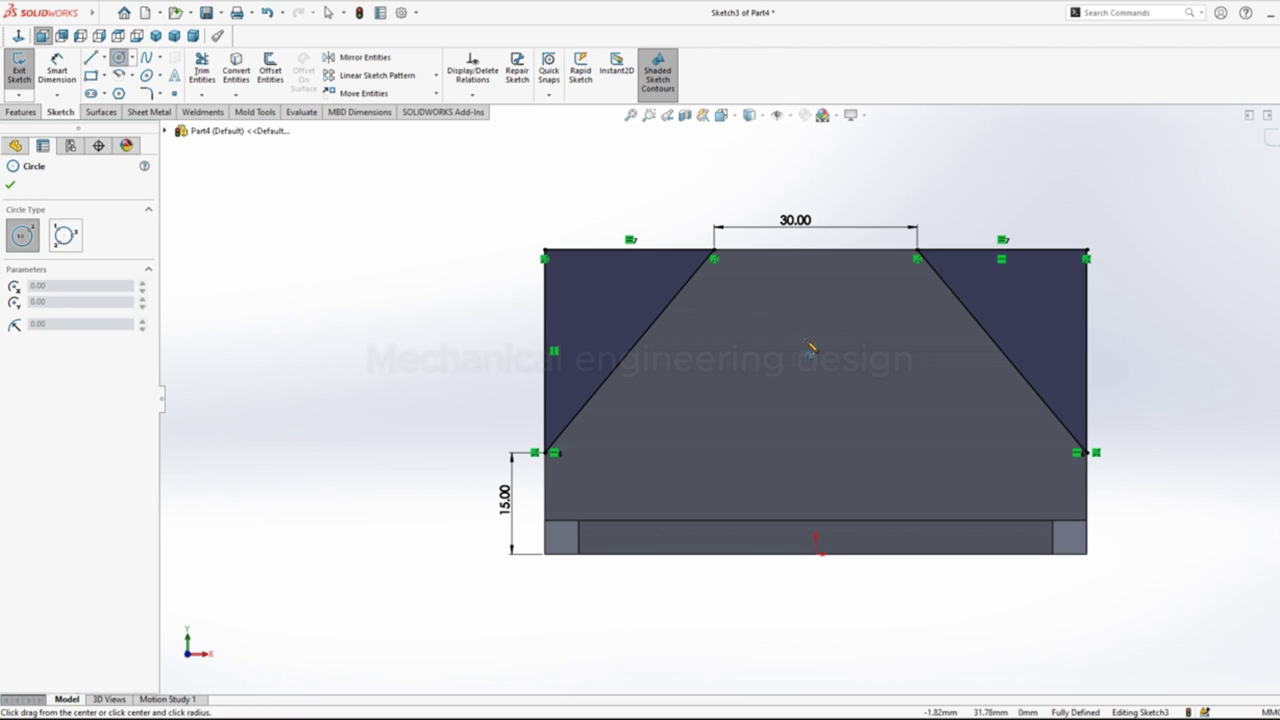
click(808, 341)
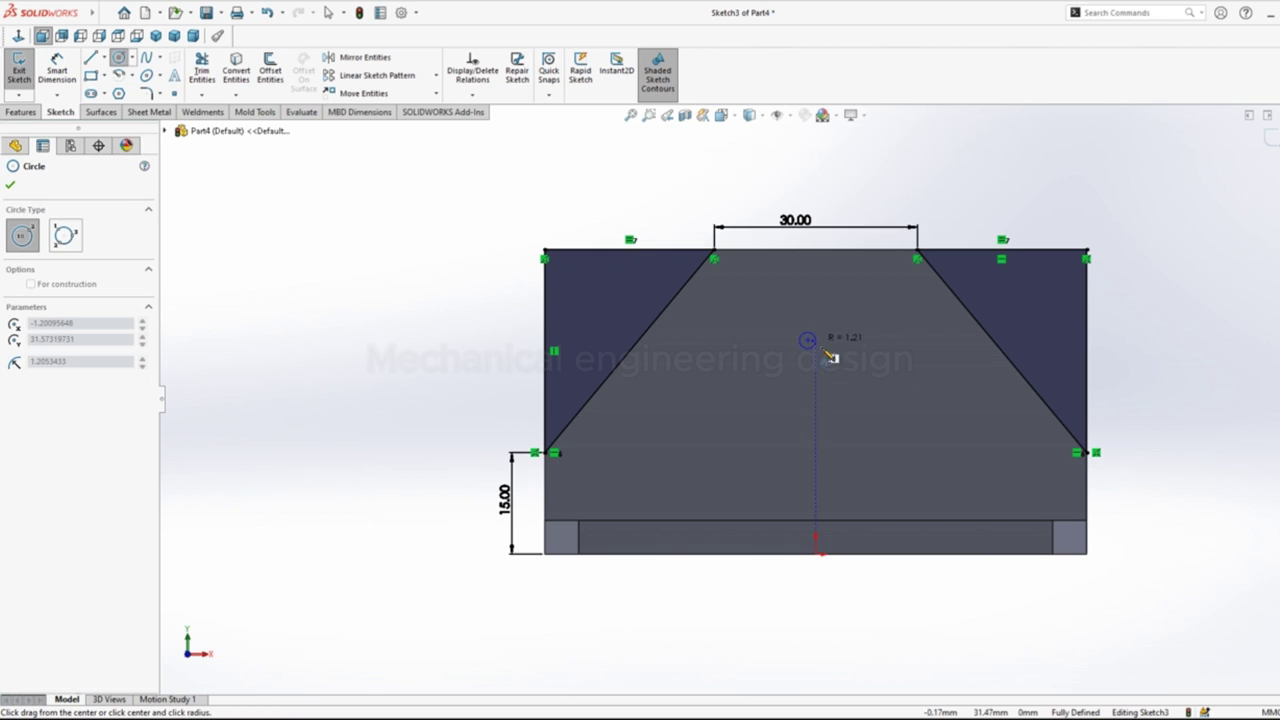
click(851, 371)
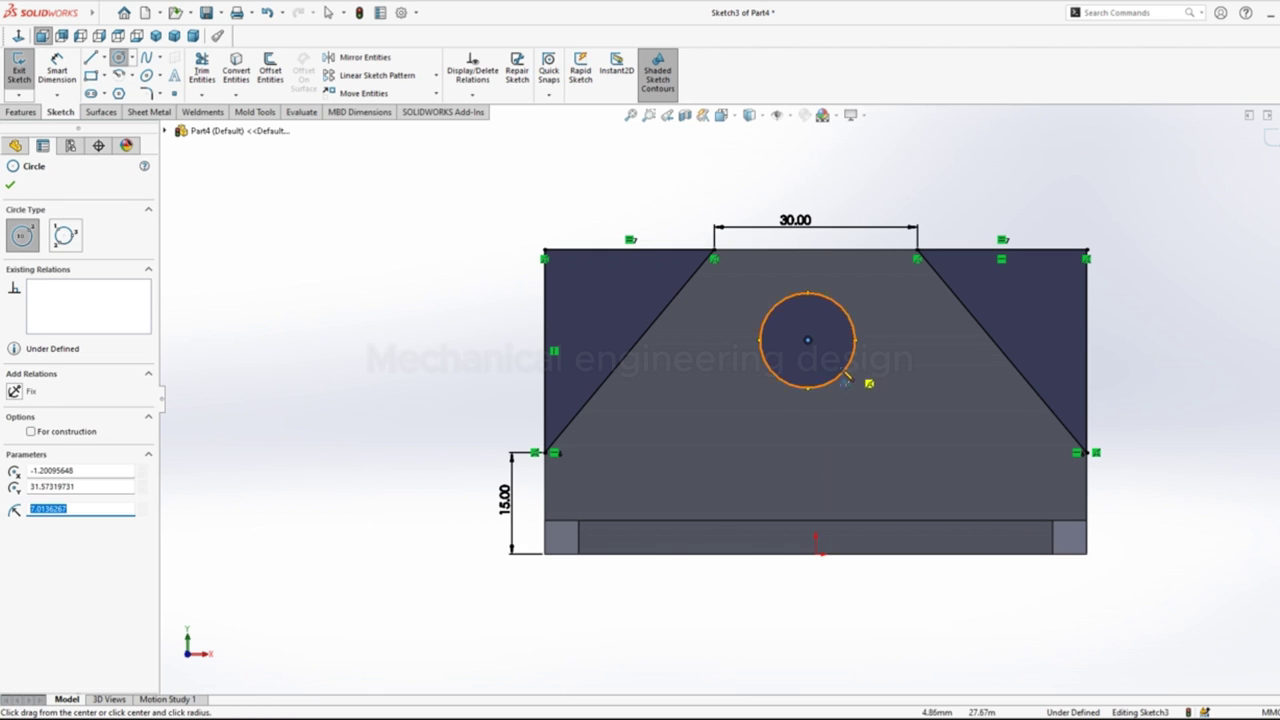
right_drag(403, 289, 406, 229)
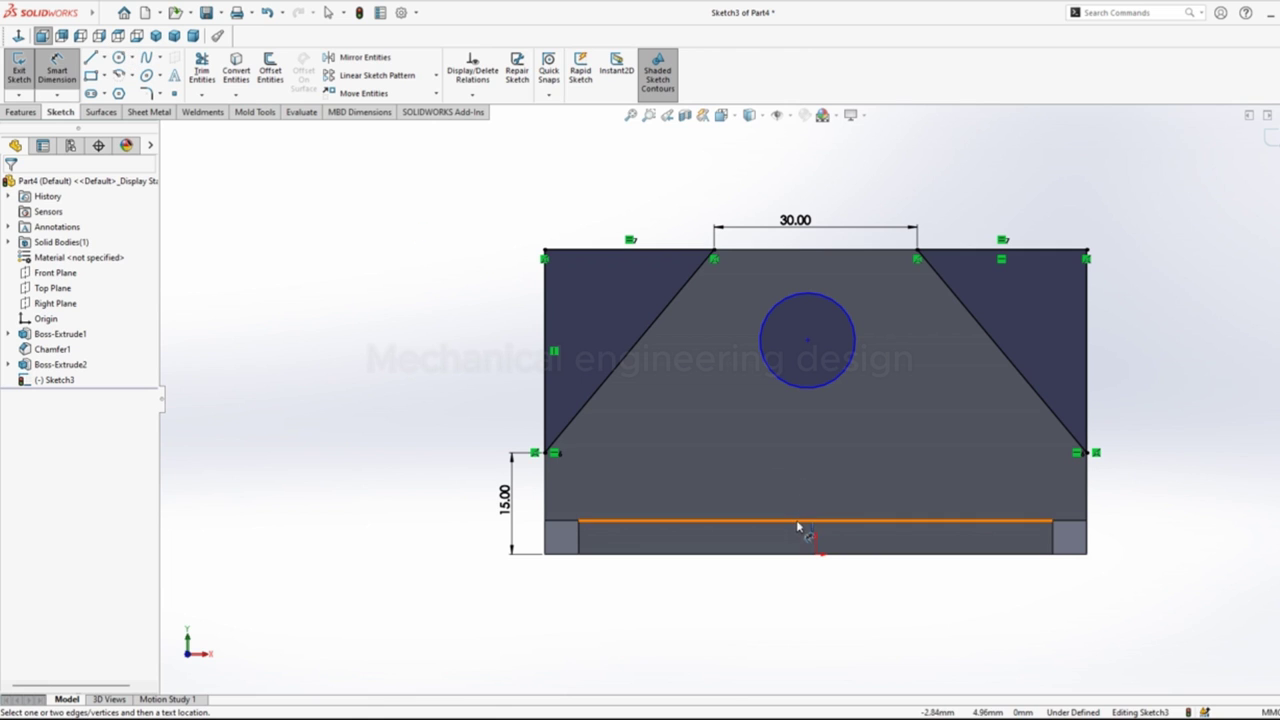
click(800, 520)
click(808, 341)
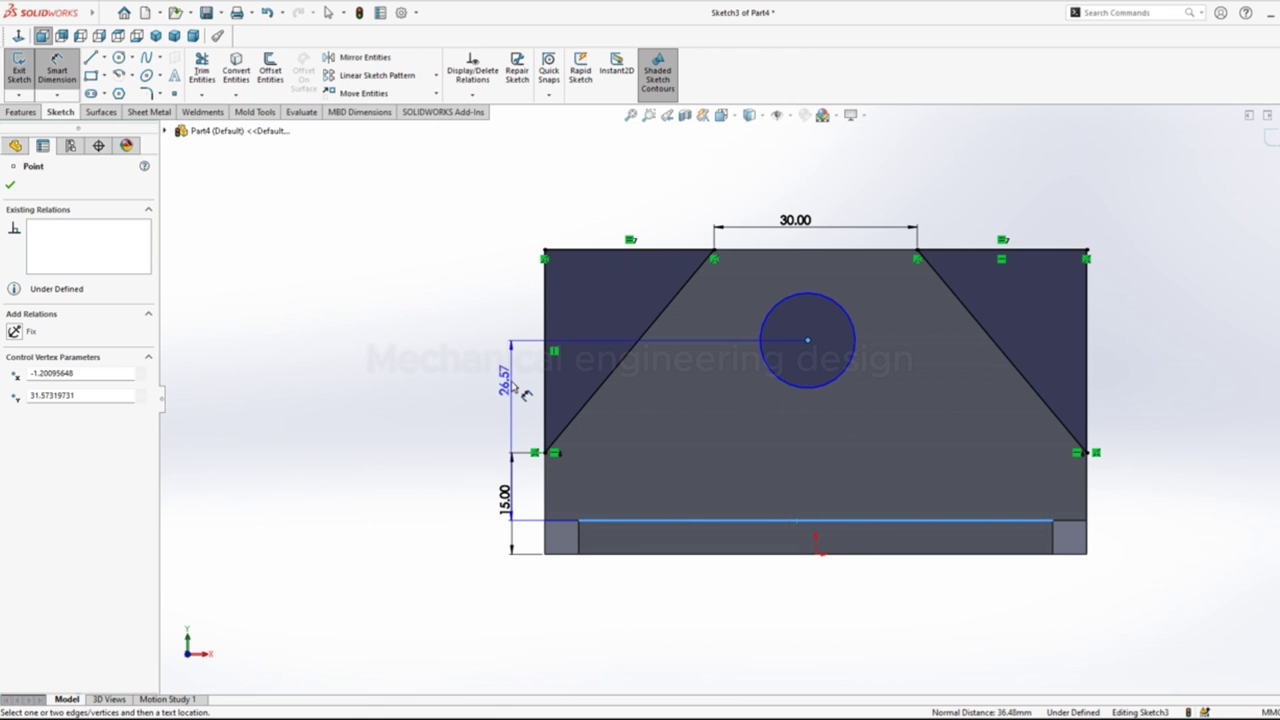
click(1125, 420)
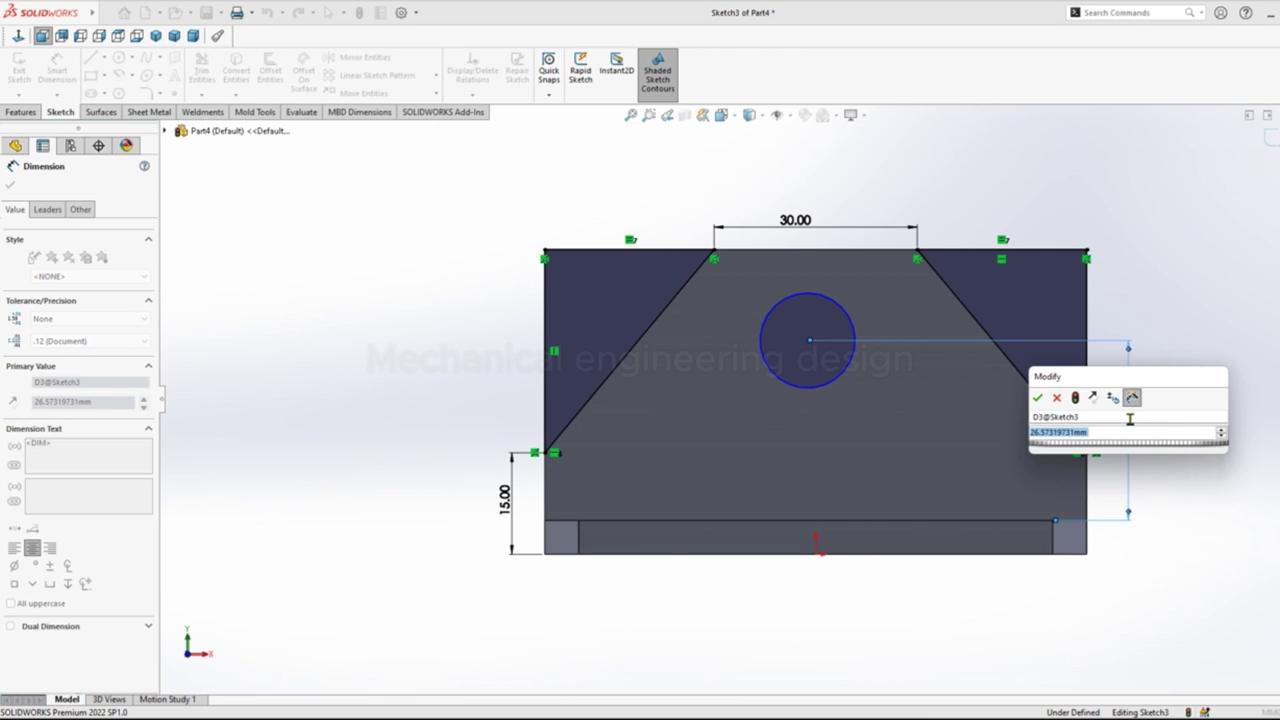
text(20)
key(Return)
click(1162, 356)
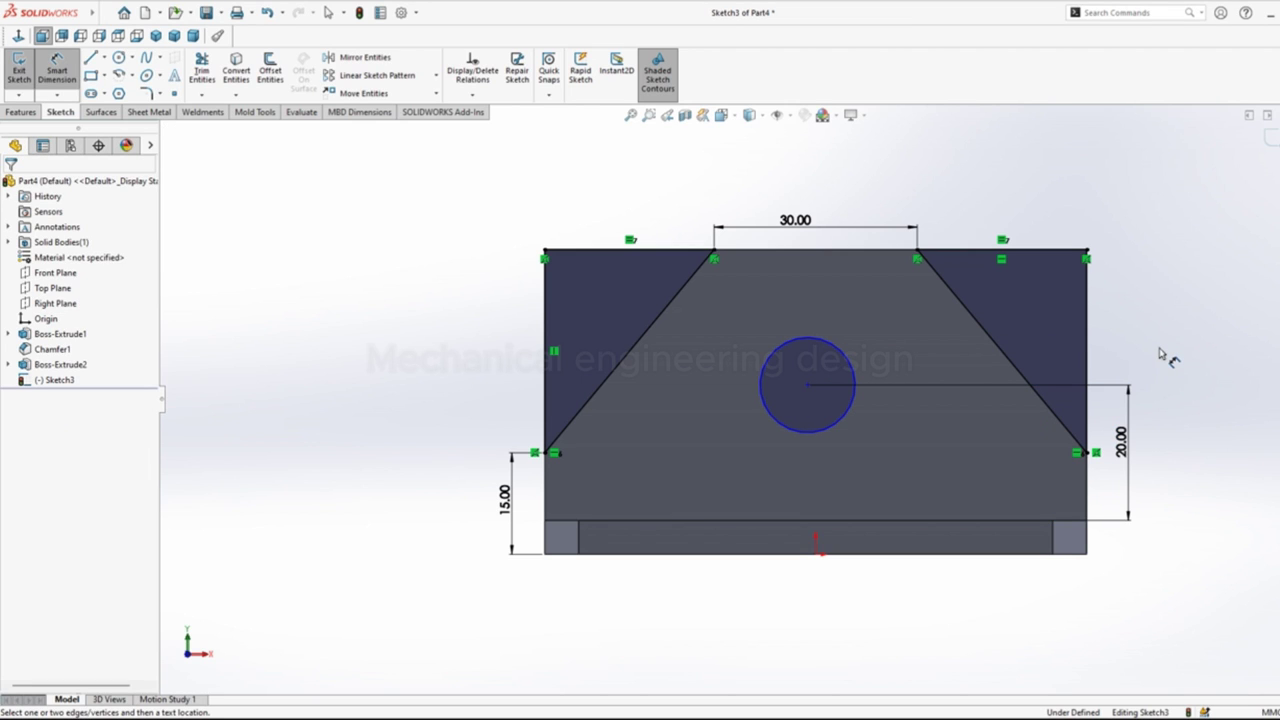
Step: Align the circle centre vertically with the origin and set its diameter to 16 mm
right_drag(1160, 306, 1130, 290)
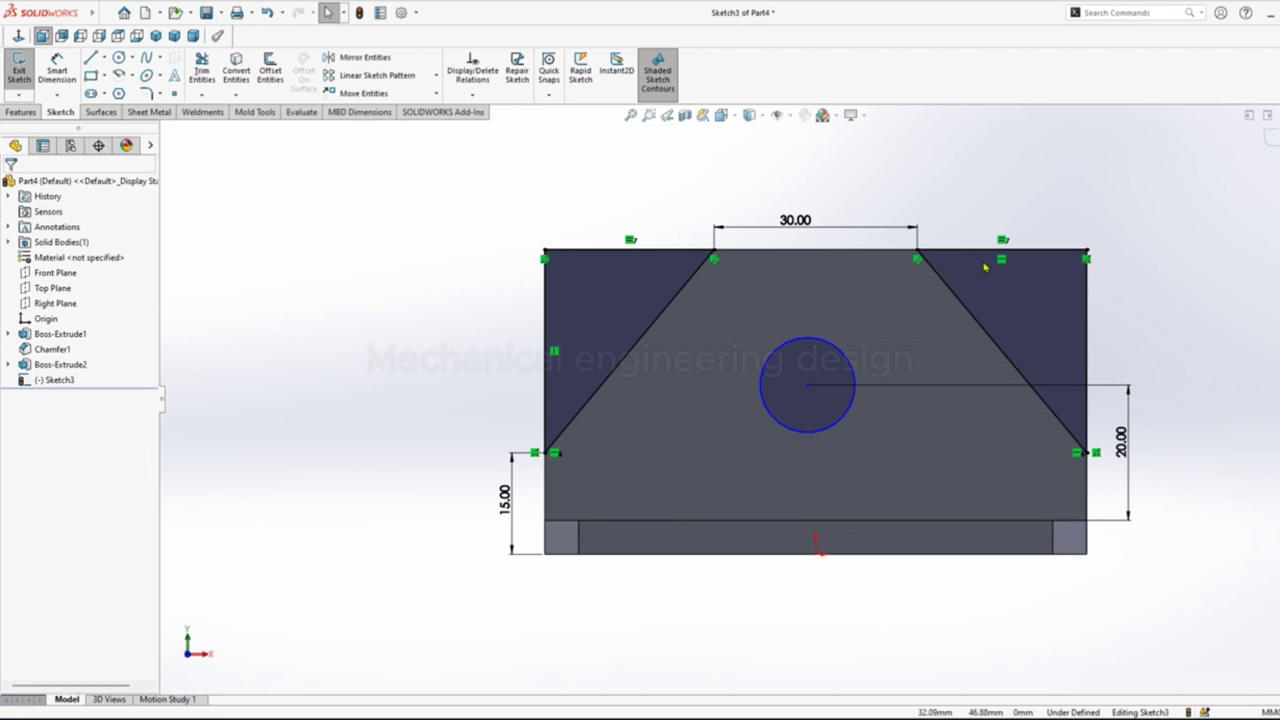
click(813, 389)
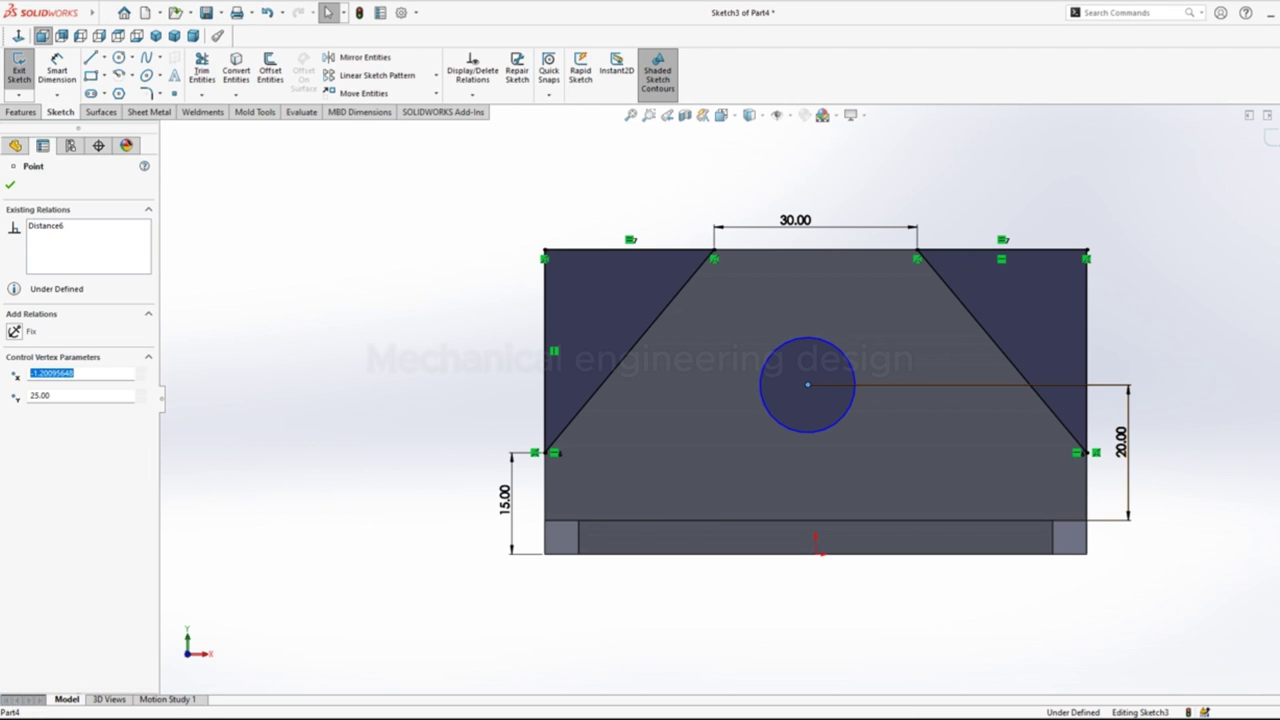
ctrl+click(817, 545)
click(880, 492)
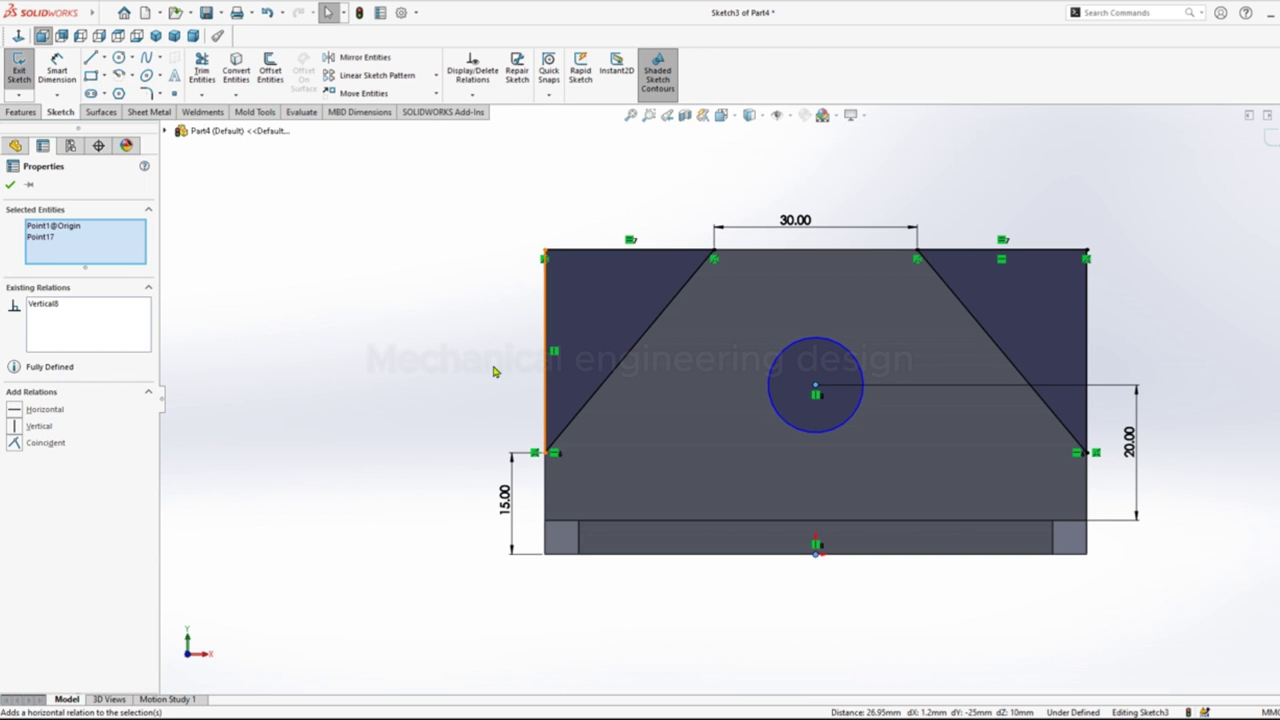
right_drag(423, 320, 423, 280)
click(779, 414)
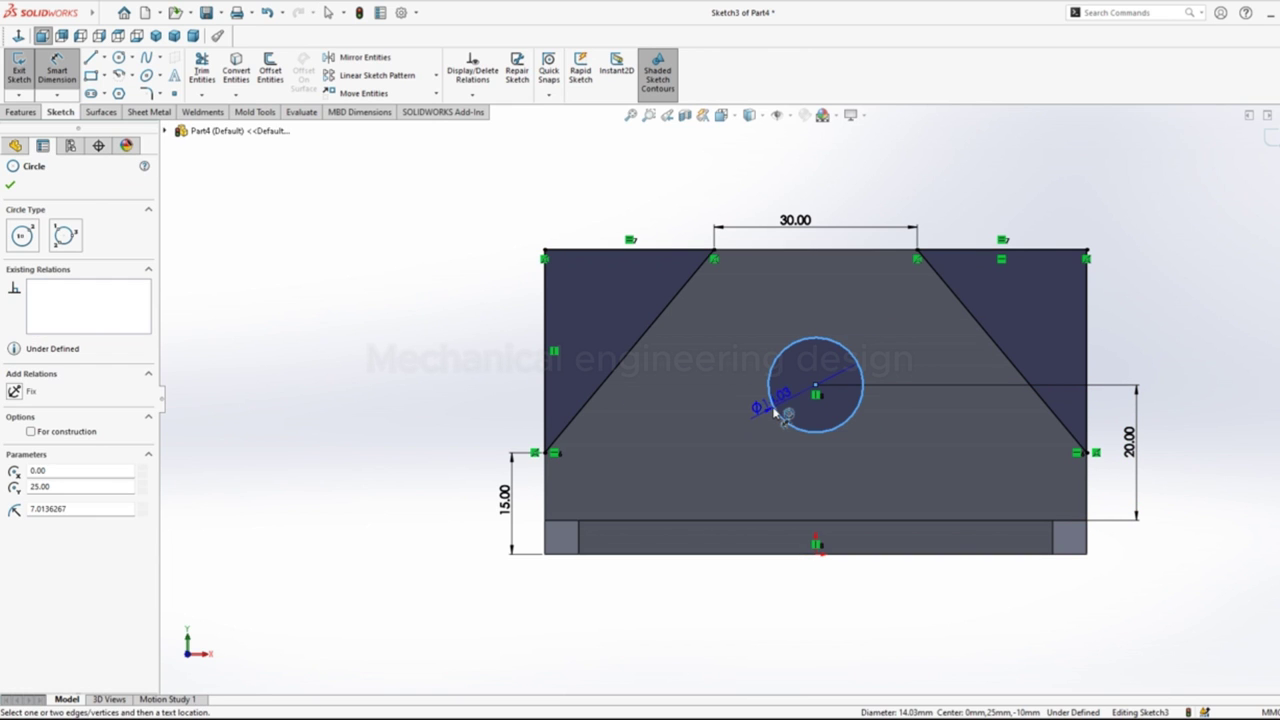
click(1047, 210)
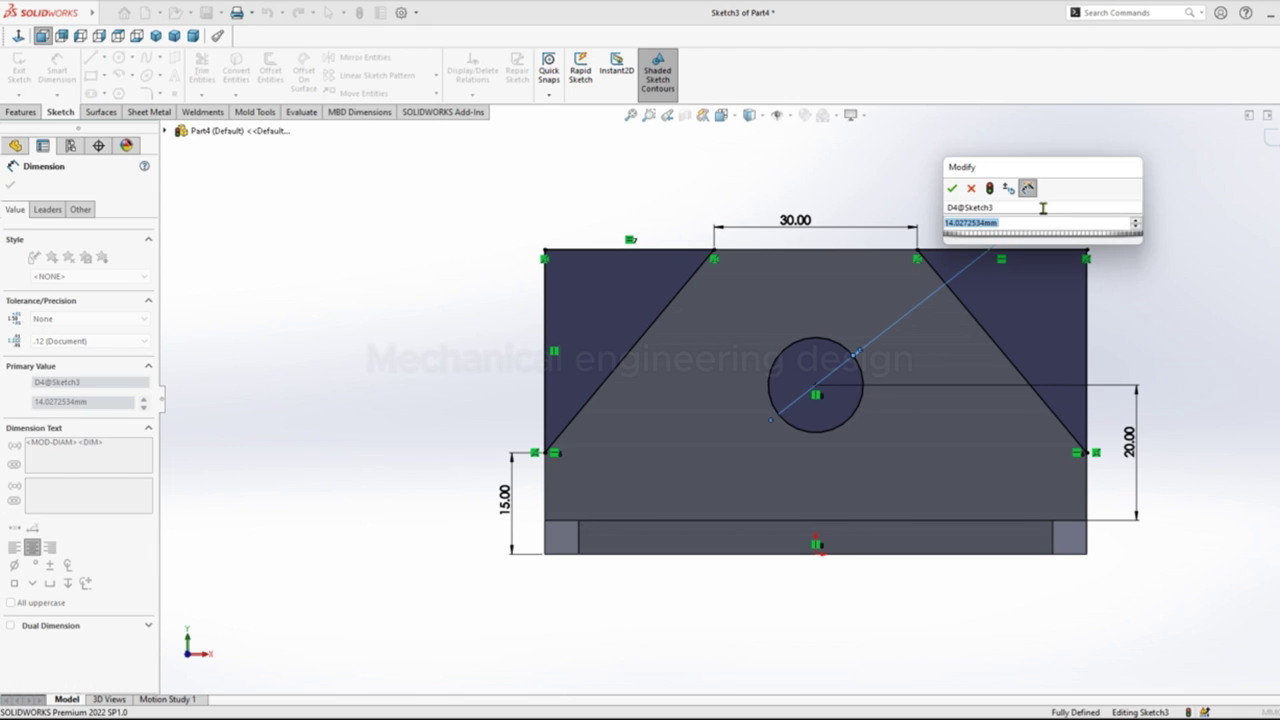
text(16)
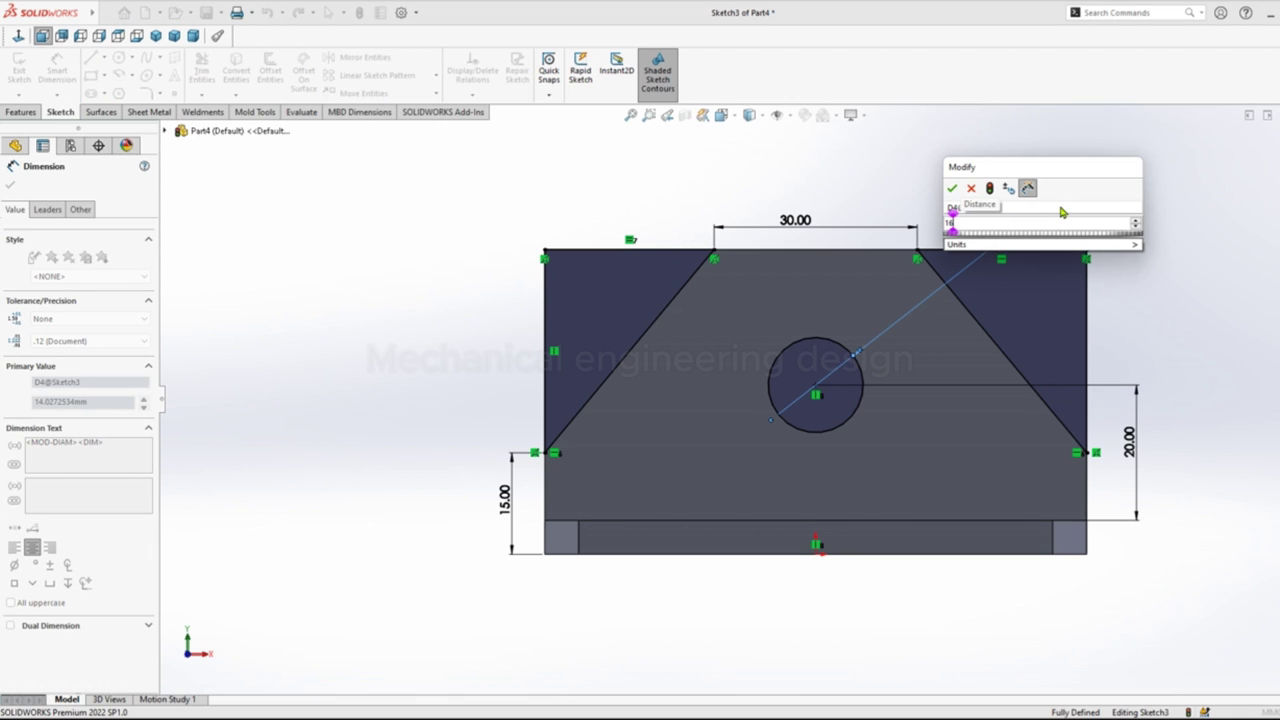
key(Return)
click(22, 116)
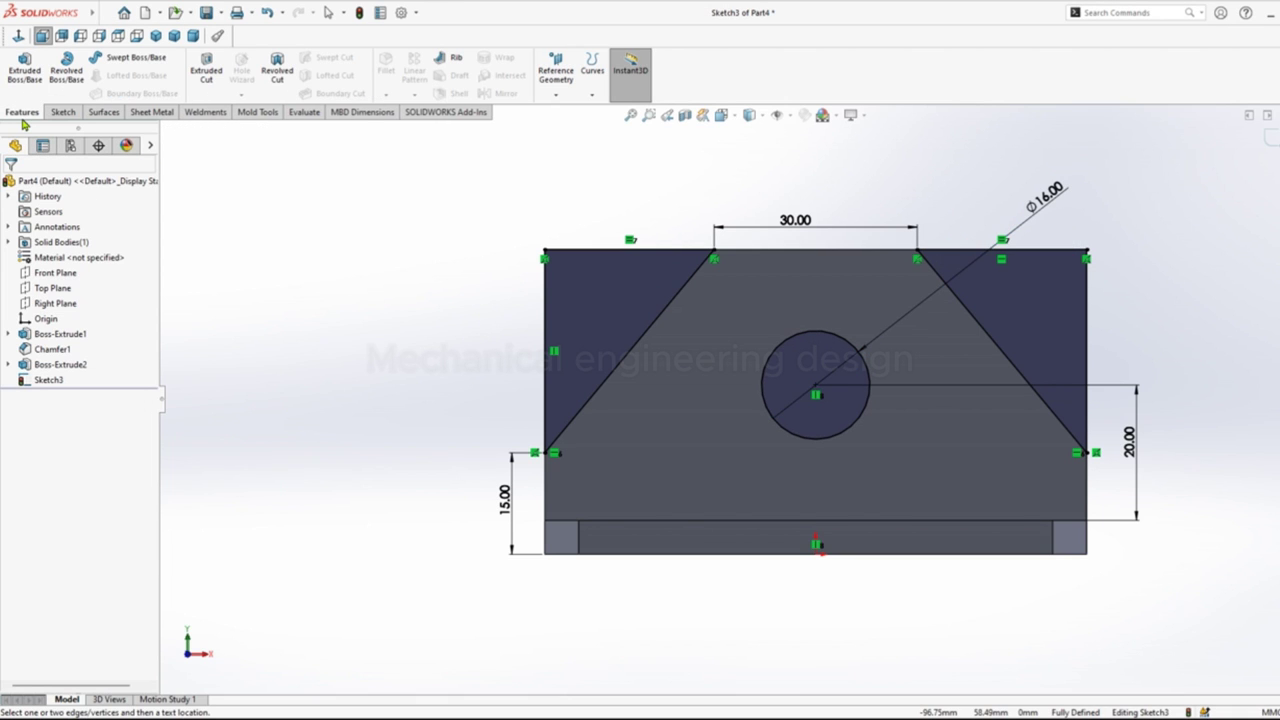
Step: Extrude-cut the Ø16 circle Through All, then select the base's top face for a new sketch
click(207, 72)
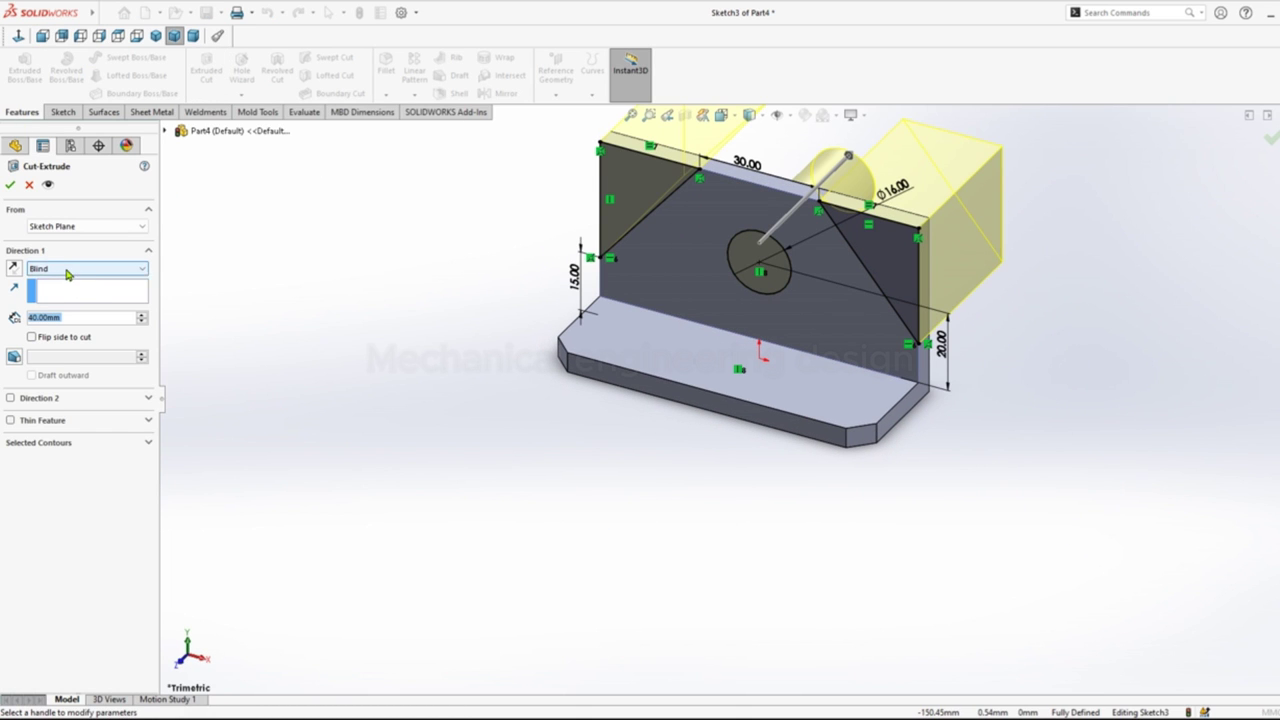
click(70, 269)
click(82, 292)
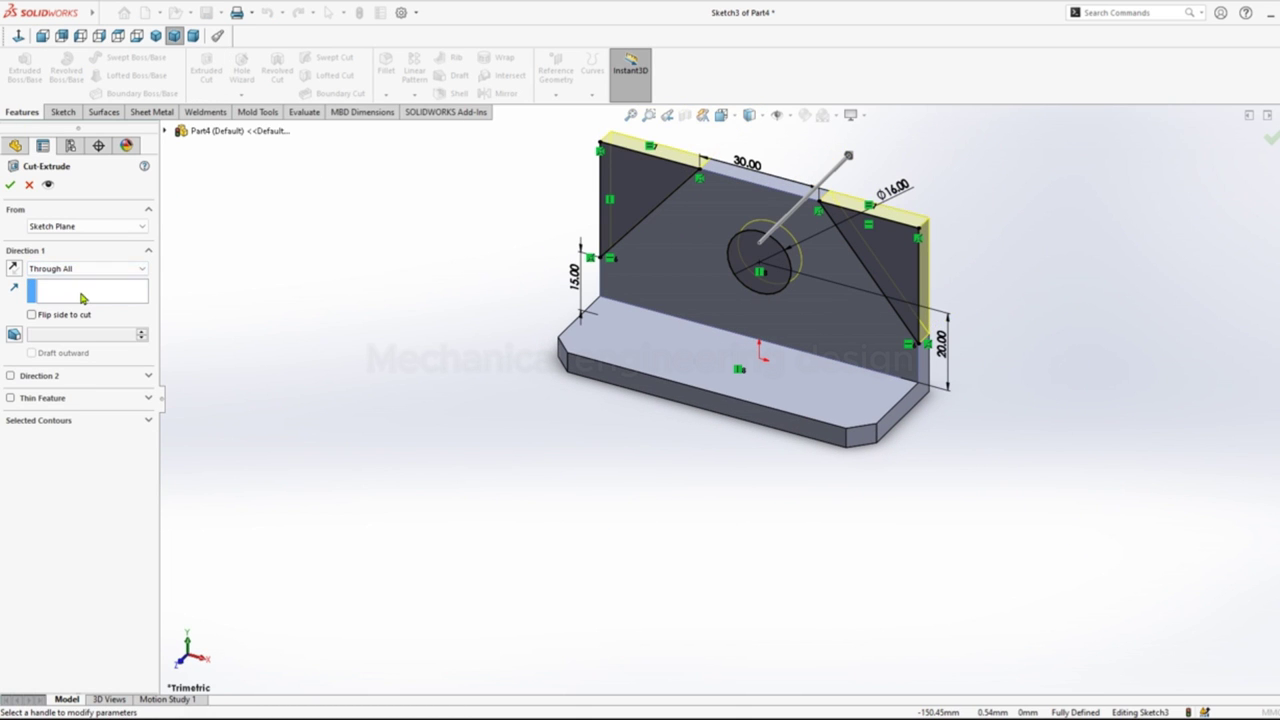
click(10, 186)
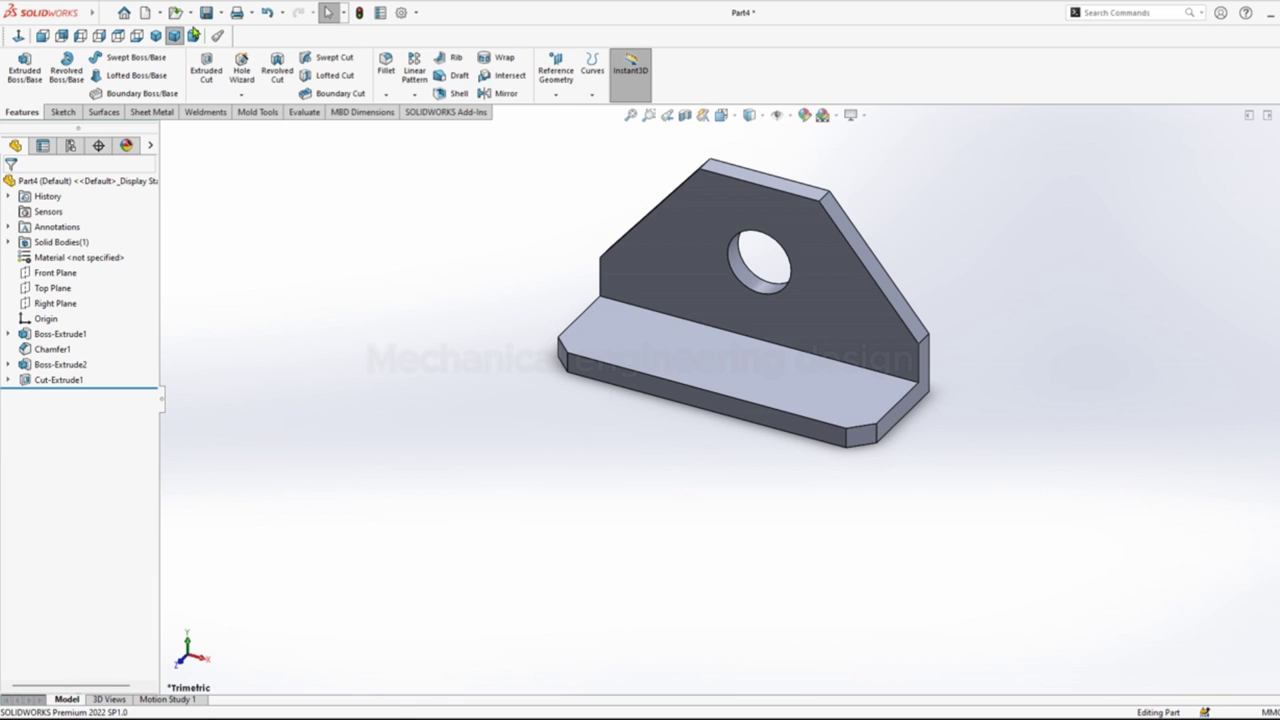
click(155, 35)
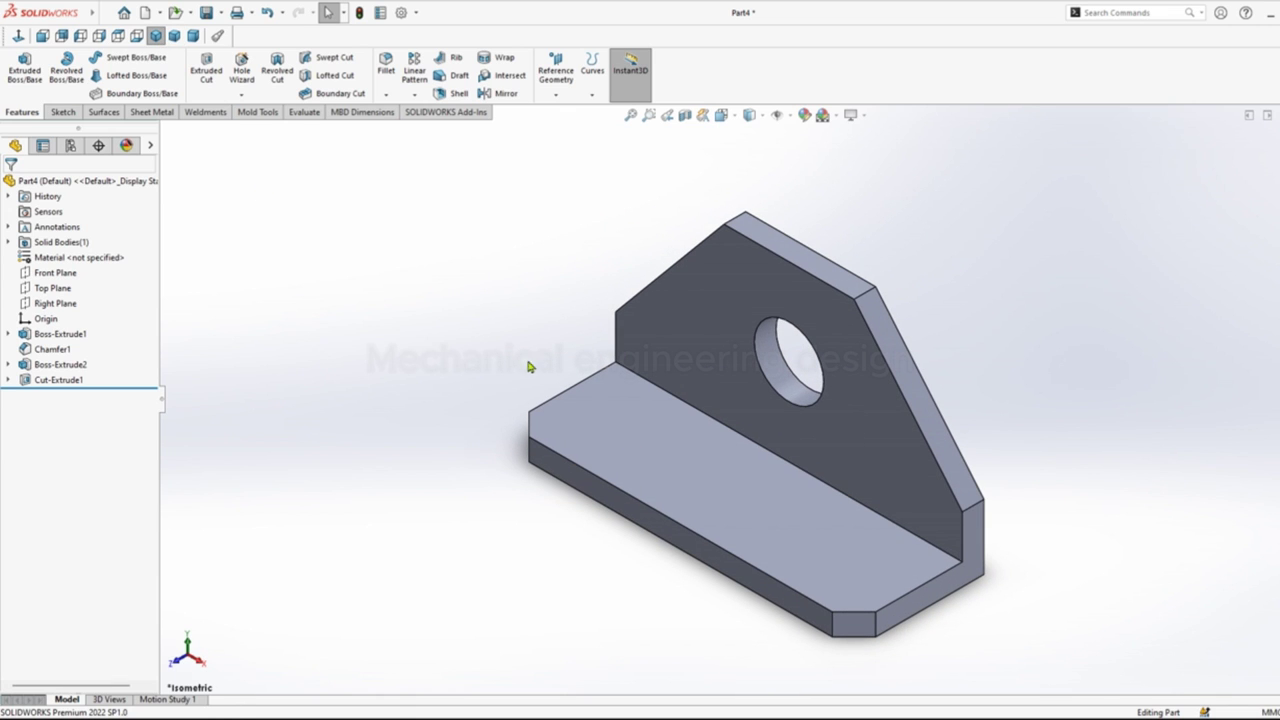
click(643, 480)
Step: Sketch on the base's top face and draw a left and a right circle
click(705, 440)
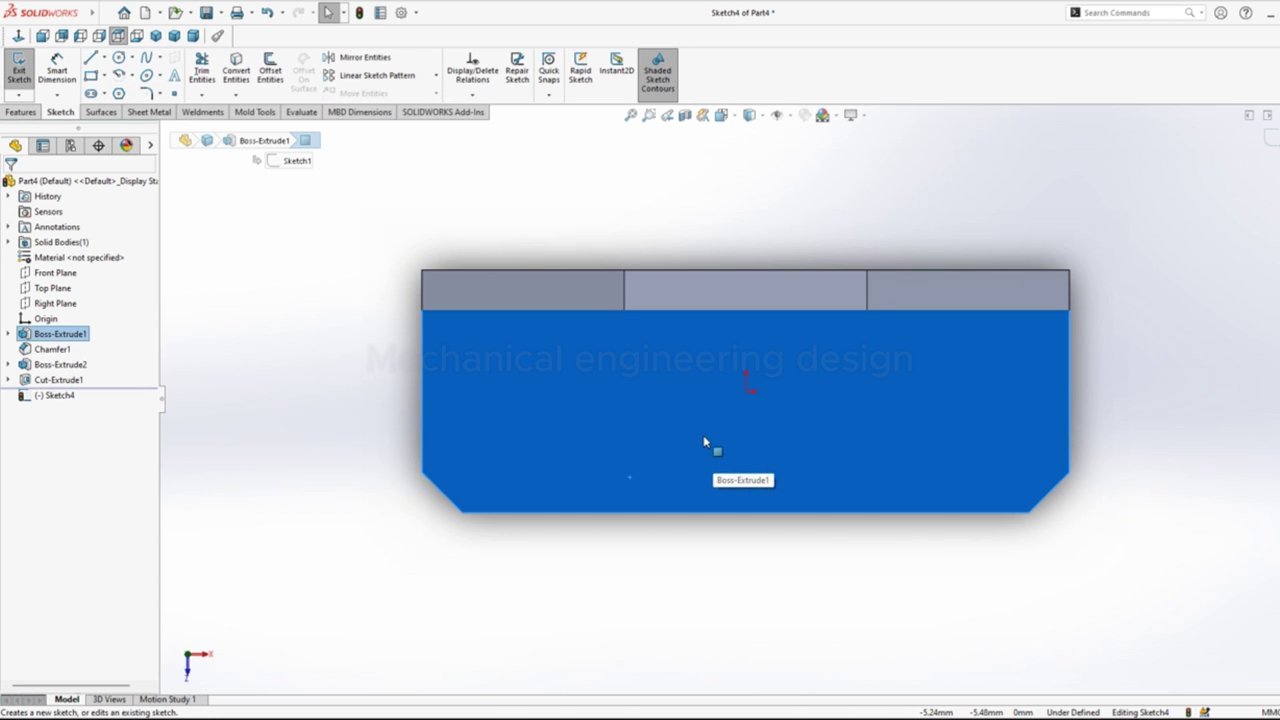
right_drag(274, 286, 329, 286)
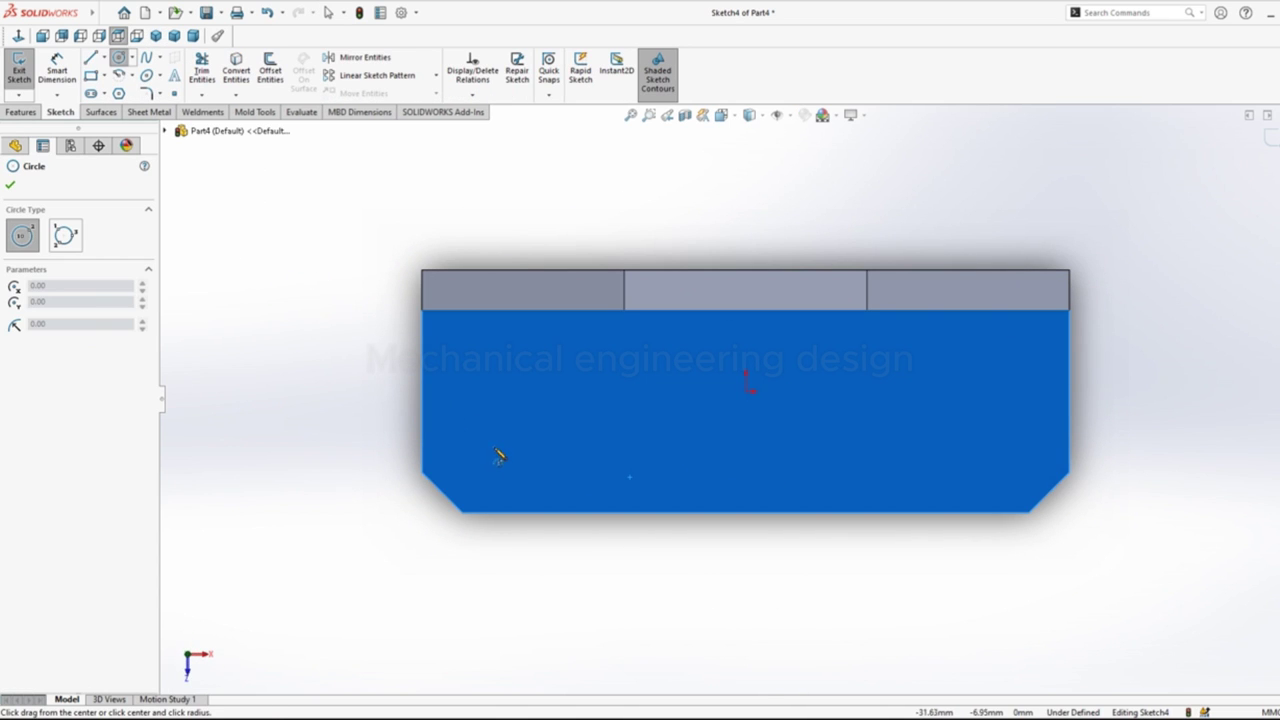
click(492, 418)
click(519, 430)
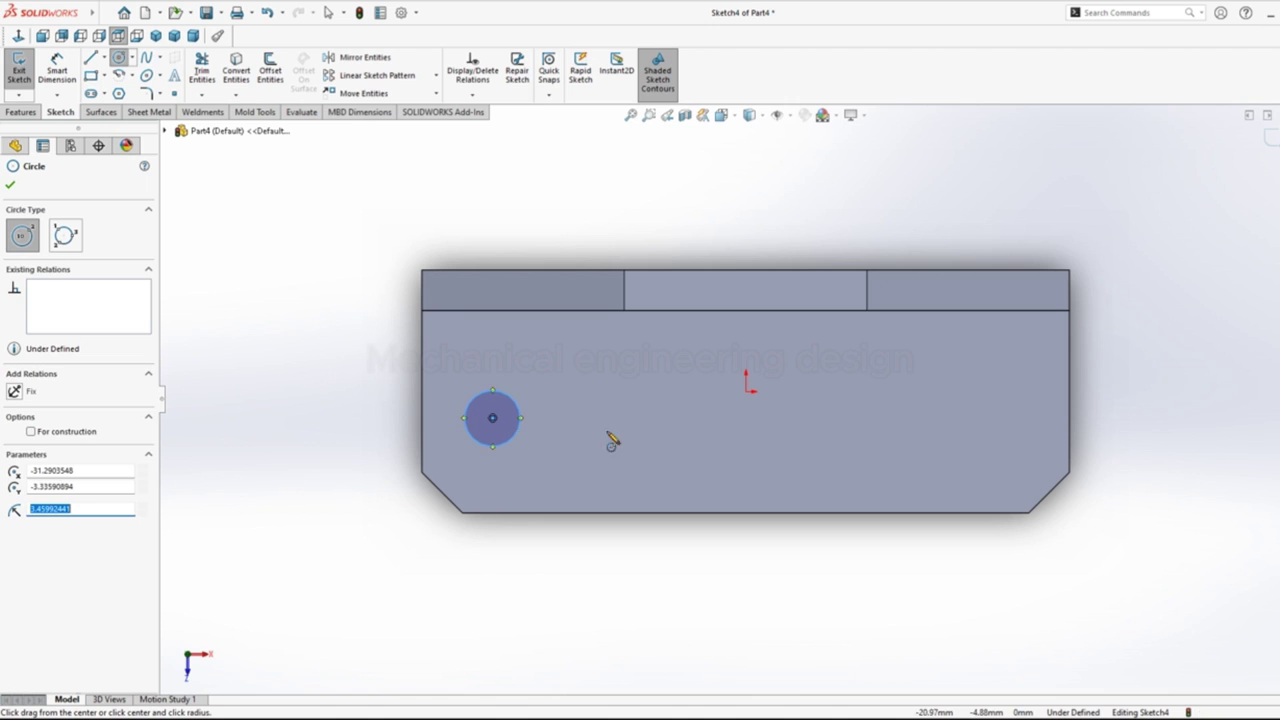
click(974, 418)
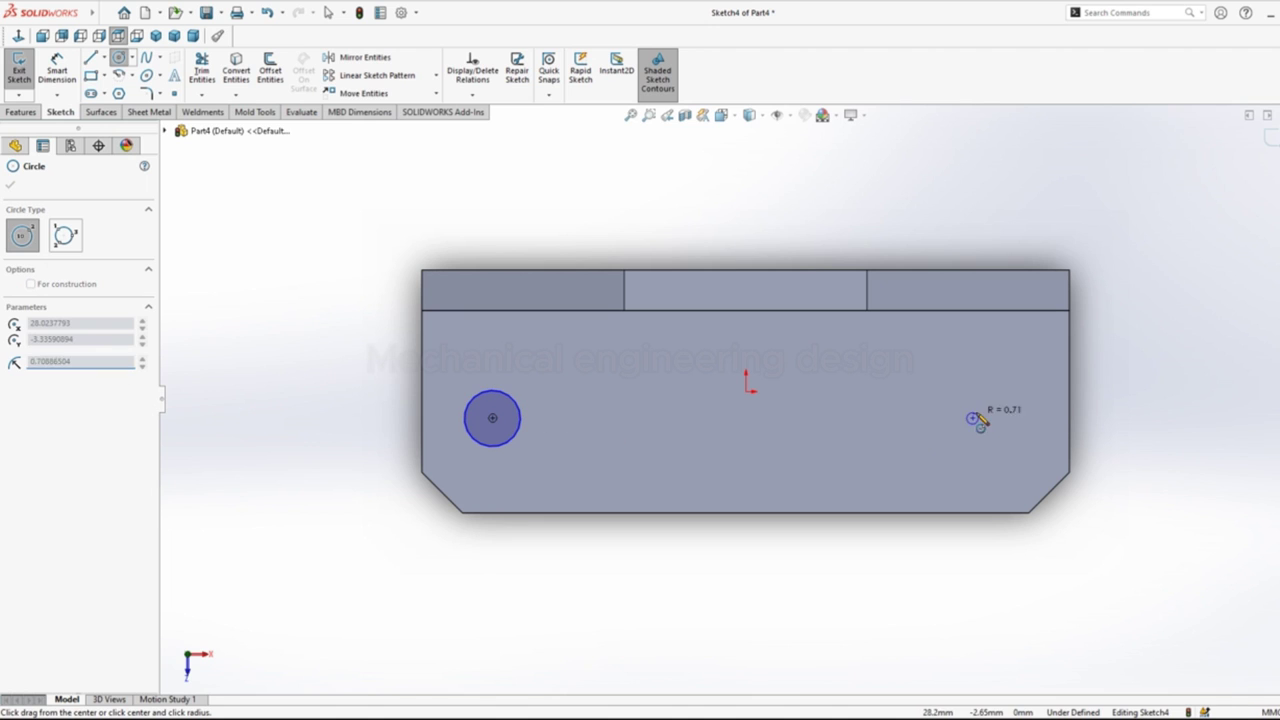
click(996, 412)
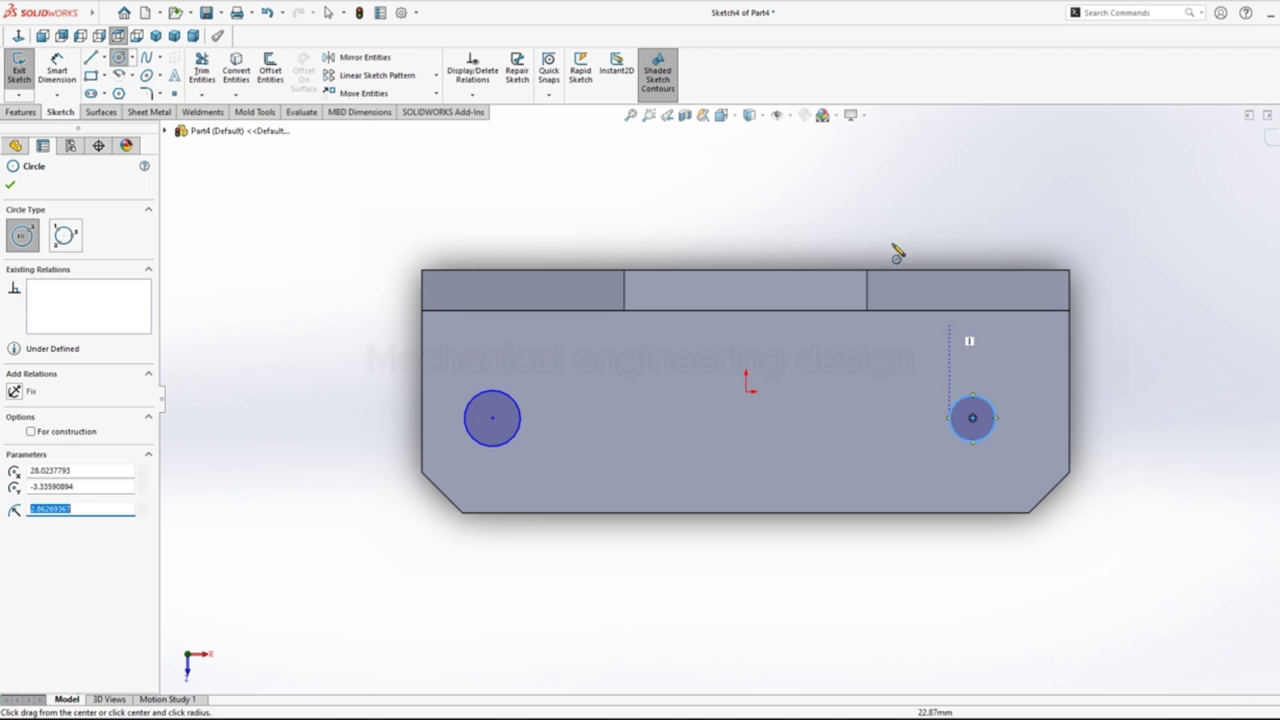
Step: Dimension the two circle centres 60 mm apart
right_drag(843, 212, 850, 160)
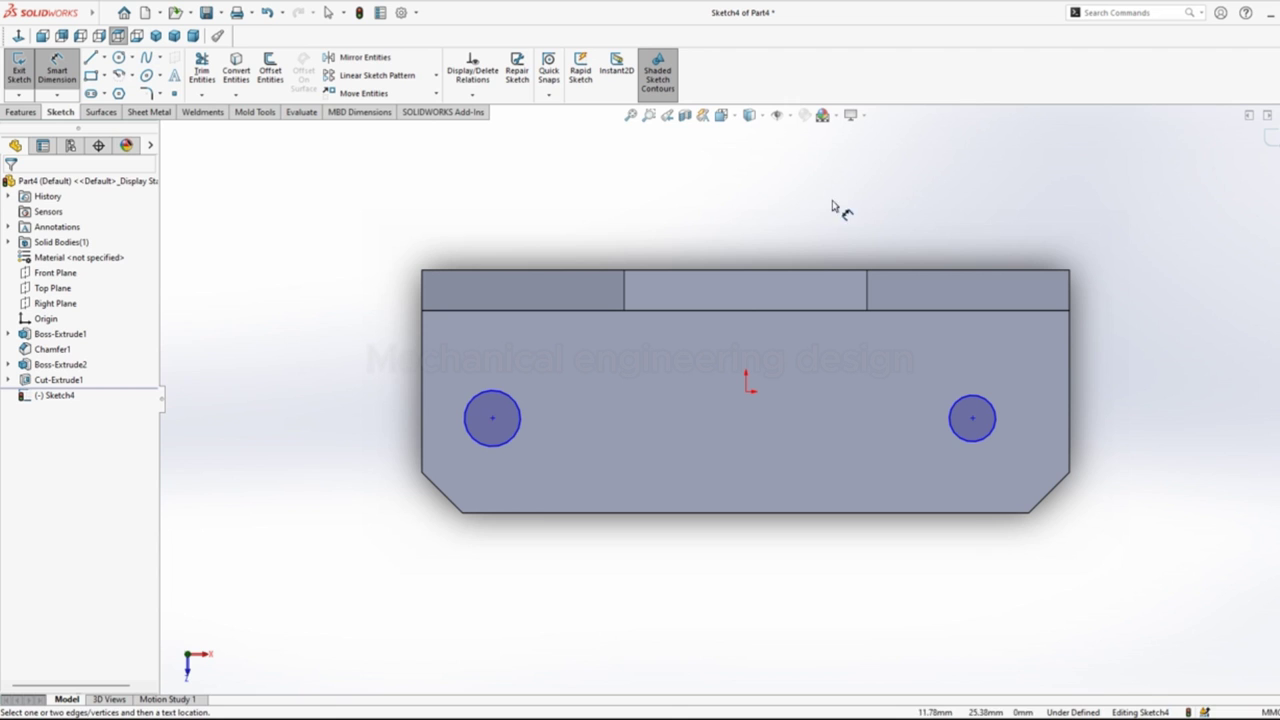
click(488, 447)
click(983, 440)
click(762, 592)
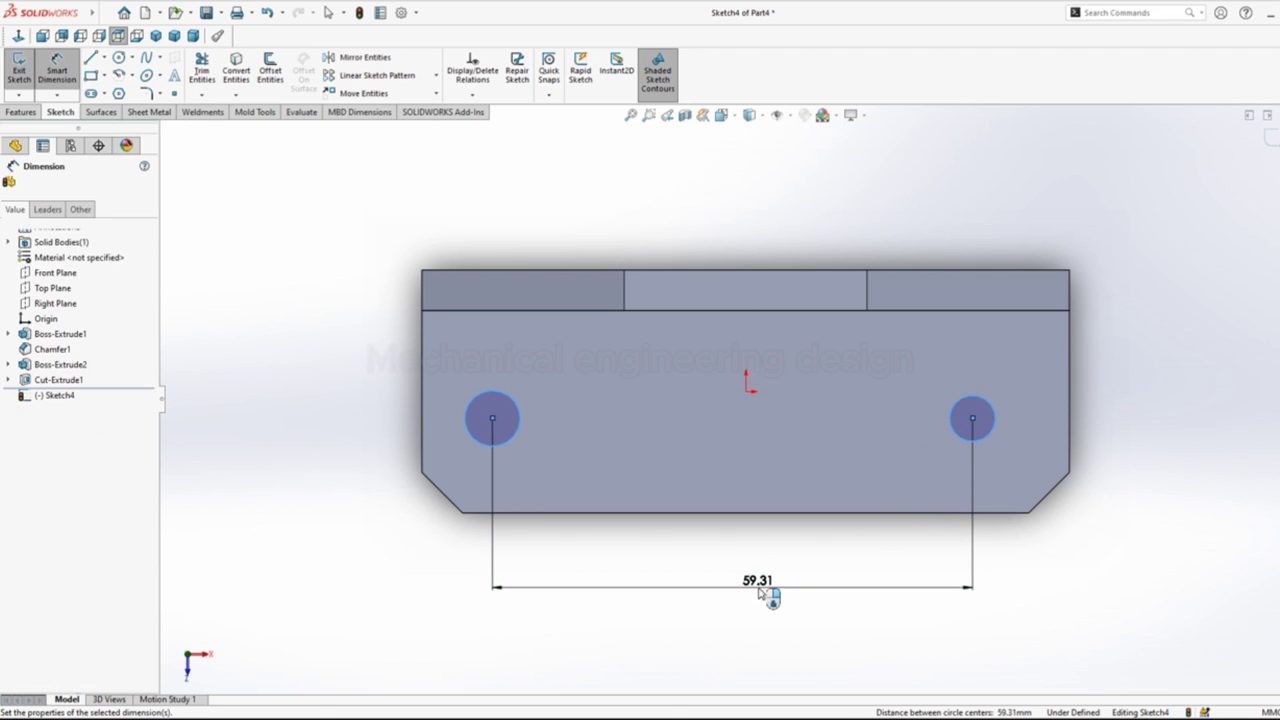
text(60)
key(Return)
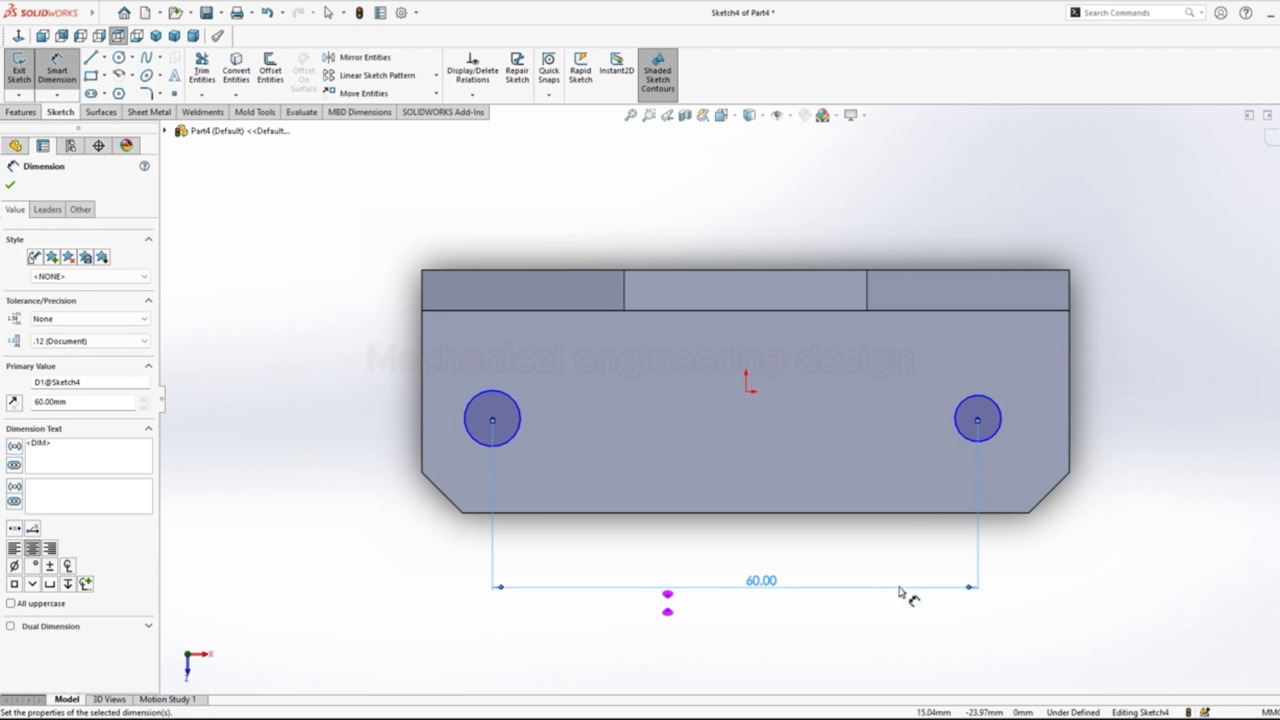
click(1100, 594)
Step: Dimension the right circle's centre 30 mm from the origin
click(971, 429)
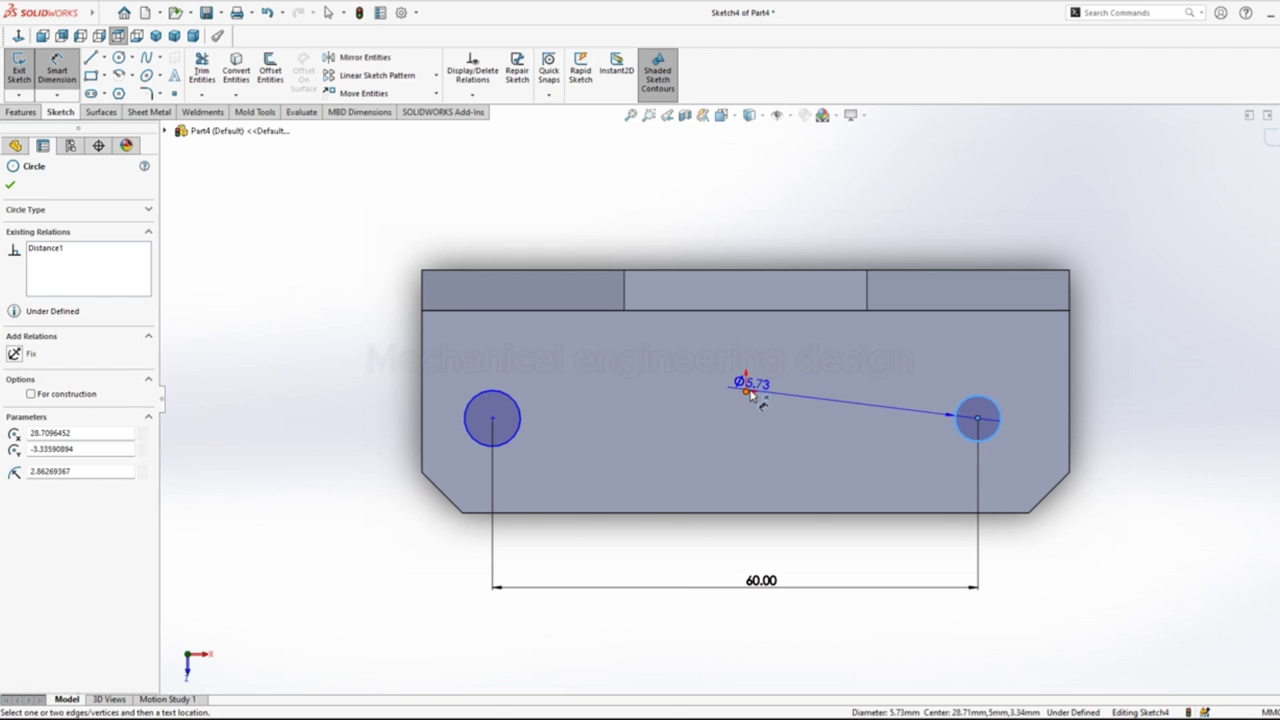
click(746, 393)
click(835, 553)
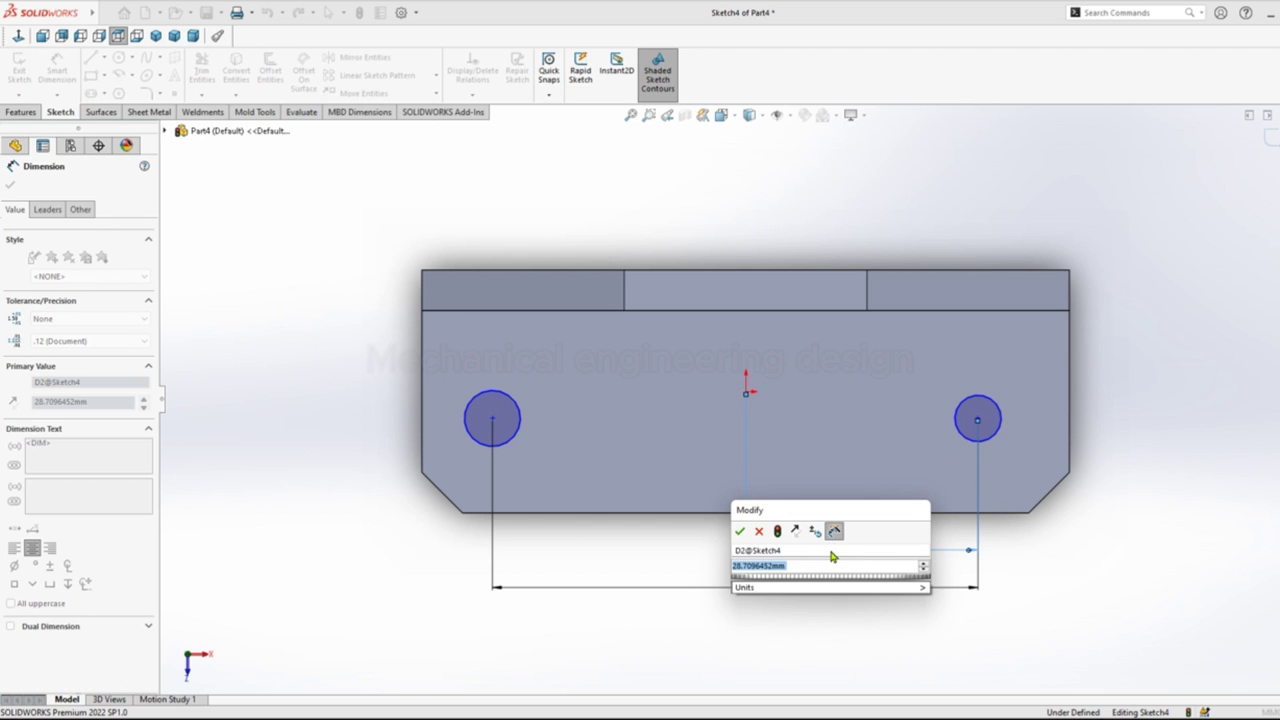
text(30)
key(Return)
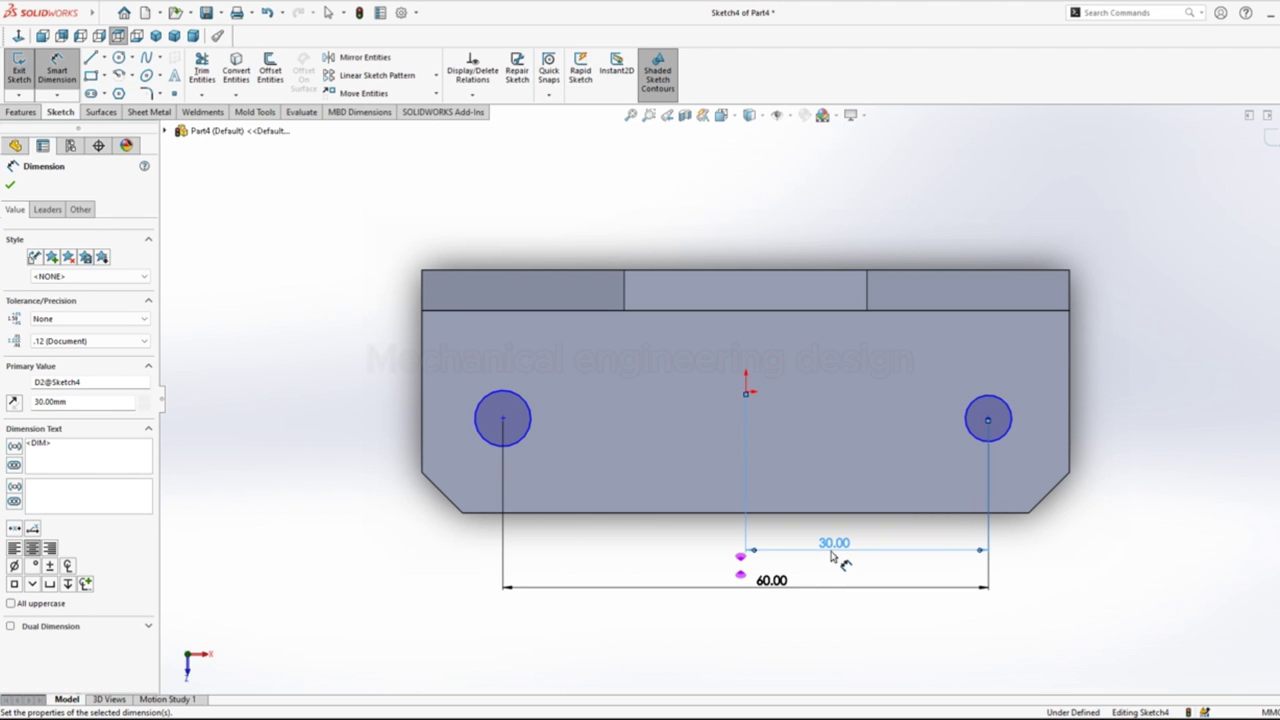
Step: Dimension the left circle's centre 12 mm above the base's lower edge
click(286, 400)
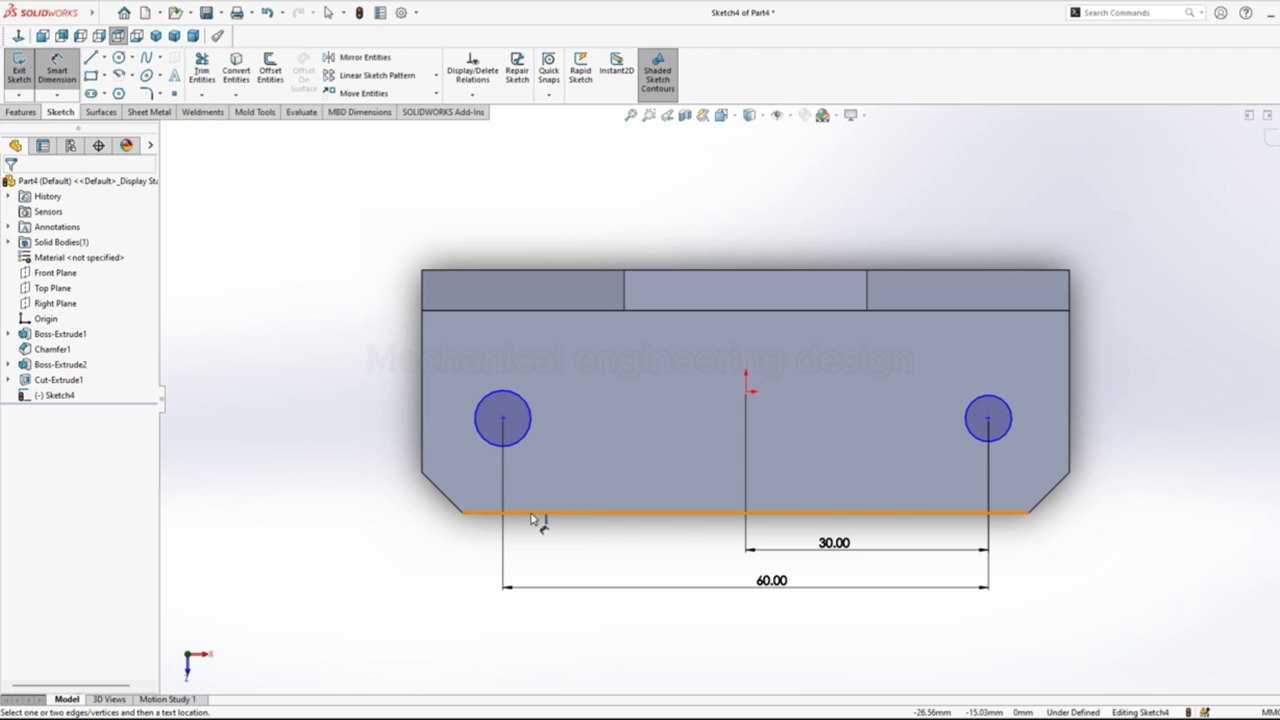
click(503, 419)
click(350, 419)
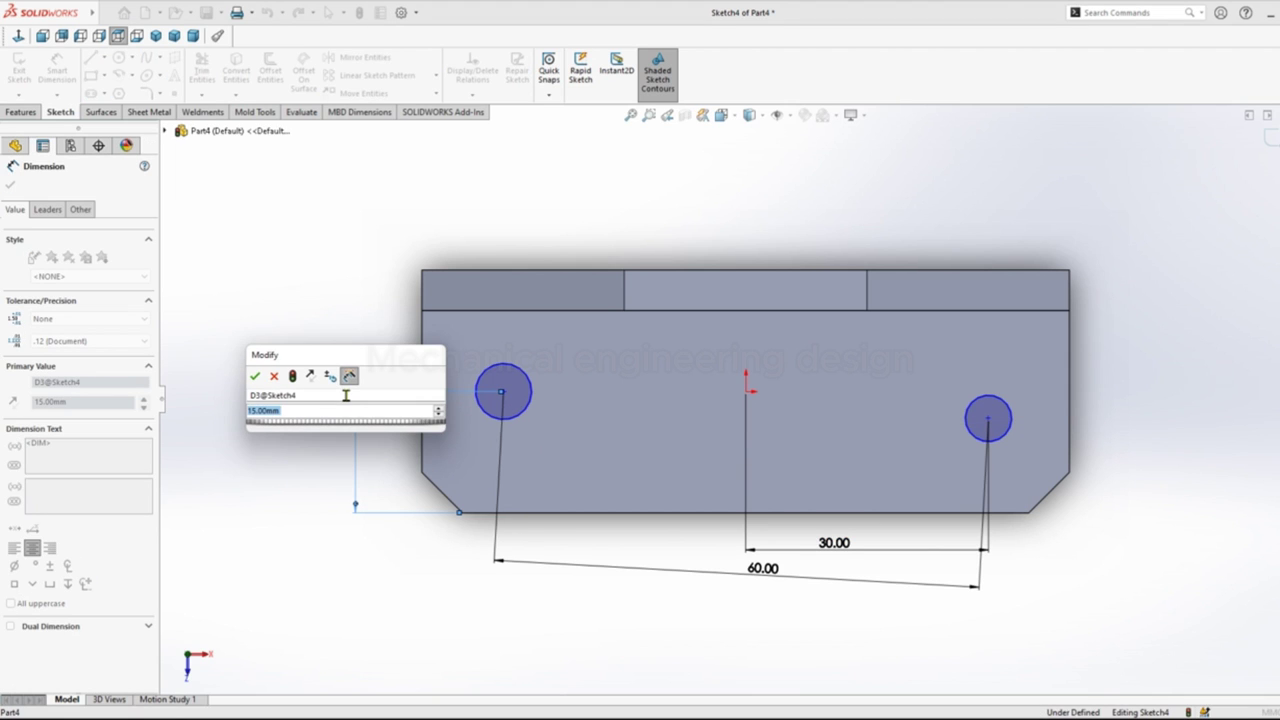
text(12)
key(Return)
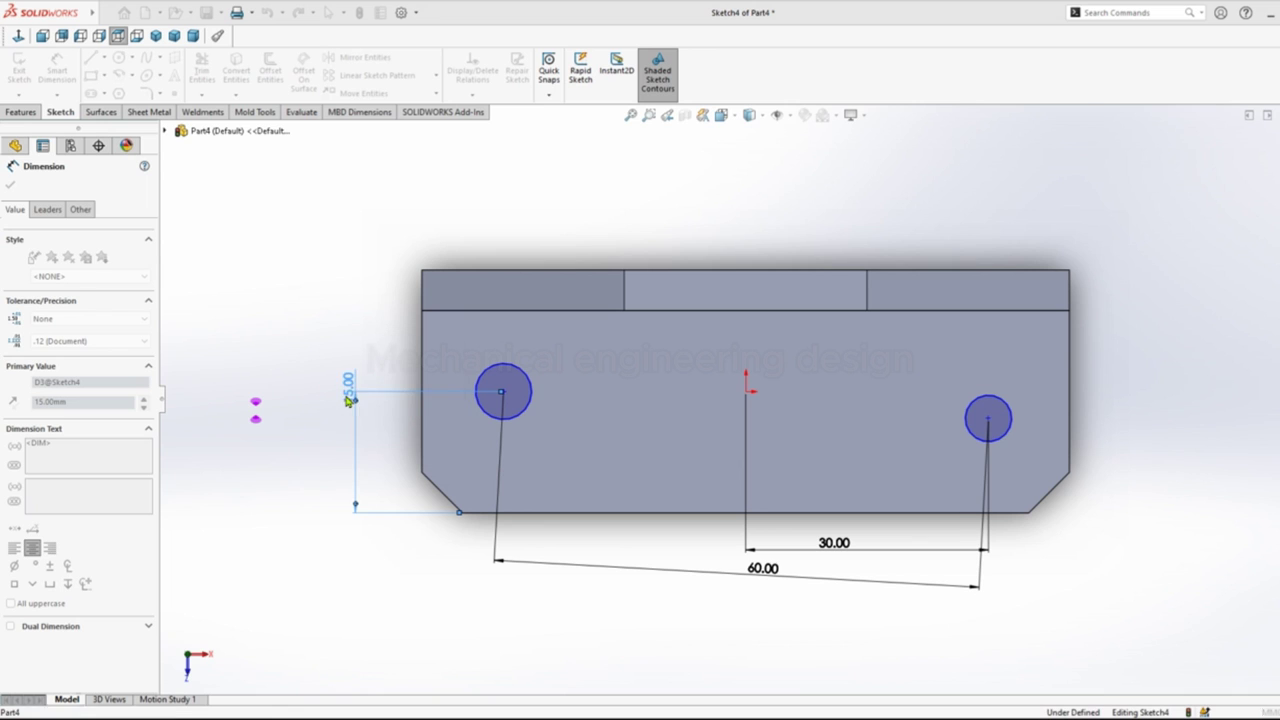
click(313, 377)
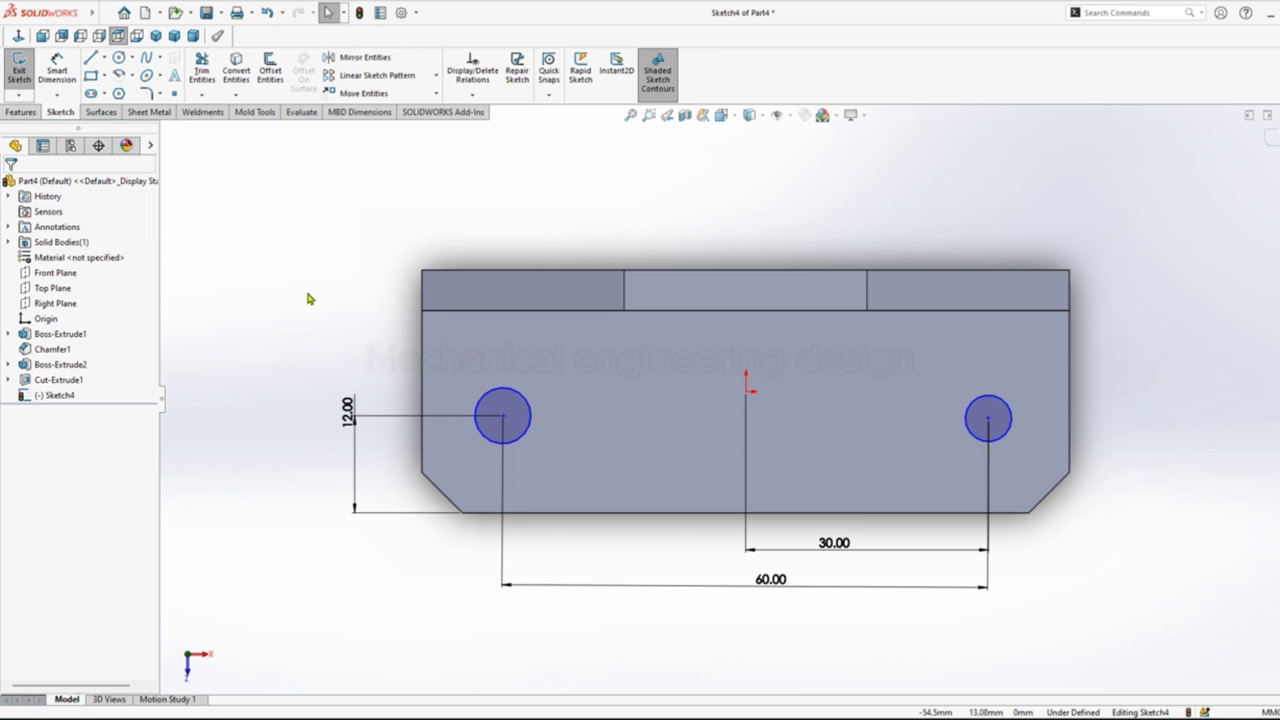
Step: Set the left circle's diameter to 10 mm
click(490, 443)
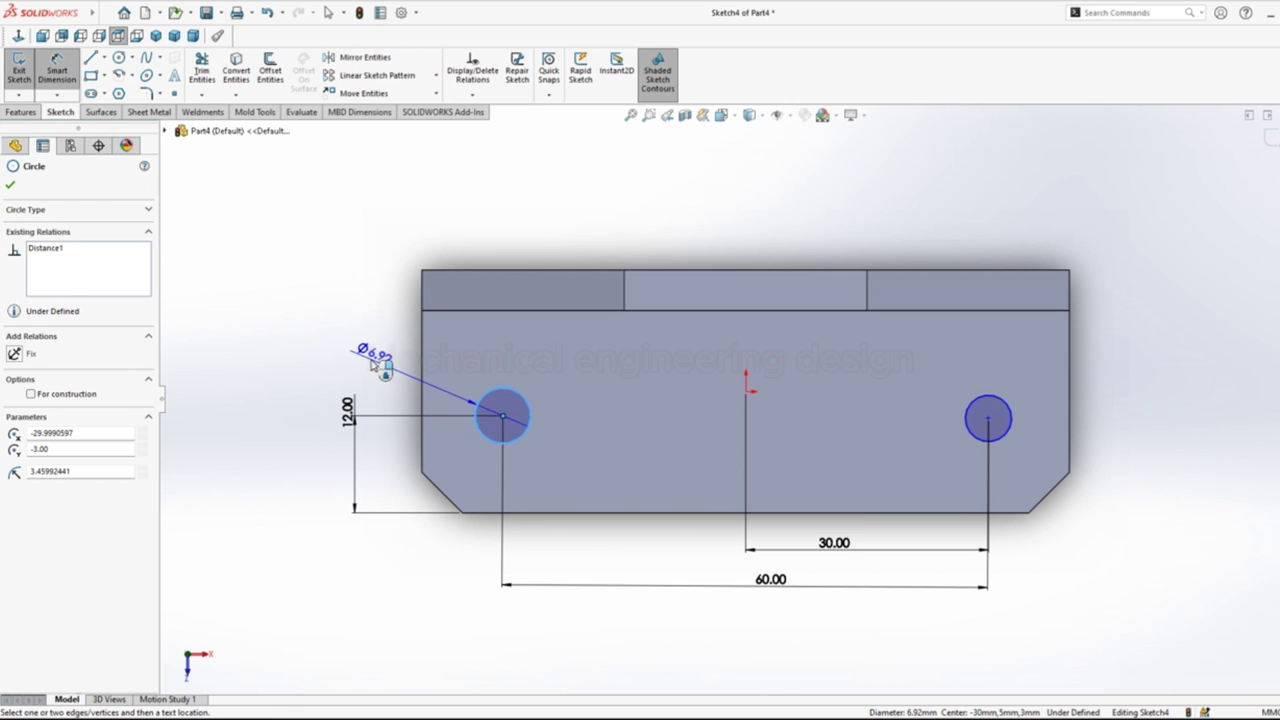
click(373, 363)
text(1)
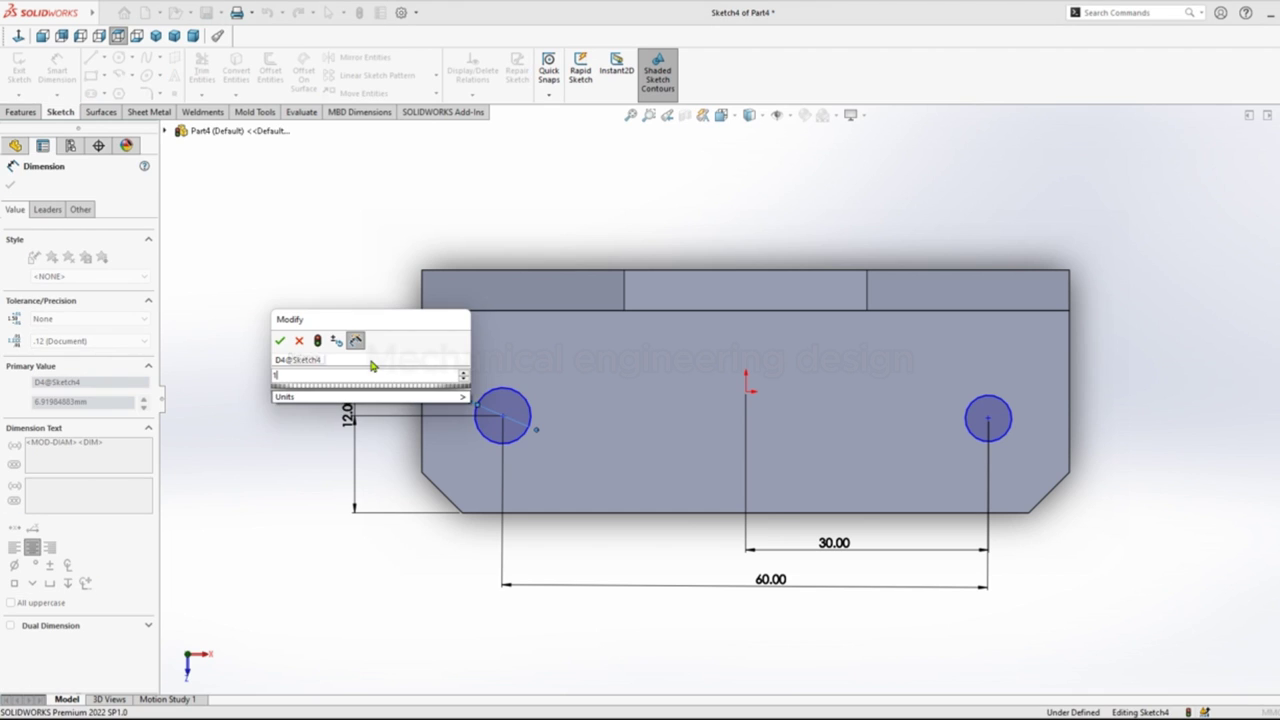
text(0)
key(Return)
click(297, 291)
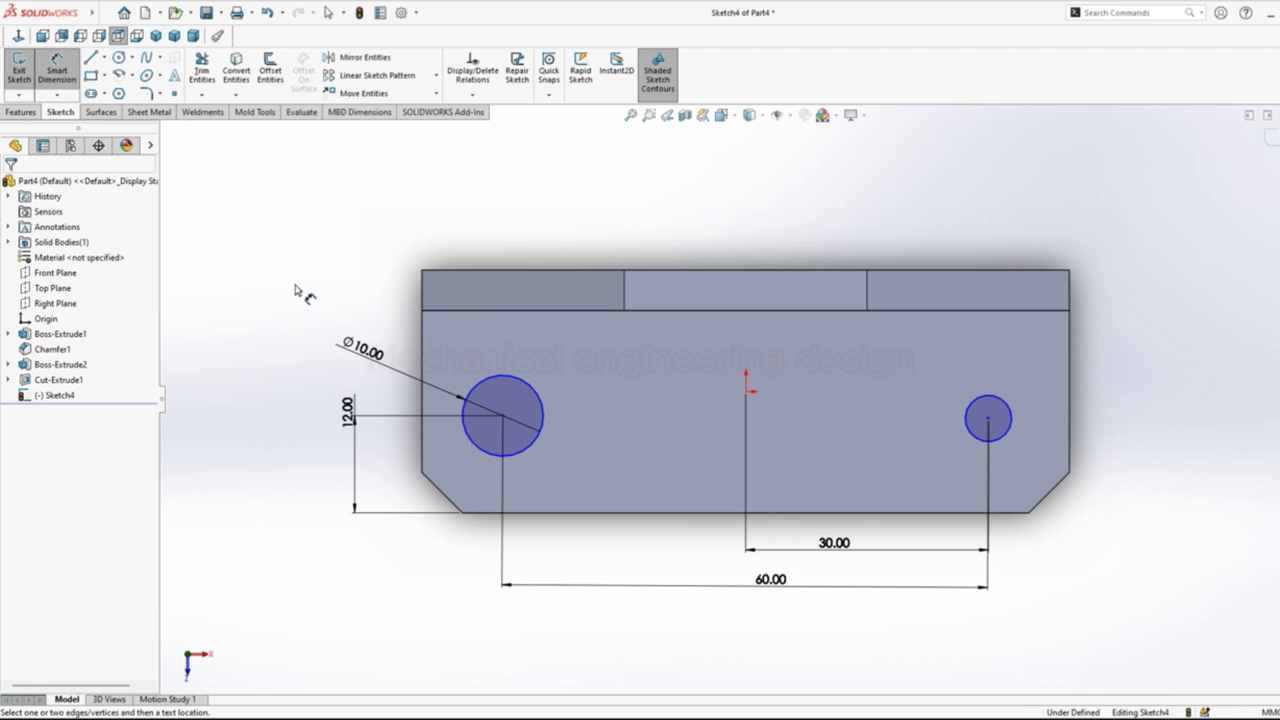
Step: Add a Horizontal relation between the two circle centres
right_drag(302, 256, 298, 196)
click(506, 421)
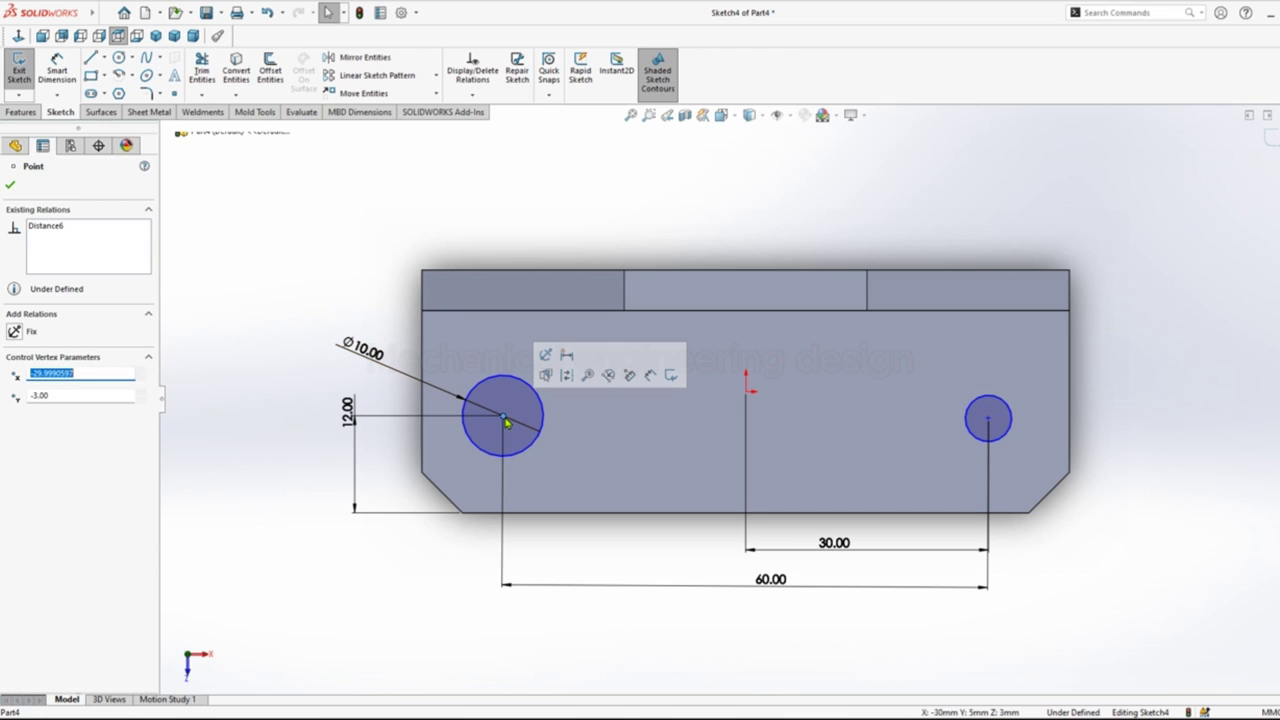
ctrl+click(989, 421)
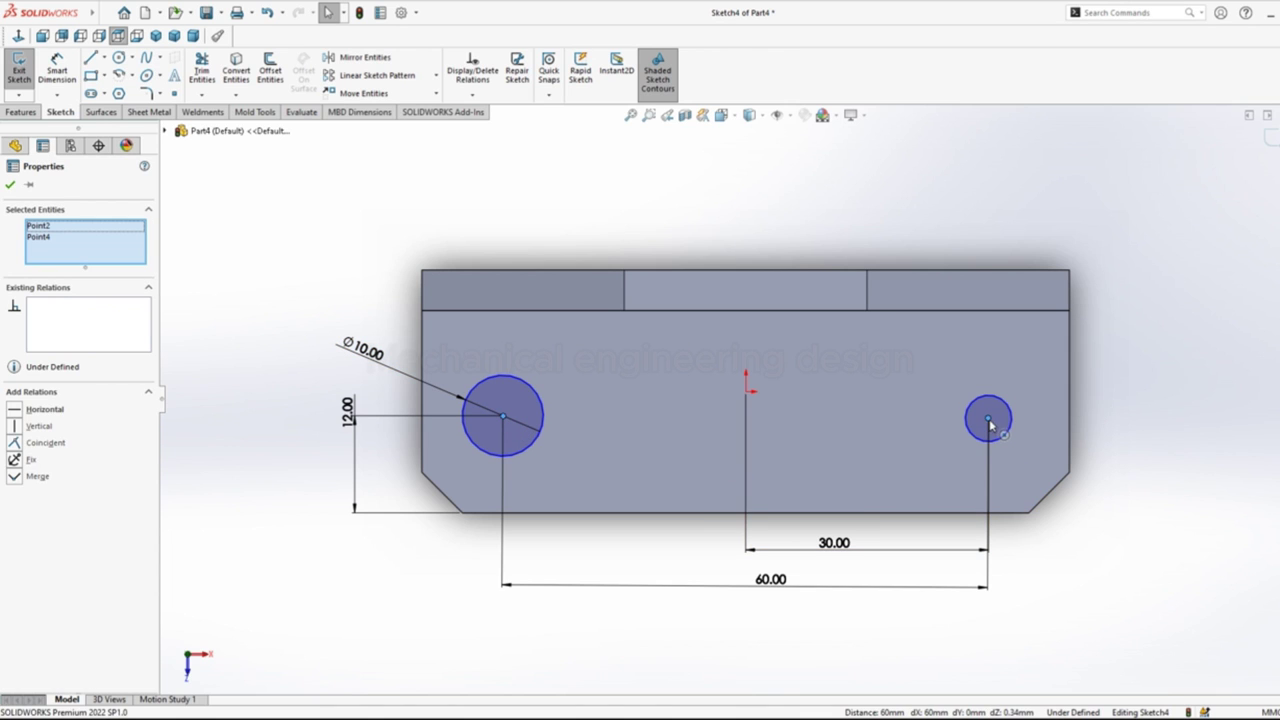
click(1030, 372)
click(1073, 373)
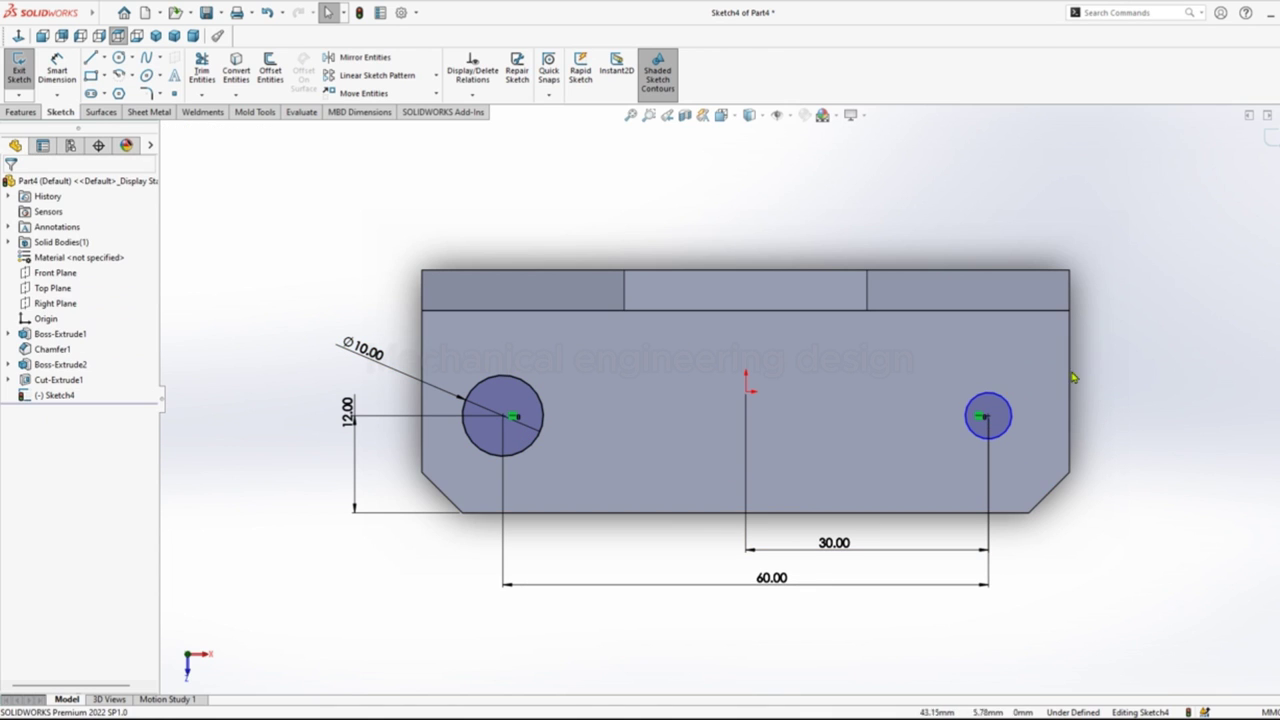
Step: Make the two circles Equal in size
click(1011, 433)
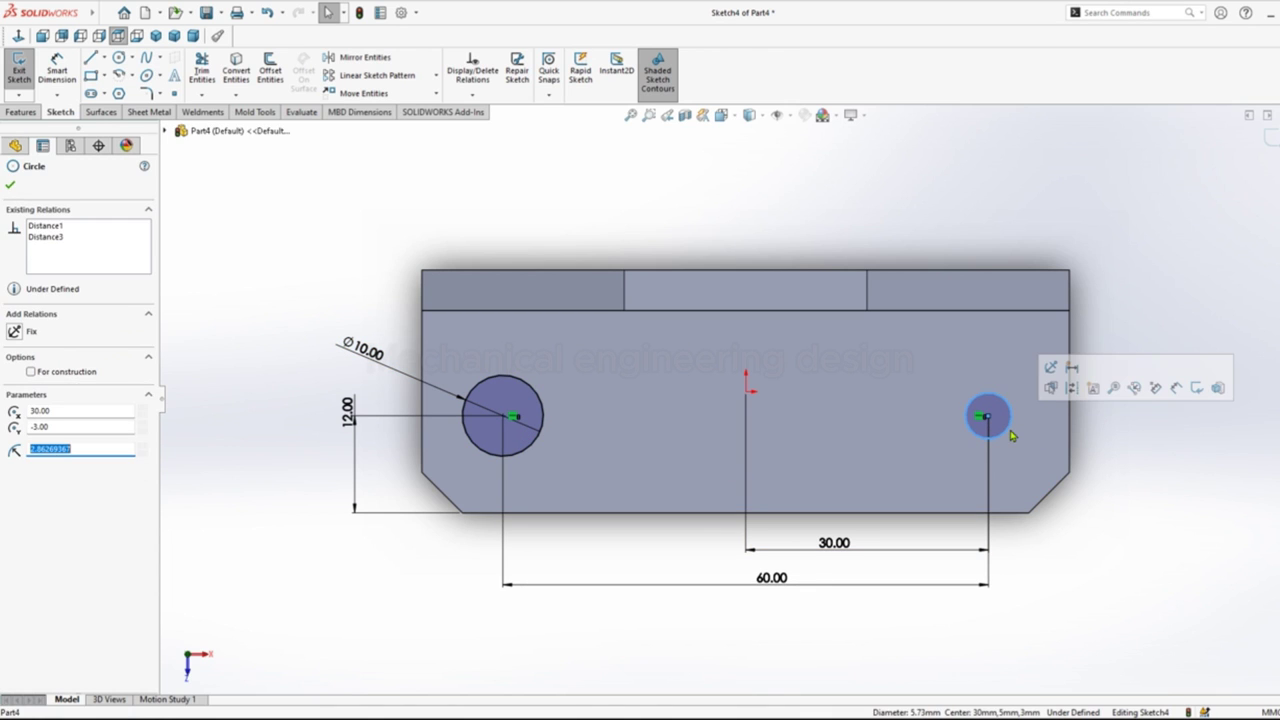
ctrl+click(546, 419)
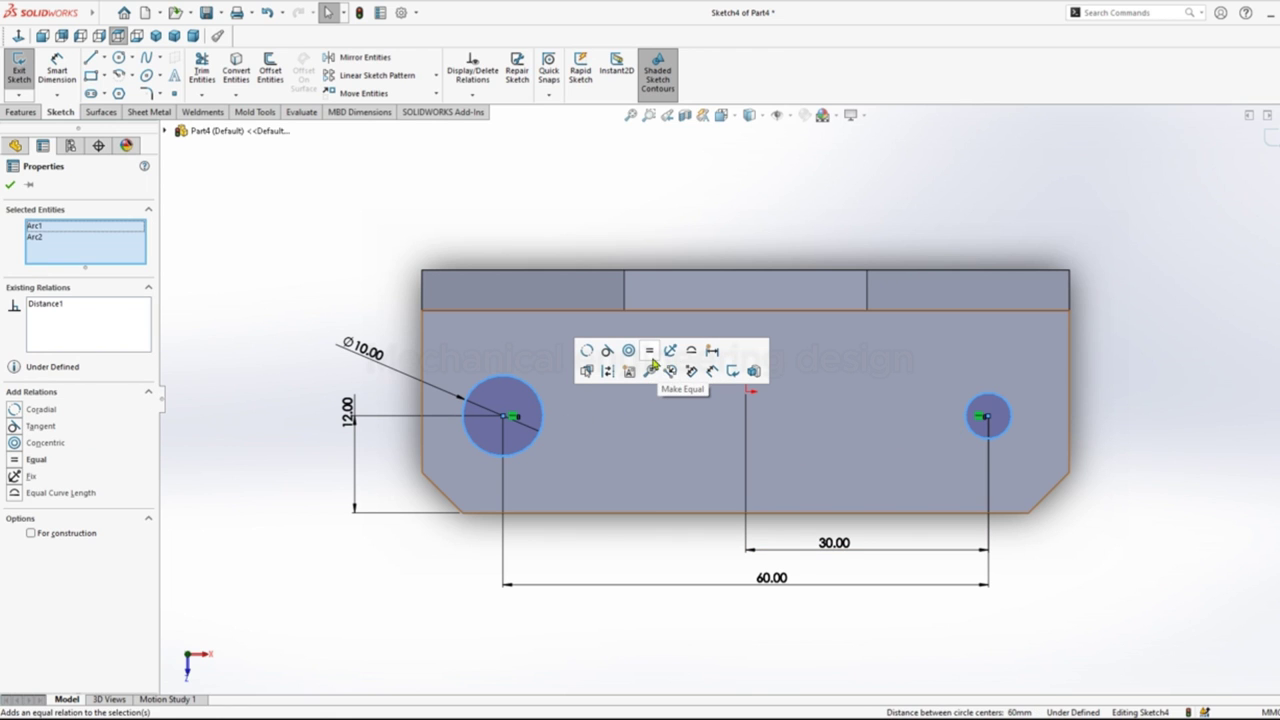
click(688, 372)
click(697, 220)
Step: Cut both Ø10 holes through the base and save the bracket as Part4
click(20, 113)
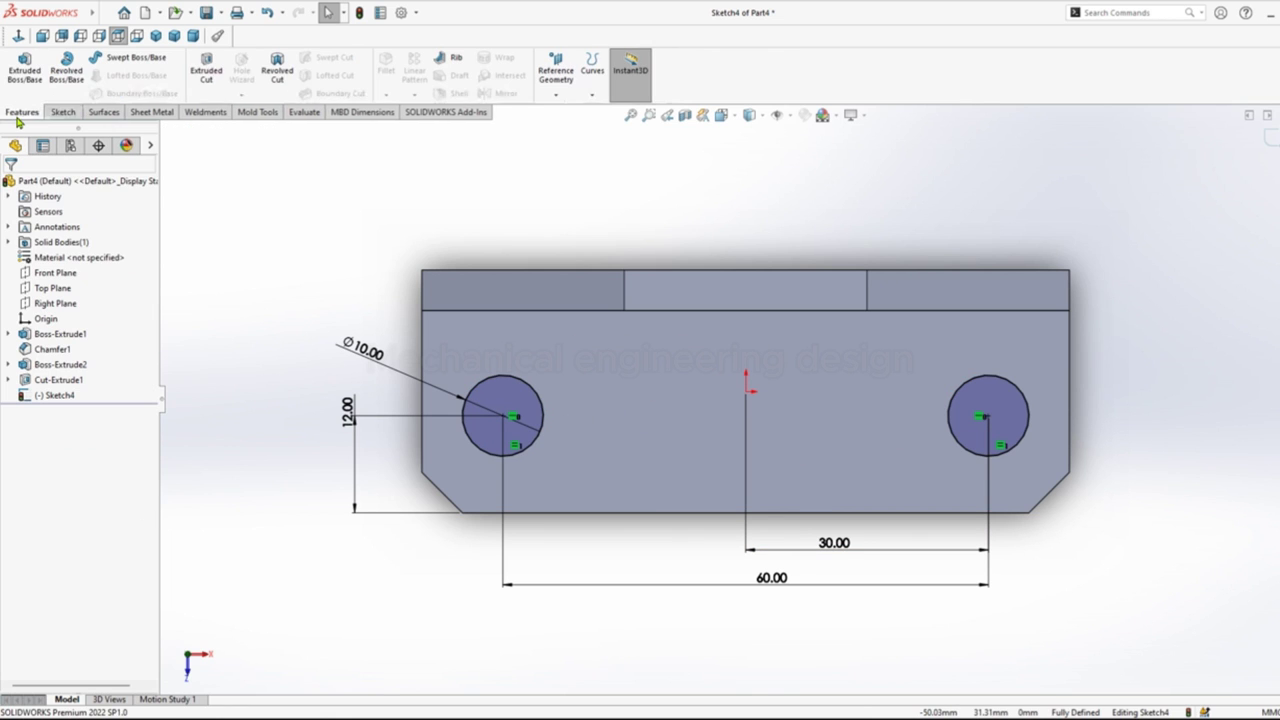
click(210, 72)
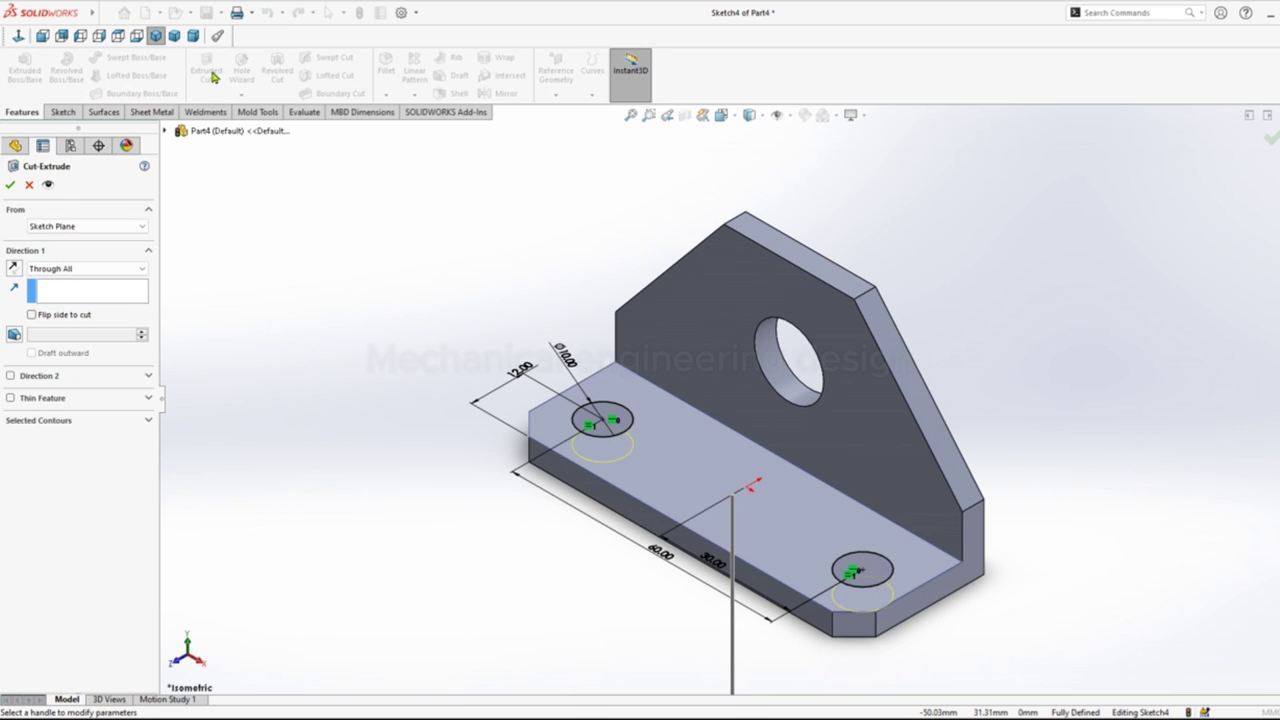
click(12, 187)
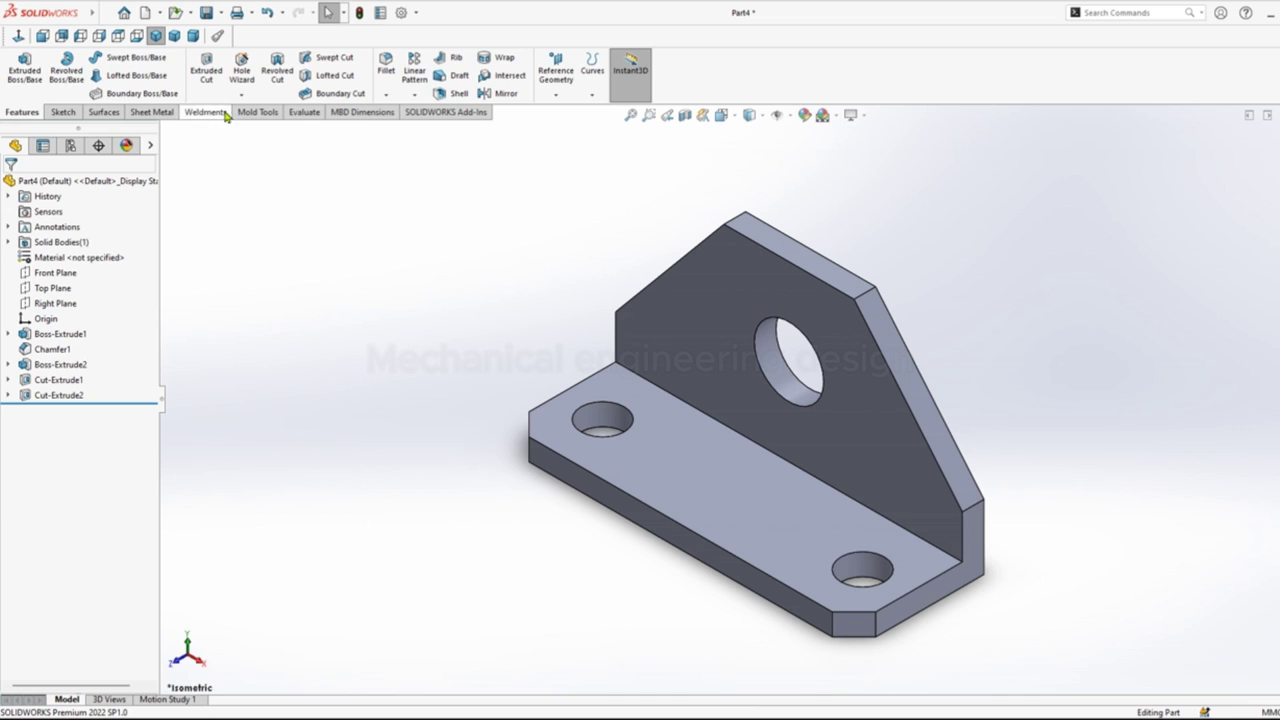
click(207, 13)
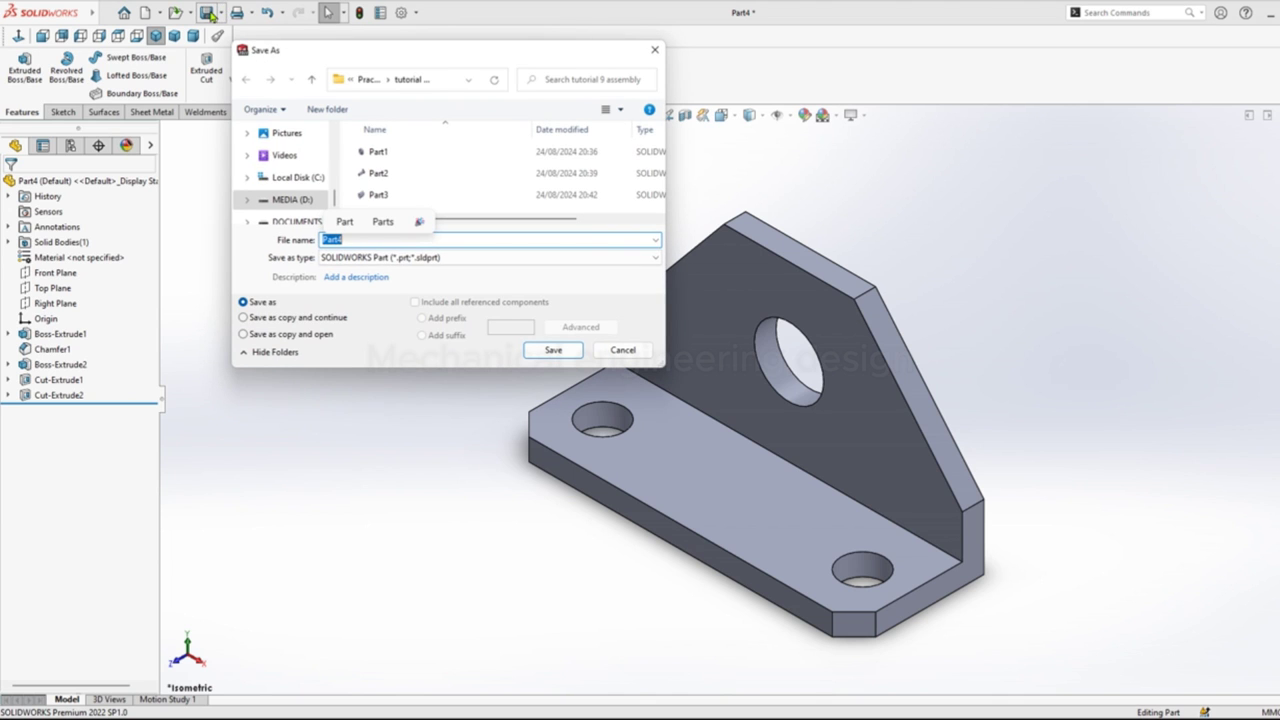
click(543, 350)
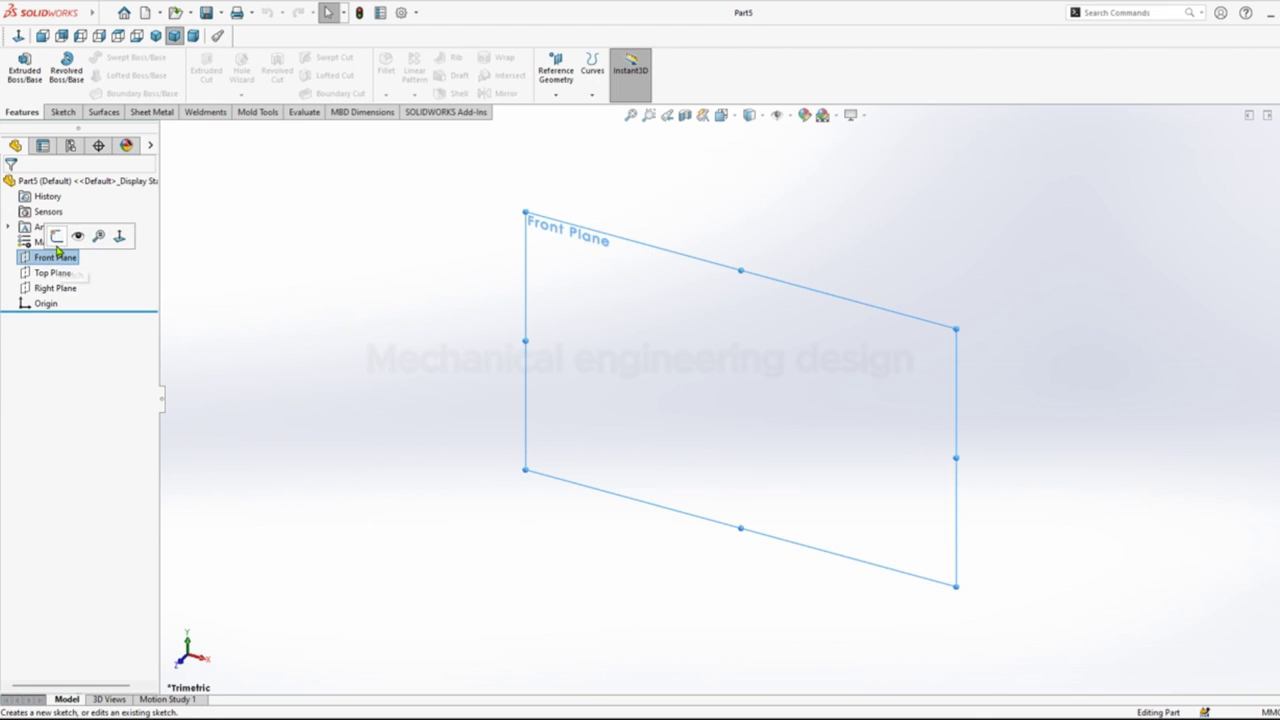
Step: On the Front Plane, draw two concentric circles centred on the origin
click(57, 234)
right_drag(323, 306, 411, 316)
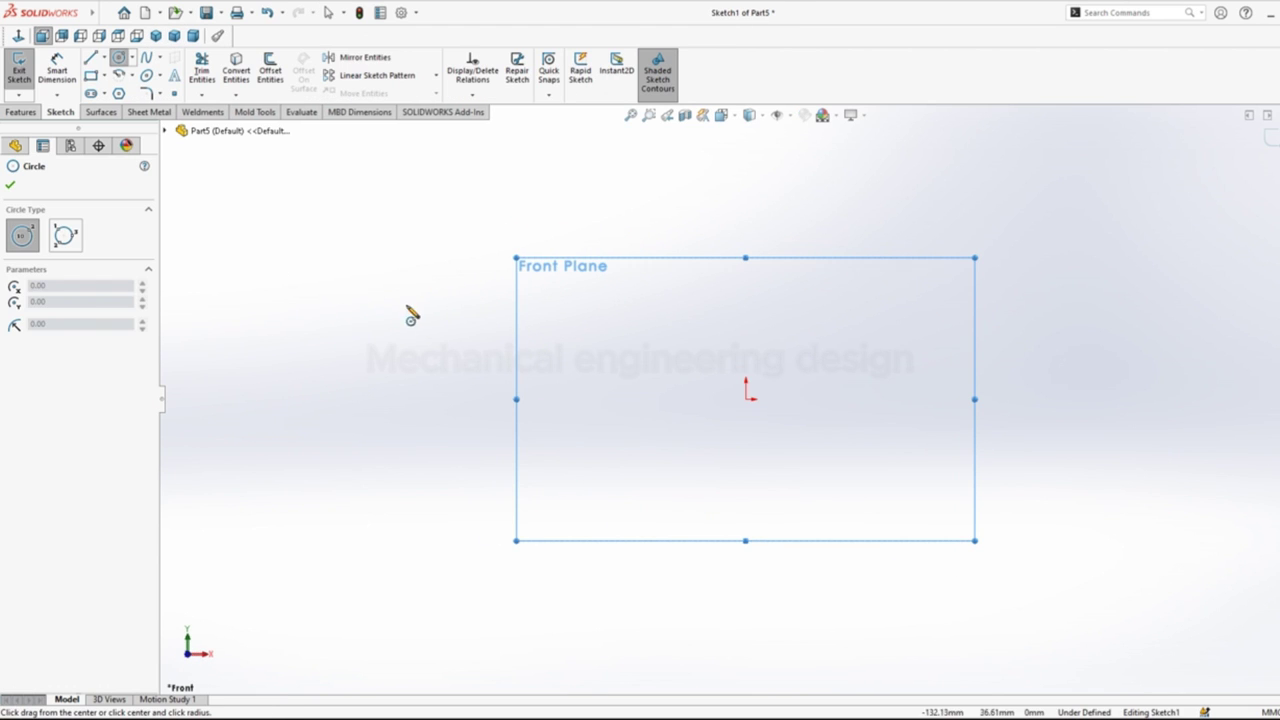
click(745, 399)
click(771, 323)
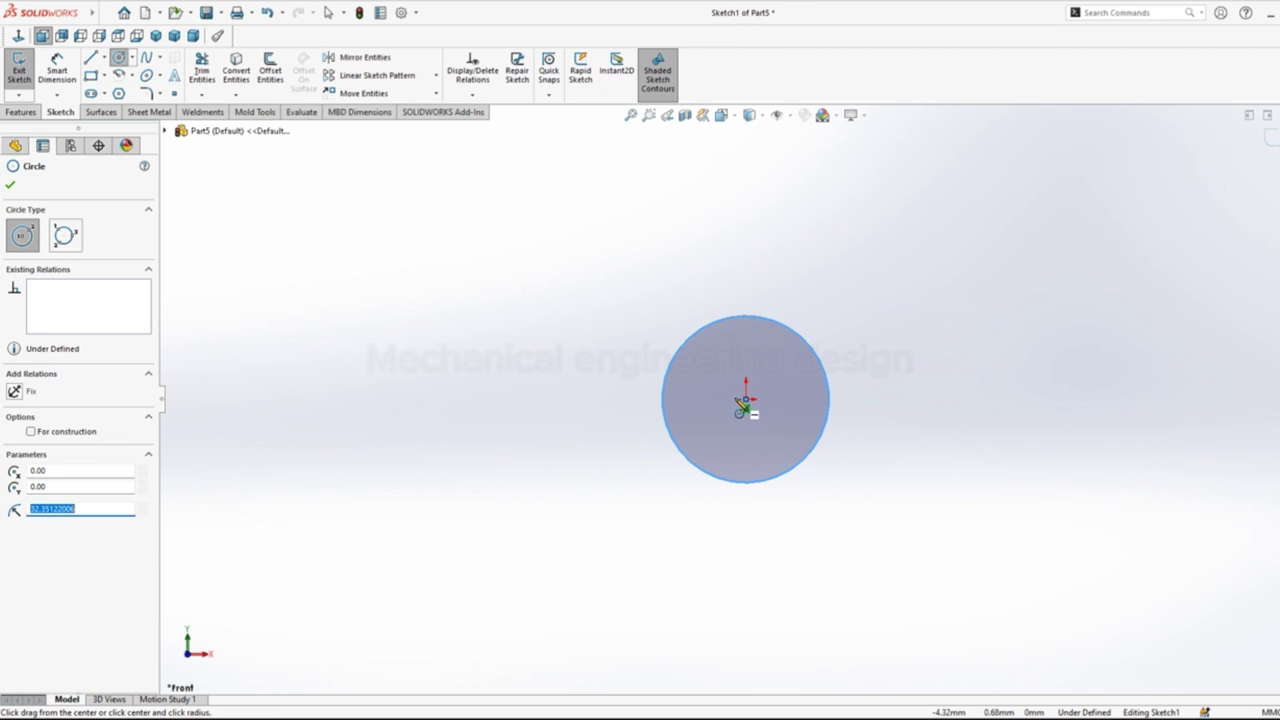
click(746, 400)
click(770, 358)
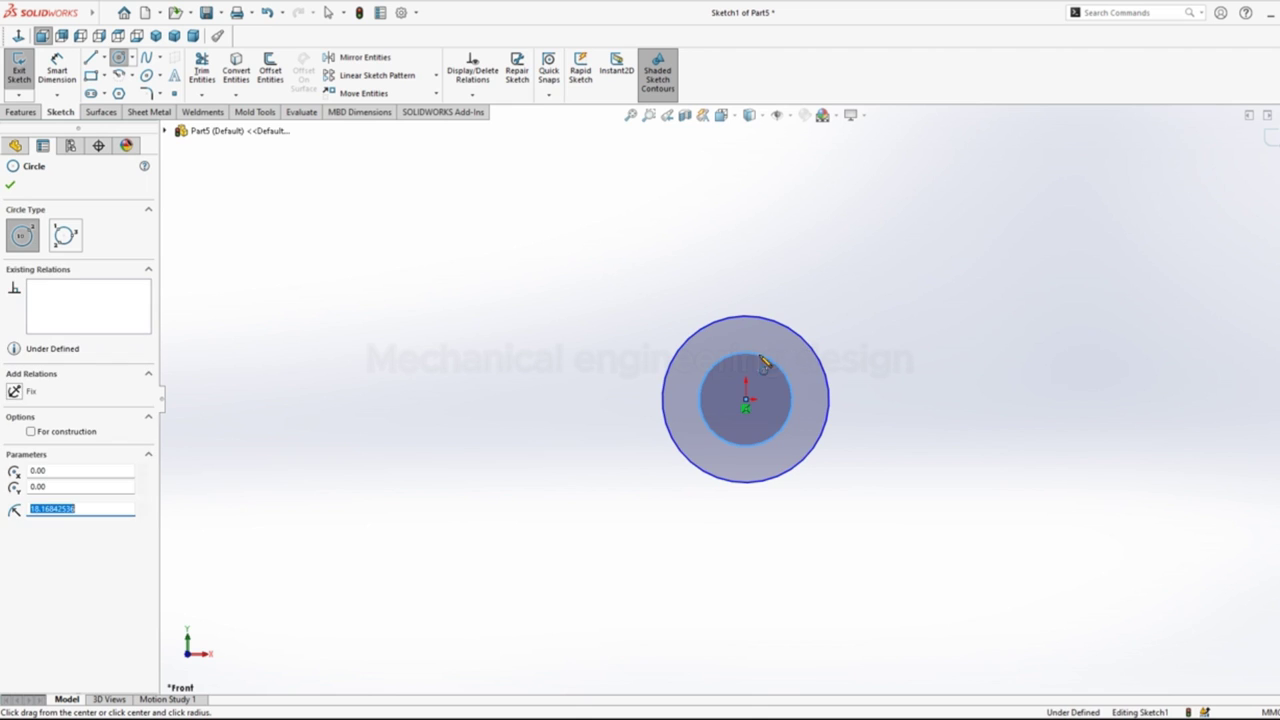
Step: Dimension the outer circle Ø28 and the inner circle Ø16
right_drag(825, 365, 822, 331)
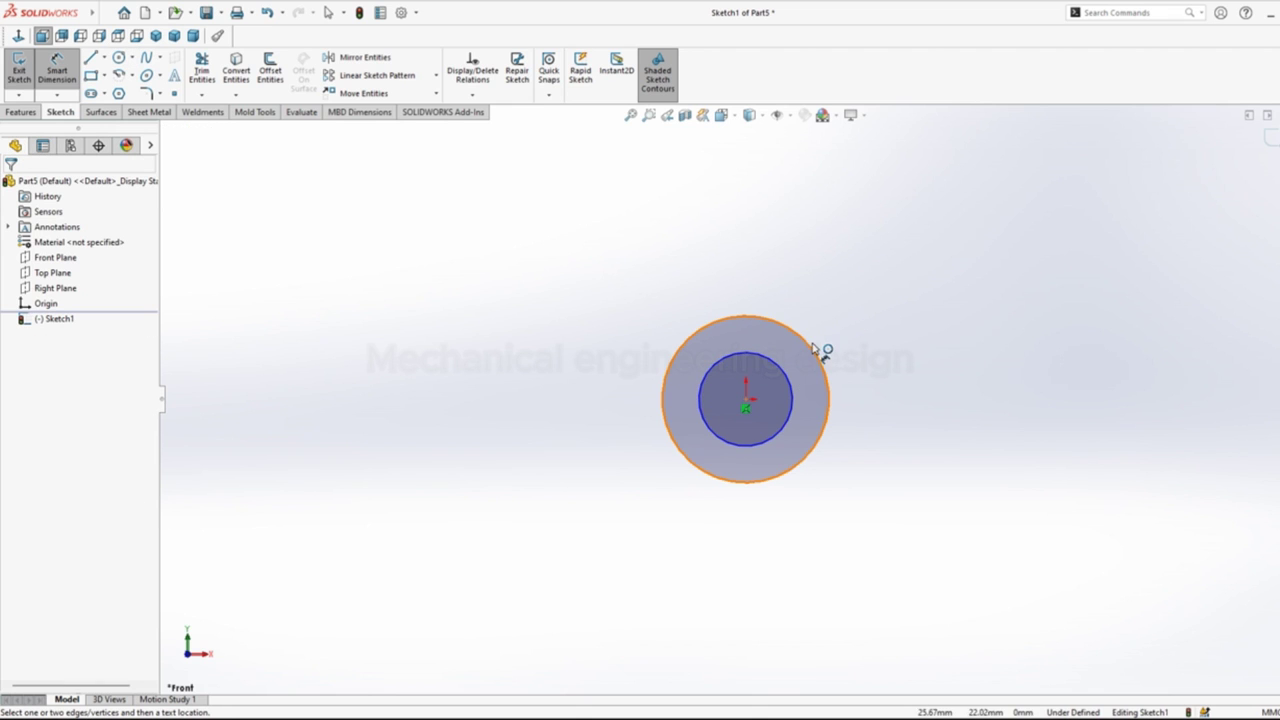
click(820, 352)
click(866, 375)
click(866, 375)
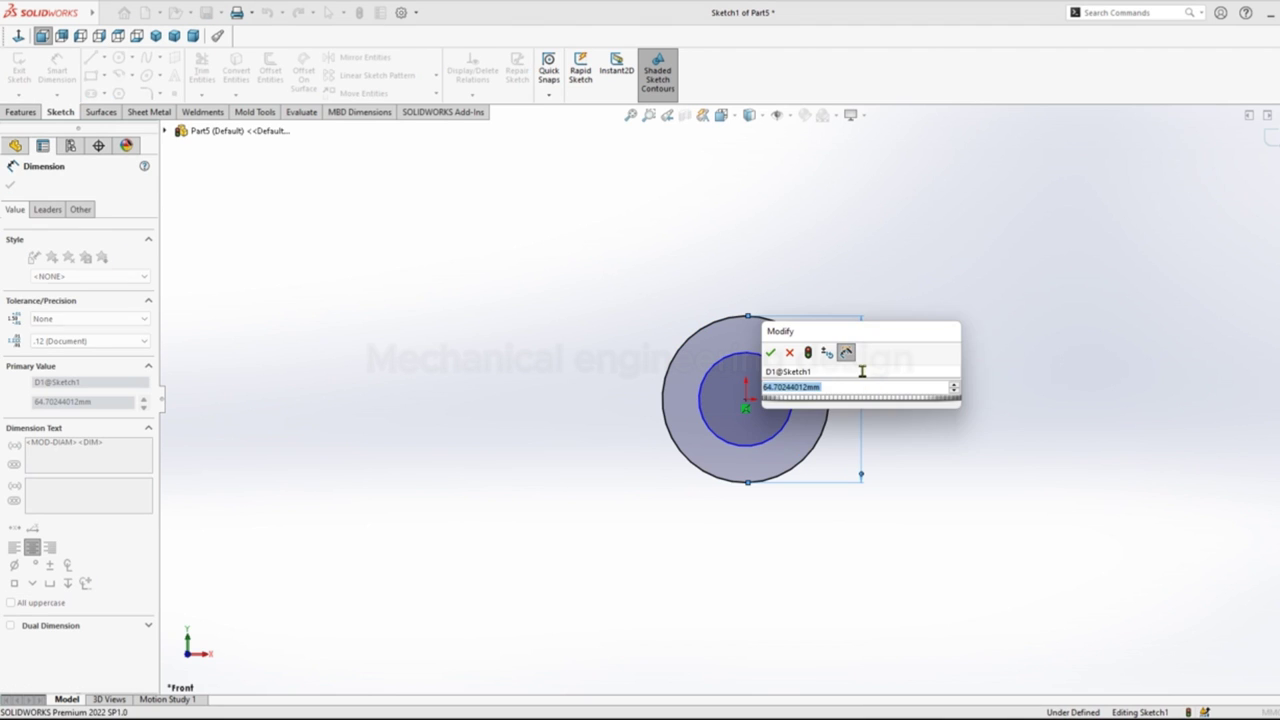
text(28)
key(Return)
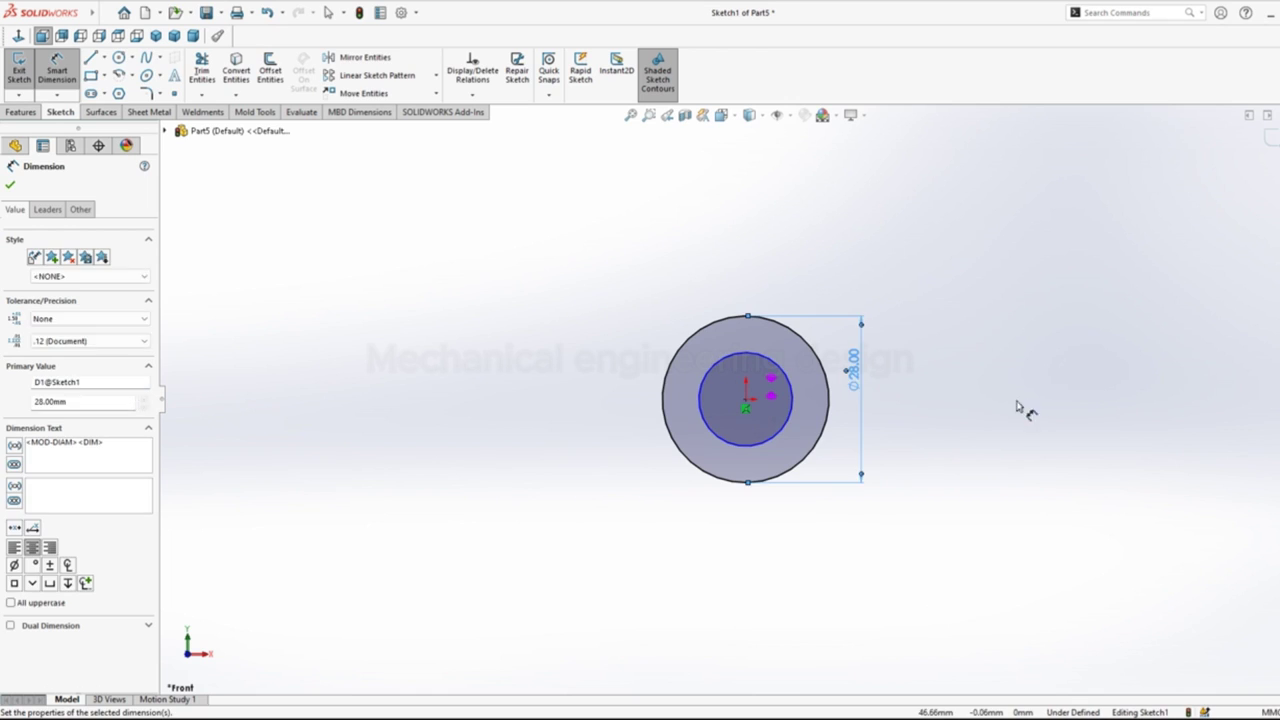
click(788, 433)
click(585, 383)
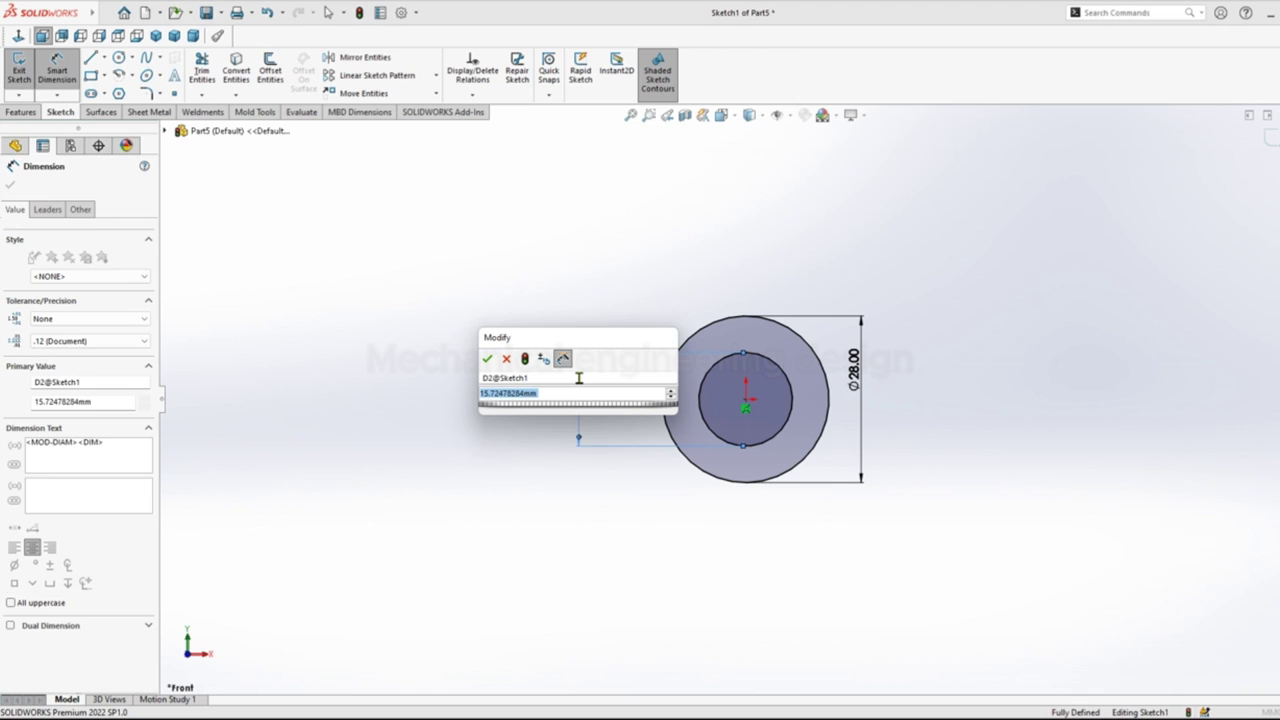
key(Return)
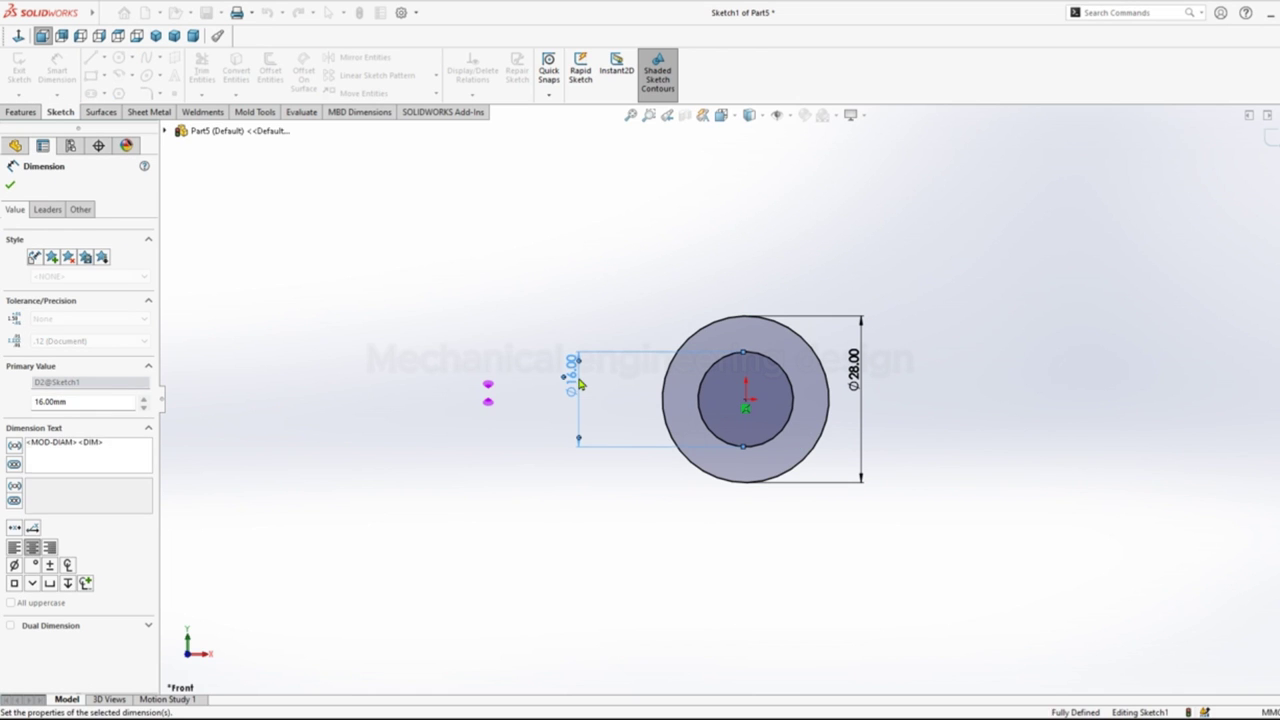
key(Escape)
click(22, 111)
click(28, 88)
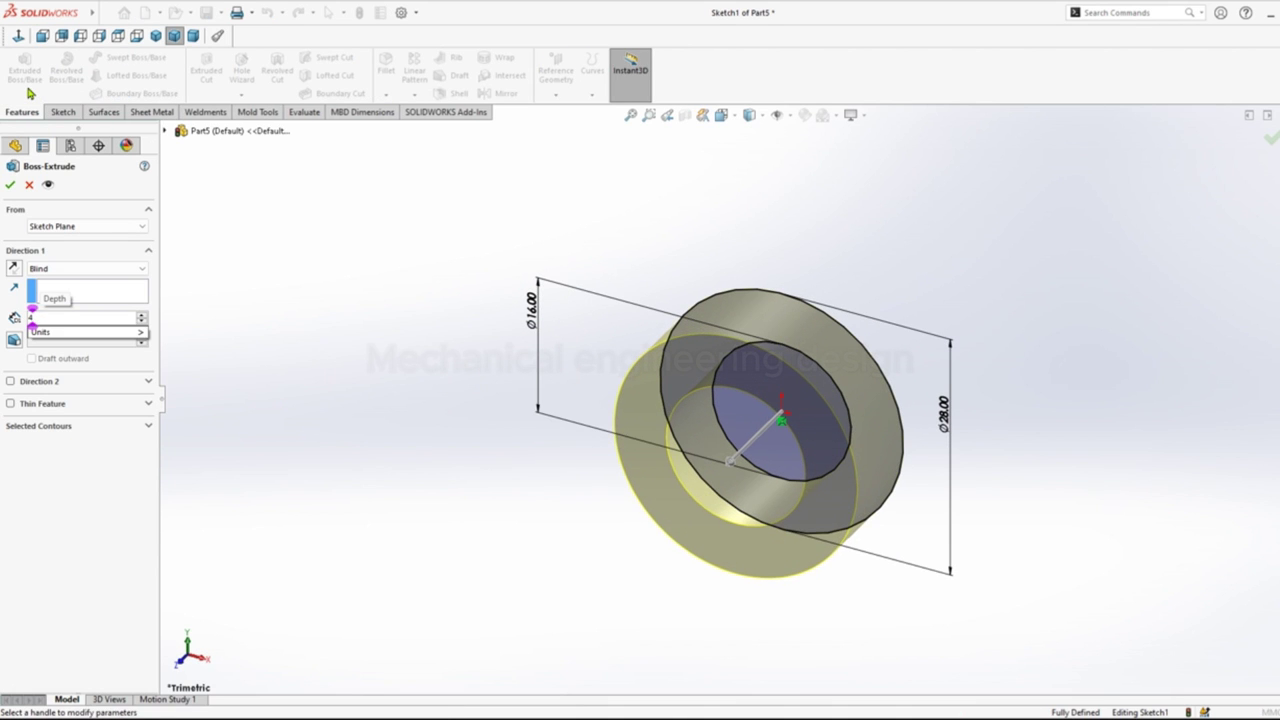
Step: Extrude the ring sketch 4 mm thick
text(4)
key(Return)
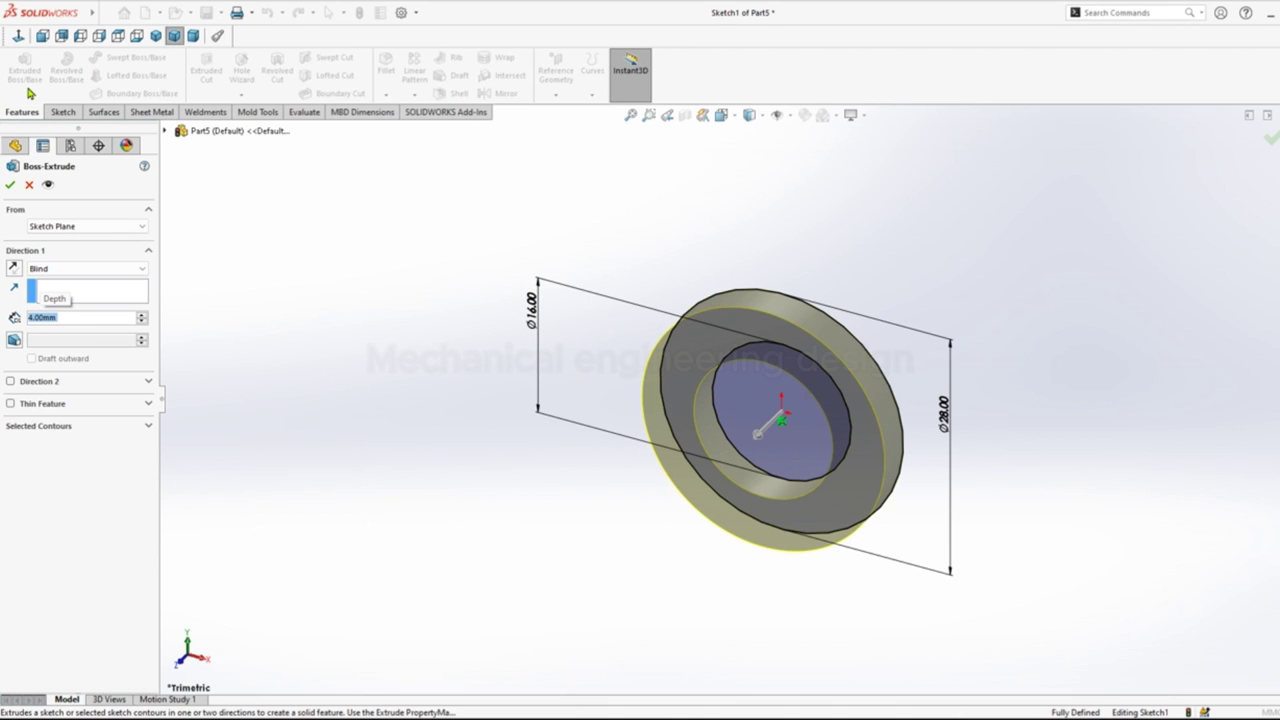
click(17, 183)
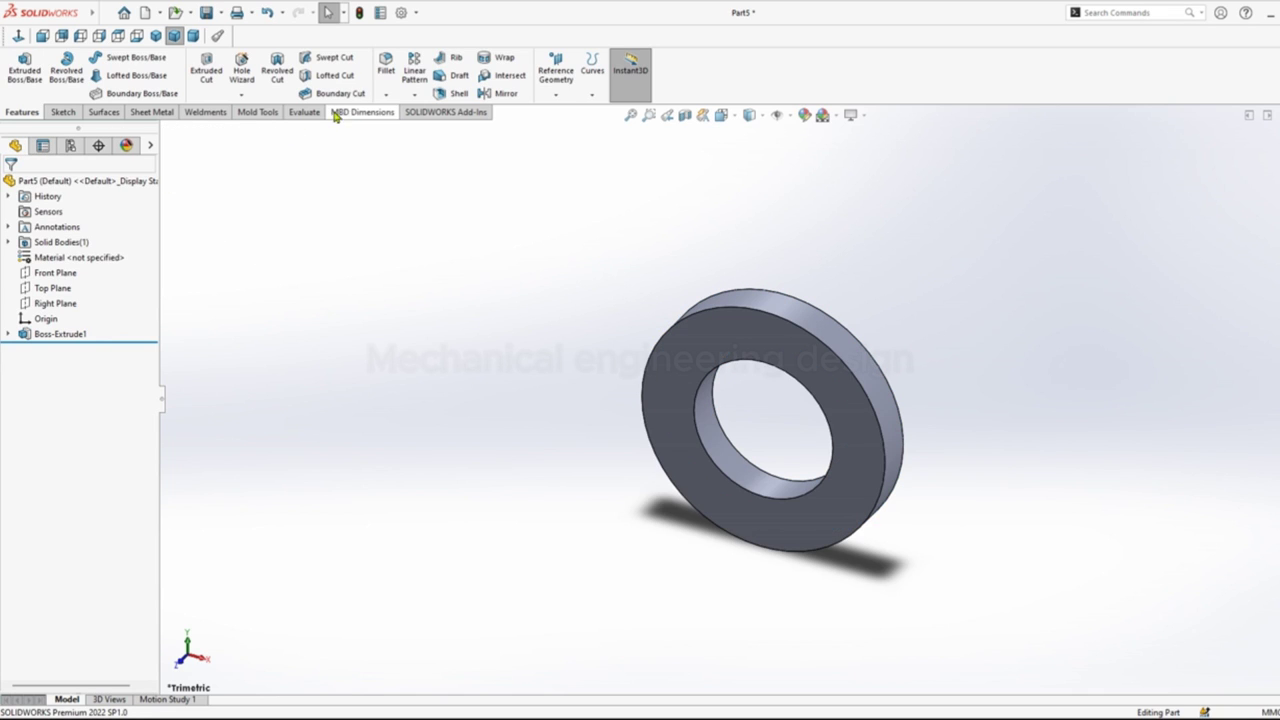
Step: Chamfer both outer Ø28 rim edges at 1.5 mm
click(386, 95)
click(414, 127)
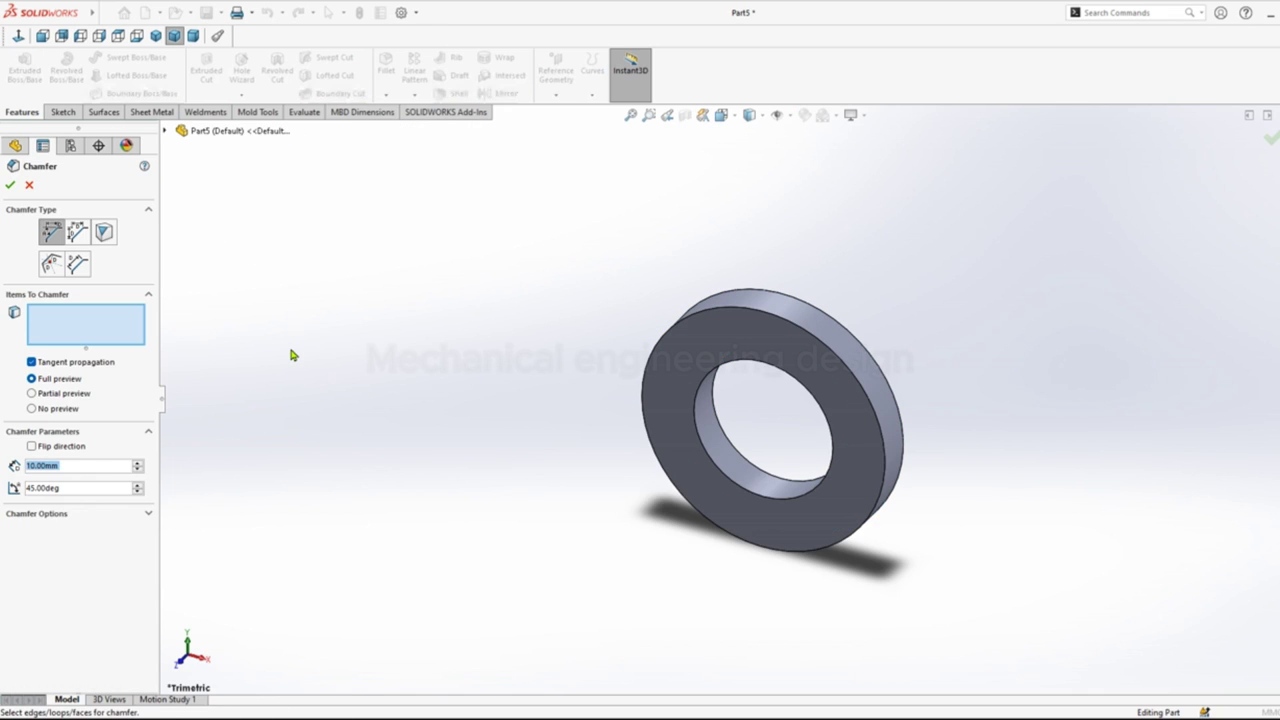
text(1.5)
key(Return)
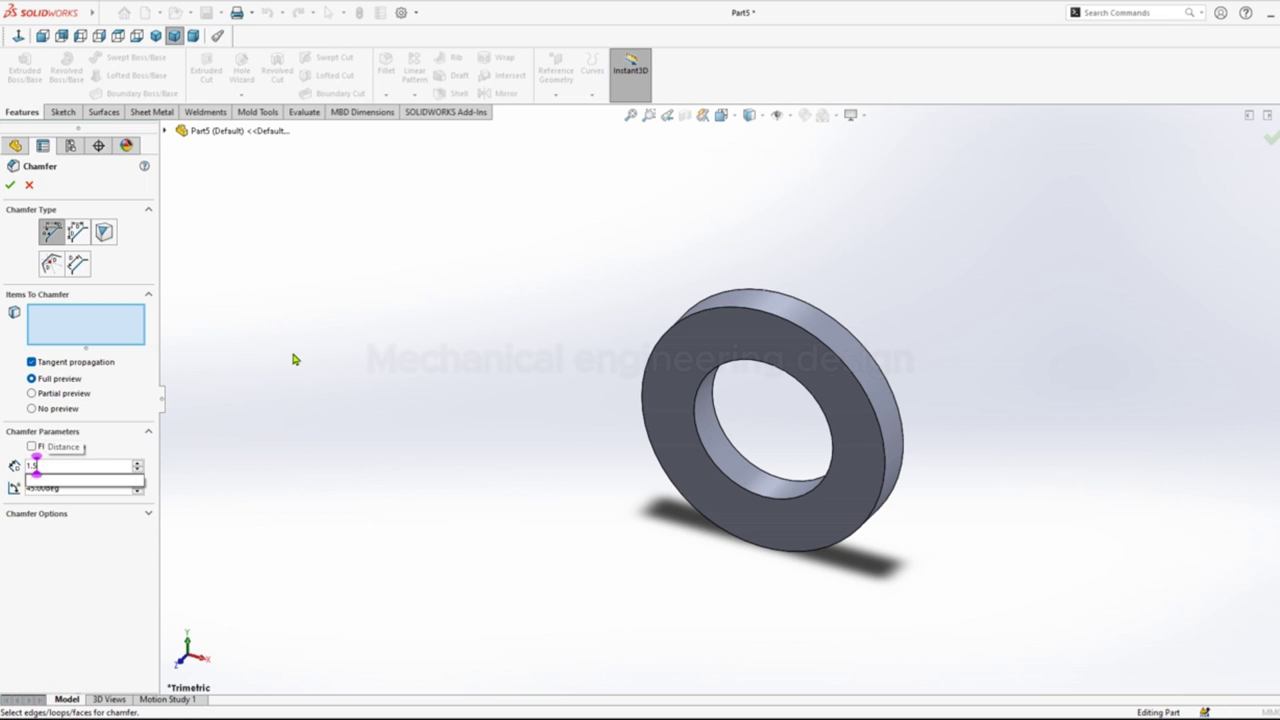
click(739, 313)
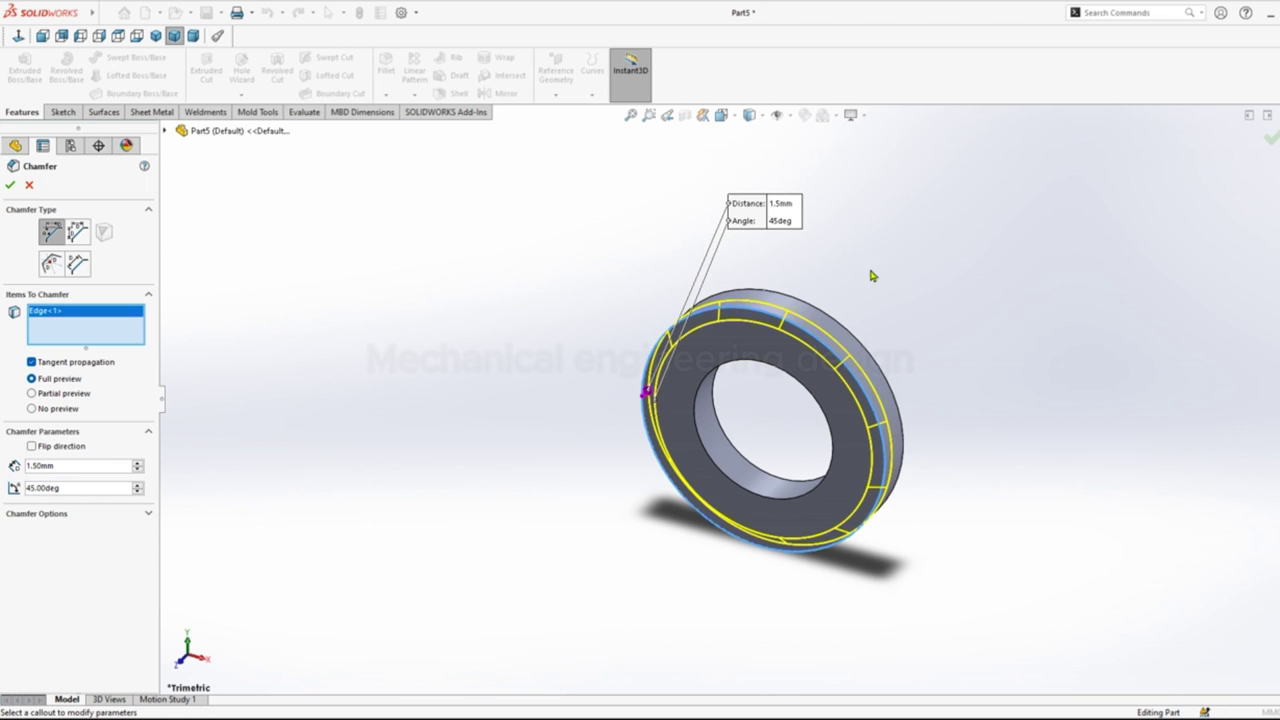
middle_drag(871, 277, 905, 250)
click(809, 342)
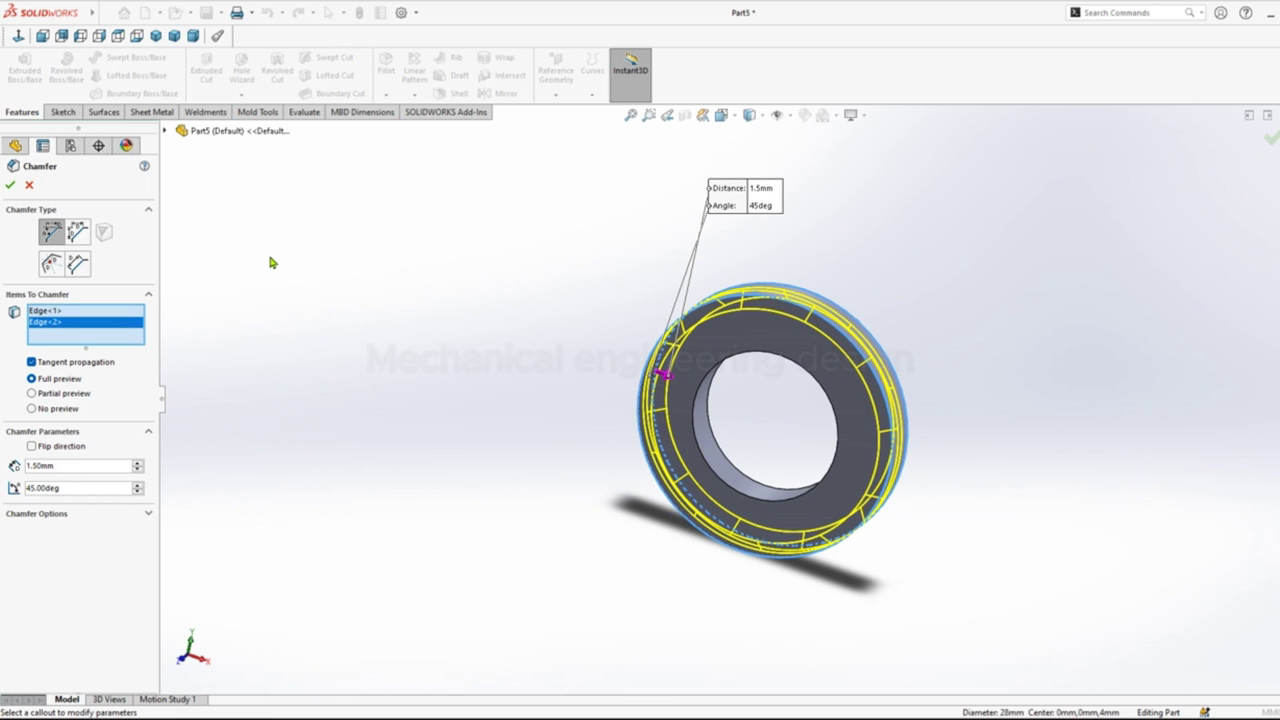
click(10, 188)
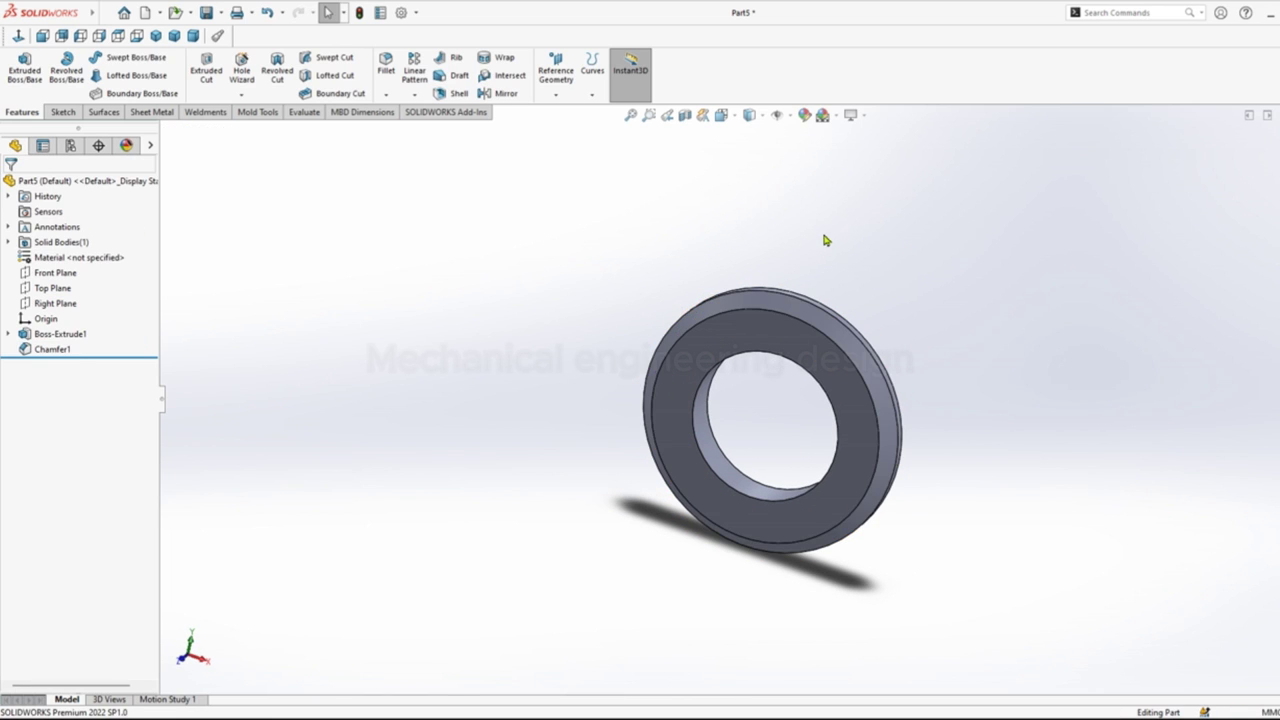
Step: Save the washer part as Part5
middle_drag(829, 237, 803, 218)
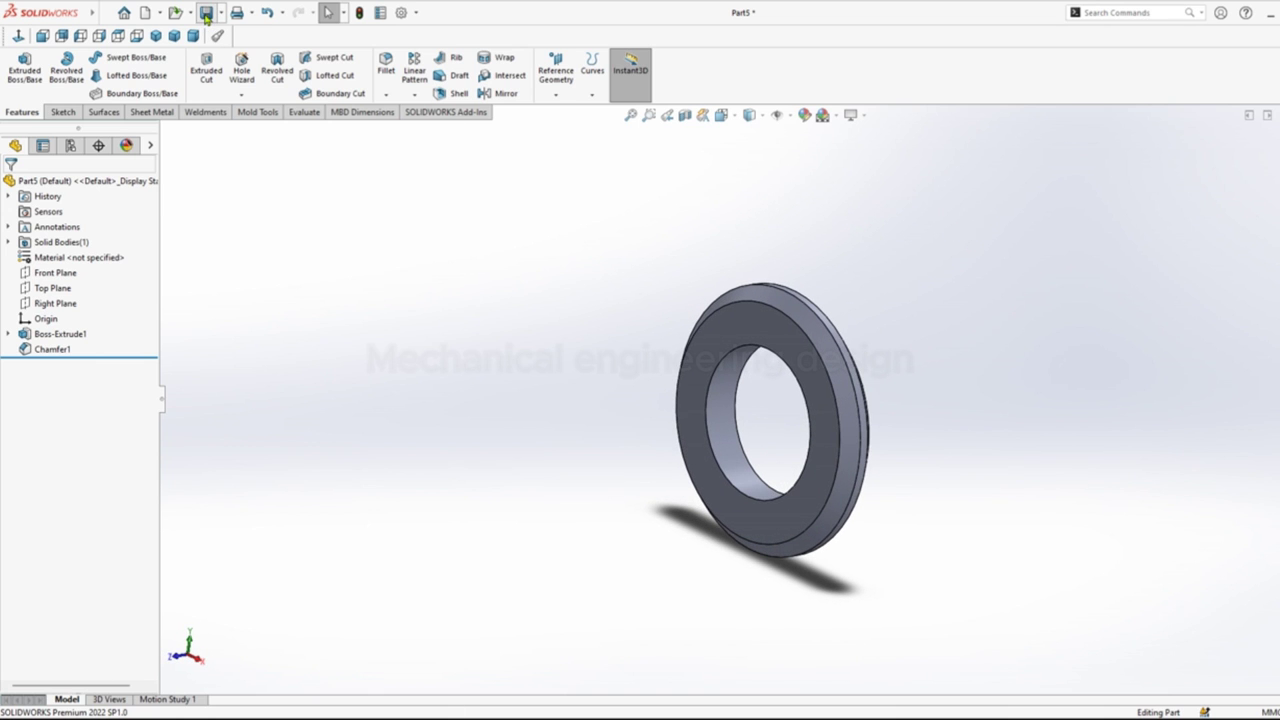
click(206, 13)
click(553, 350)
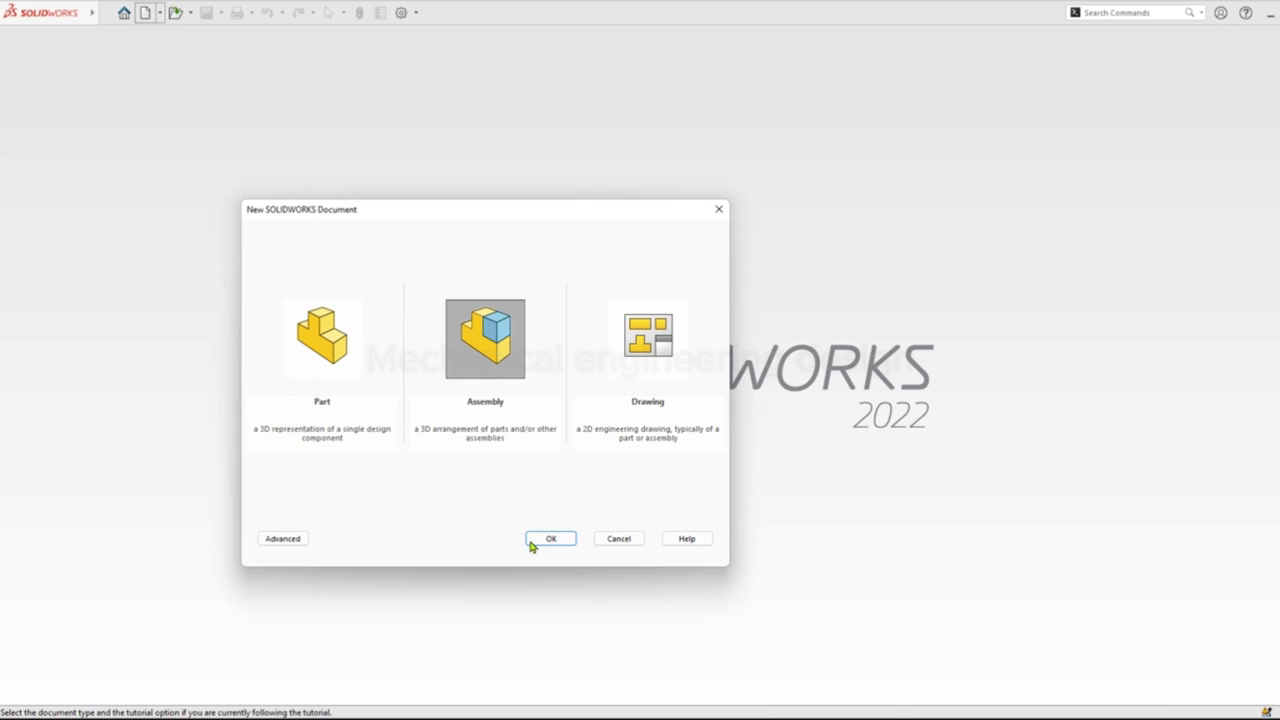
Step: Create a new assembly and open the Part4 bracket, browsing files as large icons
click(531, 537)
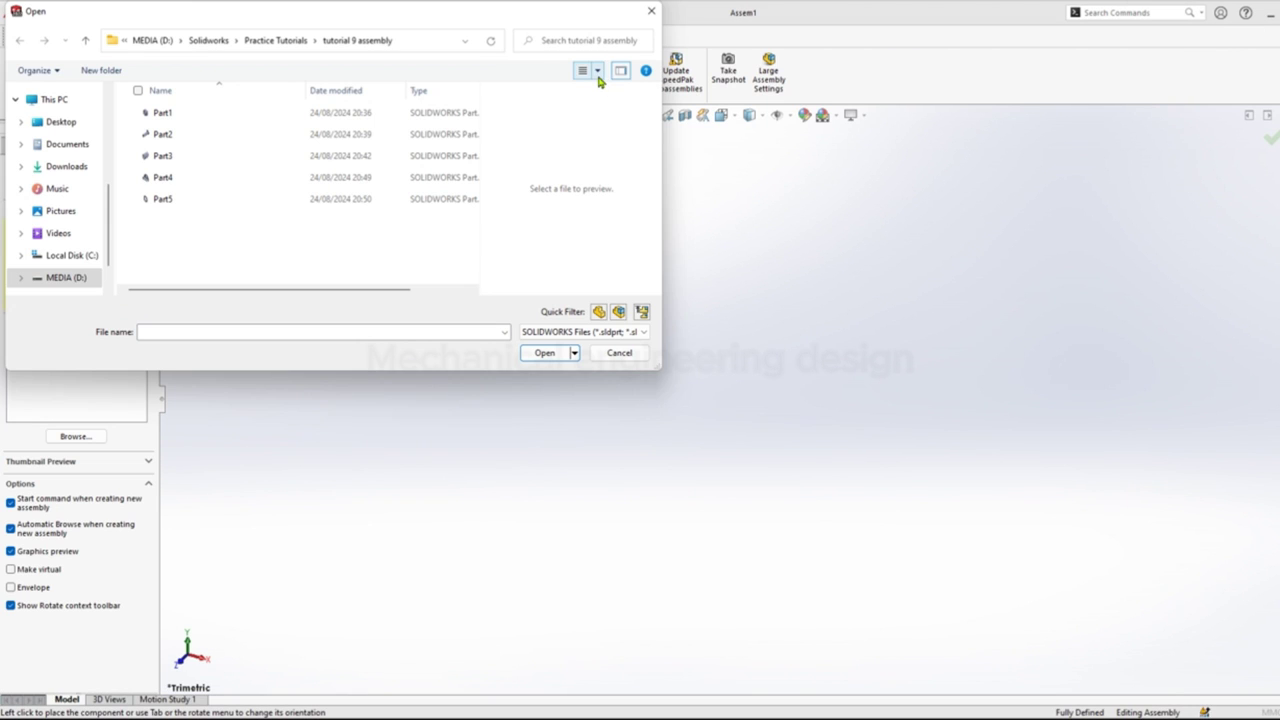
click(597, 72)
click(636, 111)
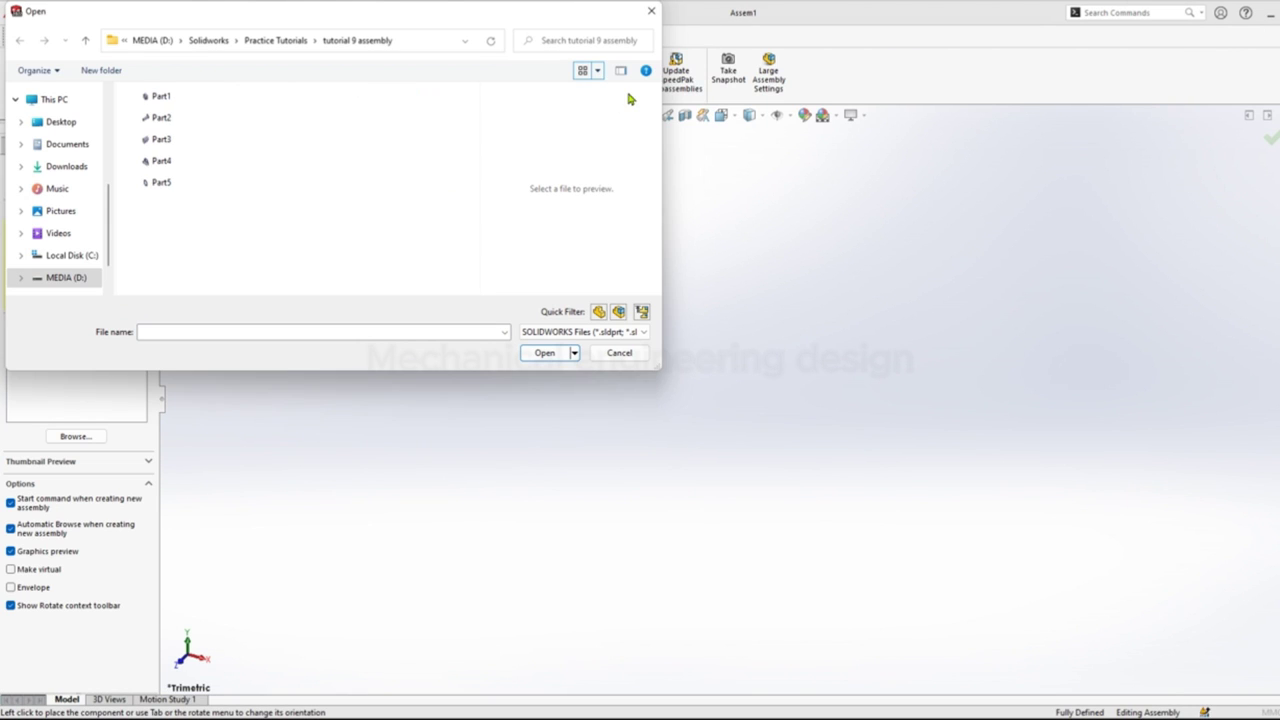
click(597, 72)
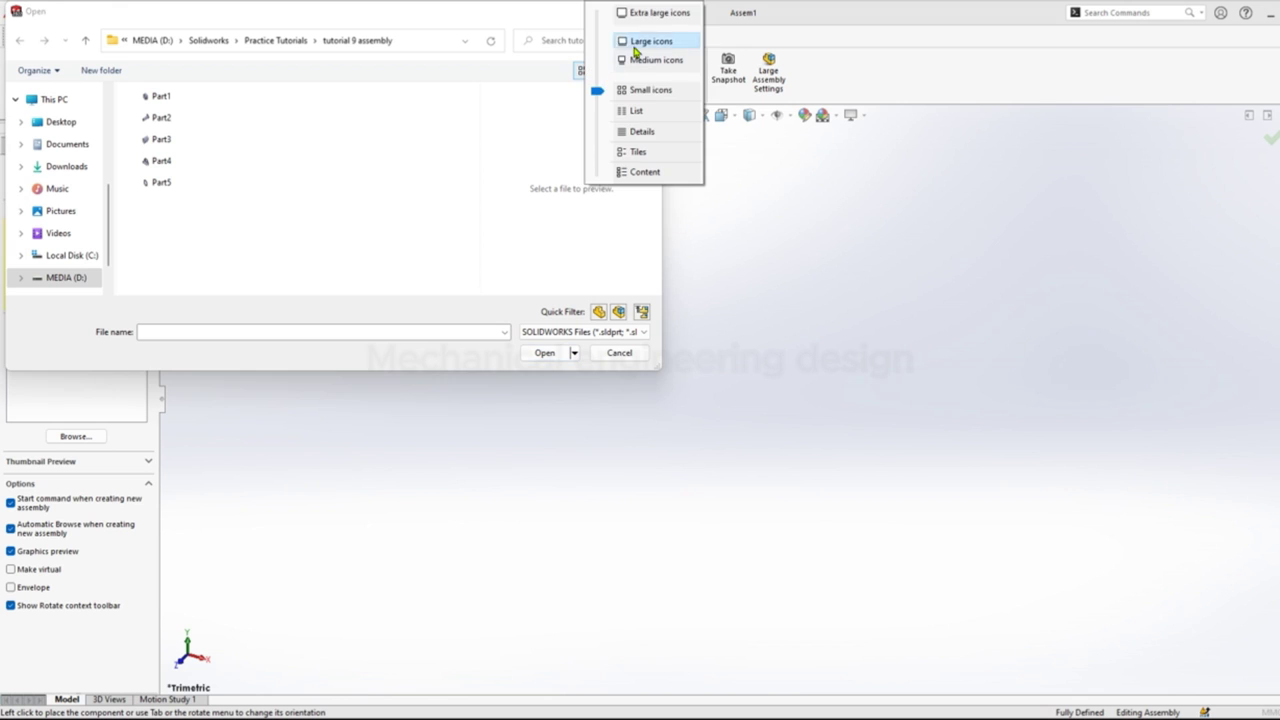
click(650, 41)
click(428, 135)
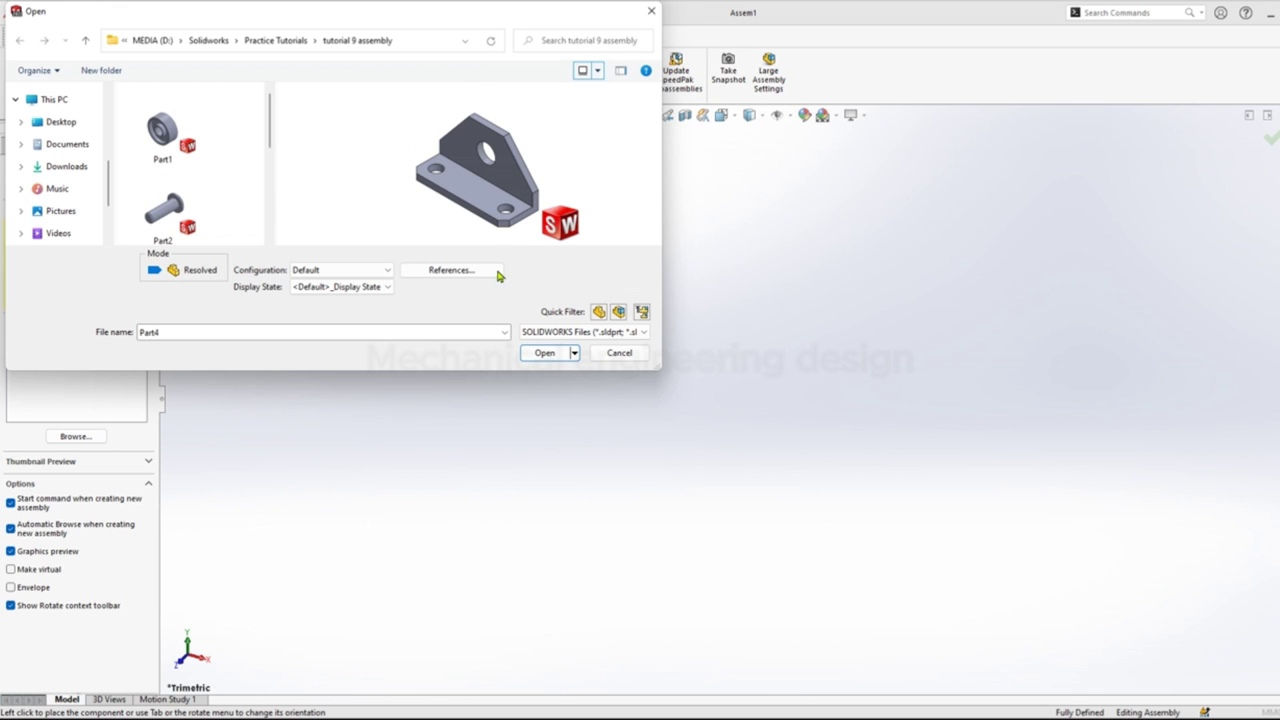
click(543, 353)
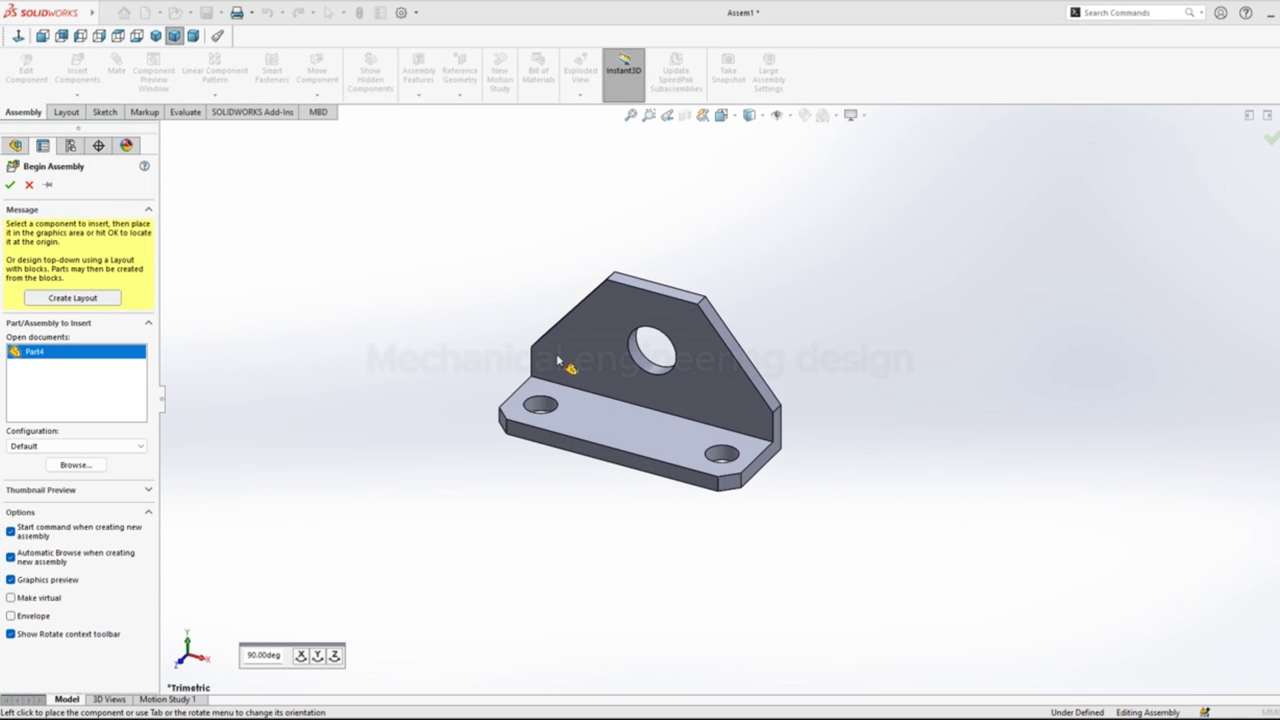
Step: Place the bracket, then choose Part1, Part3, Part5 and Part2 for insertion
click(562, 362)
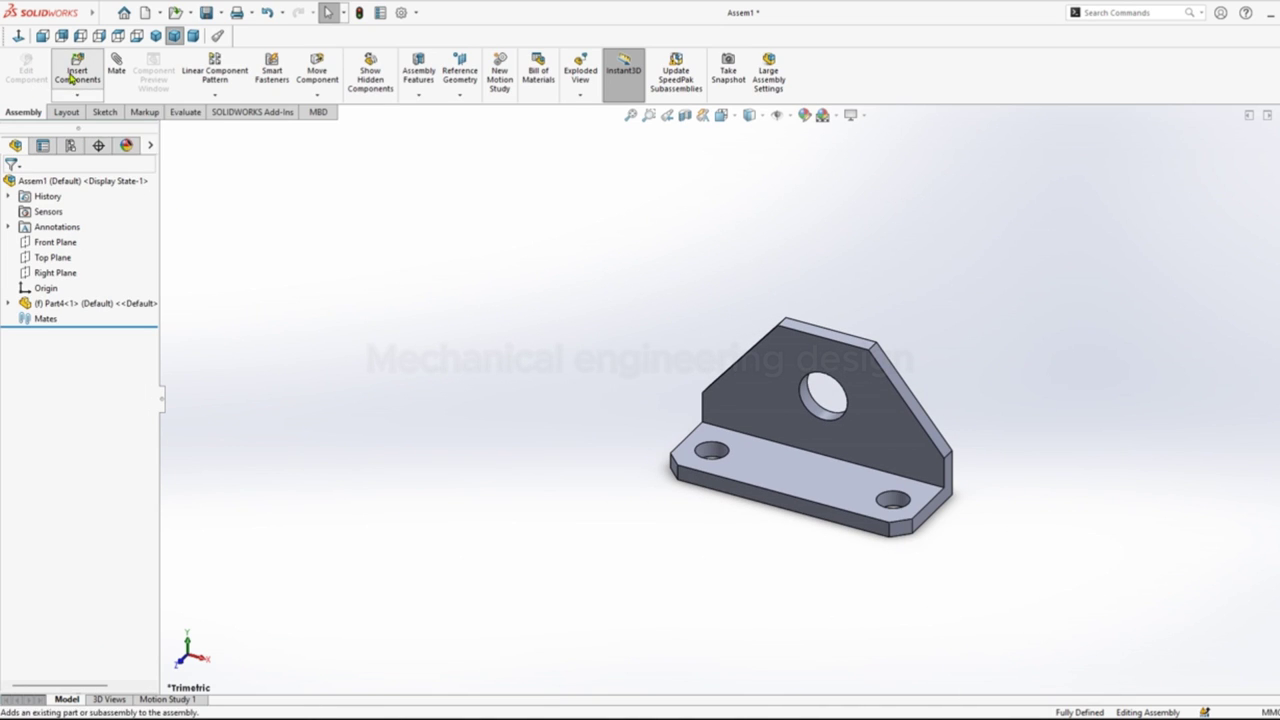
click(73, 76)
click(175, 139)
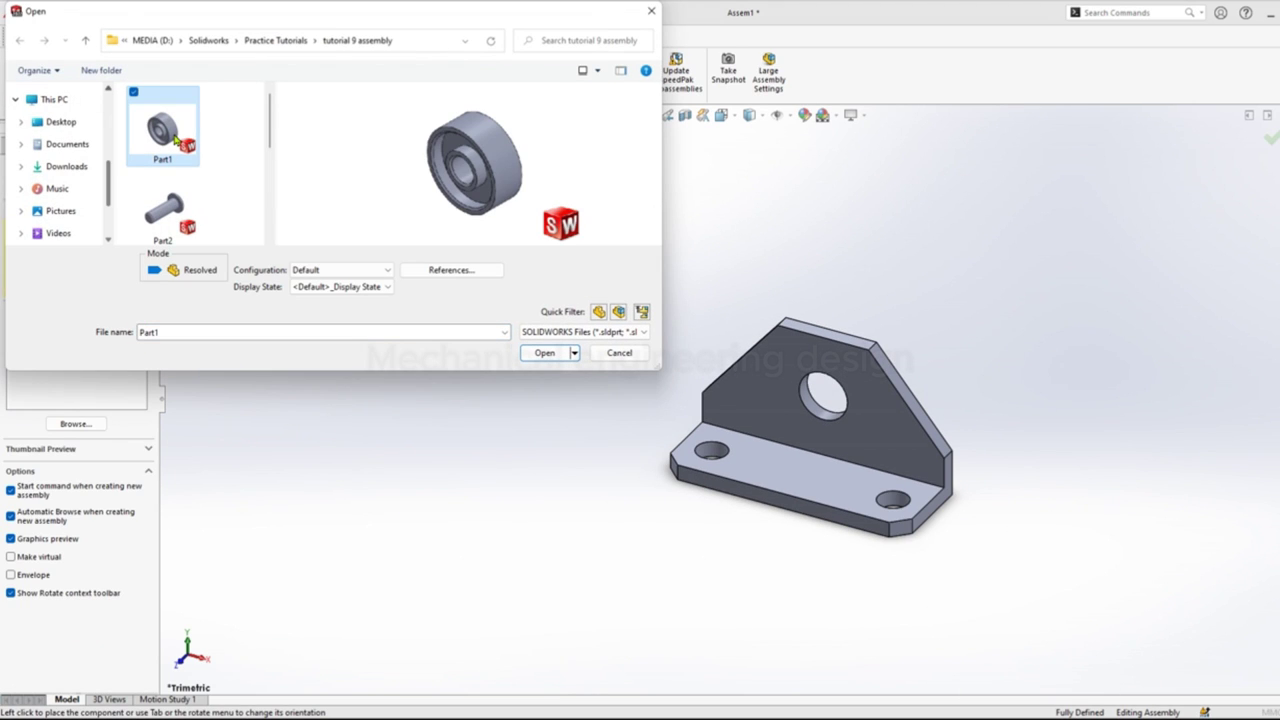
drag(371, 373, 341, 619)
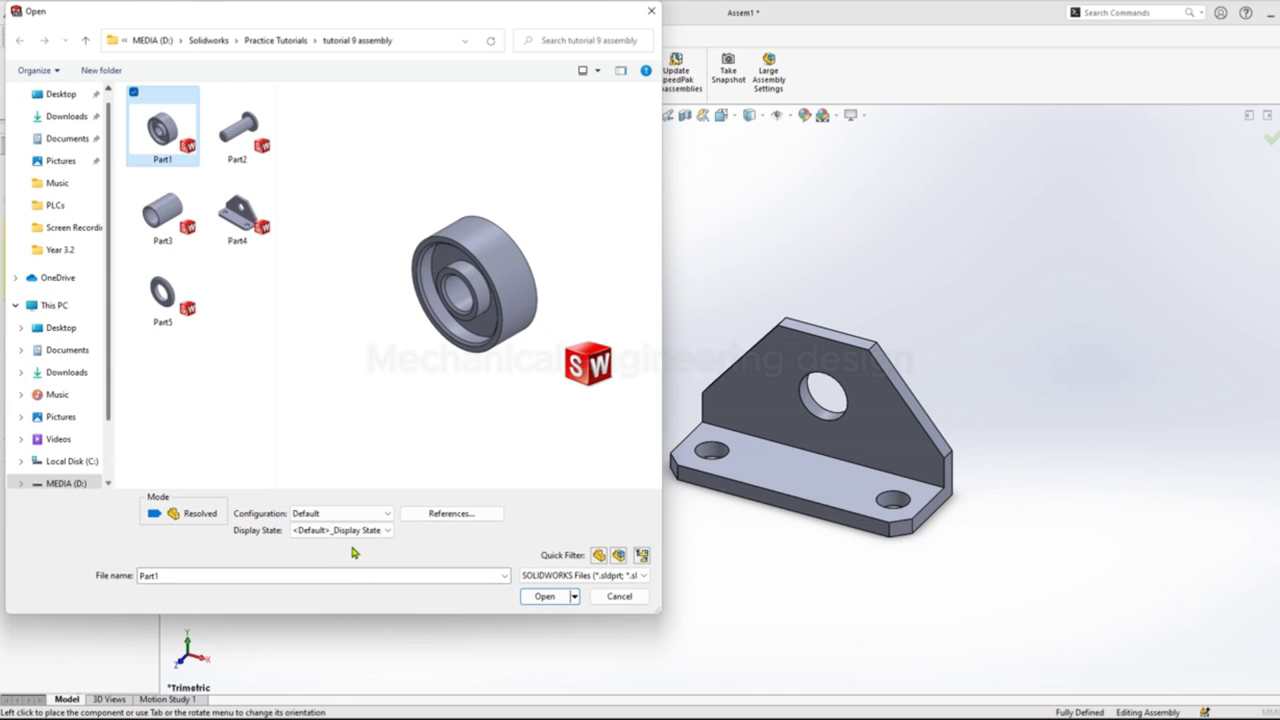
ctrl+click(162, 212)
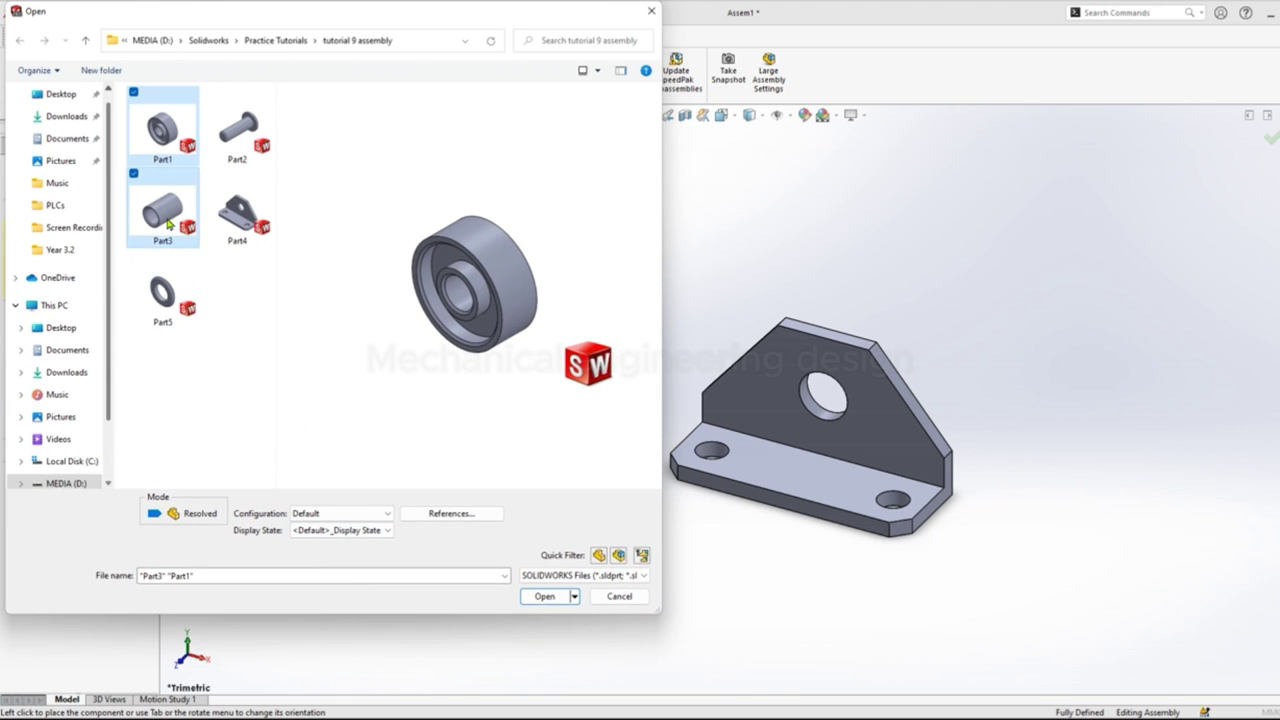
ctrl+click(162, 293)
ctrl+click(233, 148)
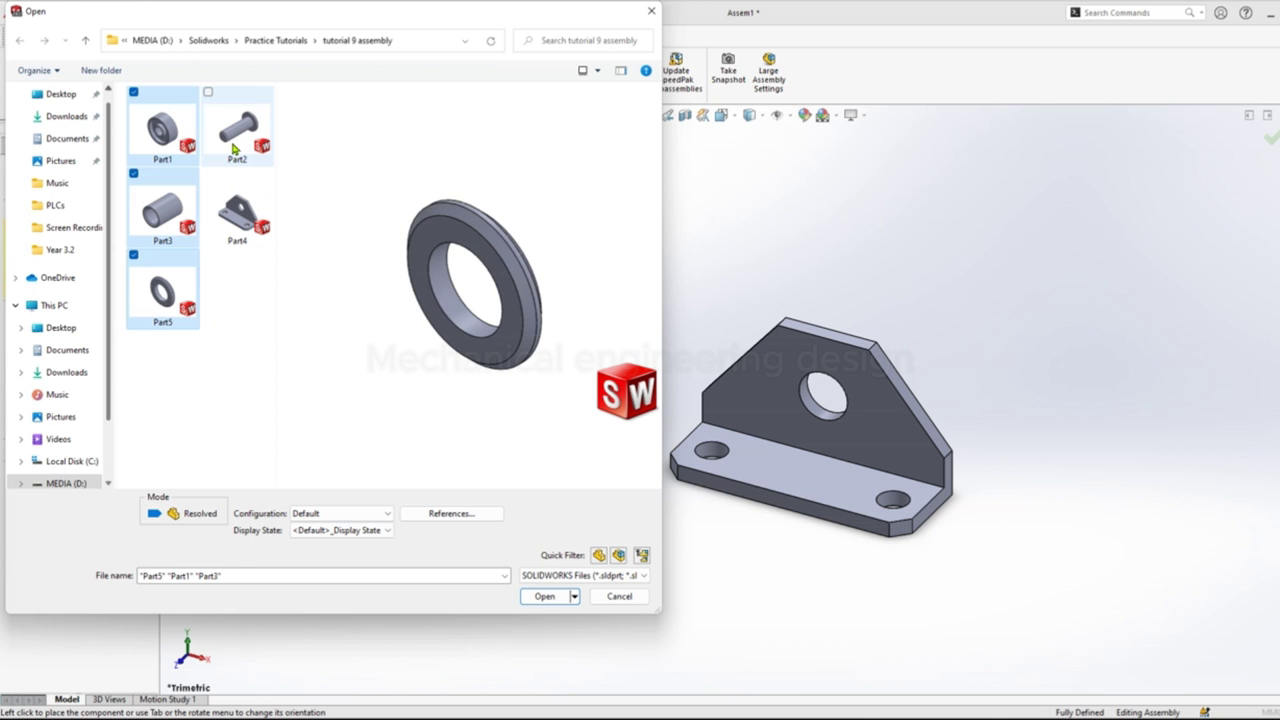
click(548, 598)
Step: Place the pulley, pin, bushing and washer beside the bracket
scroll(478, 455, up, 2)
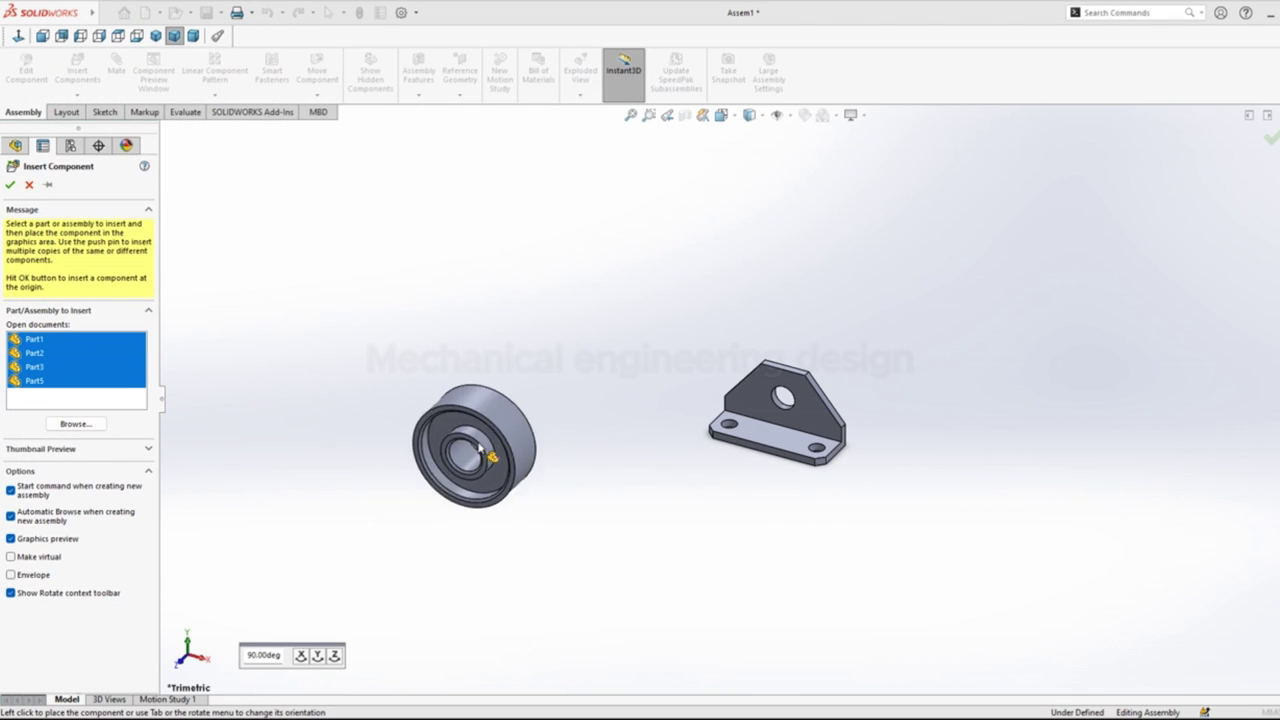
click(881, 318)
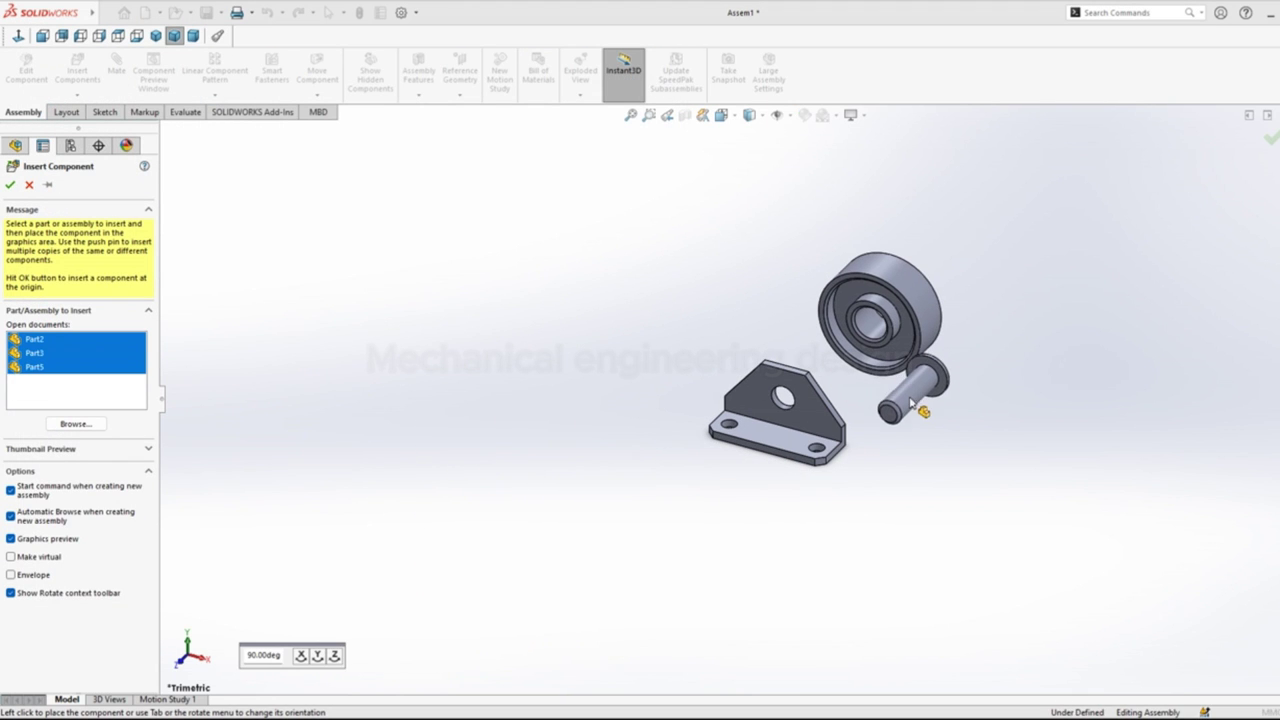
click(913, 458)
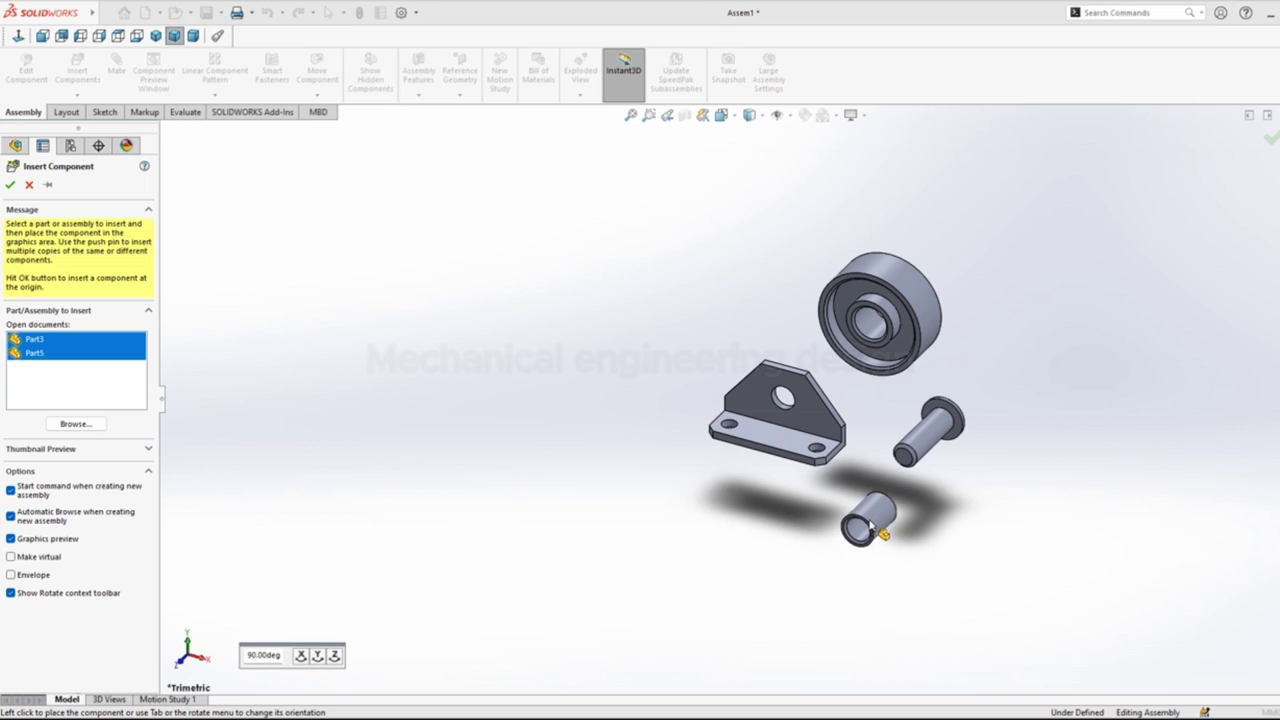
click(855, 532)
click(932, 530)
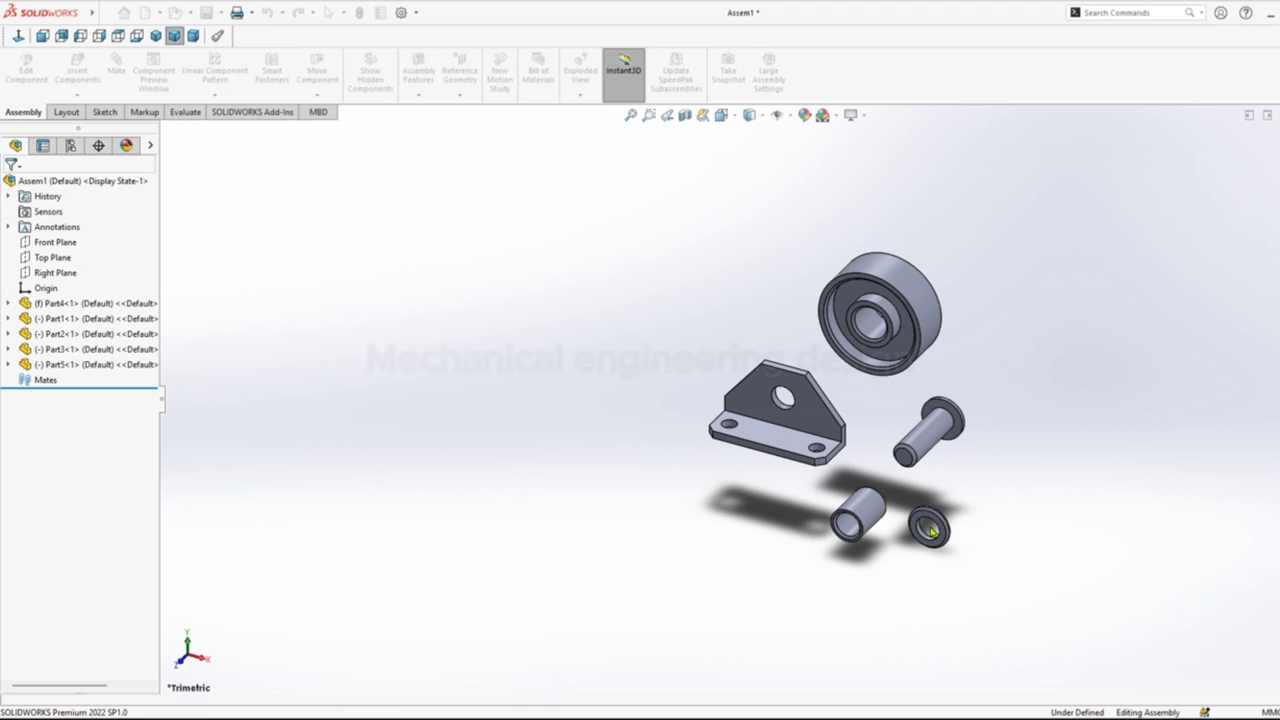
middle_drag(1005, 443, 910, 430)
Step: In isometric view, colour the bushing's body yellow
click(156, 36)
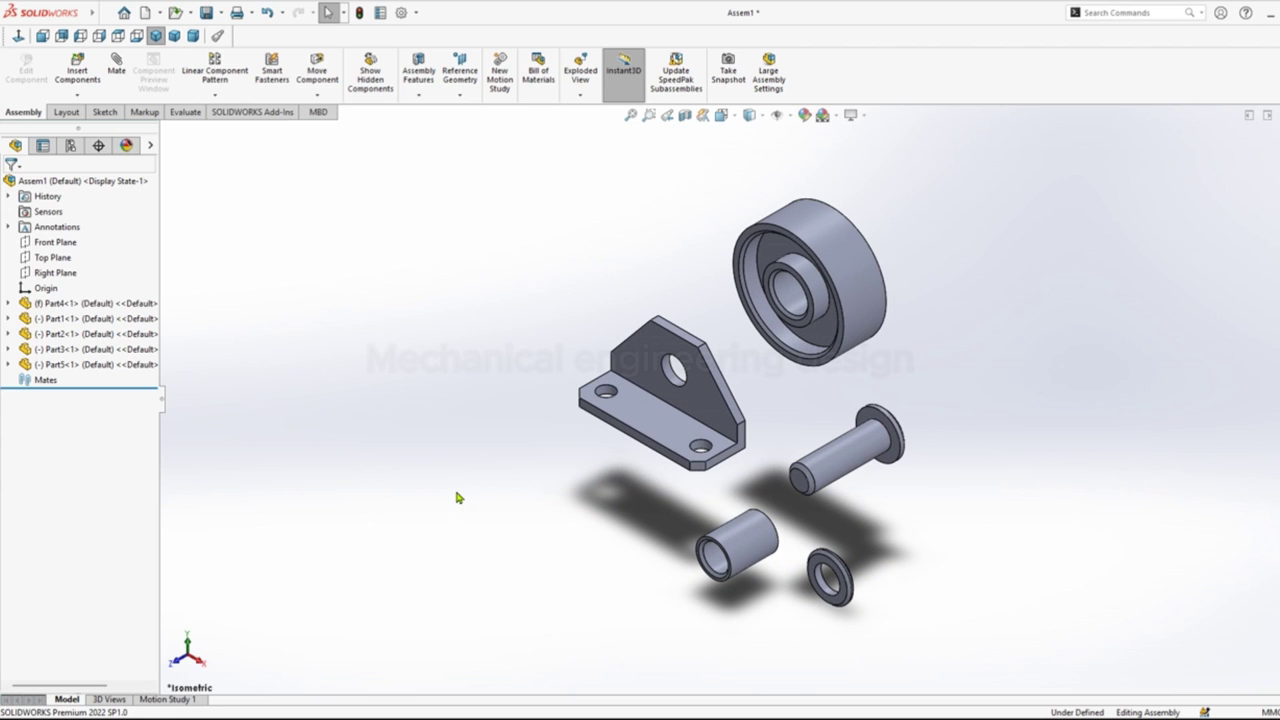
click(737, 562)
click(823, 483)
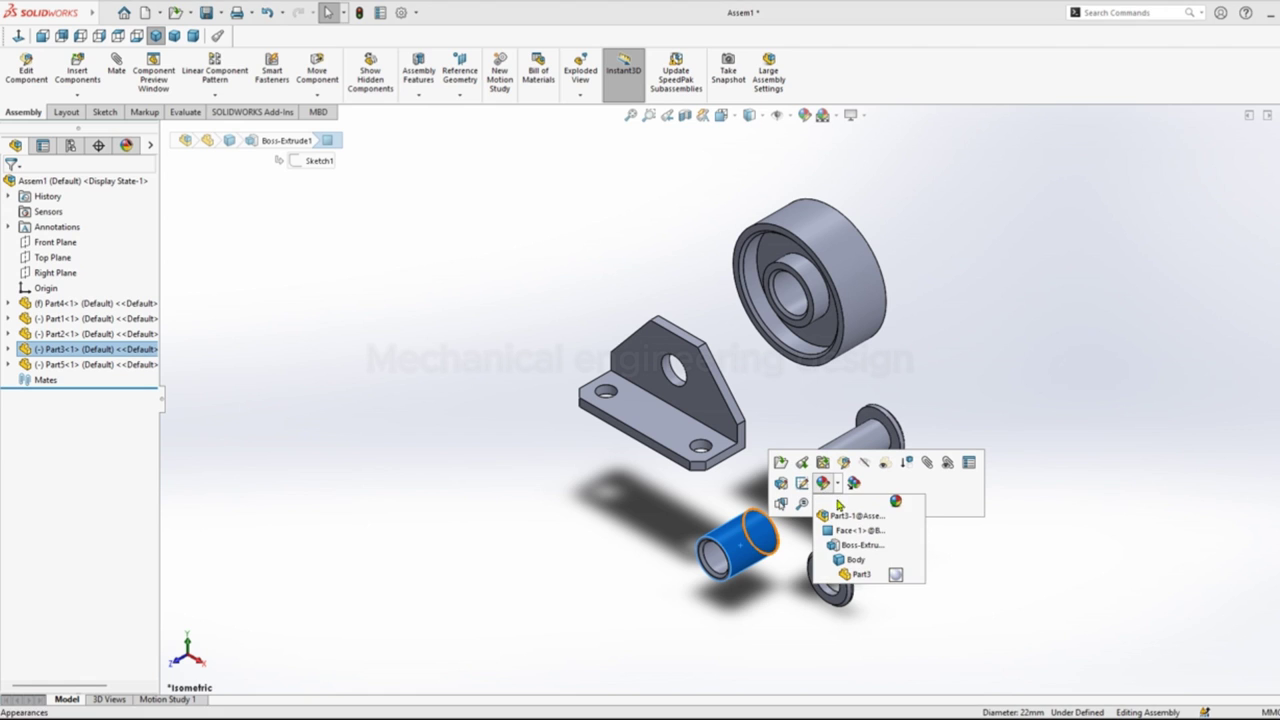
click(898, 562)
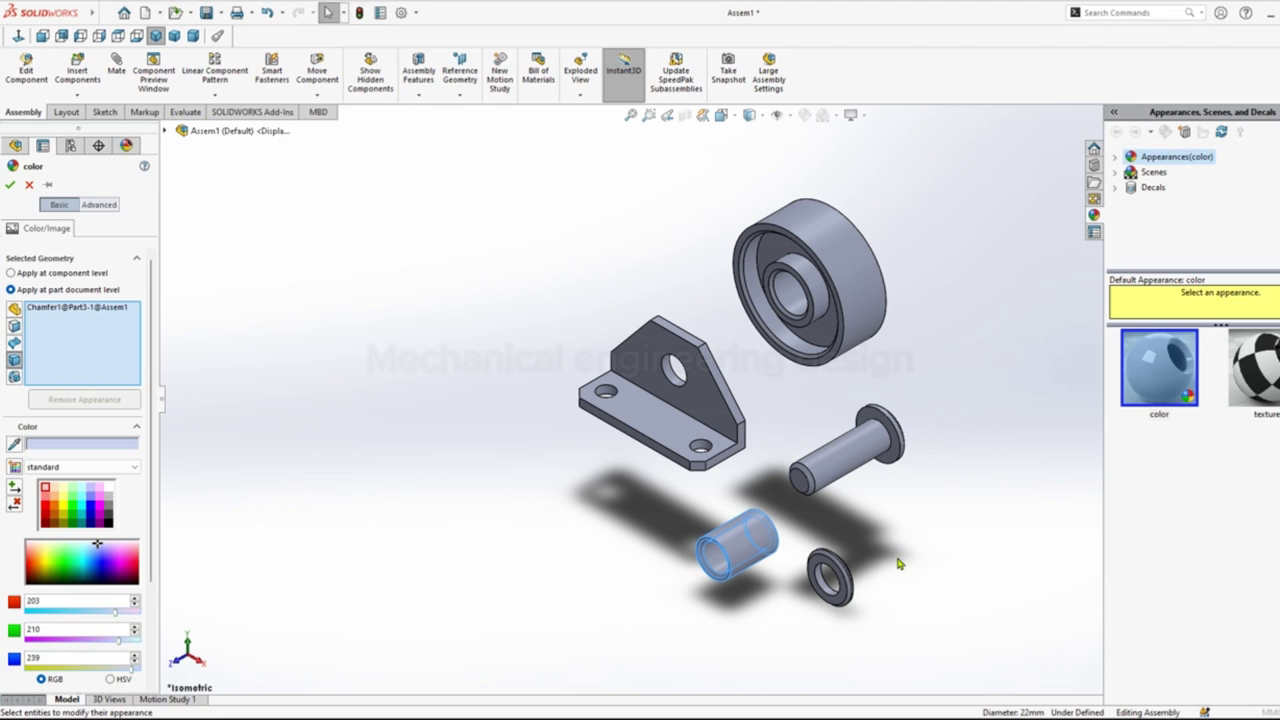
click(40, 480)
click(12, 190)
Step: Colour the pulley's body light purple
right_click(852, 272)
click(907, 227)
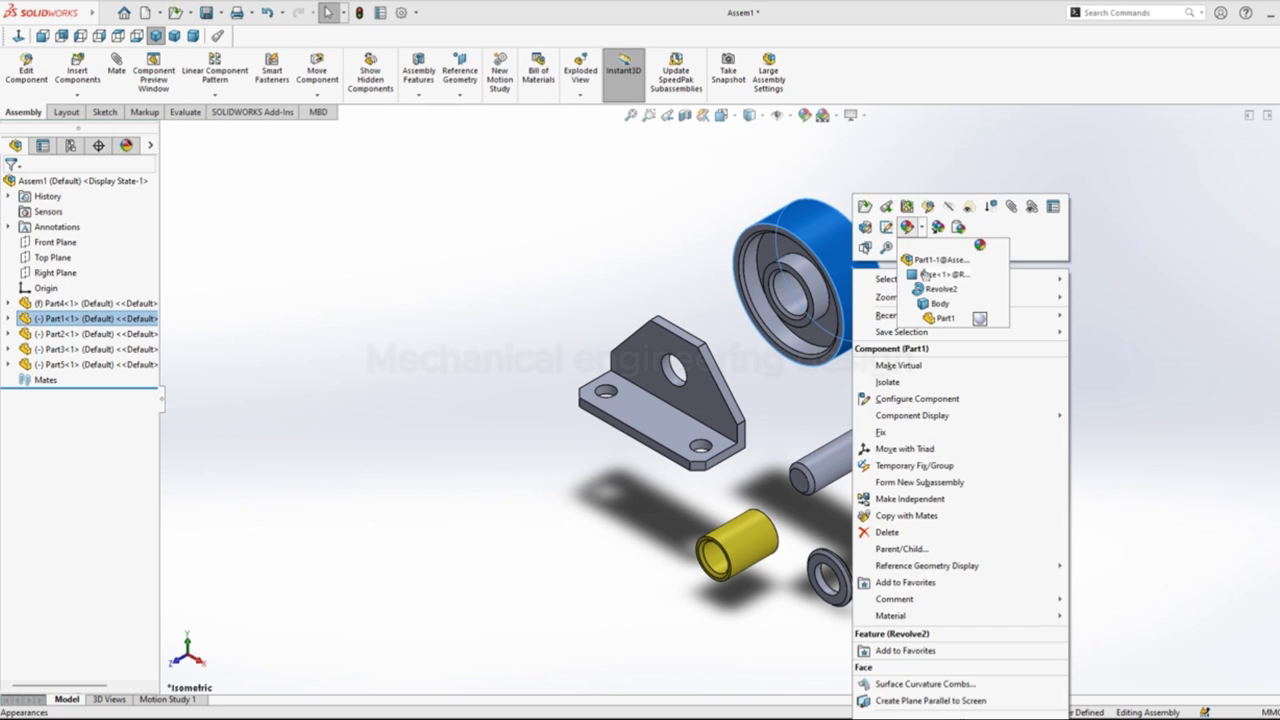
click(978, 305)
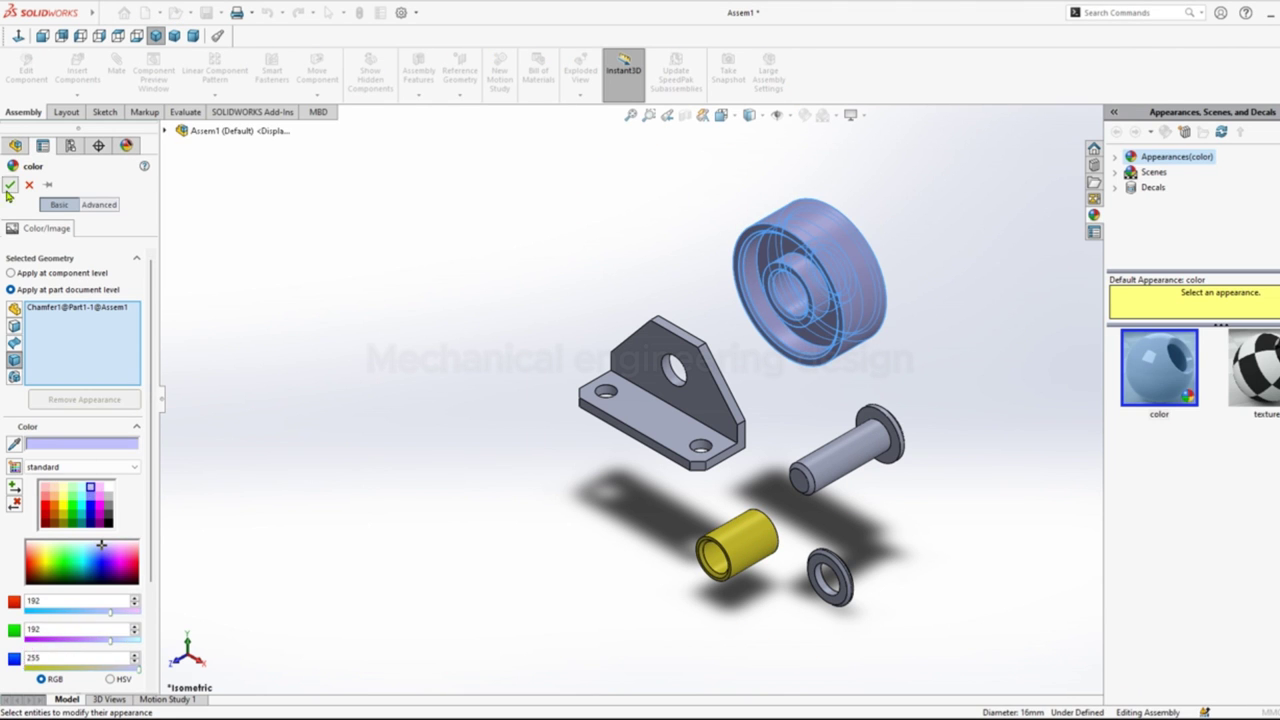
click(10, 186)
Step: Colour the bracket's body green
click(690, 395)
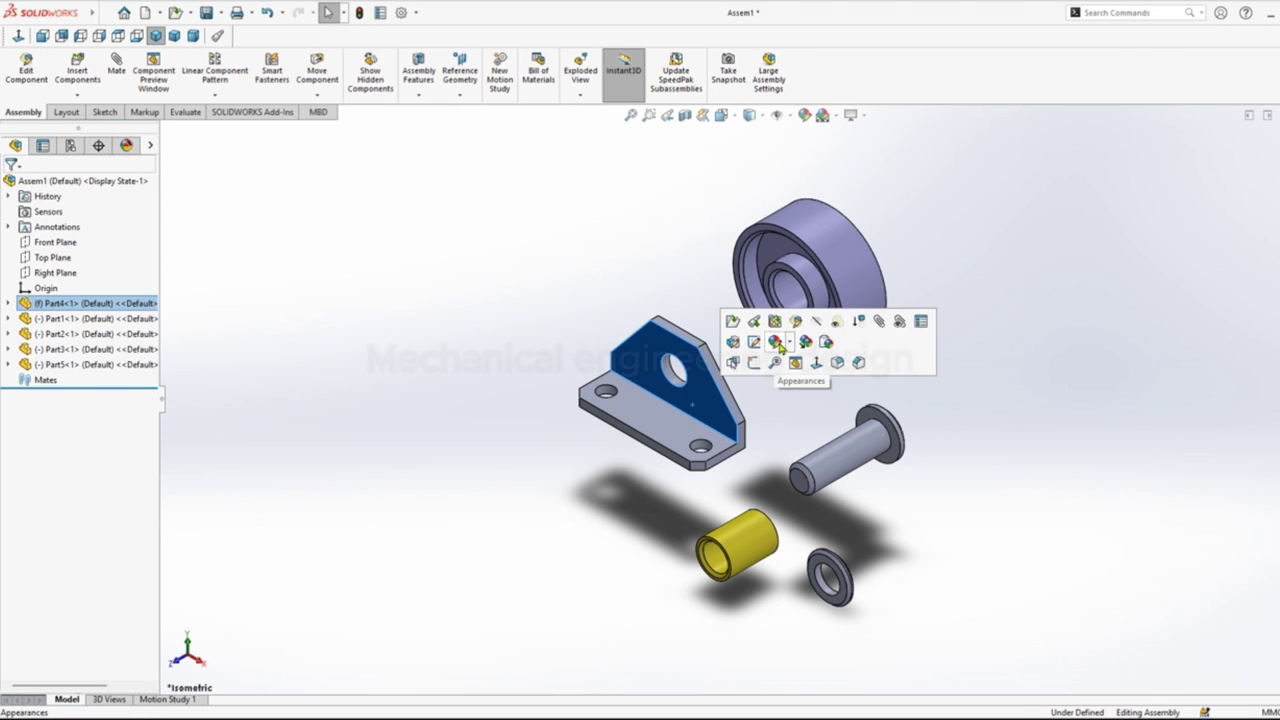
click(857, 364)
click(830, 420)
click(64, 558)
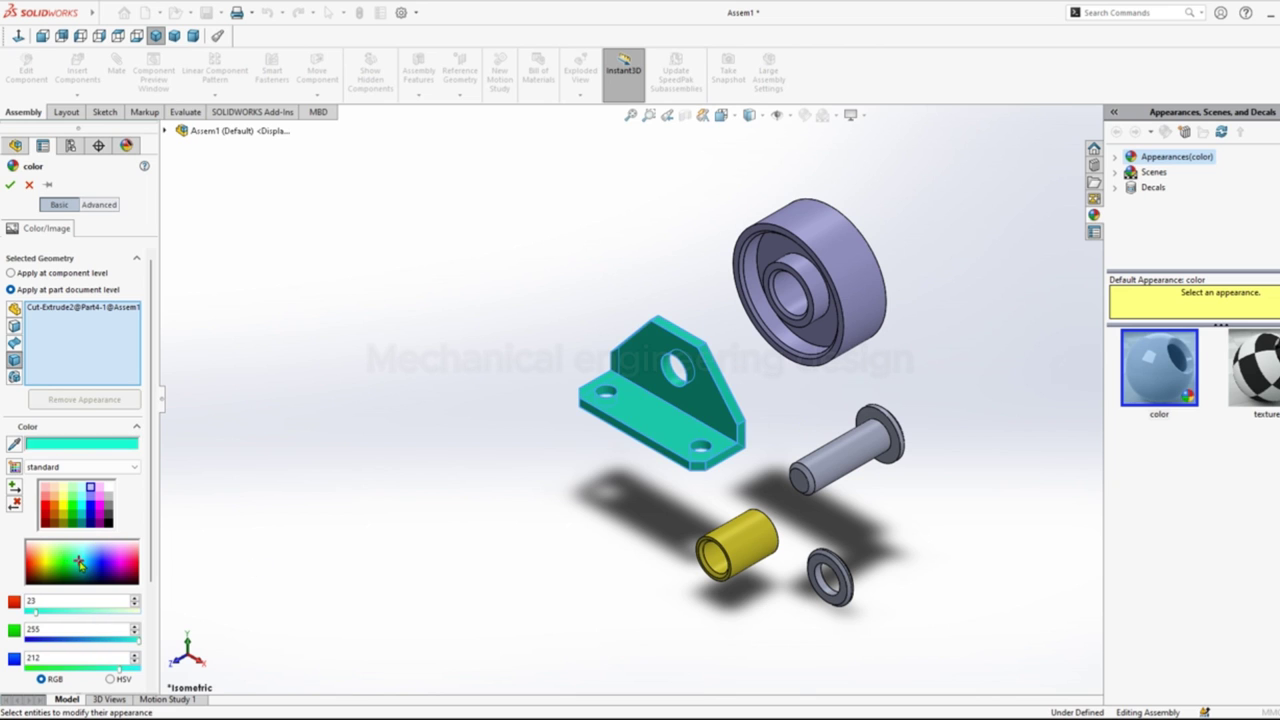
click(10, 186)
Step: Colour the pin pink and the washer grey
click(845, 455)
right_click(880, 432)
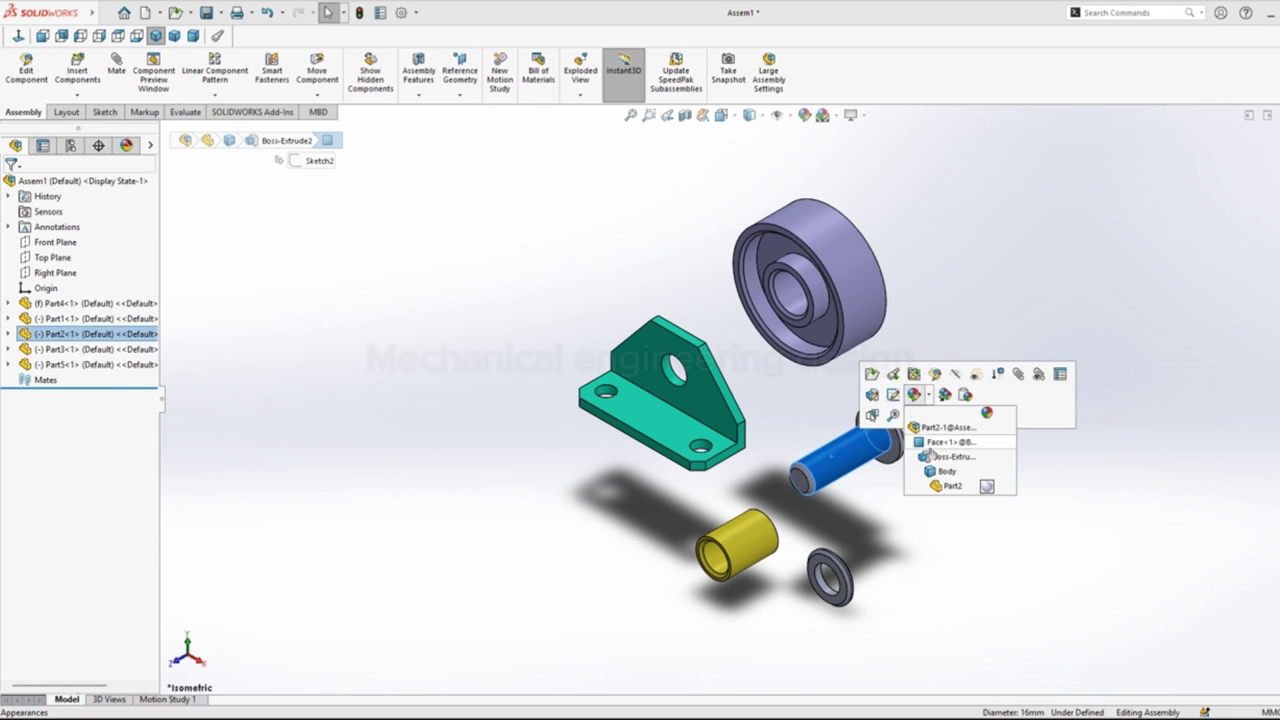
click(940, 440)
click(10, 186)
click(843, 590)
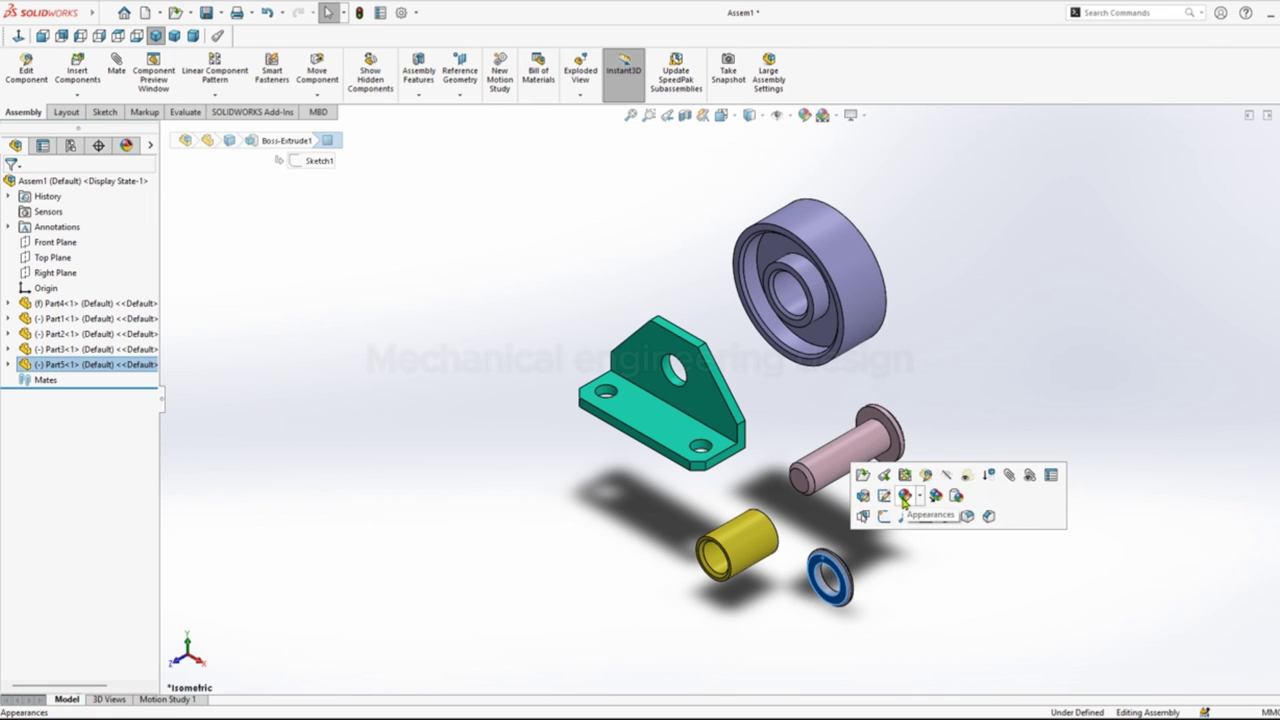
click(112, 490)
click(14, 196)
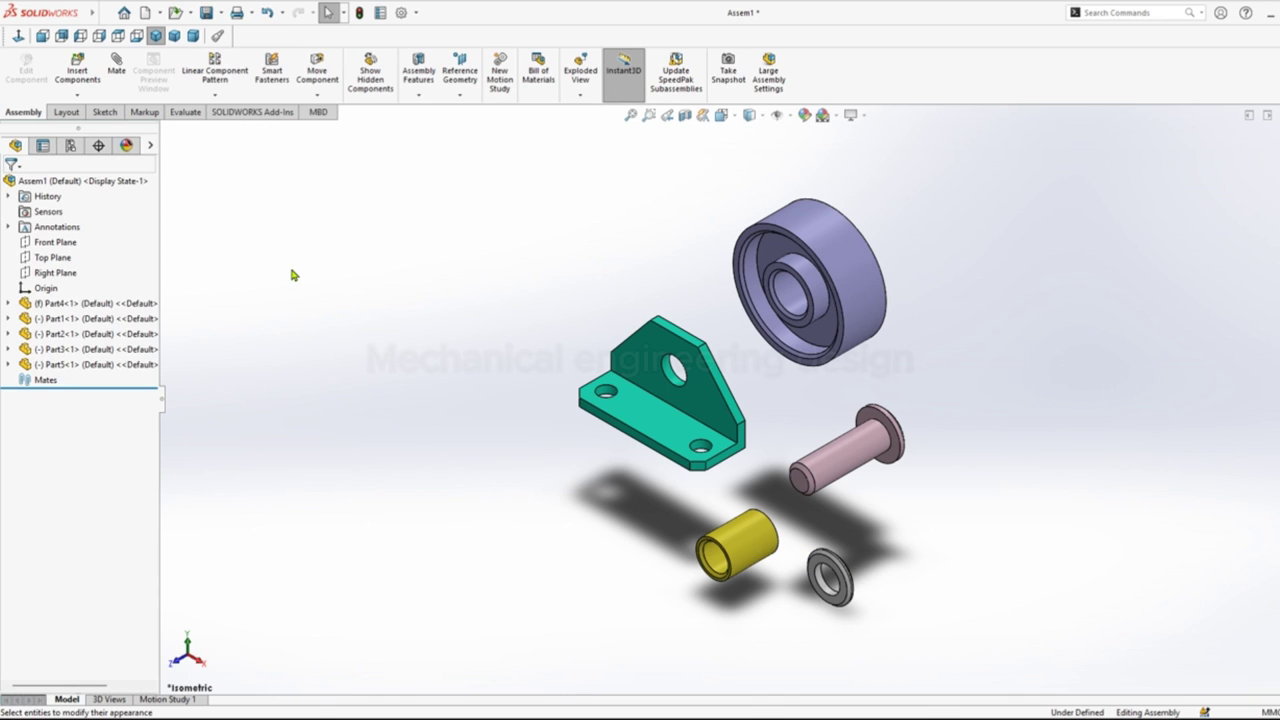
Step: Add a Concentric mate between the pin and the bushing bore
click(117, 63)
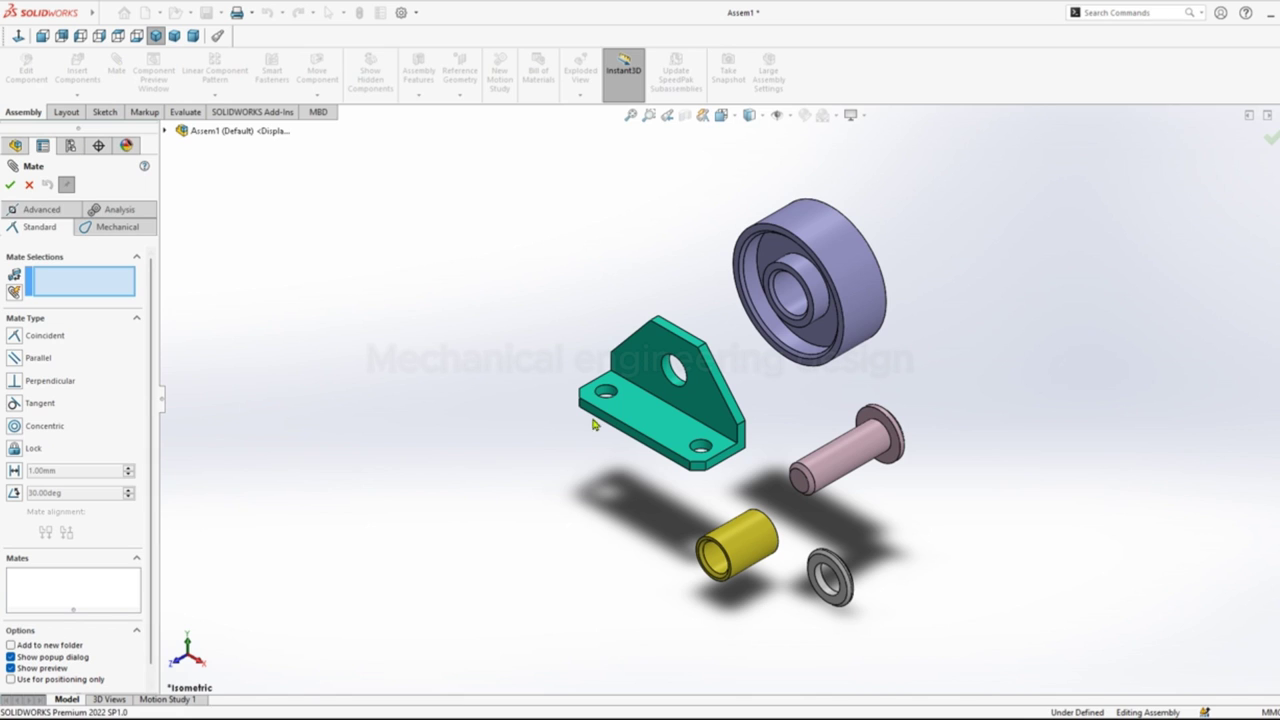
click(852, 471)
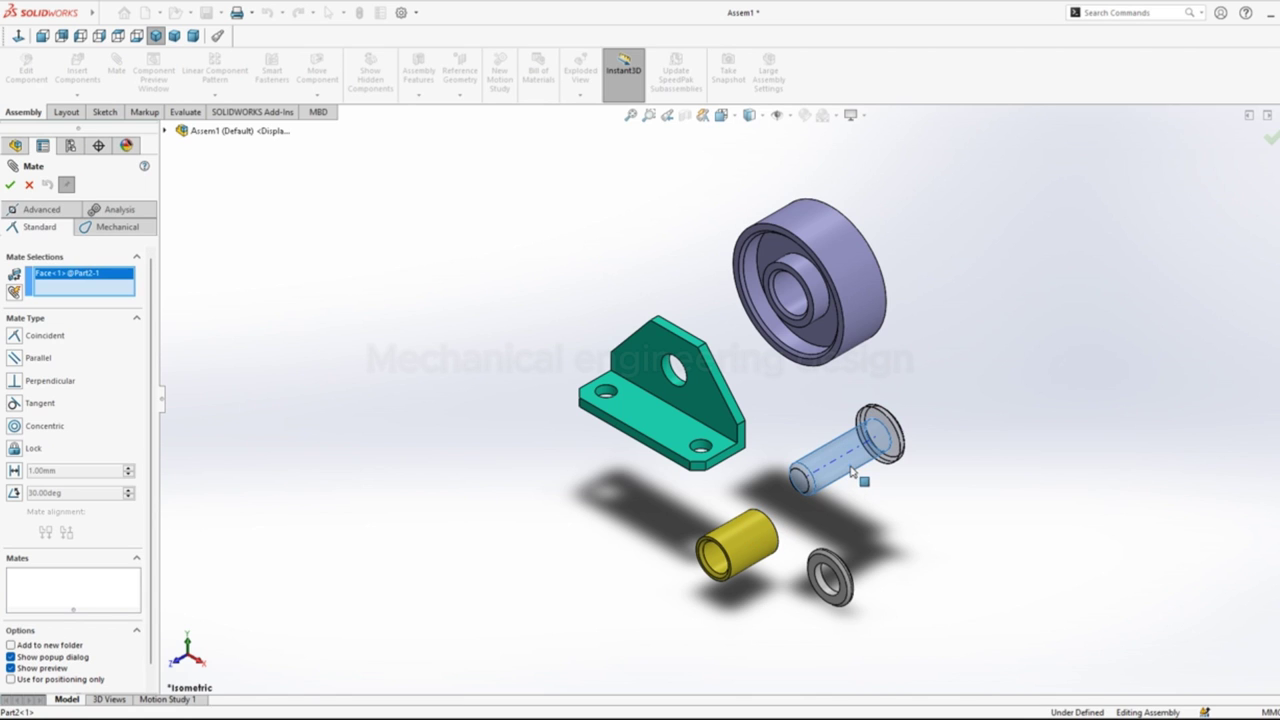
click(714, 562)
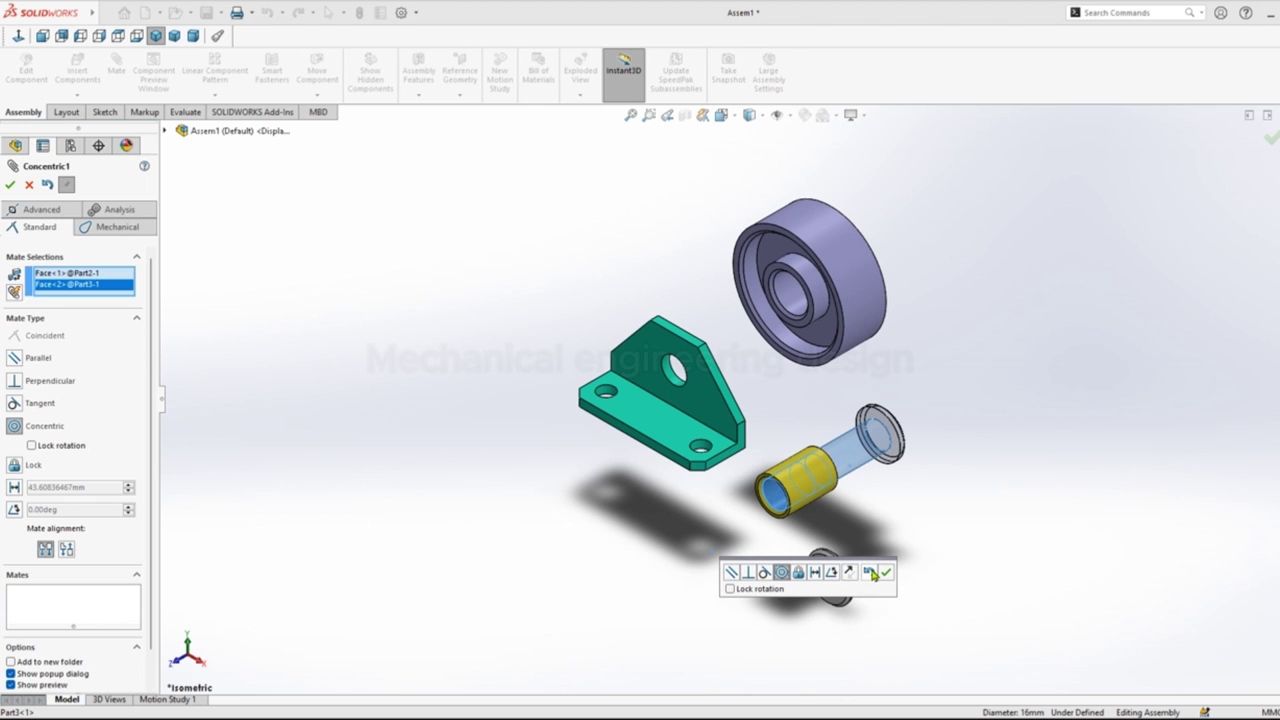
click(884, 573)
Step: Add a Concentric mate between the washer bore and the pin
scroll(835, 615, down, 4)
click(793, 525)
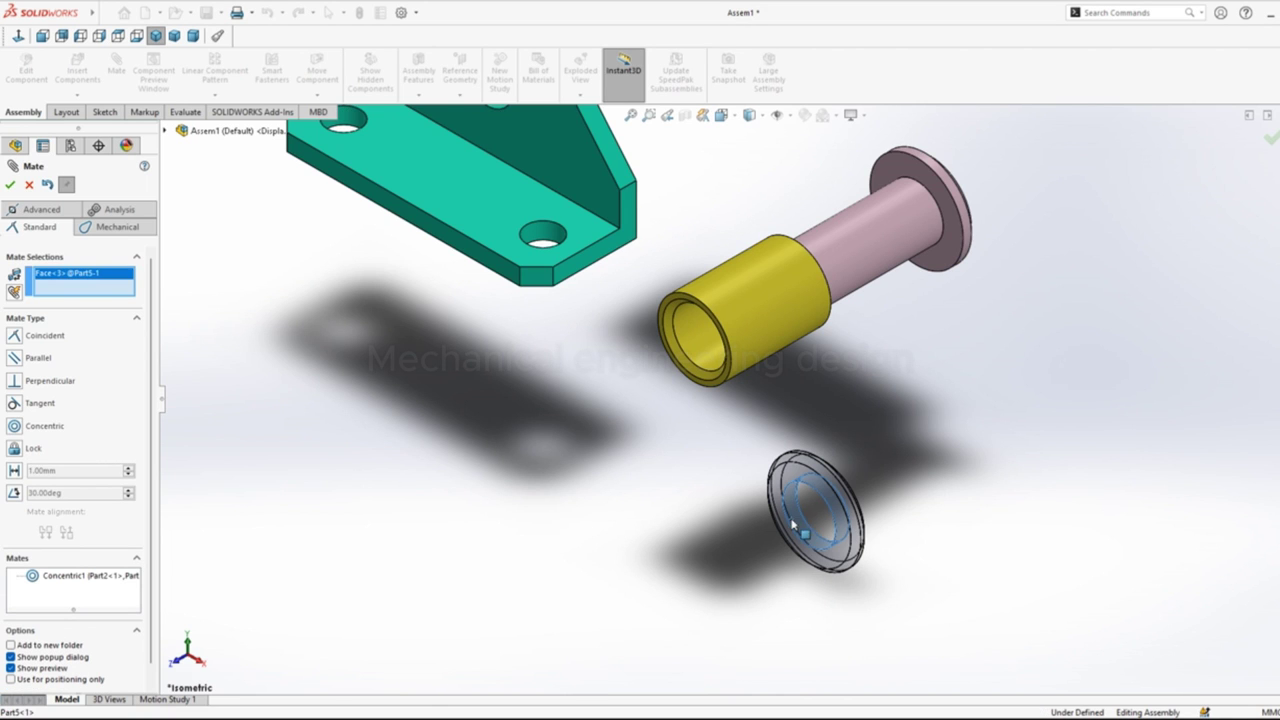
click(902, 216)
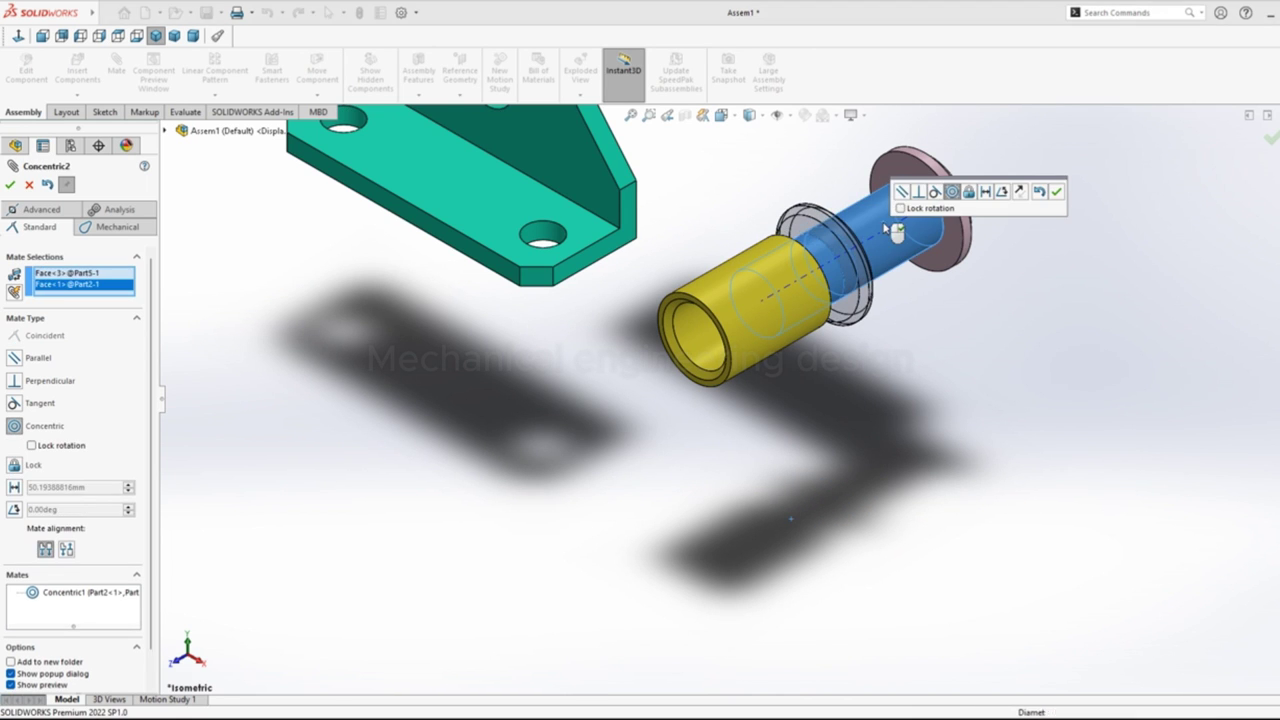
key(Return)
Step: Seat the washer face against the underside of the pin head with a Coincident mate
scroll(930, 205, down, 3)
click(905, 242)
middle_drag(905, 242, 743, 377)
scroll(745, 372, down, 3)
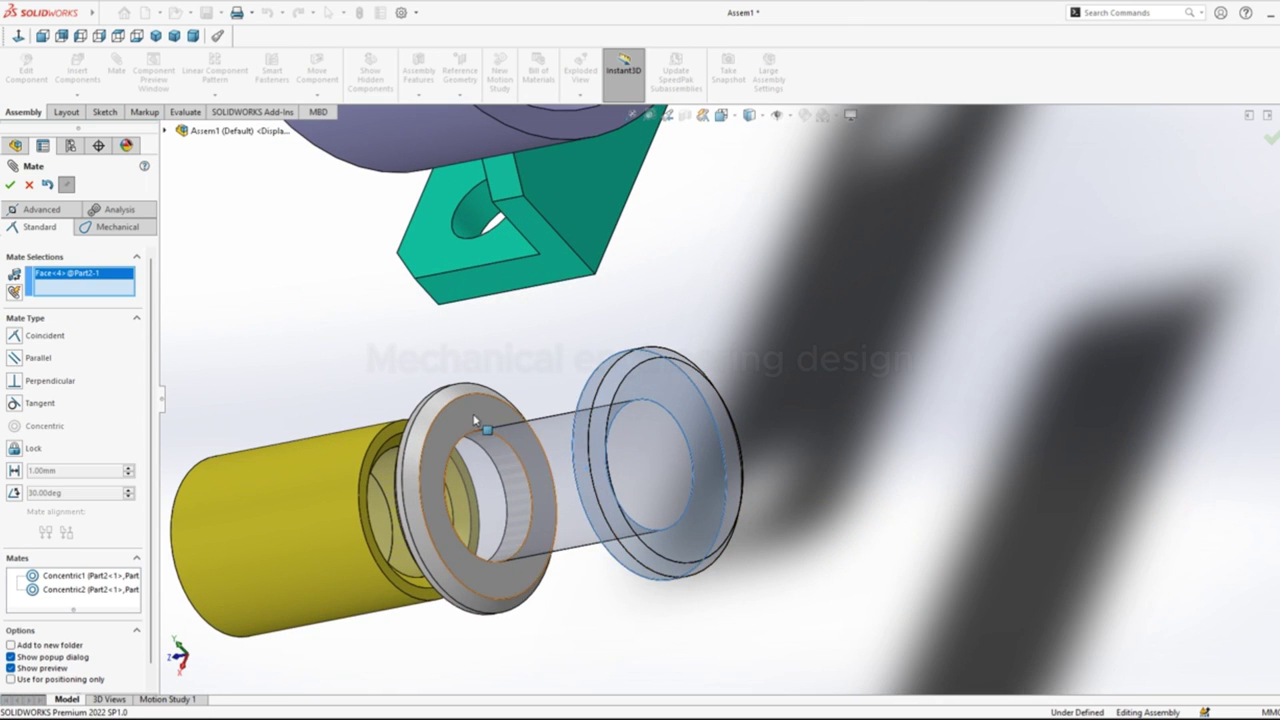
click(475, 420)
key(Return)
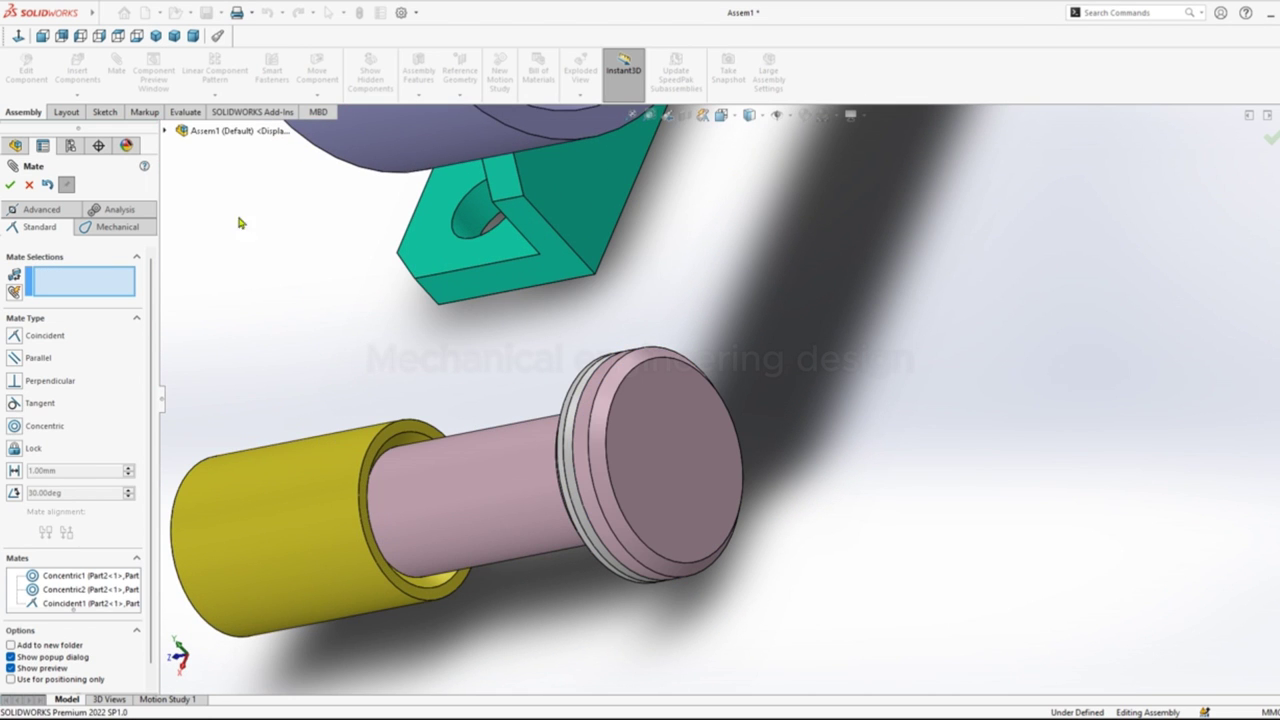
click(156, 40)
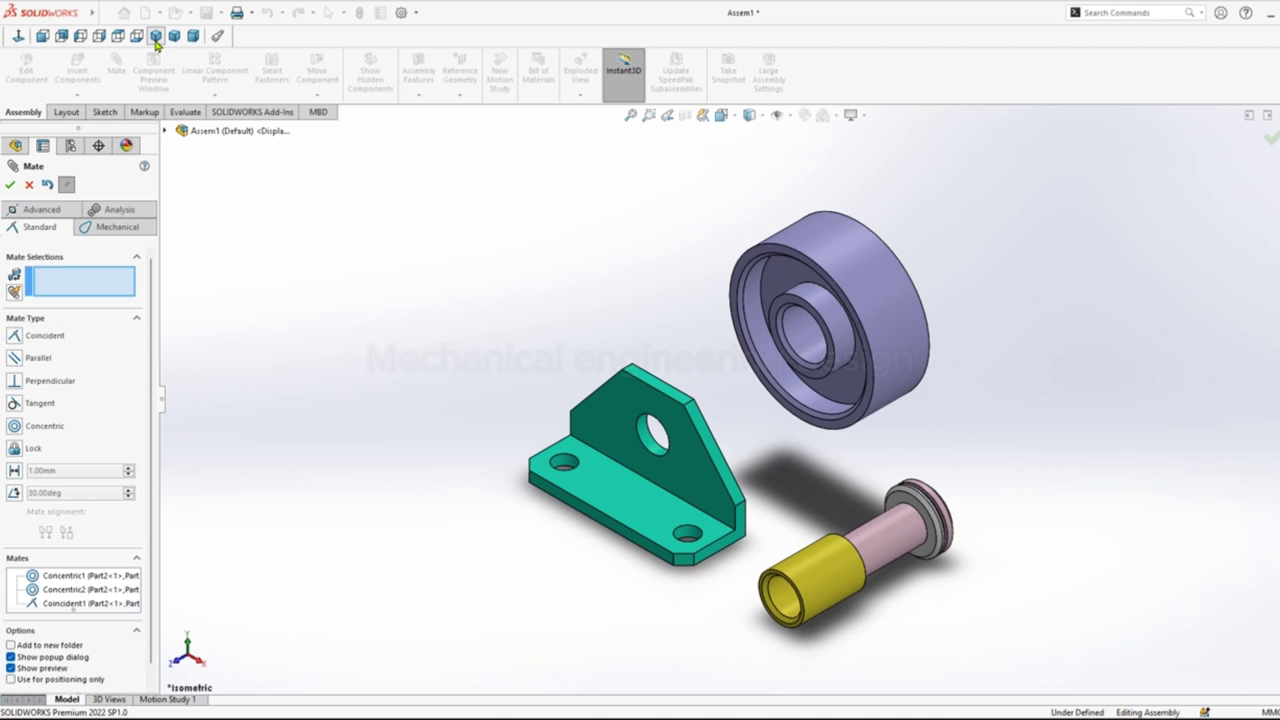
Step: Mate the pulley concentric with the bushing
click(826, 606)
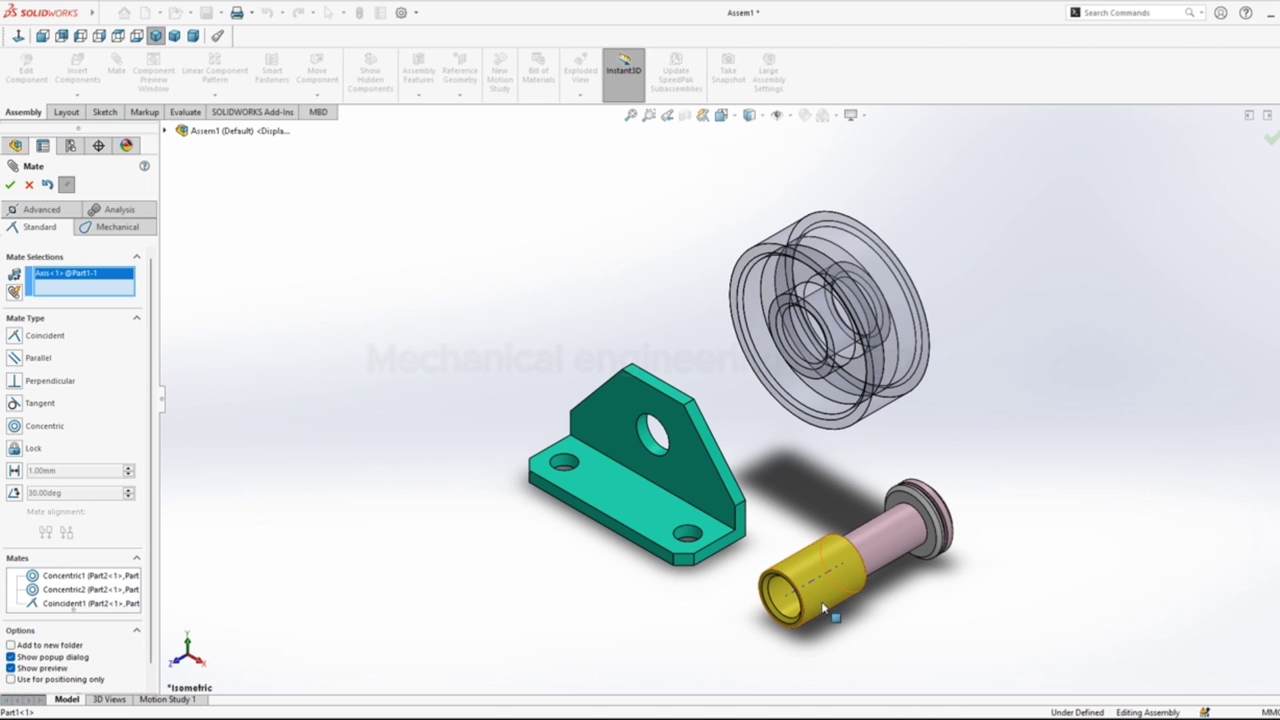
click(812, 330)
key(Return)
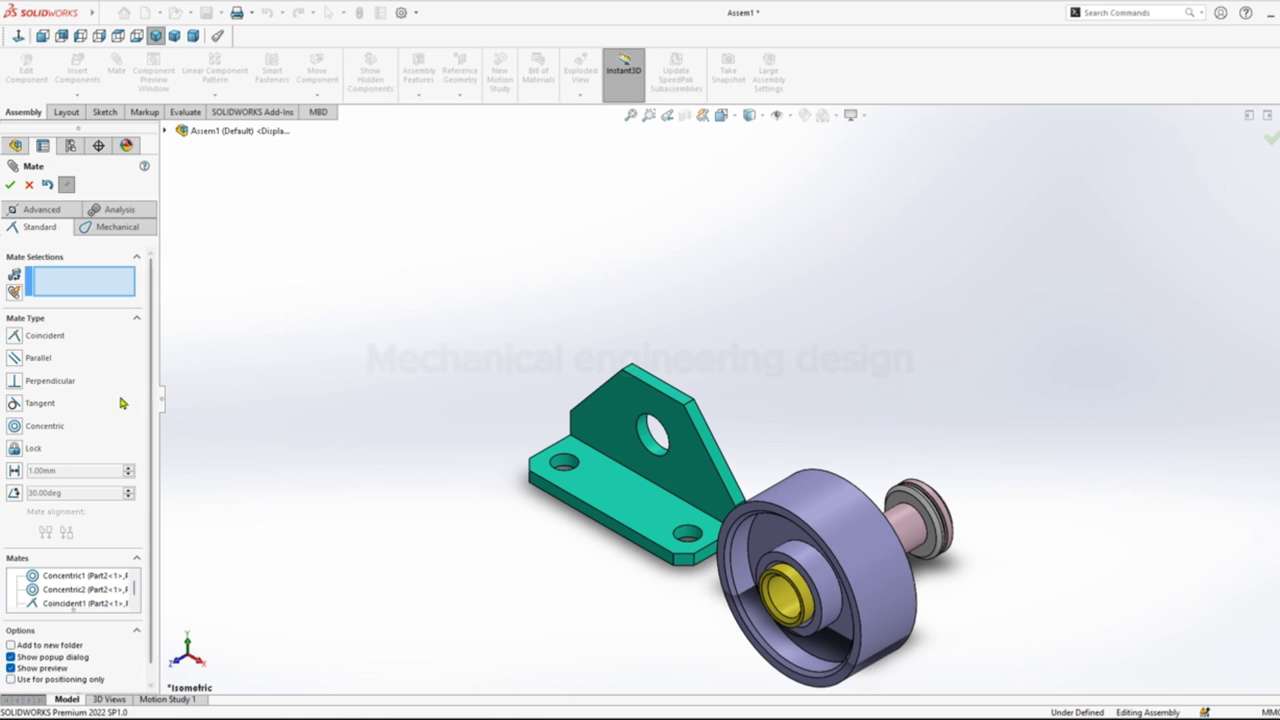
Step: Start an advanced Width mate with the pulley's two side faces as width references
click(42, 212)
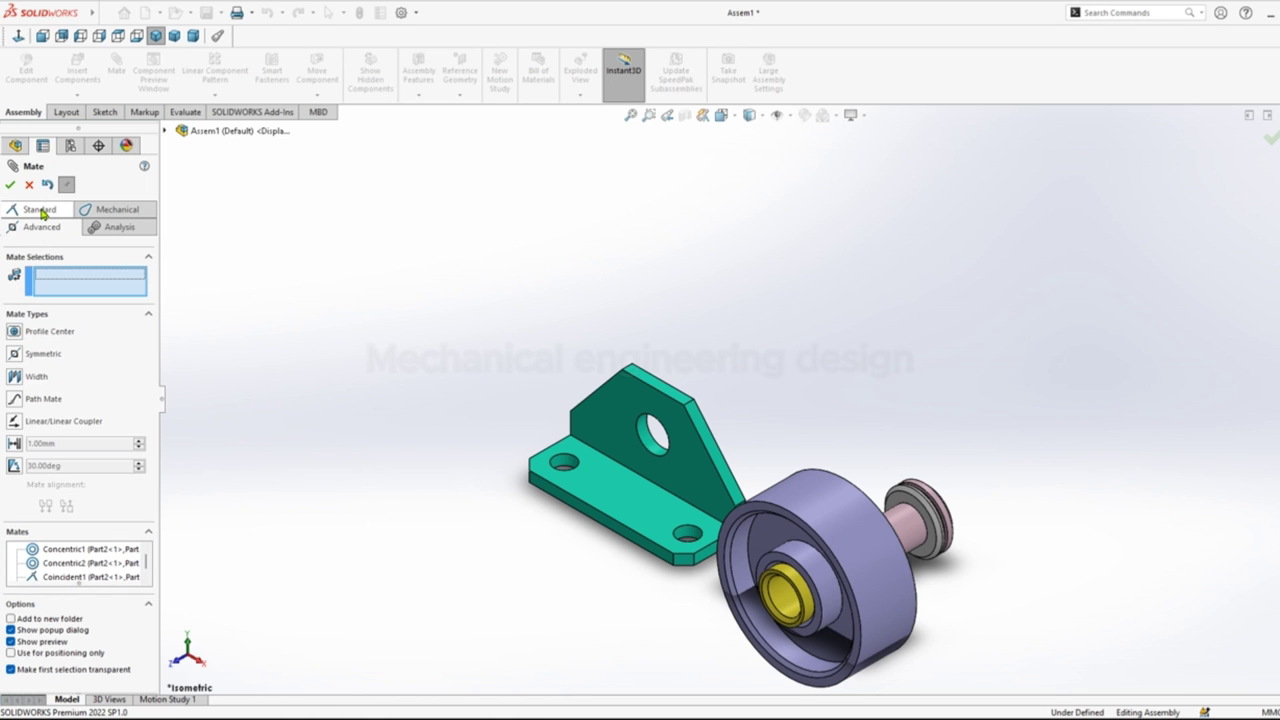
click(13, 377)
scroll(643, 609, down, 6)
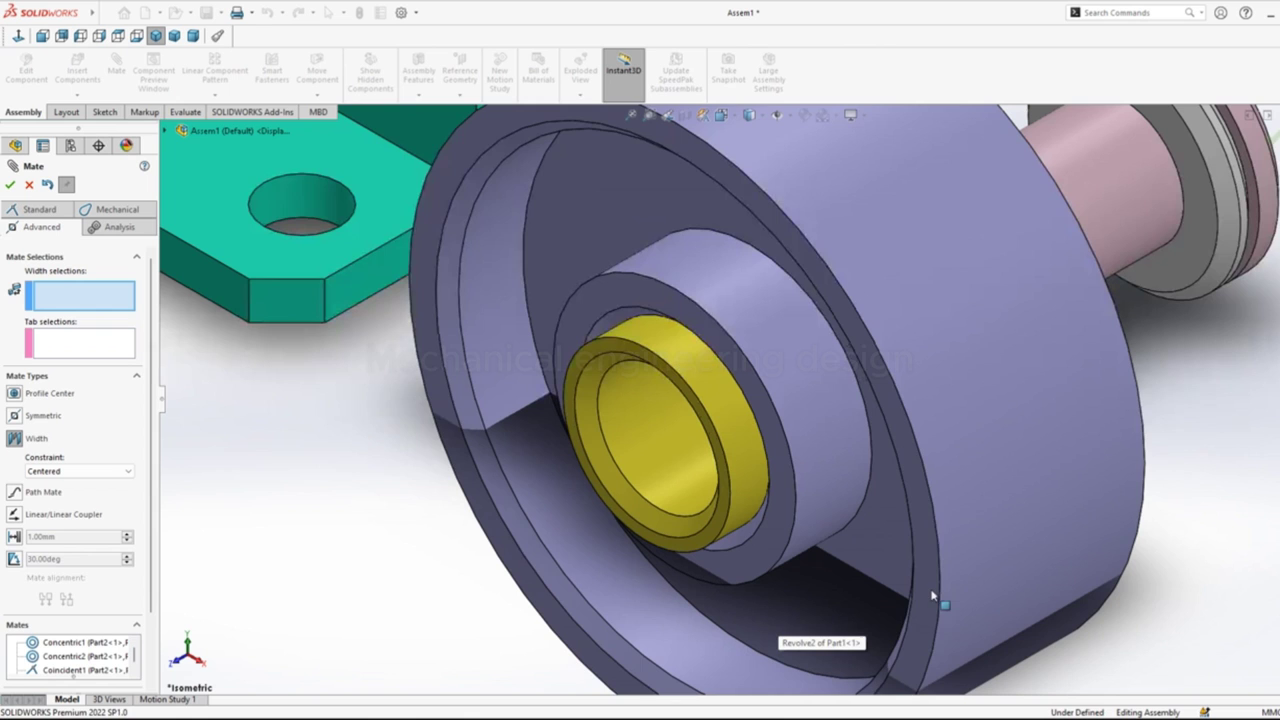
click(930, 603)
scroll(926, 613, up, 5)
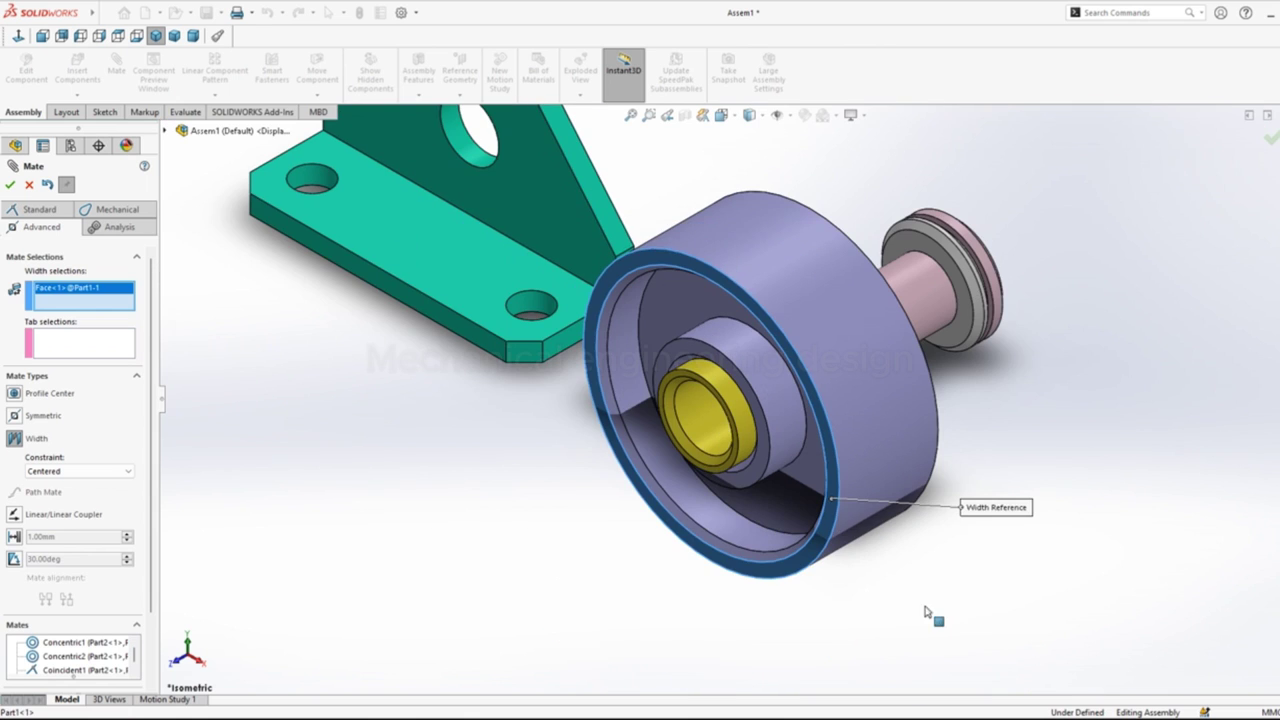
scroll(1003, 481, down, 4)
scroll(1020, 457, down, 3)
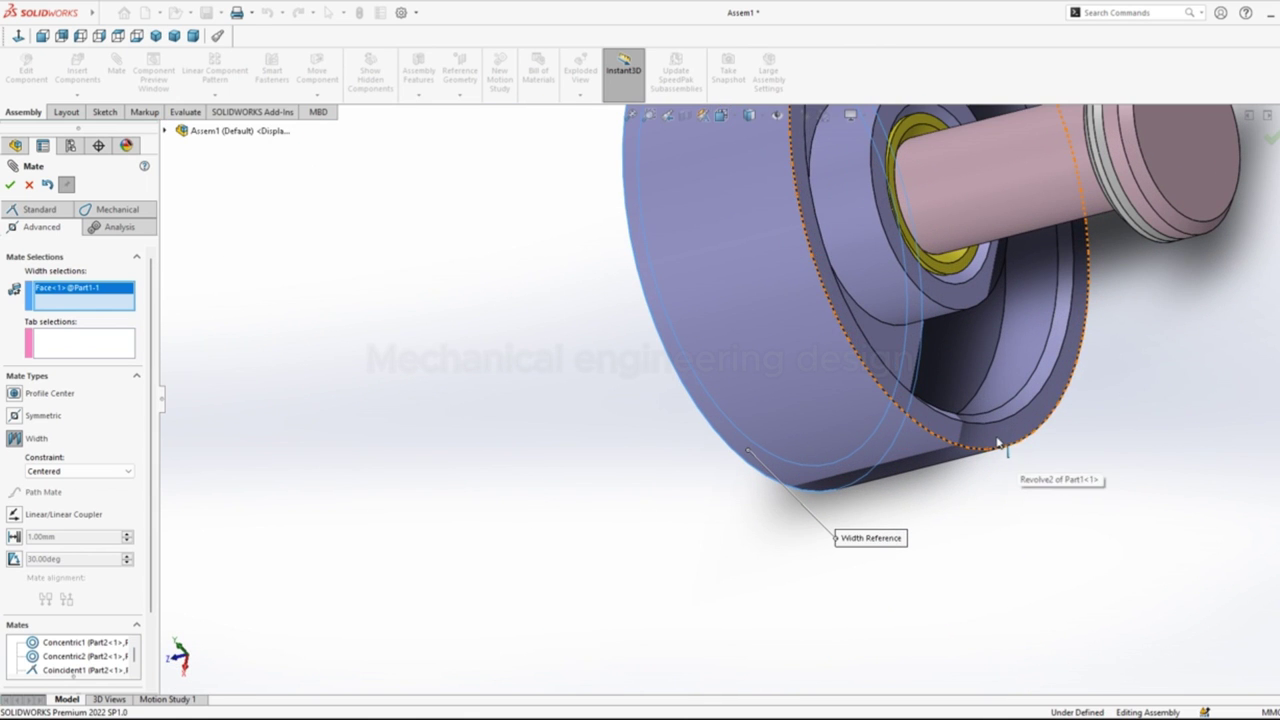
click(997, 443)
Step: Select the bushing faces as the tab so the bushing is centred between the pulley faces
scroll(963, 255, down, 3)
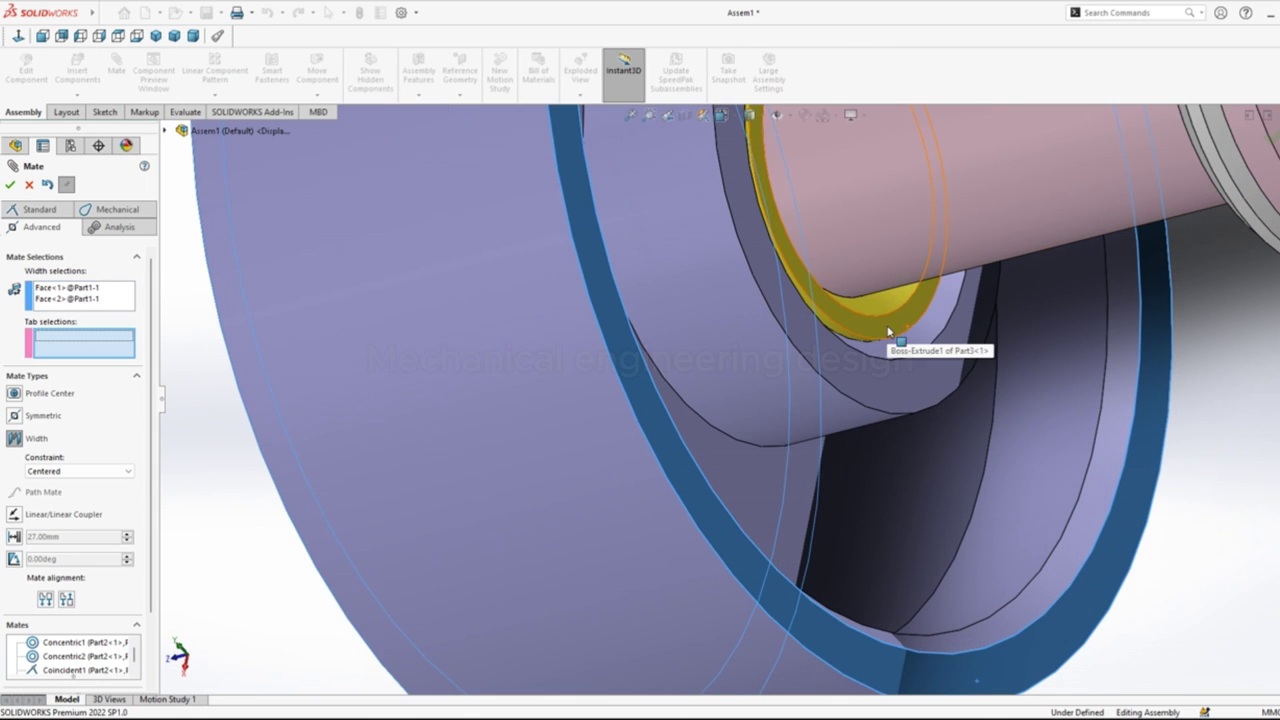
click(888, 330)
scroll(790, 290, up, 3)
scroll(500, 395, down, 3)
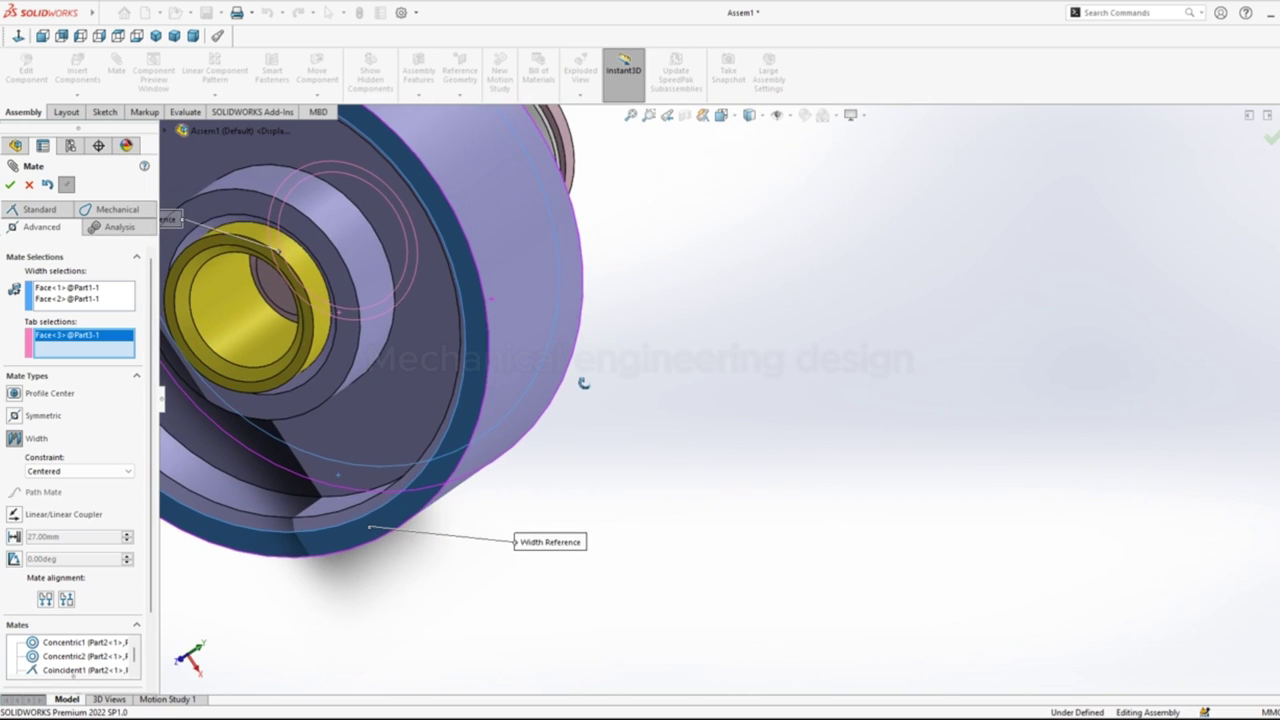
scroll(491, 408, down, 2)
scroll(471, 406, up, 3)
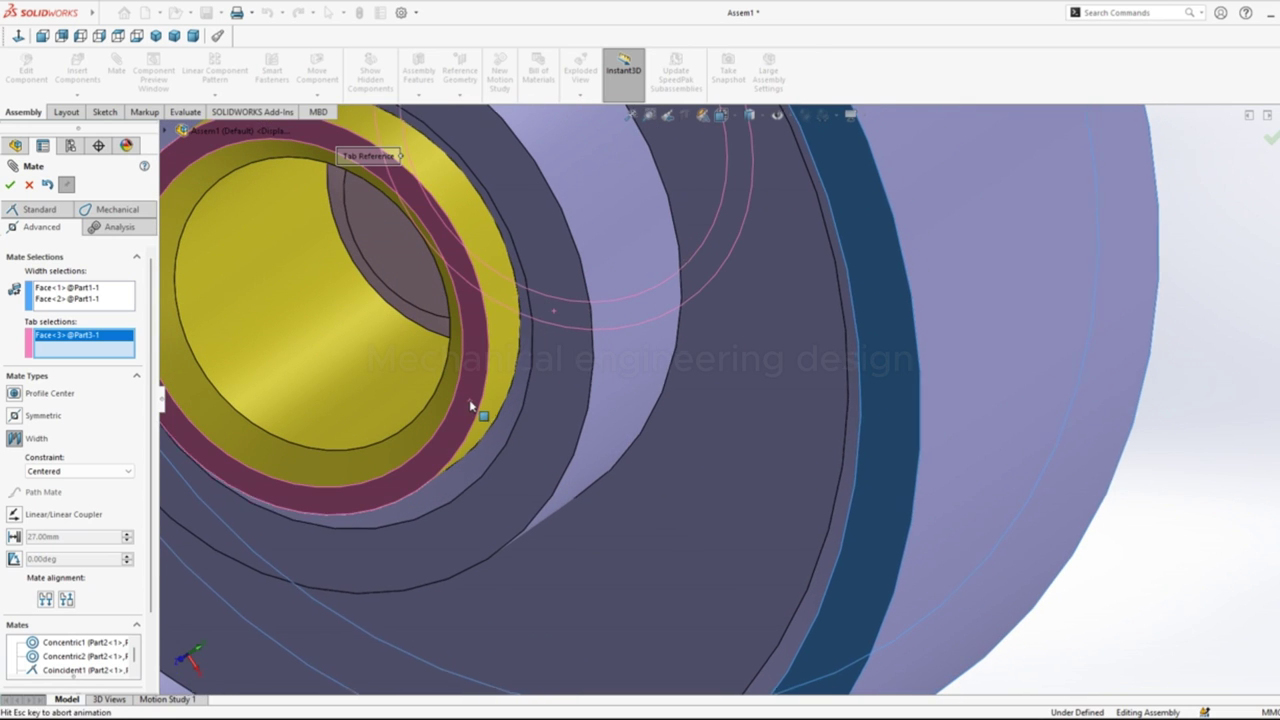
click(471, 406)
scroll(506, 425, up, 3)
scroll(506, 425, up, 3)
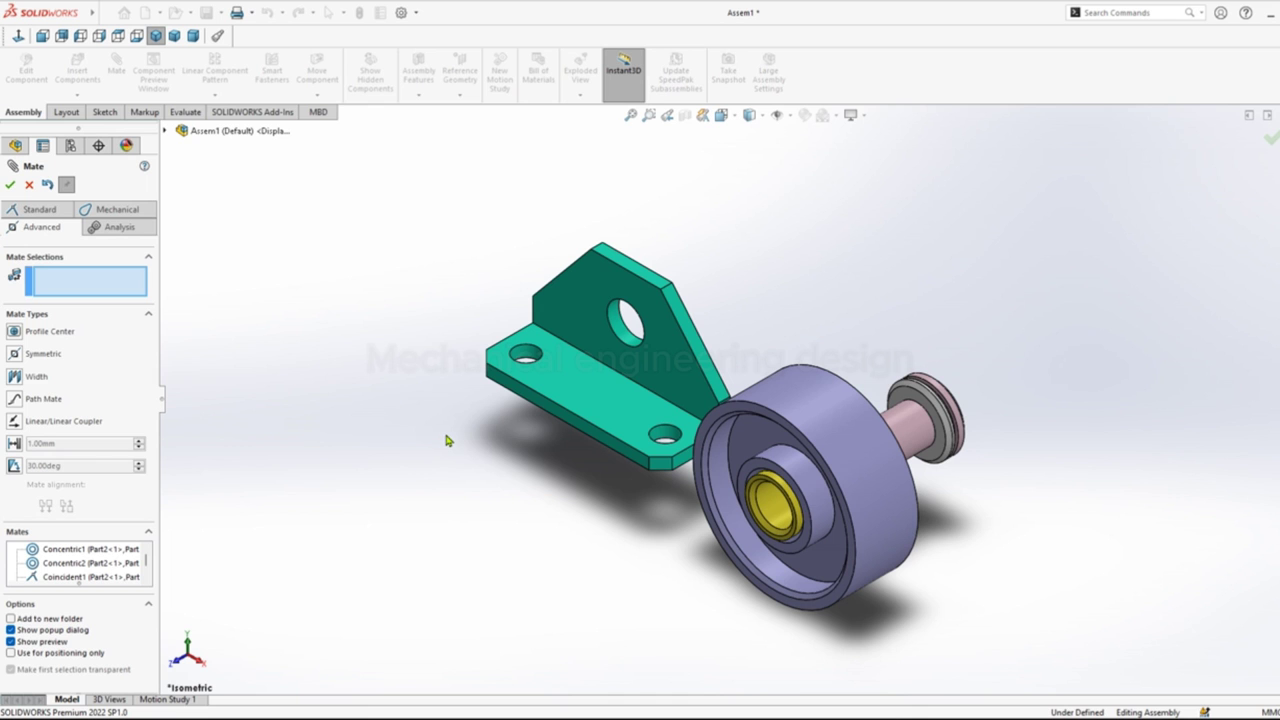
Step: Add a Coincident mate between the pin's head face and the wheel's rim face
middle_drag(888, 480, 866, 455)
scroll(868, 430, down, 5)
click(872, 418)
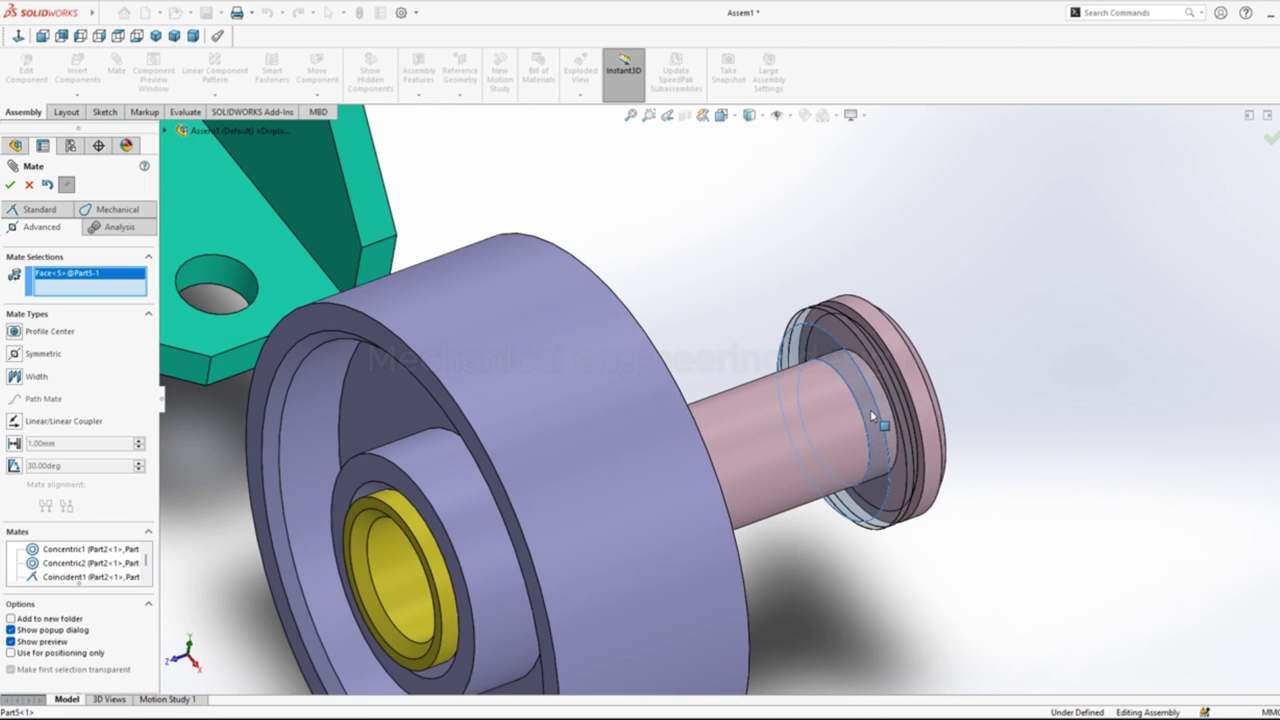
scroll(872, 418, up, 3)
middle_drag(957, 423, 621, 431)
scroll(621, 431, down, 4)
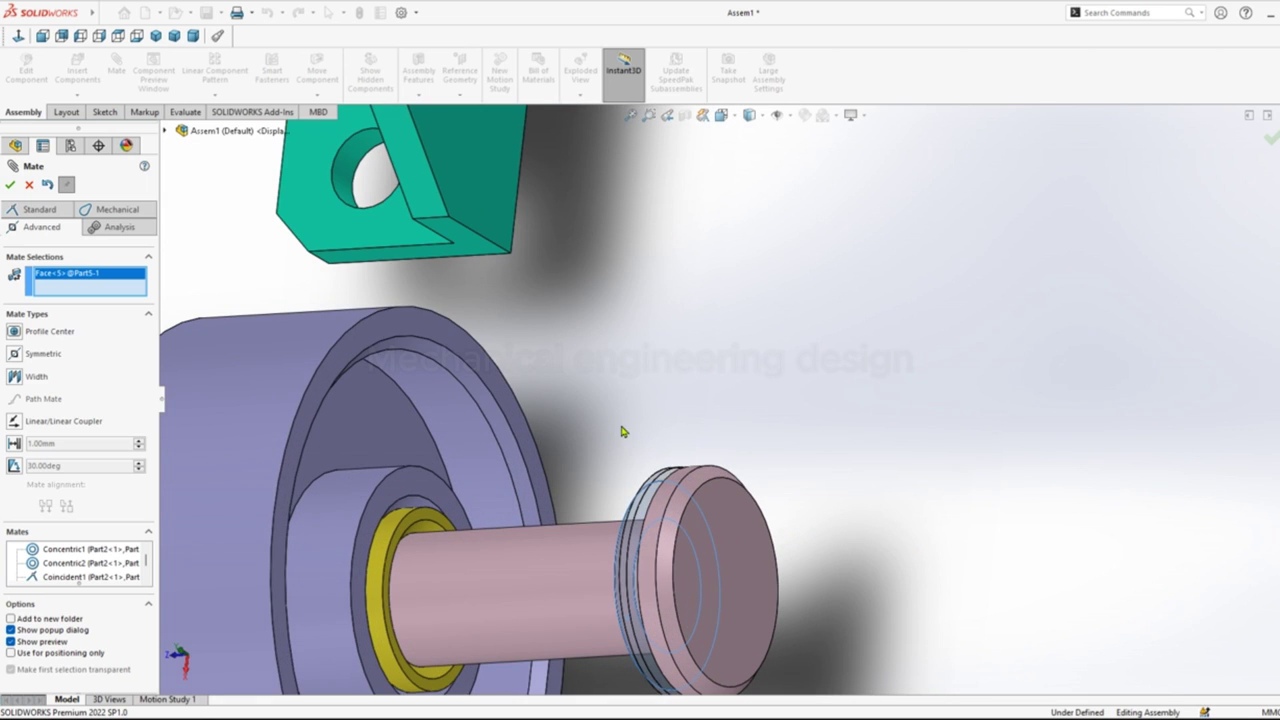
click(533, 453)
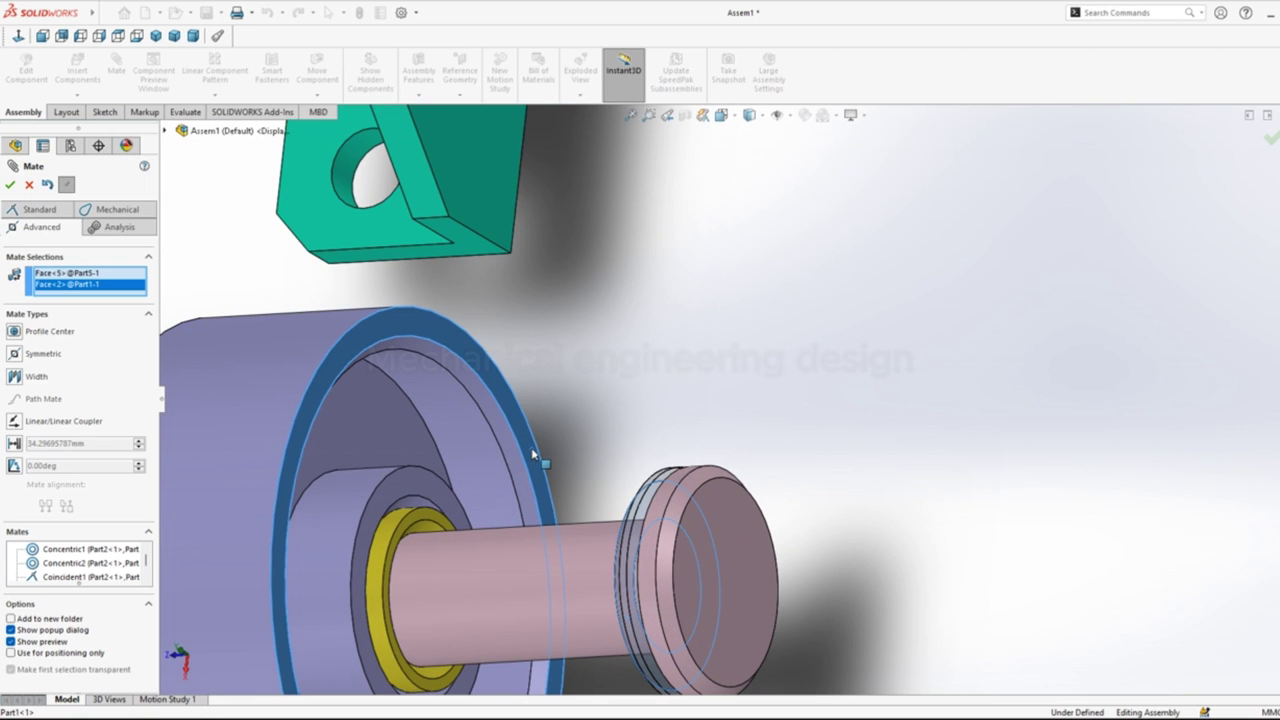
click(32, 222)
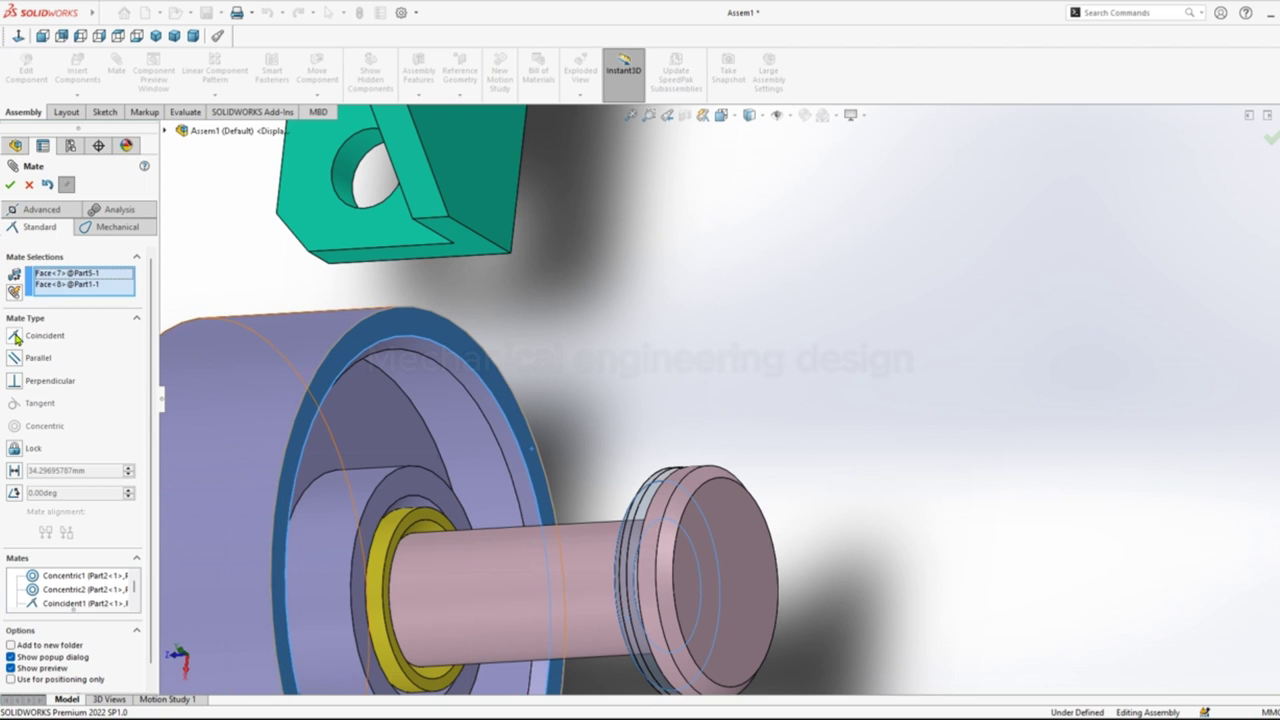
click(15, 337)
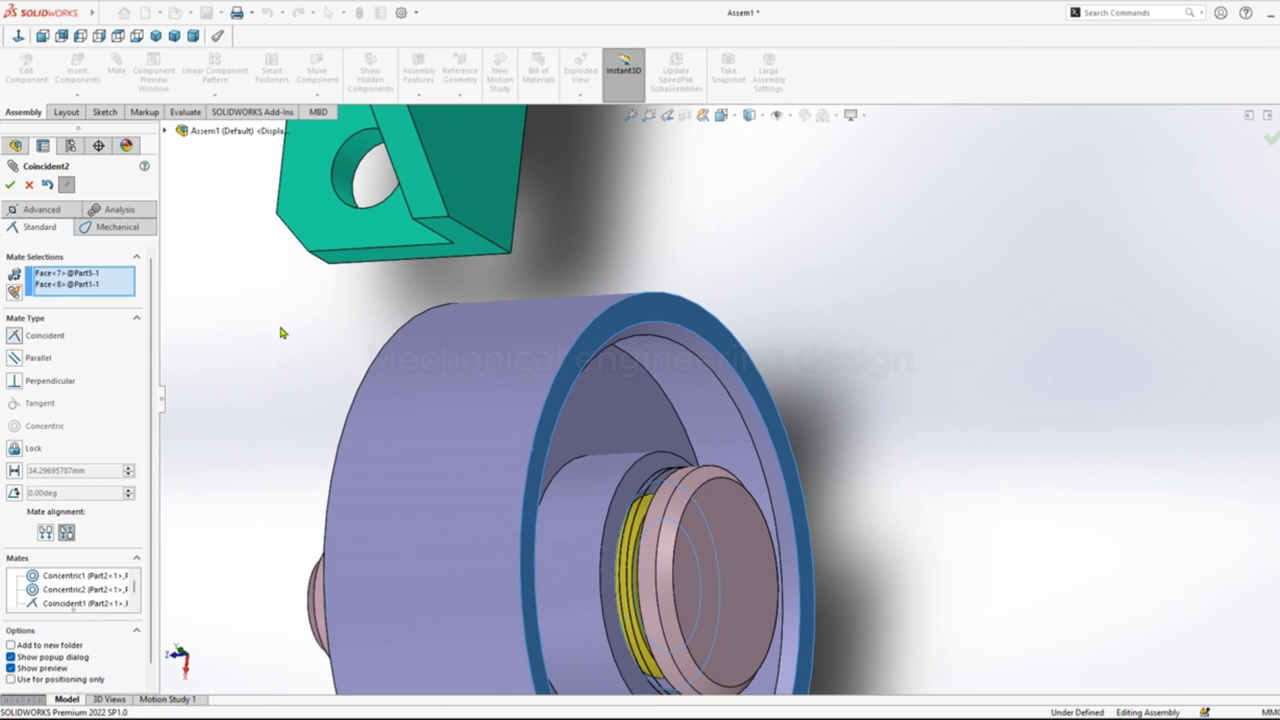
click(10, 184)
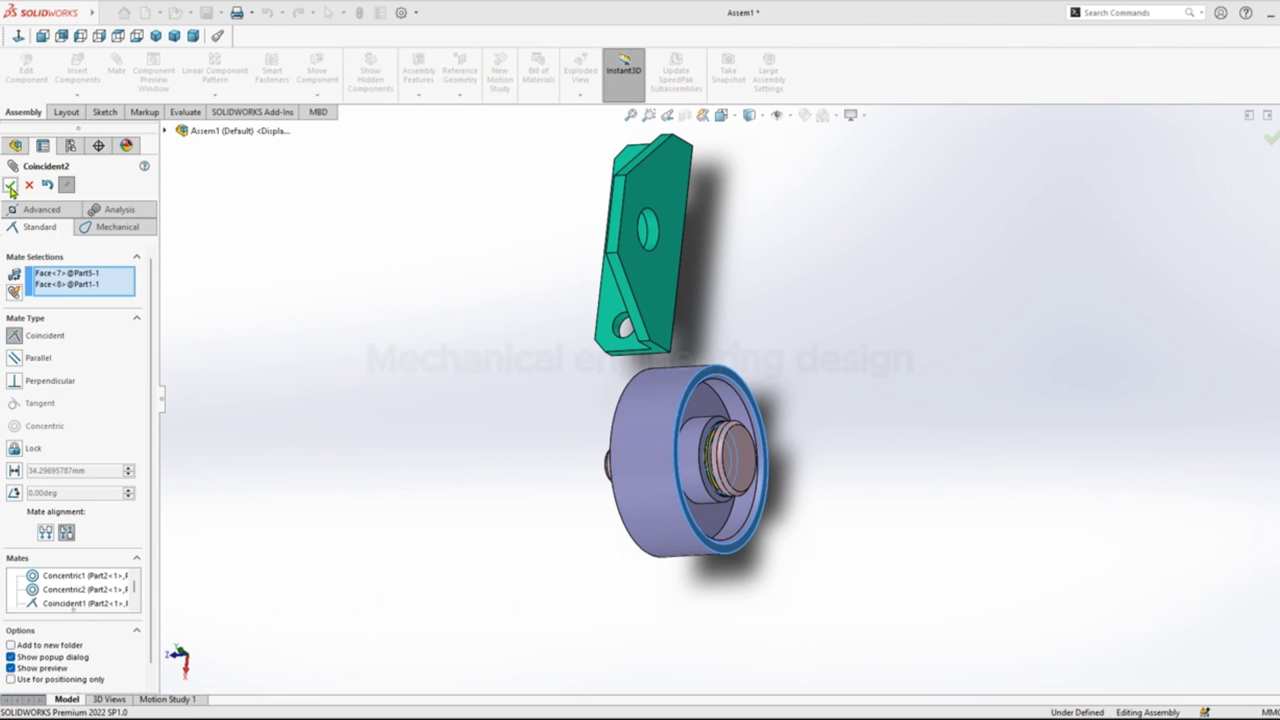
middle_drag(549, 347, 288, 238)
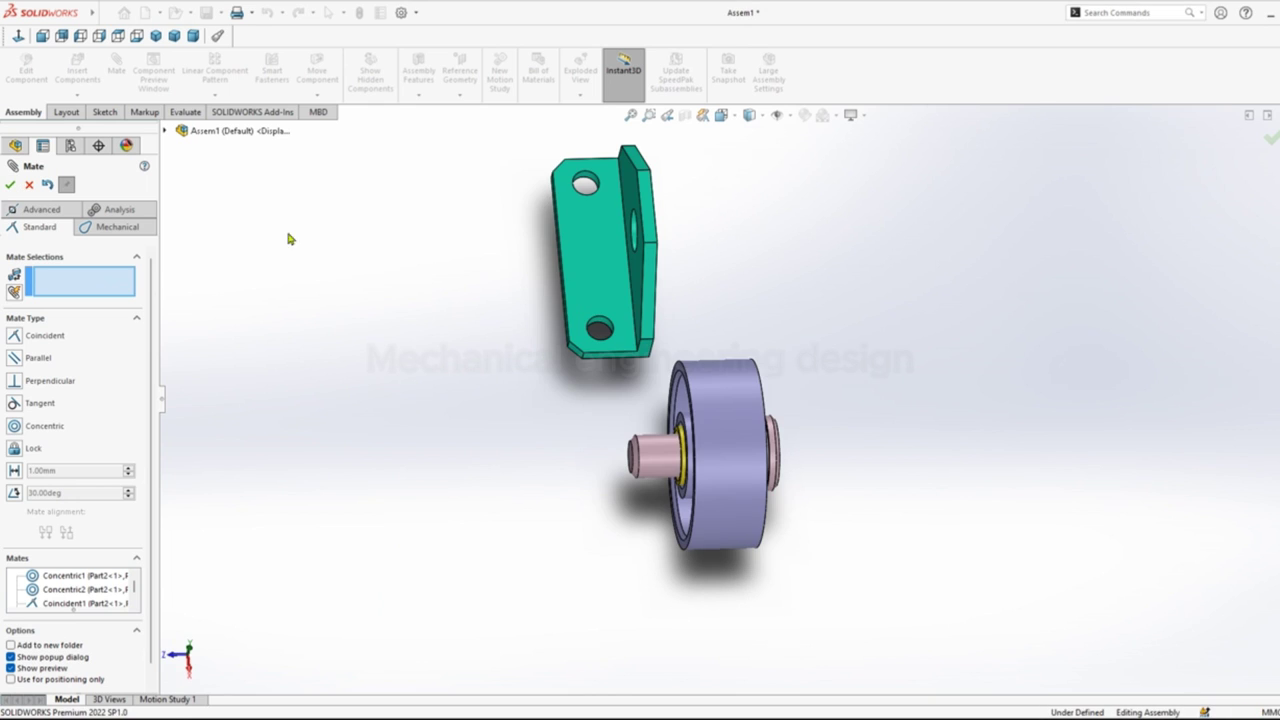
Step: Mate the pin's cylindrical face concentric with the bracket's large hole
click(160, 38)
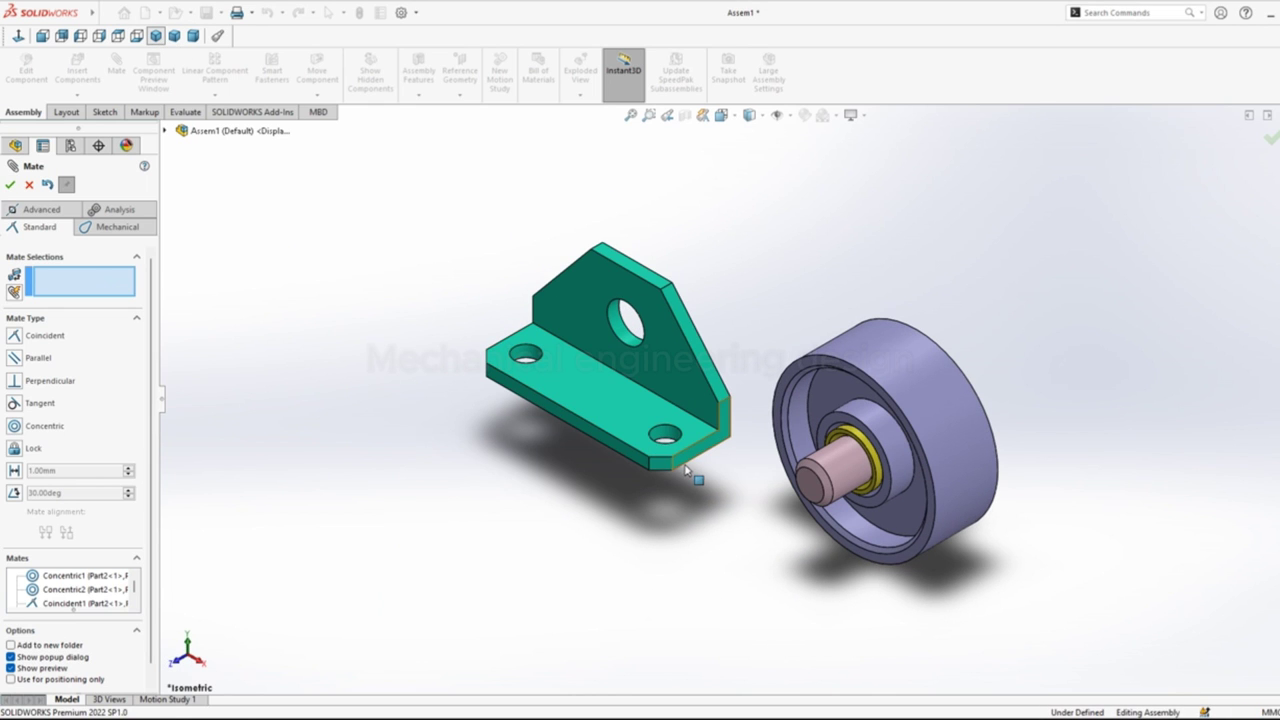
scroll(686, 470, down, 3)
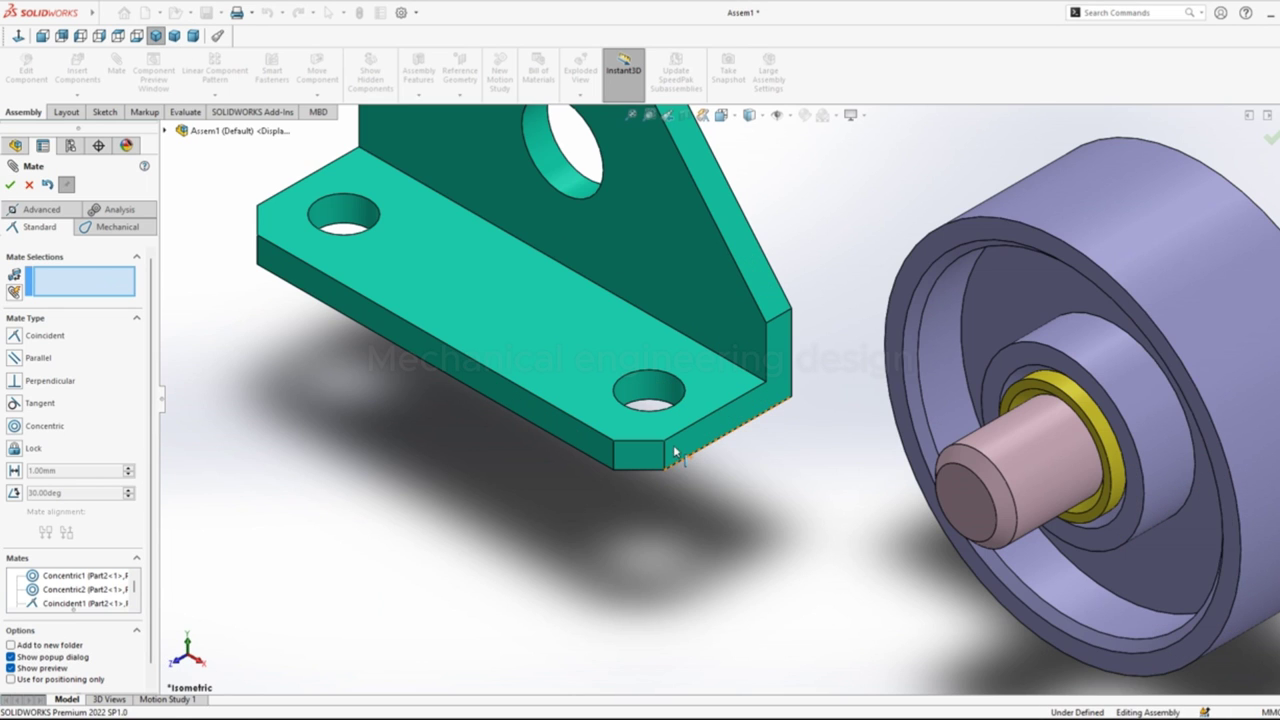
click(1033, 459)
scroll(1030, 452, up, 3)
scroll(675, 295, down, 4)
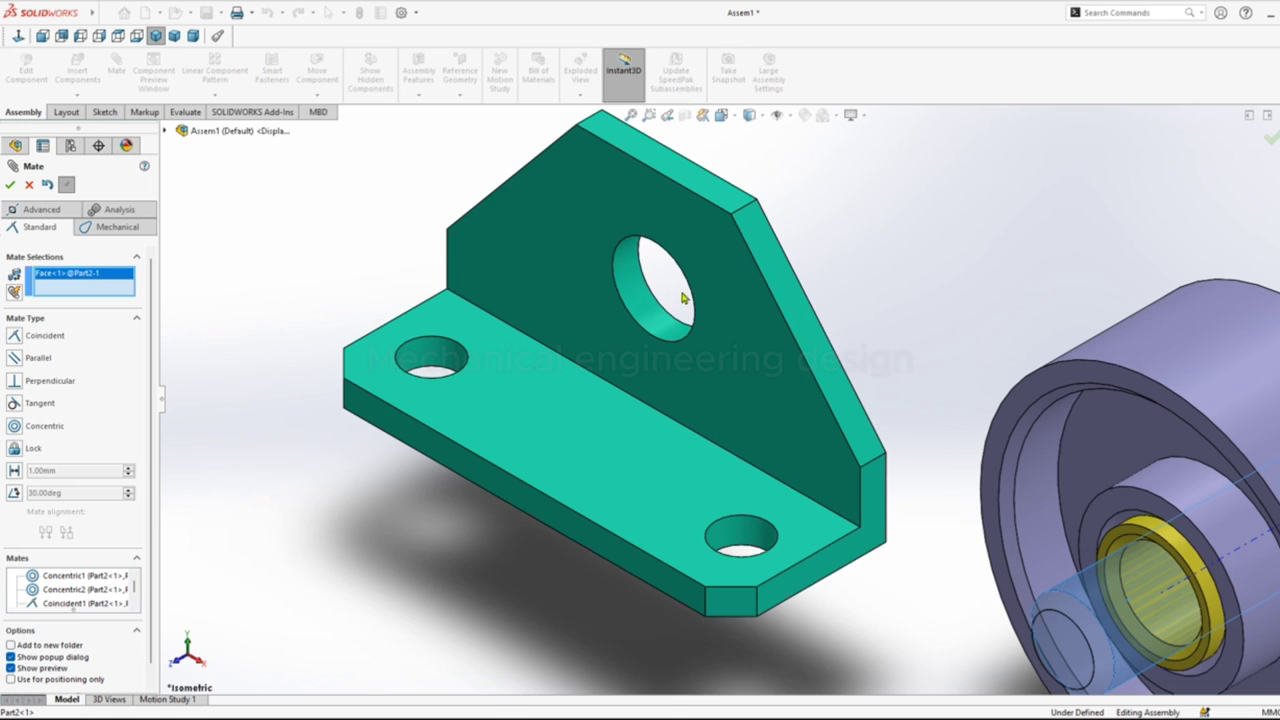
click(635, 303)
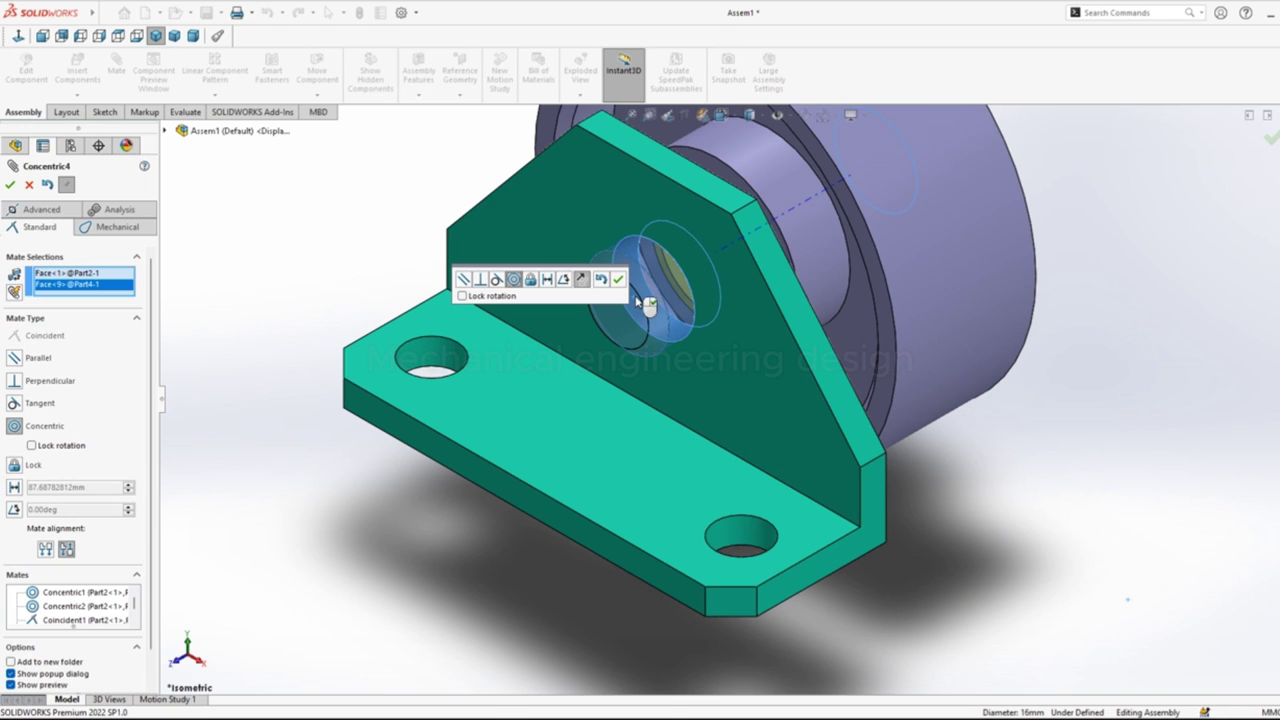
click(618, 279)
scroll(954, 453, up, 2)
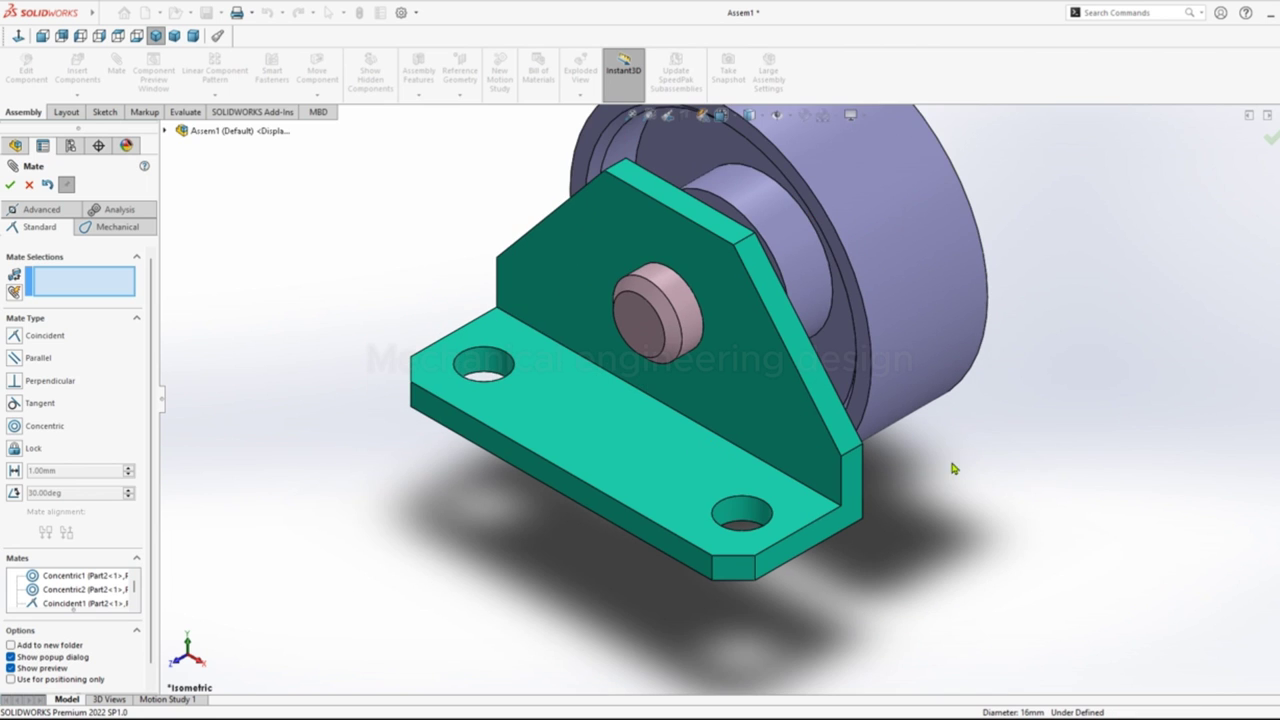
Step: Mate the yellow bushing's end face coincident with the bracket's upright wall
middle_drag(954, 469, 830, 486)
middle_drag(960, 489, 997, 524)
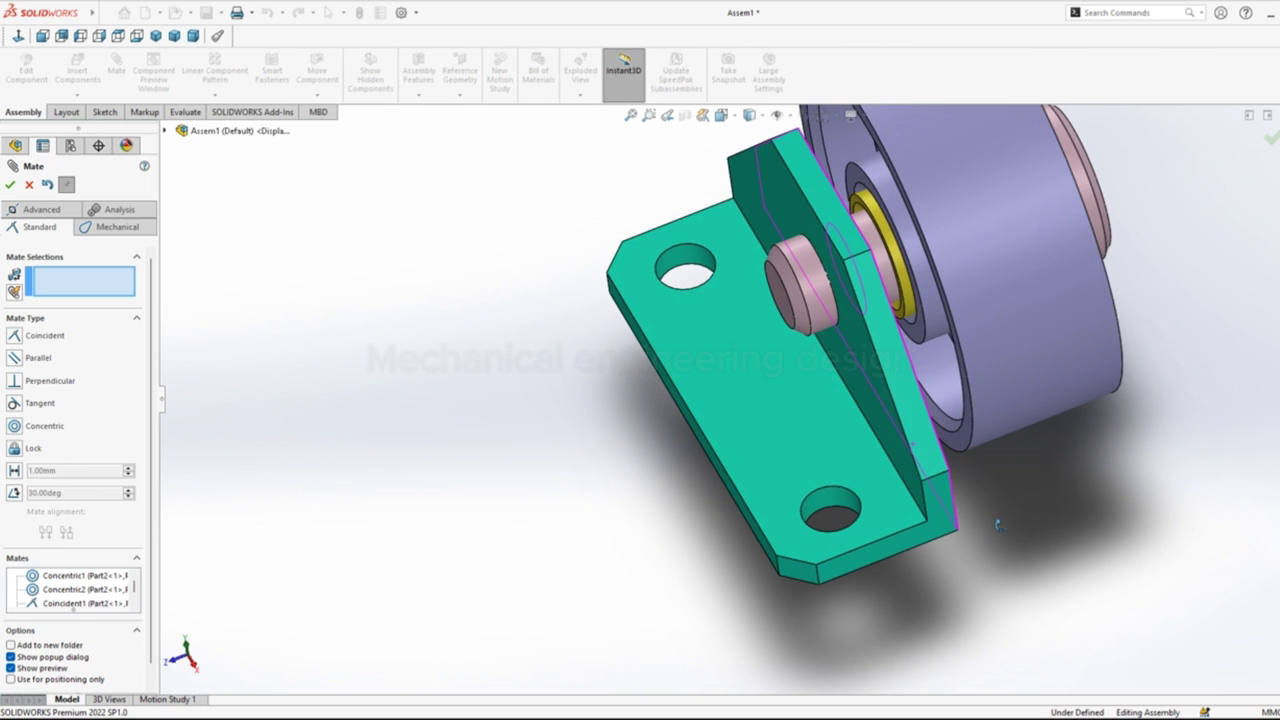
scroll(820, 300, down, 6)
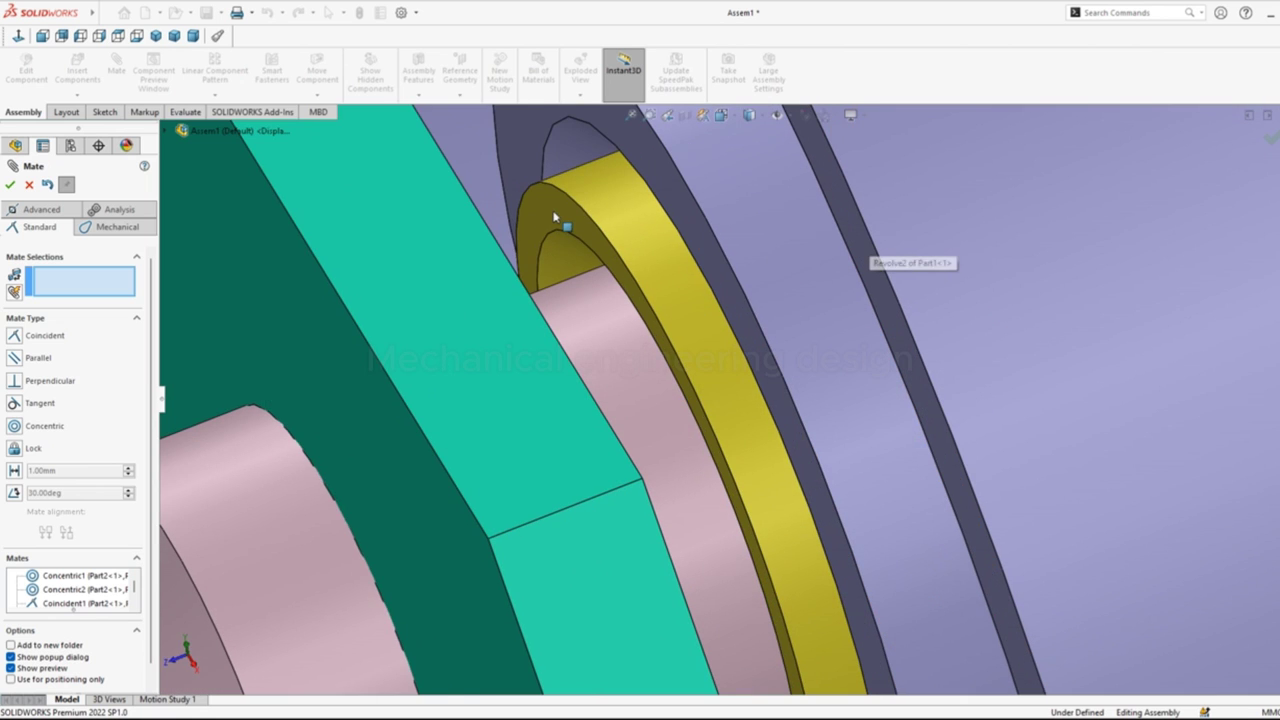
click(555, 217)
scroll(558, 217, up, 5)
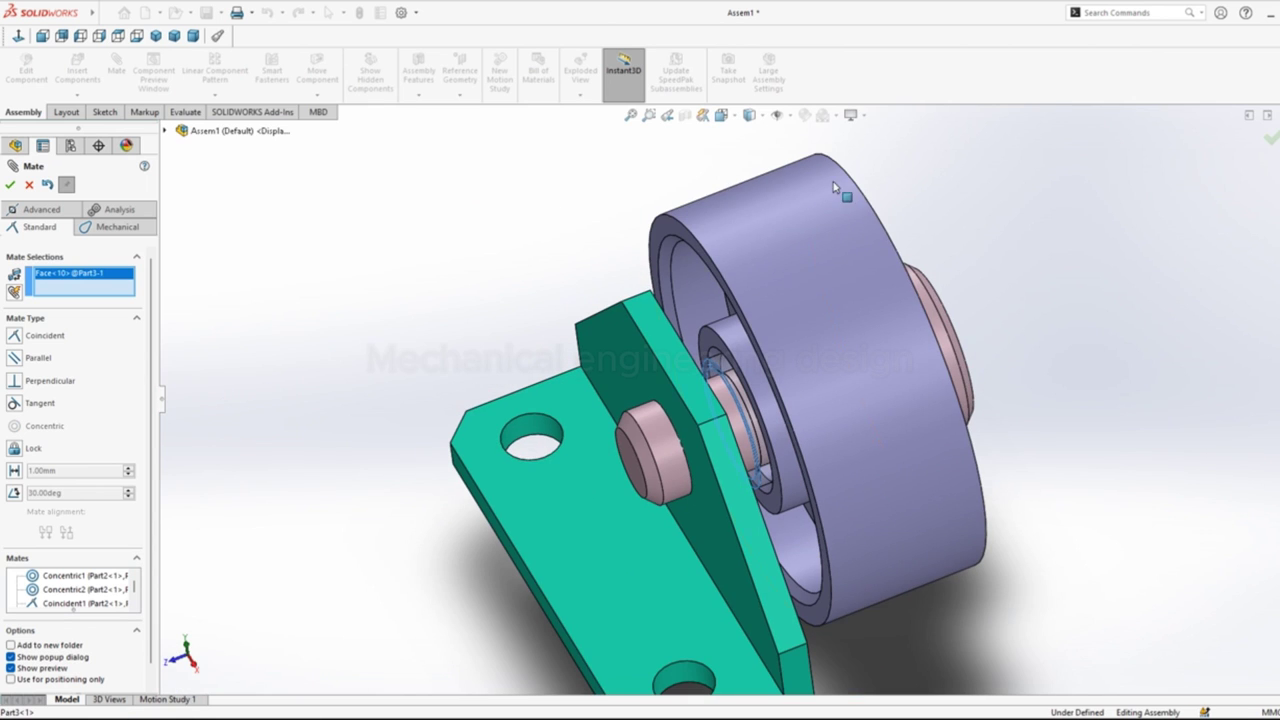
middle_drag(924, 192, 725, 305)
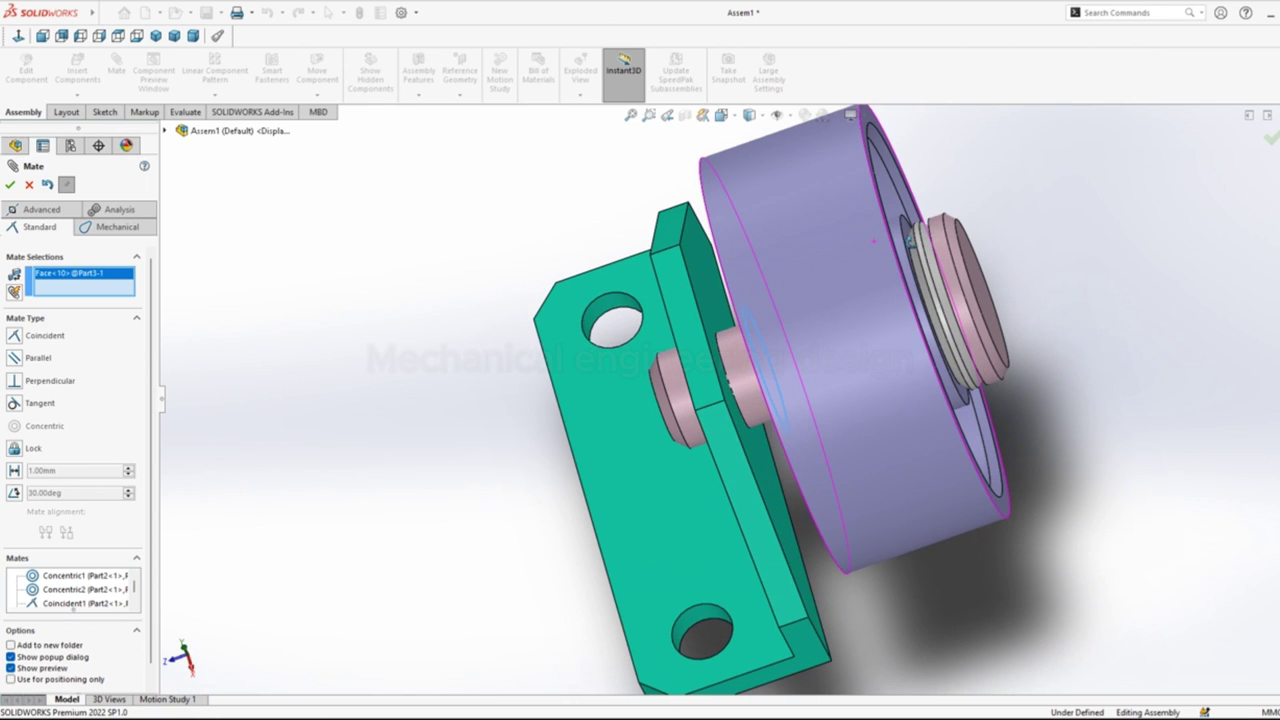
click(708, 307)
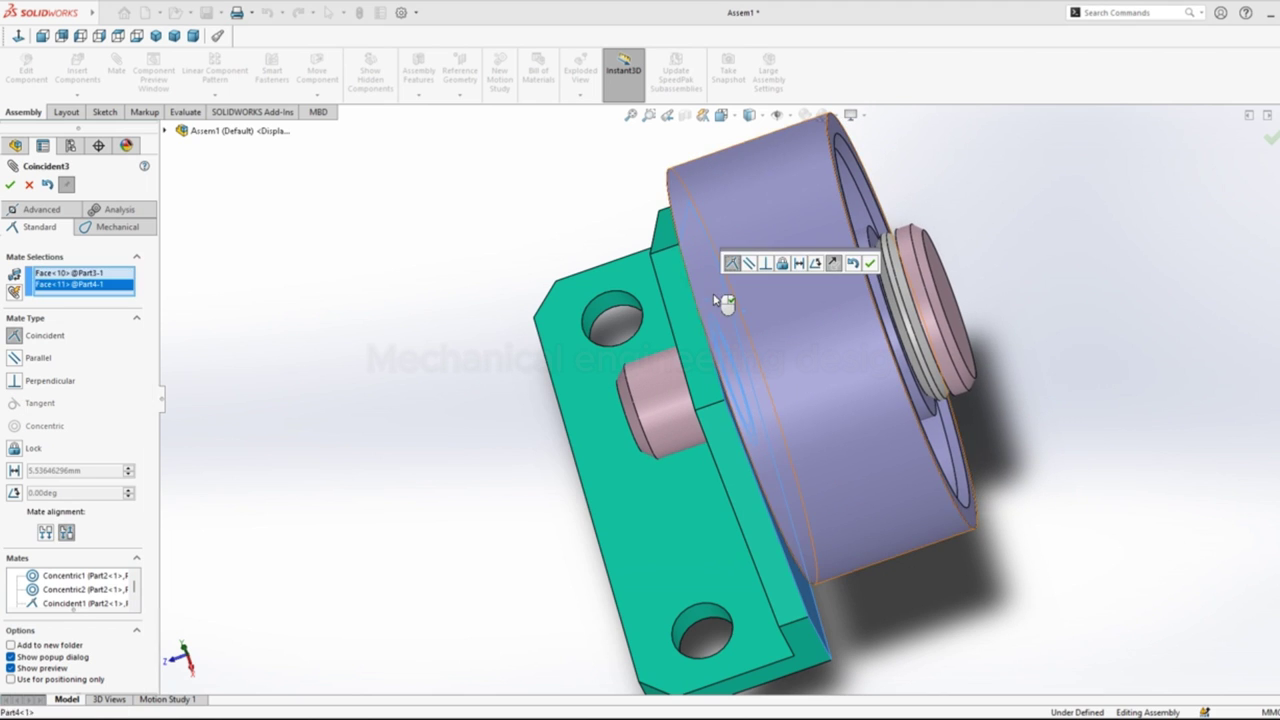
key(Return)
key(ctrl+7)
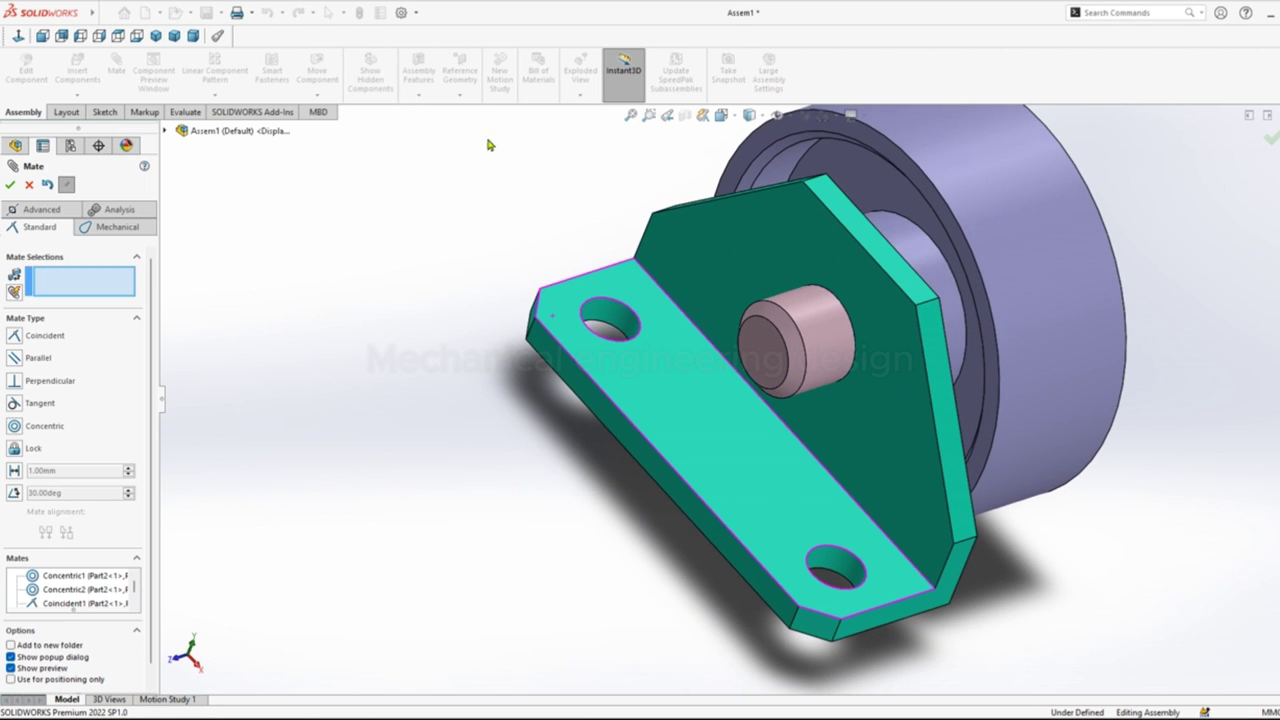
Step: Show the finished assembly in isometric view, orbited to a front-right angle
click(155, 36)
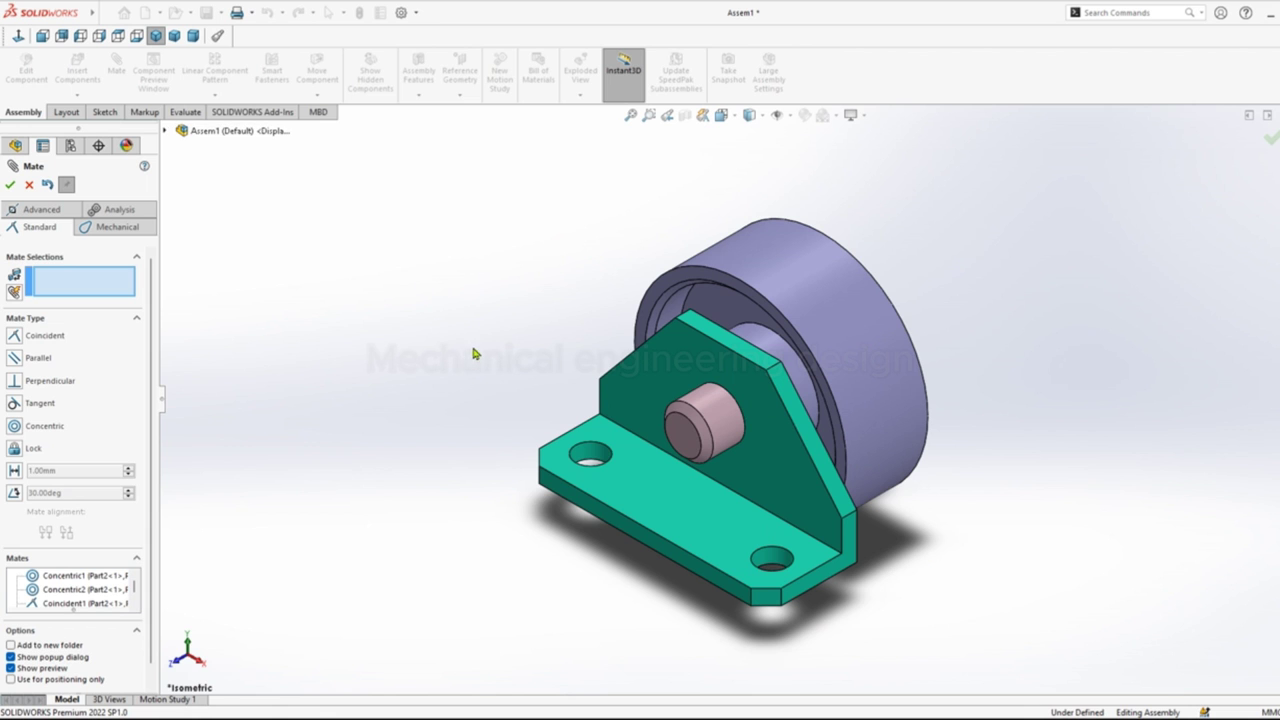
middle_drag(476, 354, 391, 269)
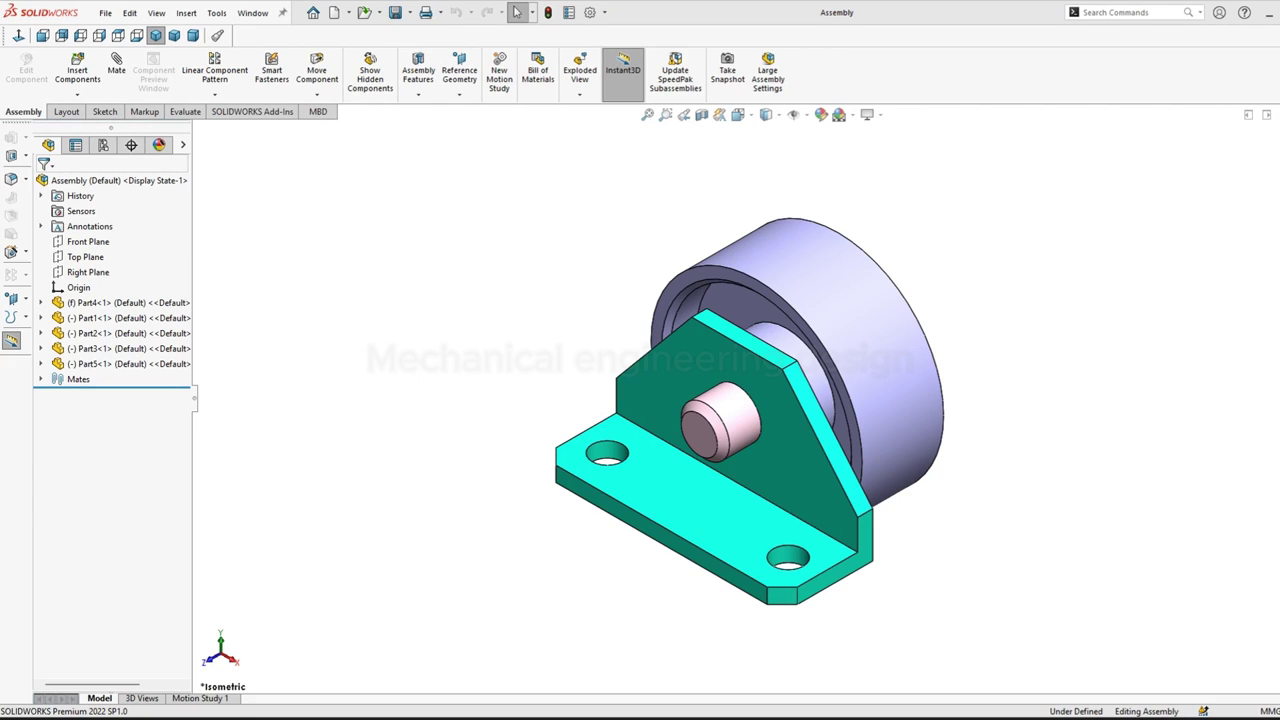